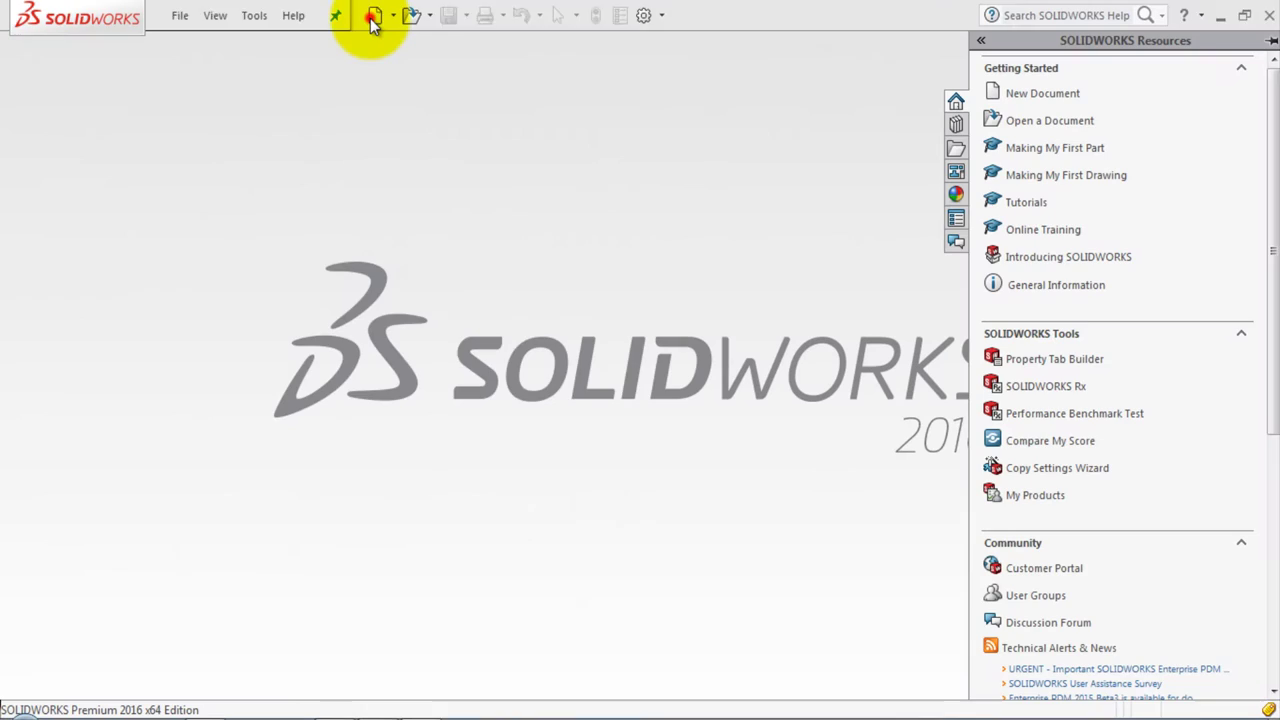
Start a new document and create Part1 from the Part MM template
{"action": "left_click", "coordinate": [371, 20]}
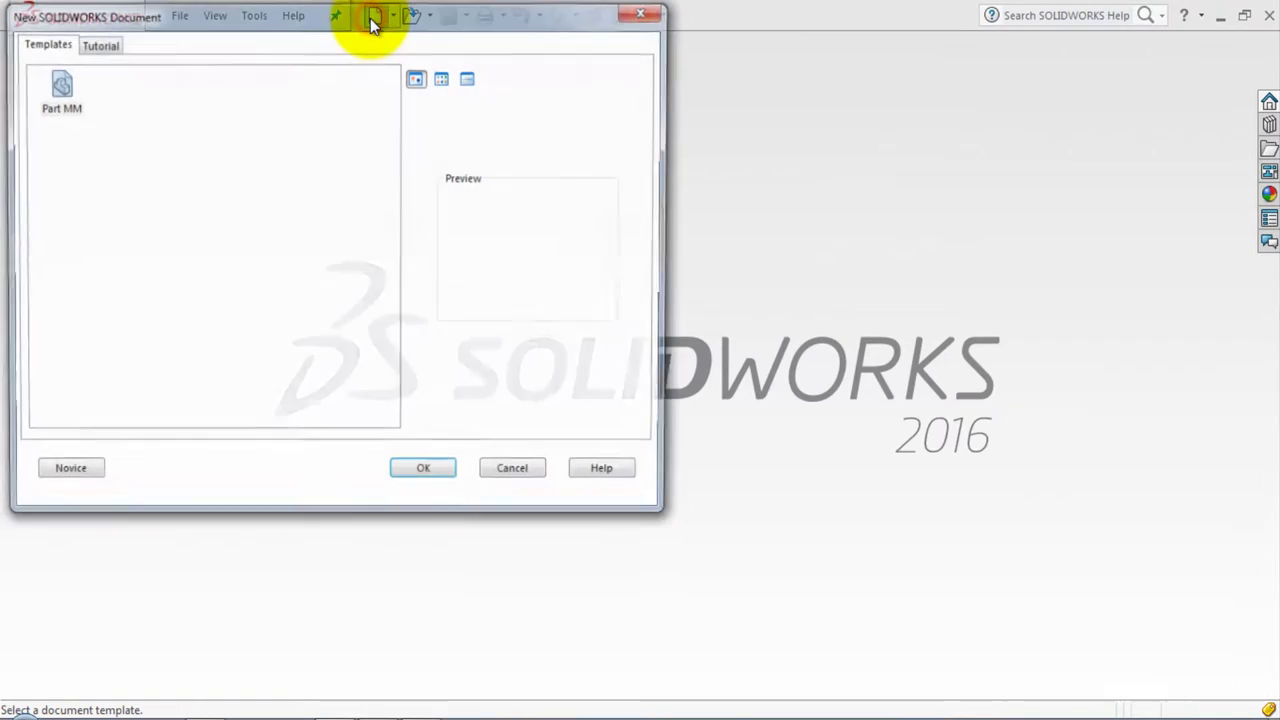
{"action": "left_click", "coordinate": [446, 476]}
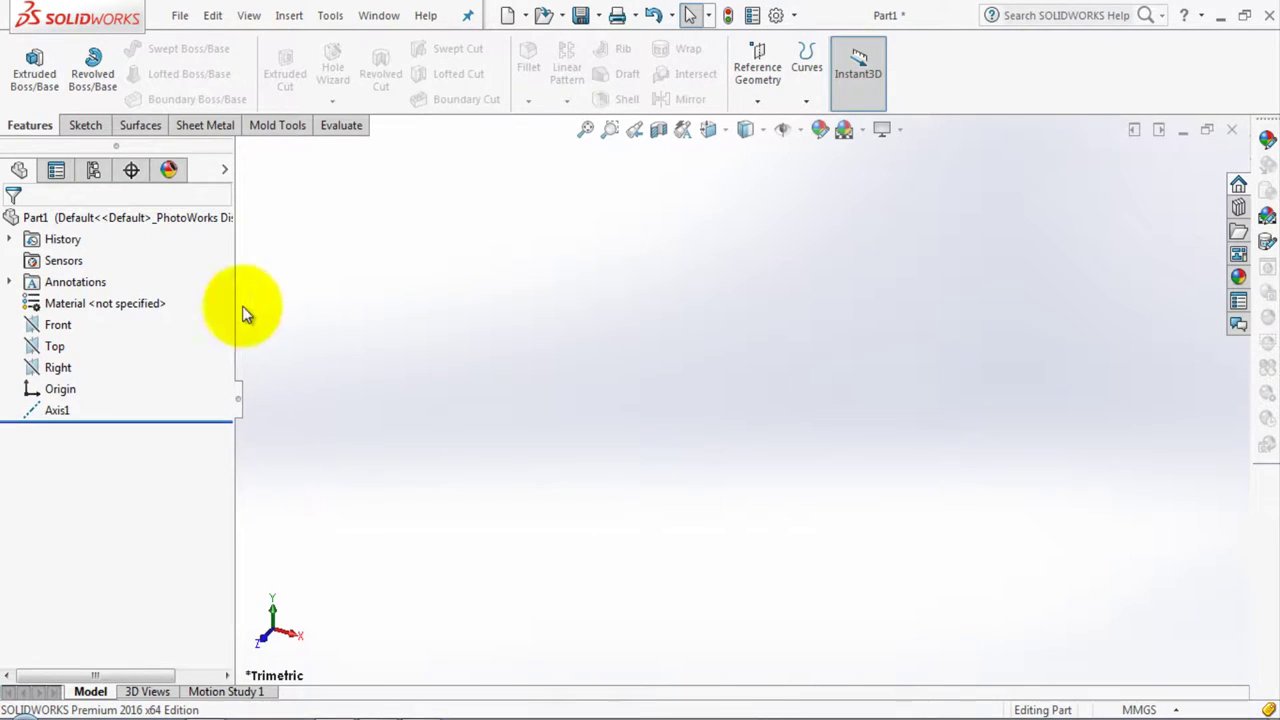
Begin a new sketch on the Front plane using the ordinary Line tool
{"action": "left_click", "coordinate": [60, 328]}
{"action": "left_click", "coordinate": [77, 303]}
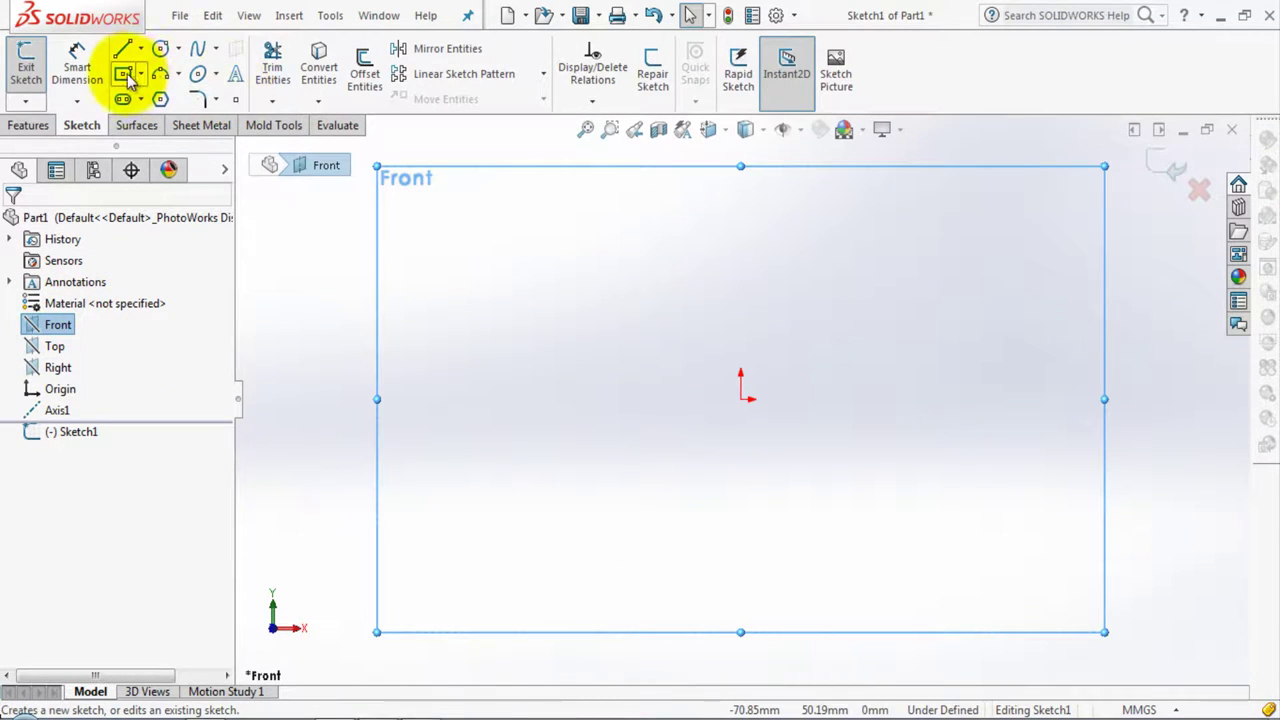
{"action": "left_click", "coordinate": [141, 48]}
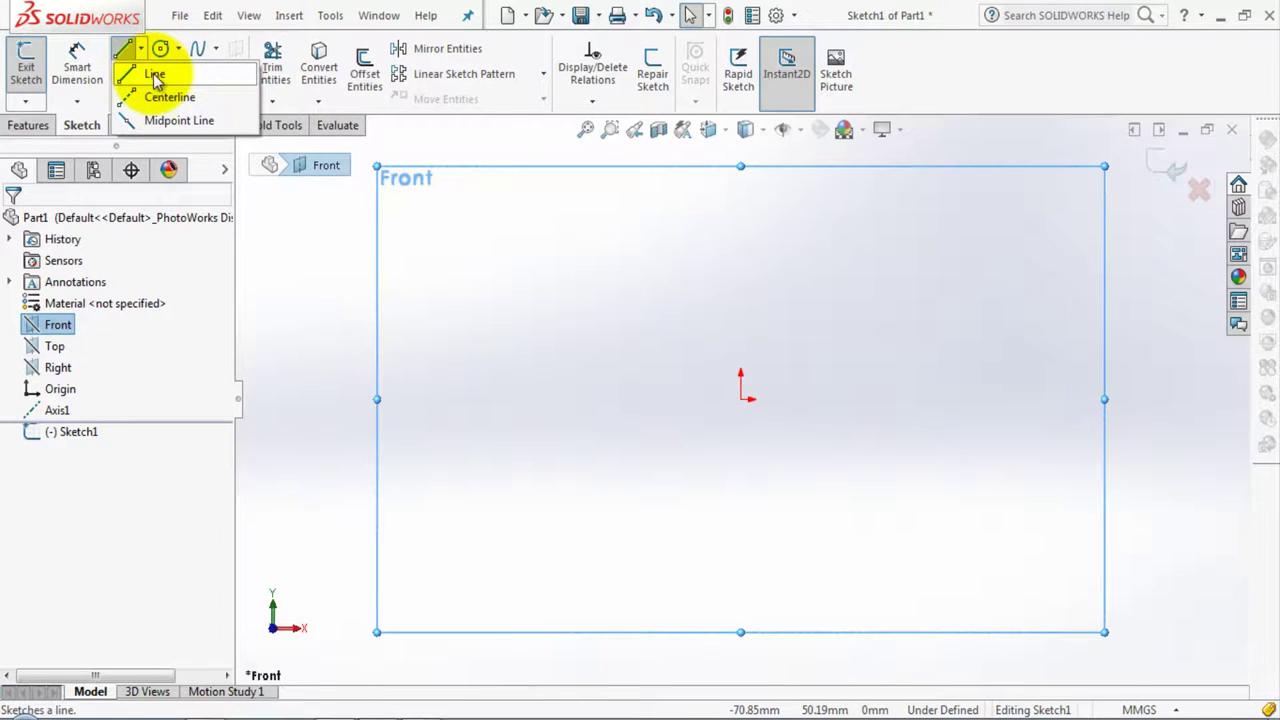
{"action": "left_click", "coordinate": [155, 76]}
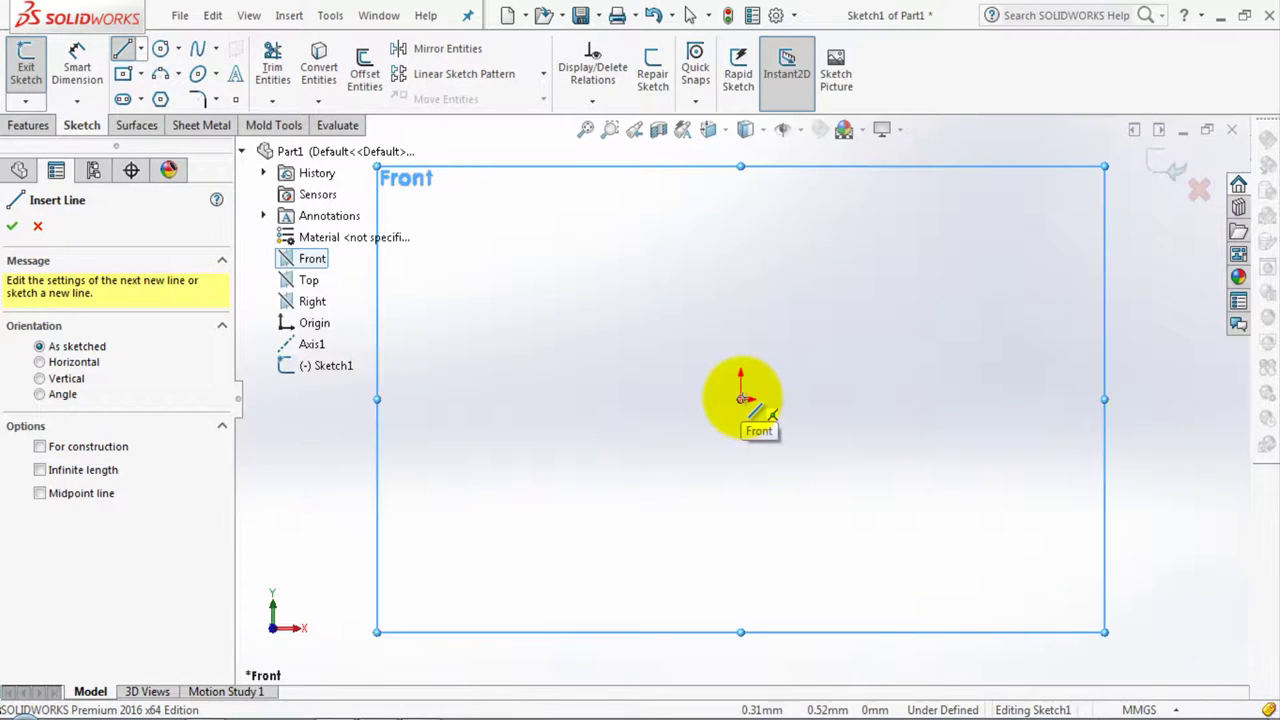
Draw a short horizontal line from the origin, then a tall vertical line rising from its end
{"action": "left_click", "coordinate": [741, 398]}
{"action": "left_click", "coordinate": [741, 398]}
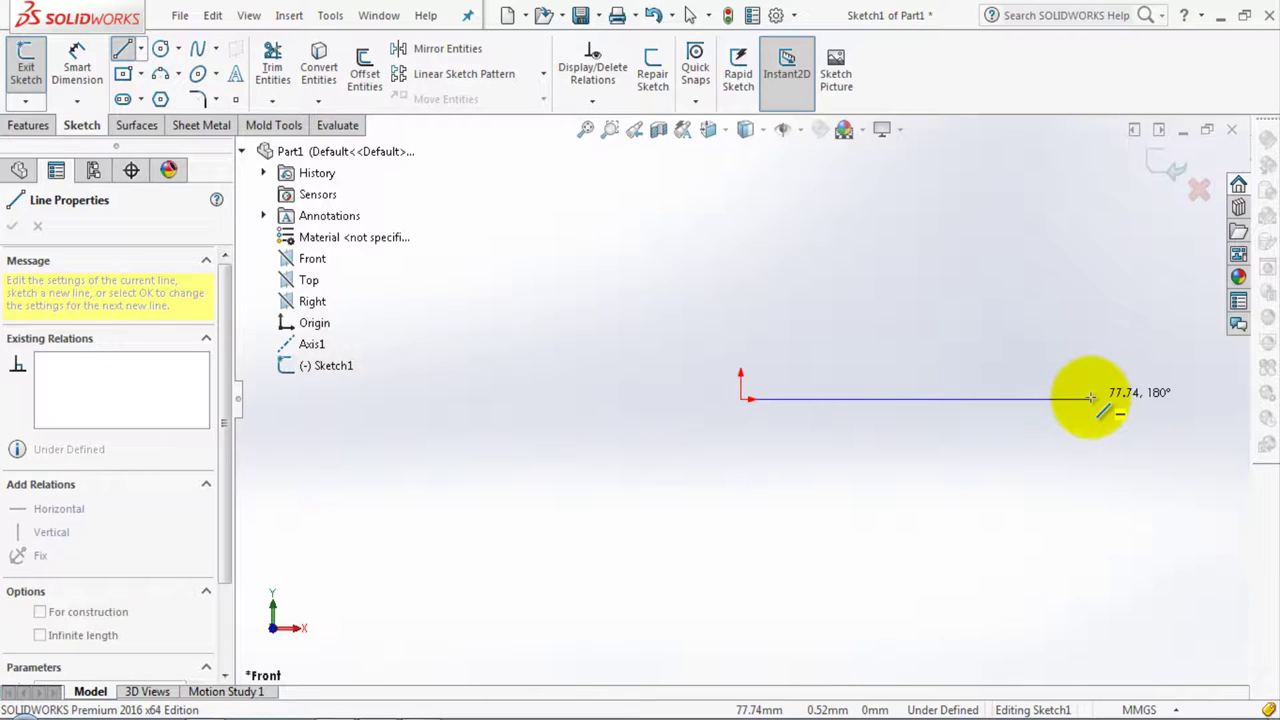
{"action": "left_click", "coordinate": [1090, 398]}
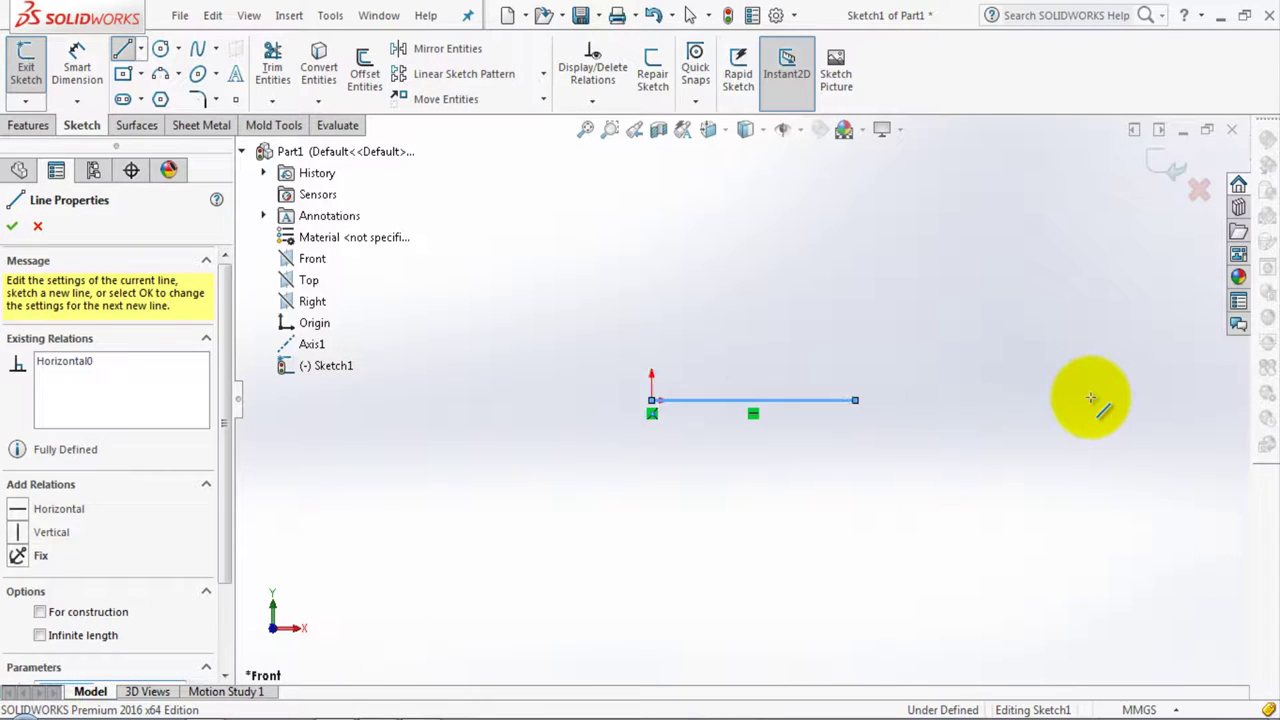
{"action": "scroll", "coordinate": [430, 395], "scroll_direction": "down", "scroll_amount": 2}
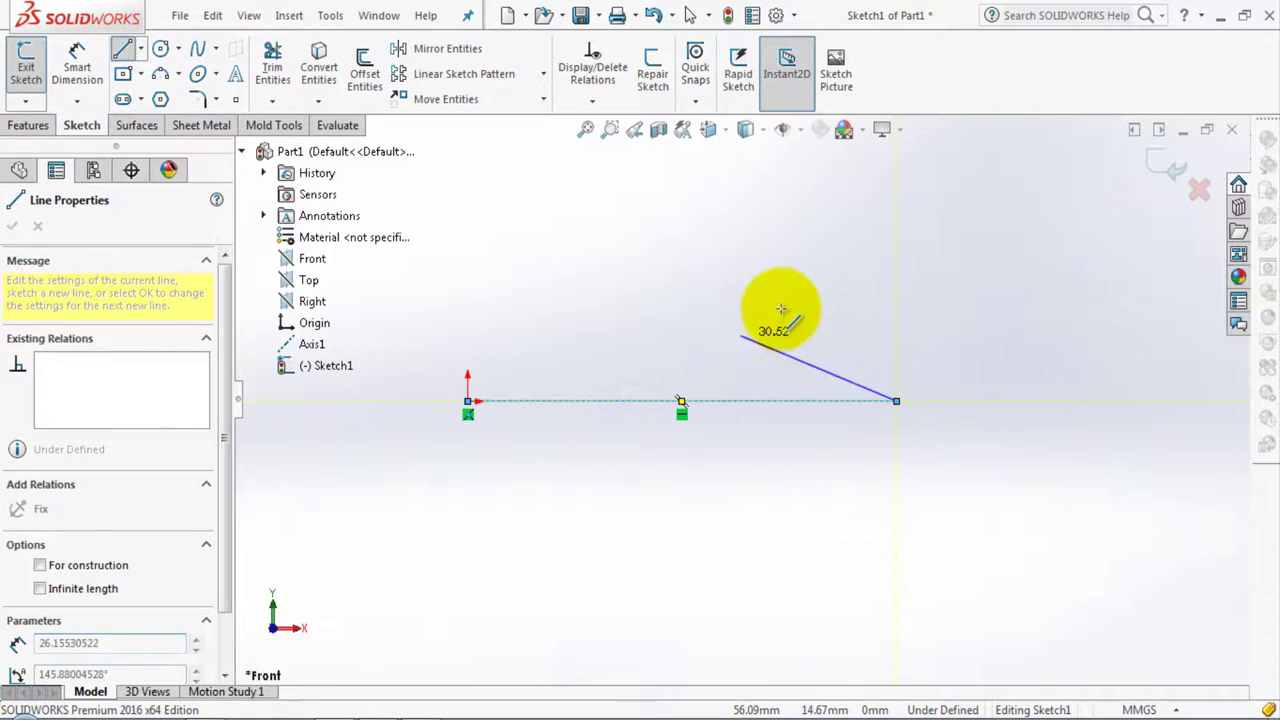
{"action": "scroll", "coordinate": [850, 265], "scroll_direction": "up", "scroll_amount": 2}
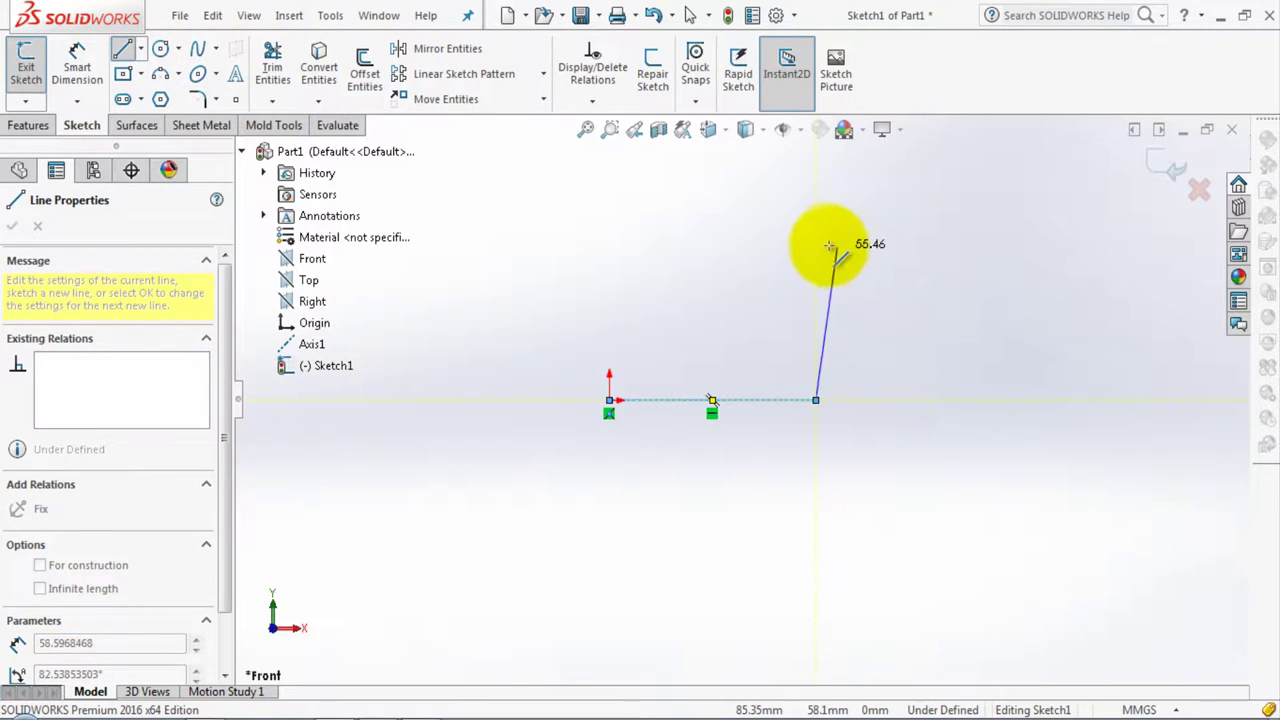
{"action": "scroll", "coordinate": [829, 251], "scroll_direction": "down", "scroll_amount": 1}
{"action": "scroll", "coordinate": [822, 240], "scroll_direction": "up", "scroll_amount": 2}
{"action": "scroll", "coordinate": [800, 243], "scroll_direction": "up", "scroll_amount": 1}
{"action": "scroll", "coordinate": [786, 237], "scroll_direction": "up", "scroll_amount": 1}
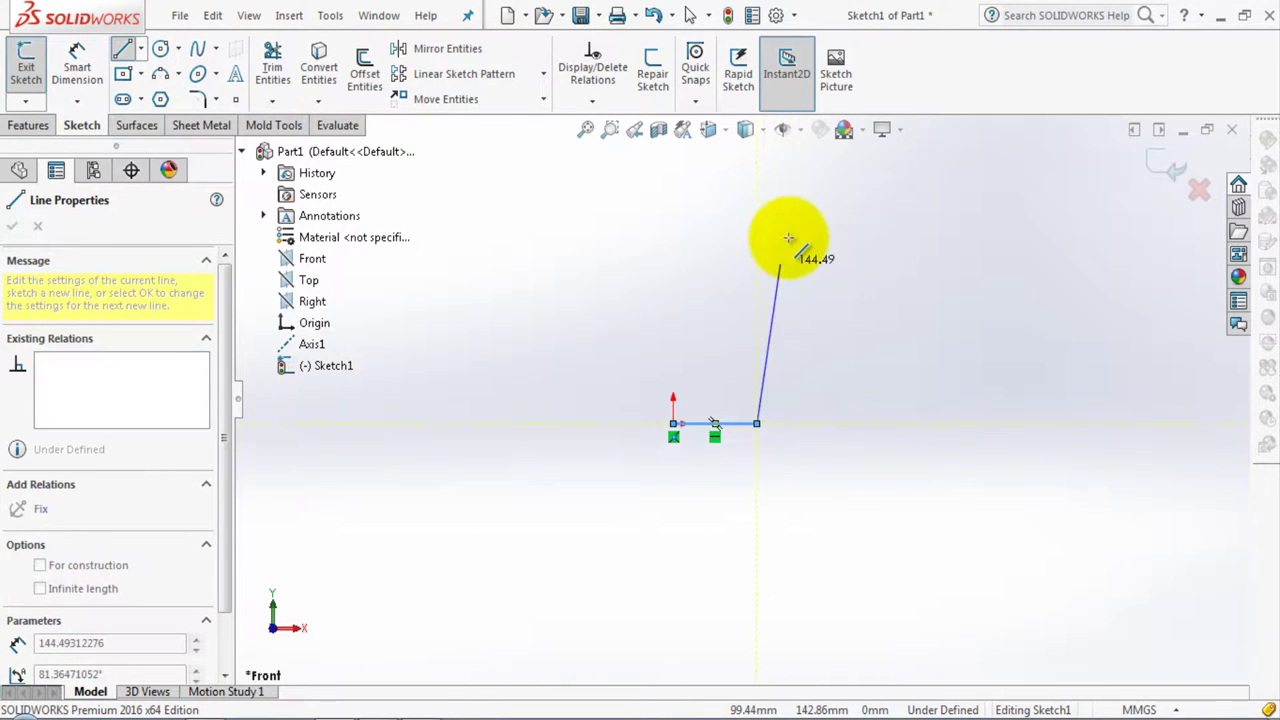
{"action": "scroll", "coordinate": [752, 217], "scroll_direction": "up", "scroll_amount": 1}
{"action": "scroll", "coordinate": [760, 214], "scroll_direction": "up", "scroll_amount": 1}
{"action": "scroll", "coordinate": [766, 214], "scroll_direction": "down", "scroll_amount": 1}
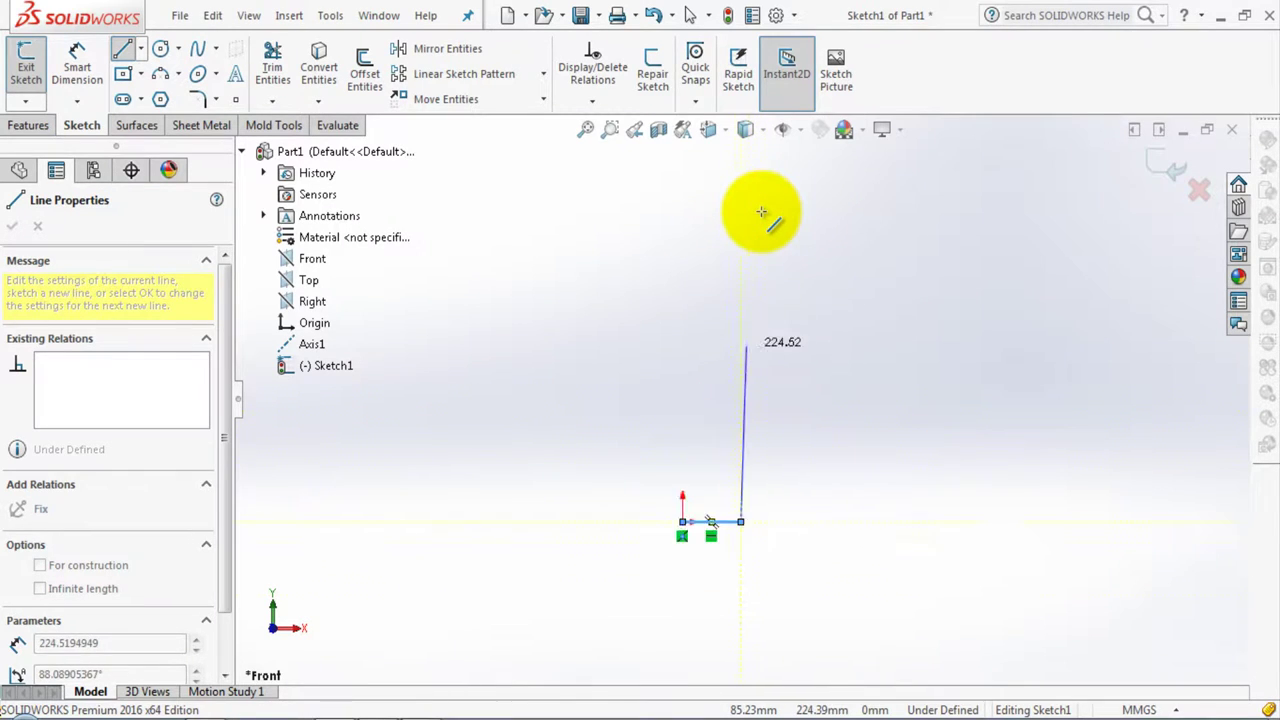
{"action": "scroll", "coordinate": [760, 250], "scroll_direction": "down", "scroll_amount": 1}
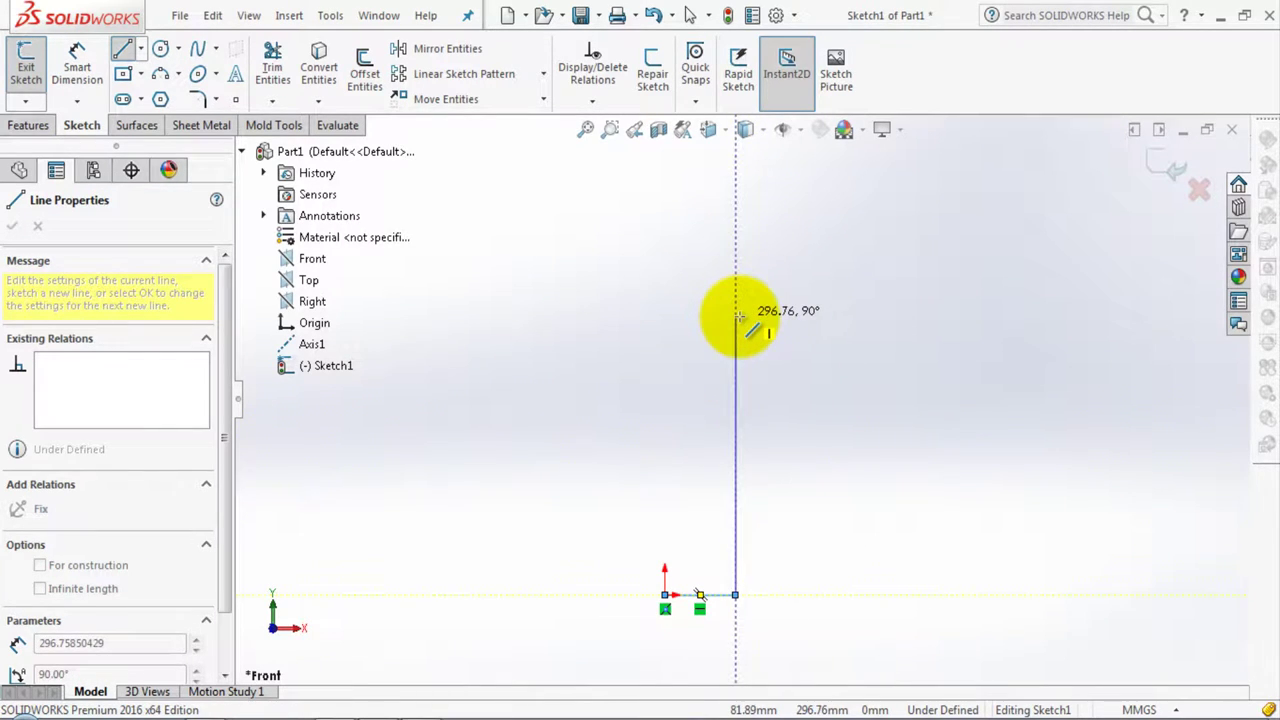
{"action": "left_click", "coordinate": [736, 234]}
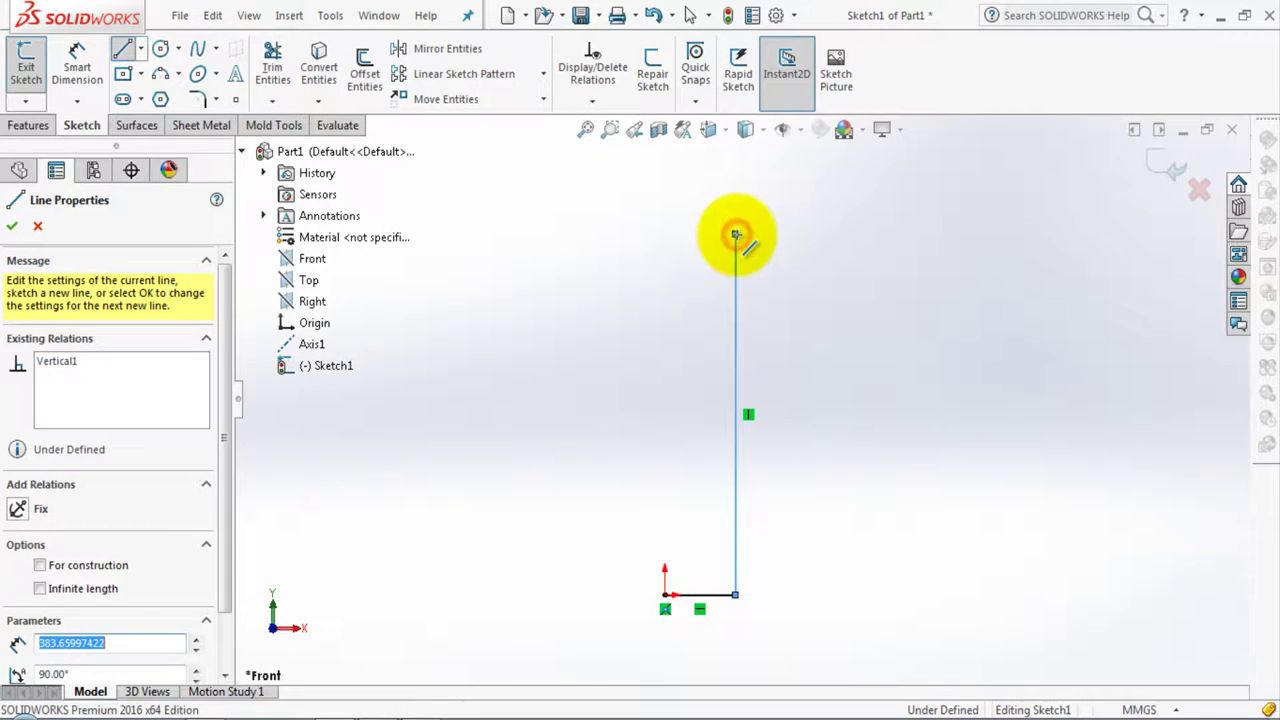
{"action": "scroll", "coordinate": [740, 218], "scroll_direction": "down", "scroll_amount": 1}
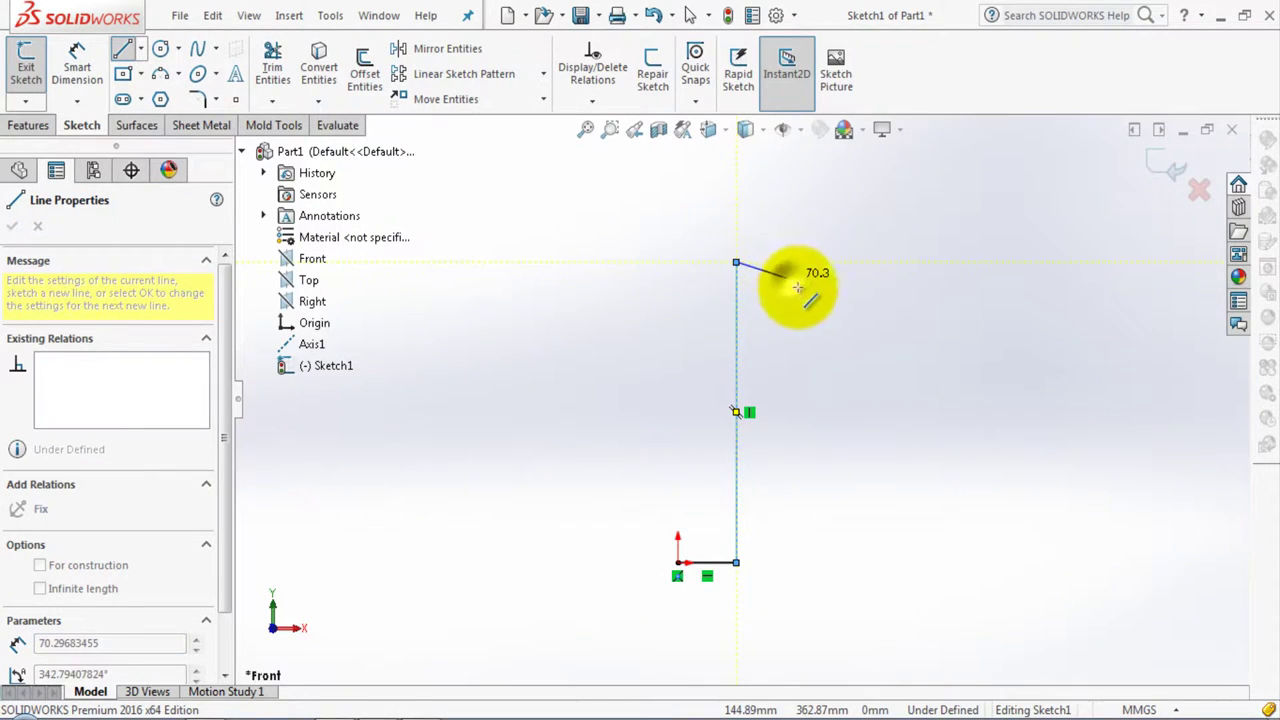
{"action": "right_click", "coordinate": [830, 288]}
{"action": "left_click", "coordinate": [832, 291]}
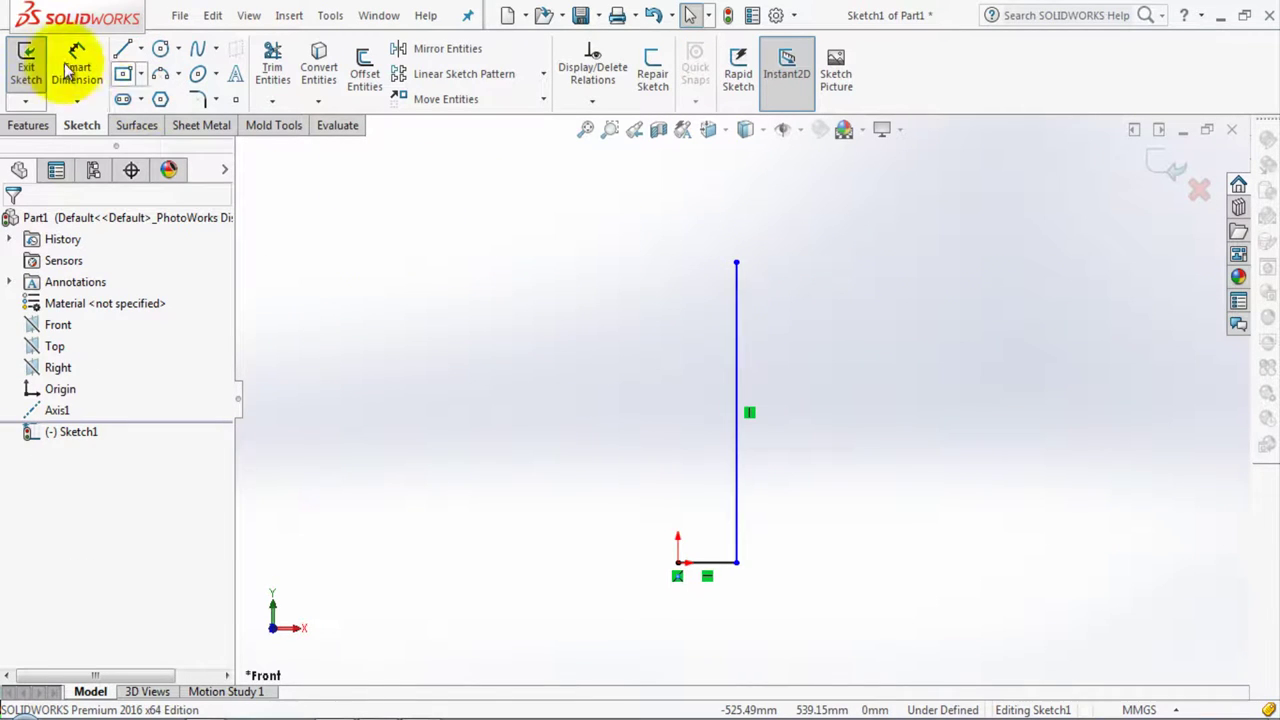
Dimension the bottom line to 76.2 mm and the vertical line to 375 mm
{"action": "left_click", "coordinate": [77, 62]}
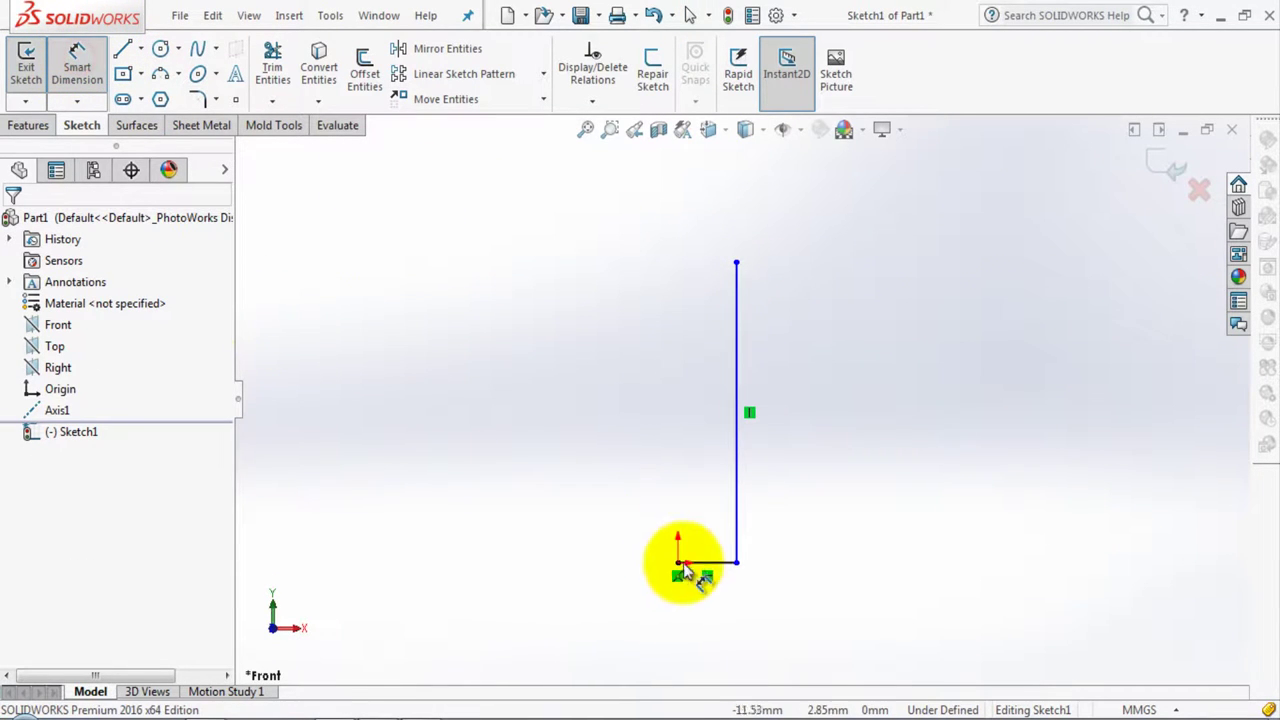
{"action": "left_click", "coordinate": [720, 563]}
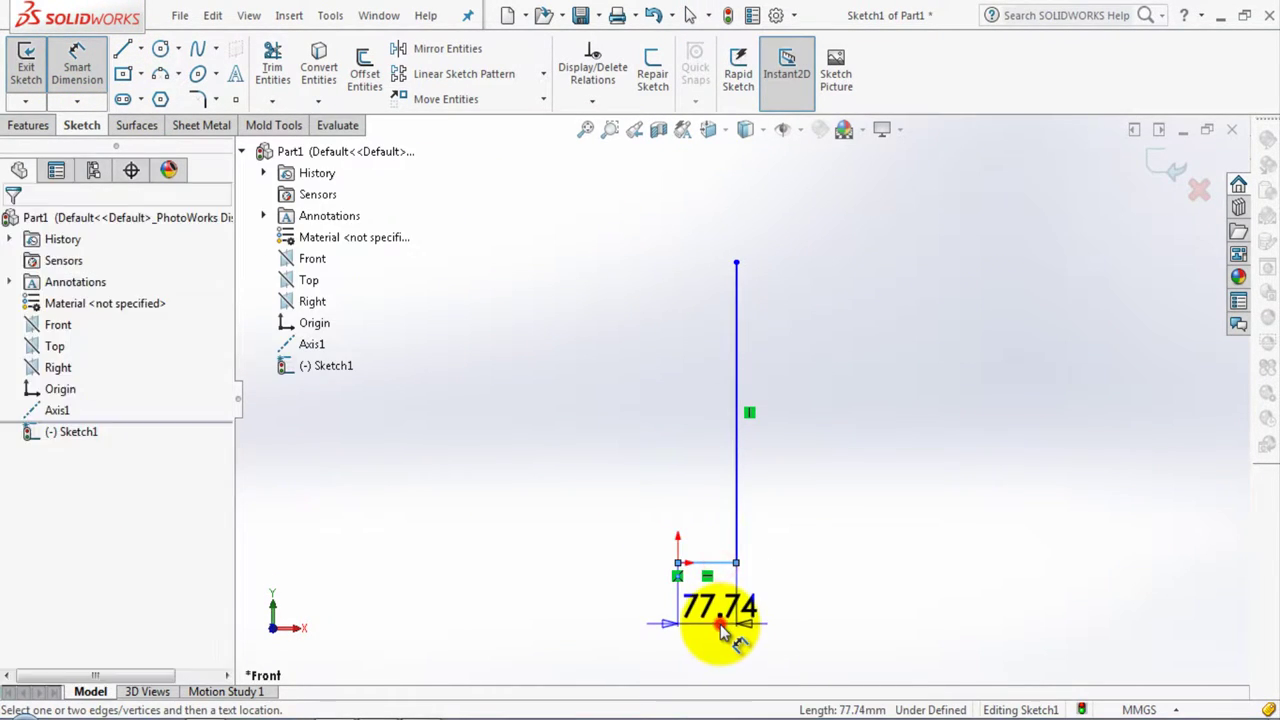
{"action": "left_click", "coordinate": [728, 633]}
{"action": "type", "text": "76"}
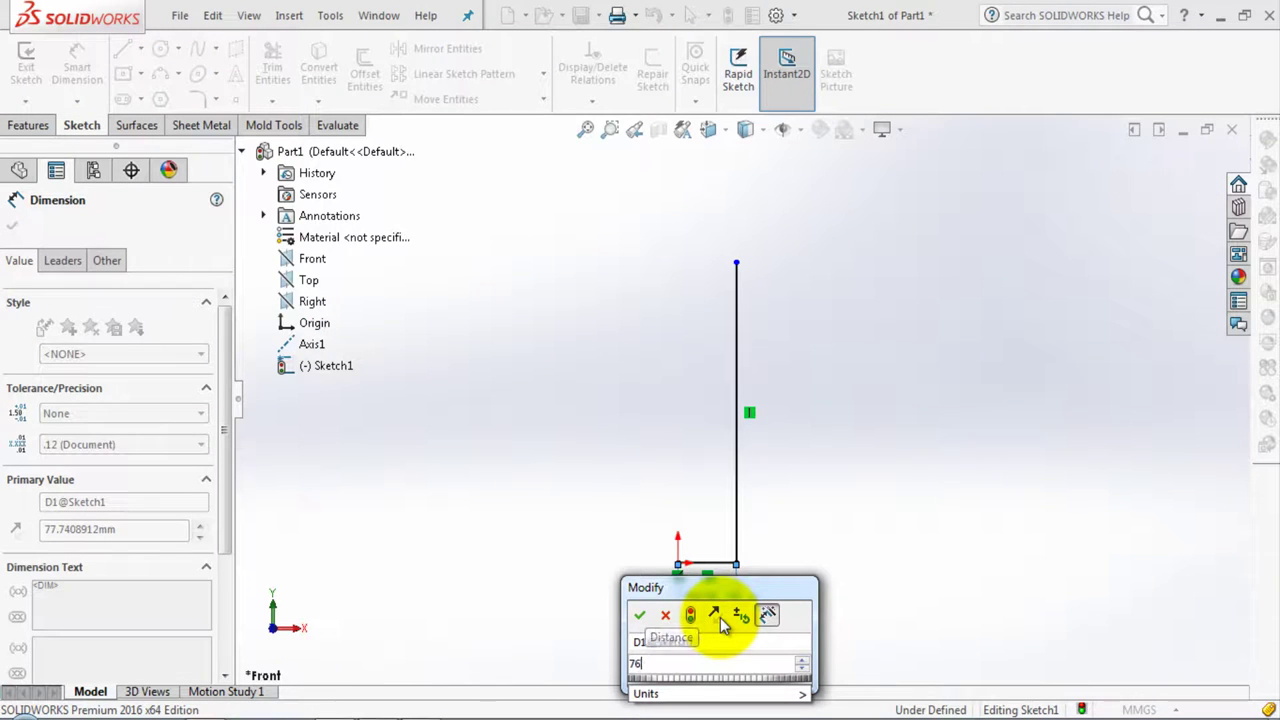
{"action": "type", "text": ".2"}
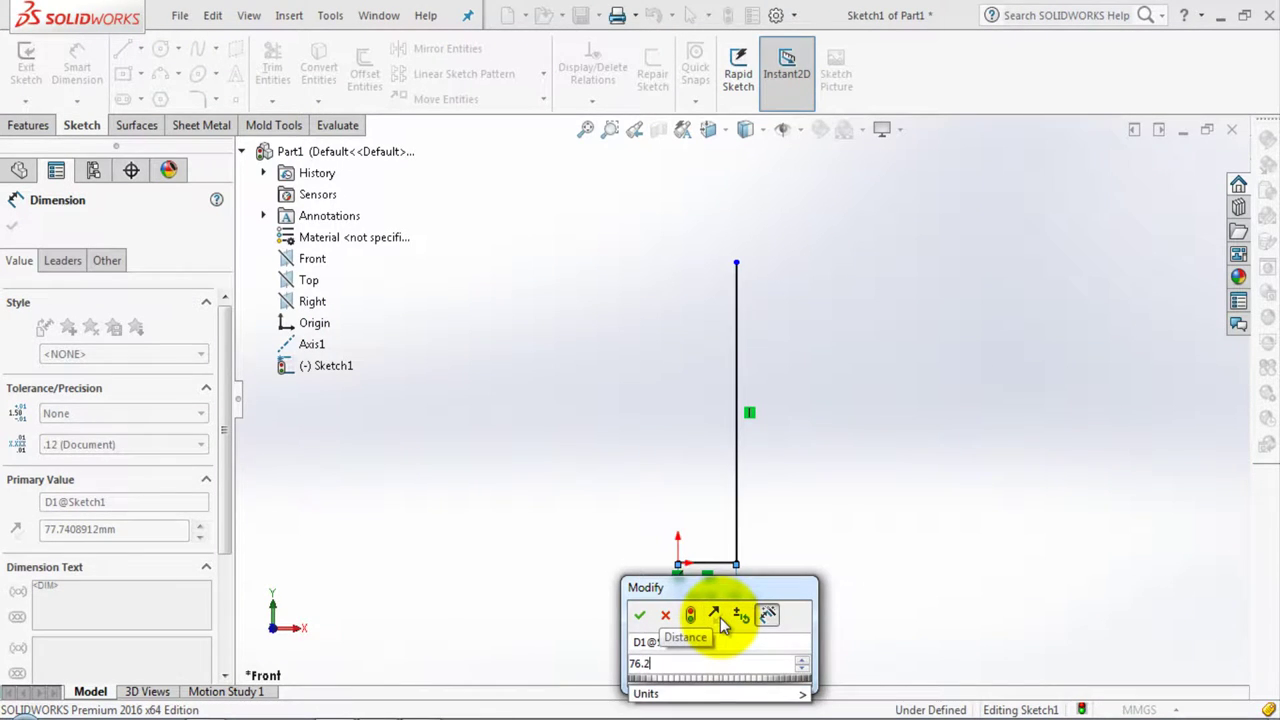
{"action": "key", "text": "Return"}
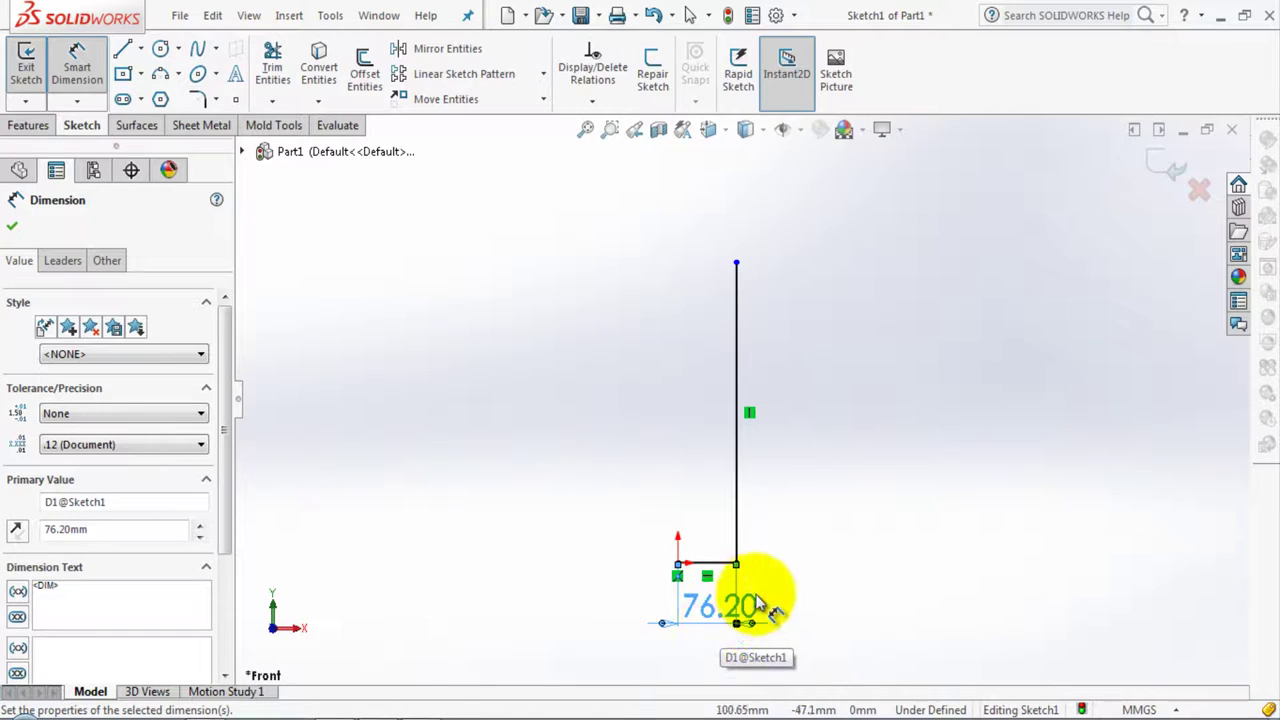
{"action": "left_click", "coordinate": [737, 478]}
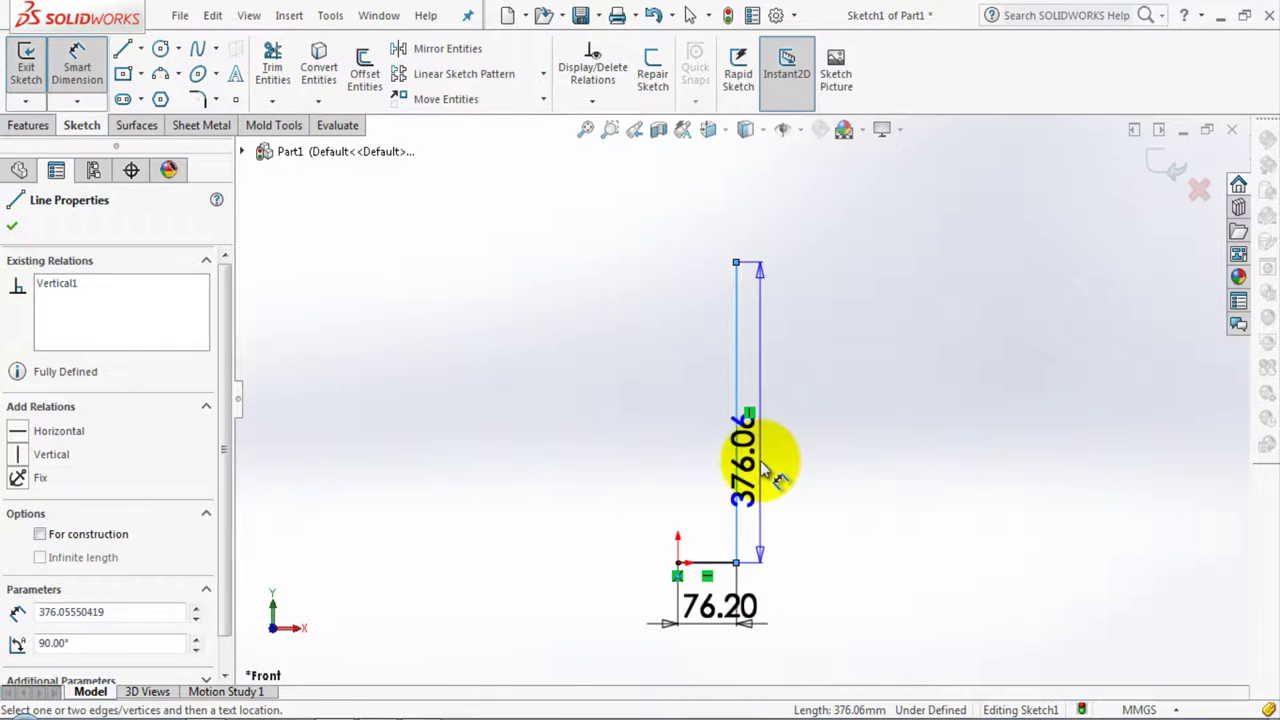
{"action": "left_click", "coordinate": [818, 445]}
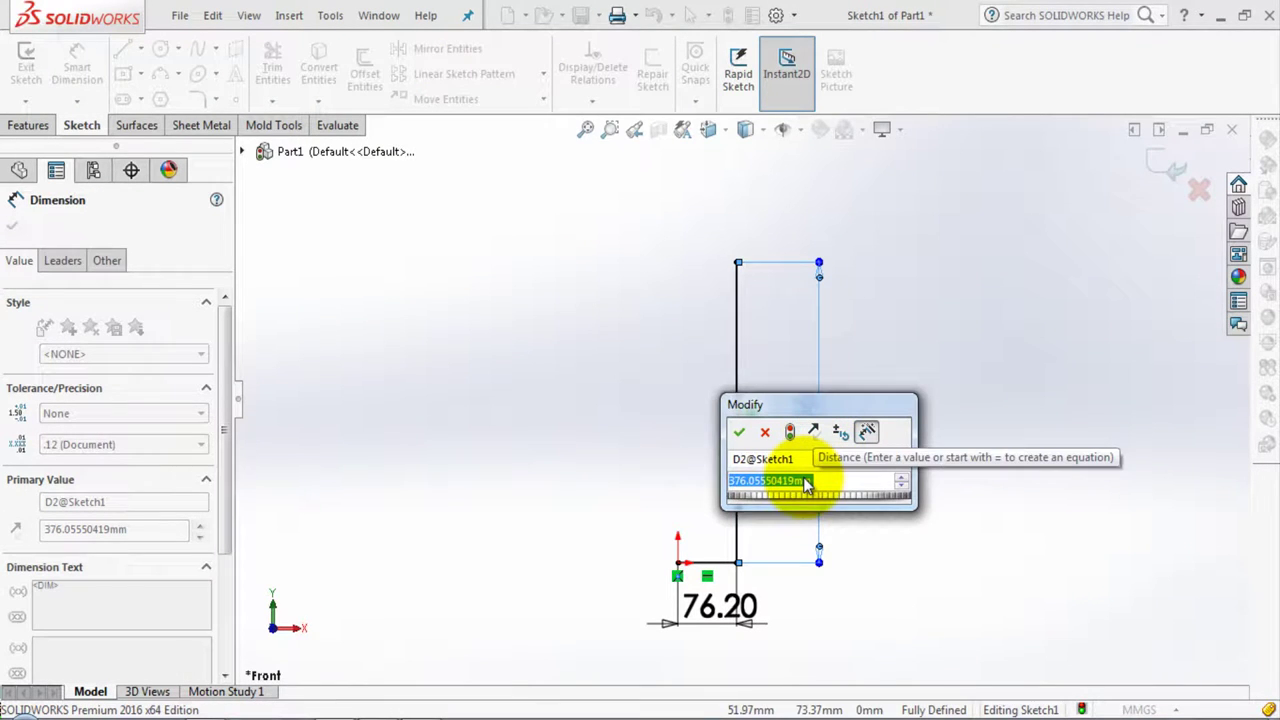
{"action": "type", "text": "375"}
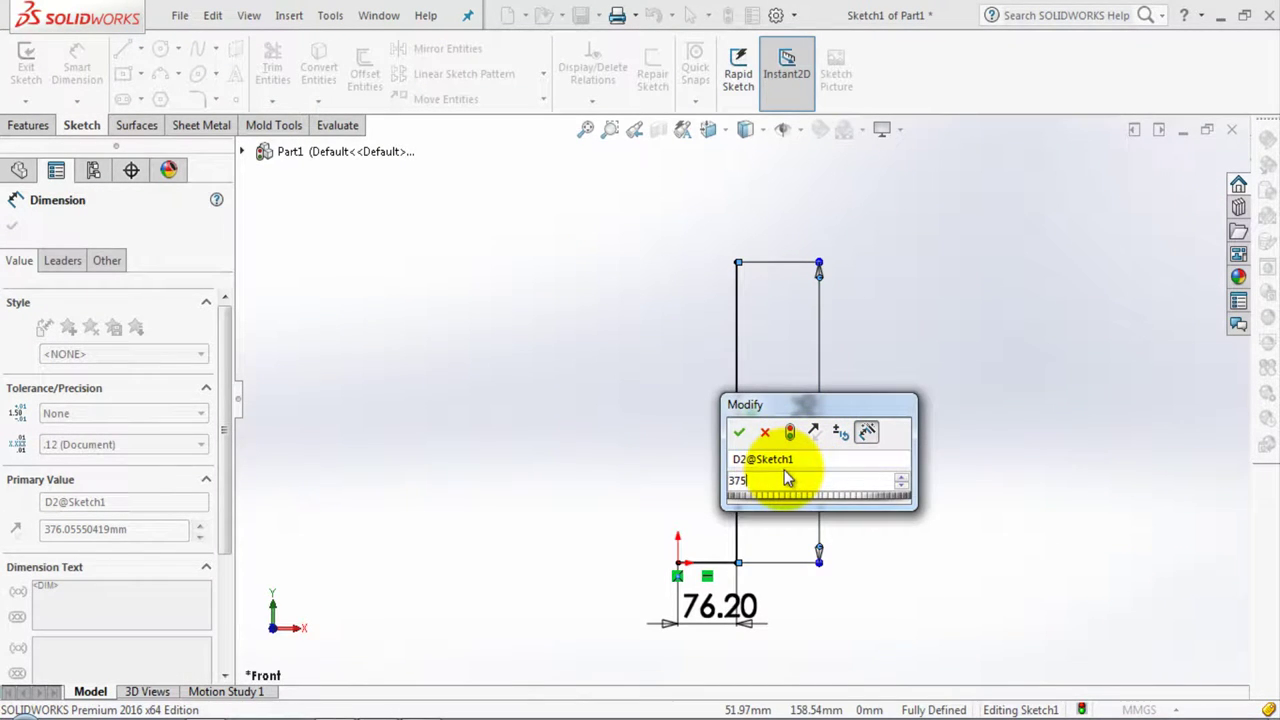
{"action": "key", "text": "Return"}
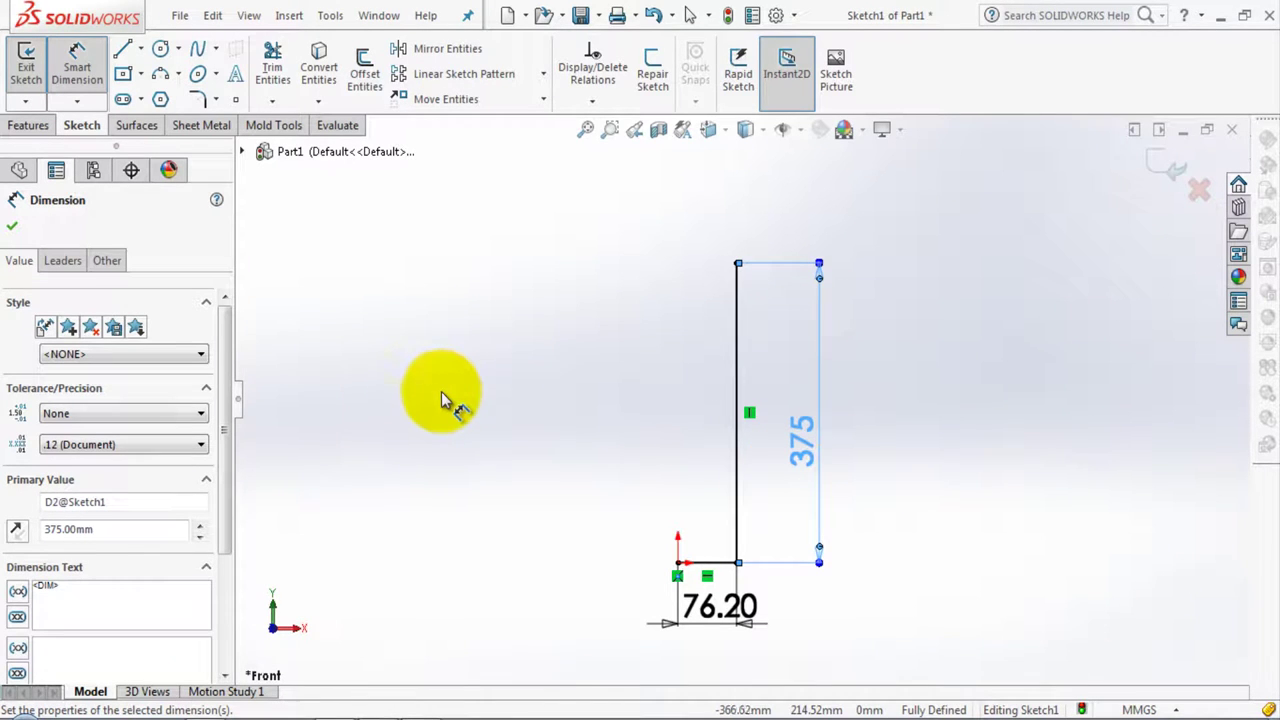
{"action": "scroll", "coordinate": [549, 405], "scroll_direction": "up", "scroll_amount": 2}
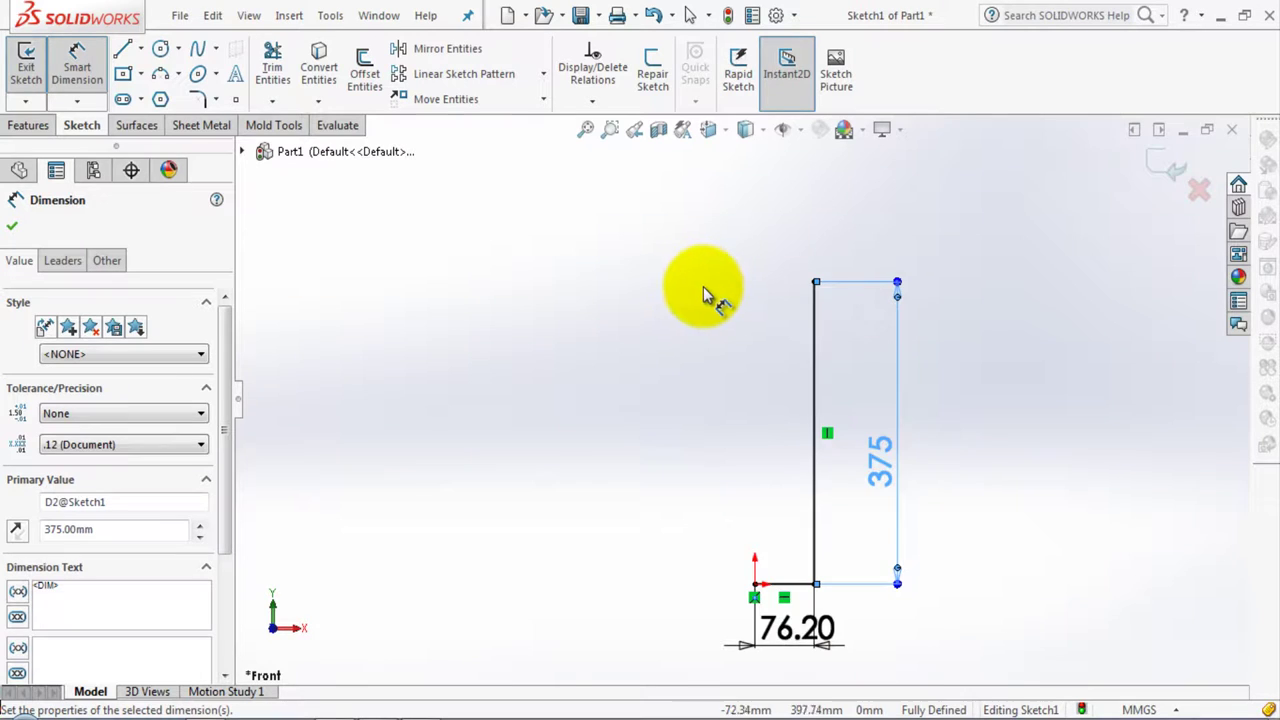
{"action": "scroll", "coordinate": [705, 282], "scroll_direction": "up", "scroll_amount": 2}
{"action": "scroll", "coordinate": [713, 267], "scroll_direction": "up", "scroll_amount": 2}
{"action": "scroll", "coordinate": [744, 385], "scroll_direction": "down", "scroll_amount": 2}
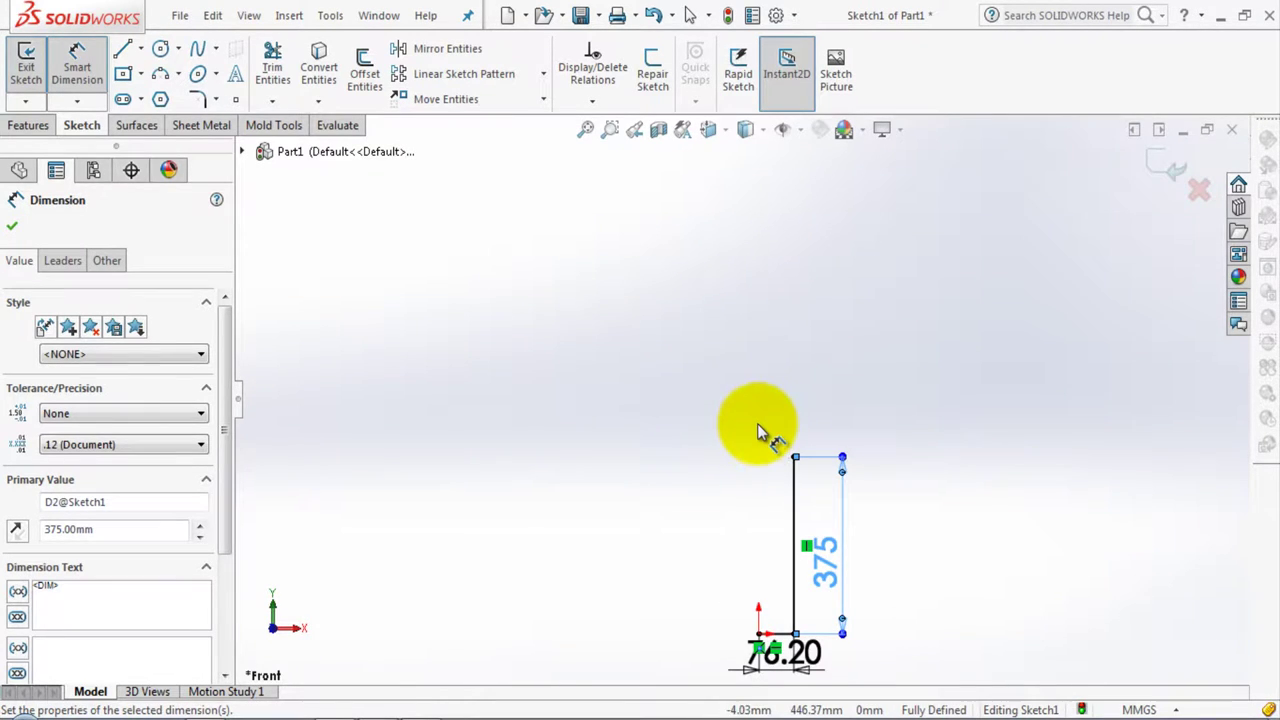
Draw a vertical construction centerline rising from the origin
{"action": "left_click", "coordinate": [141, 49]}
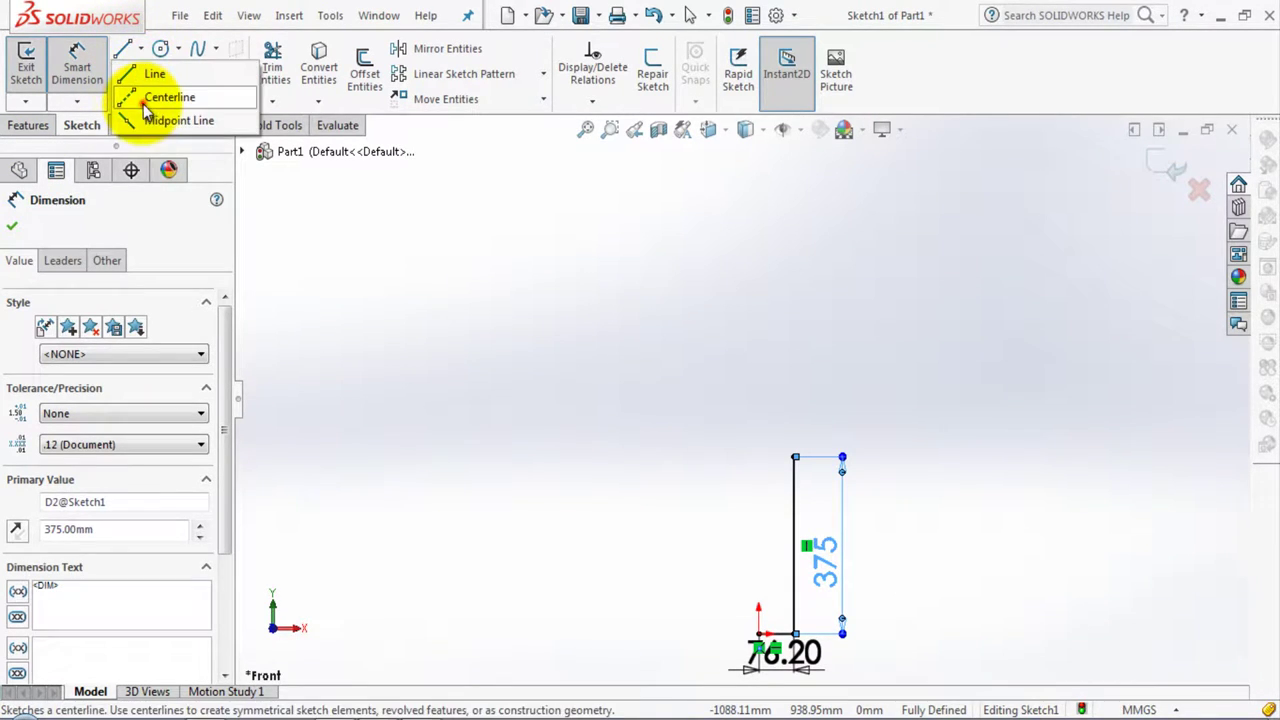
{"action": "left_click", "coordinate": [135, 95]}
{"action": "scroll", "coordinate": [760, 605], "scroll_direction": "down", "scroll_amount": 2}
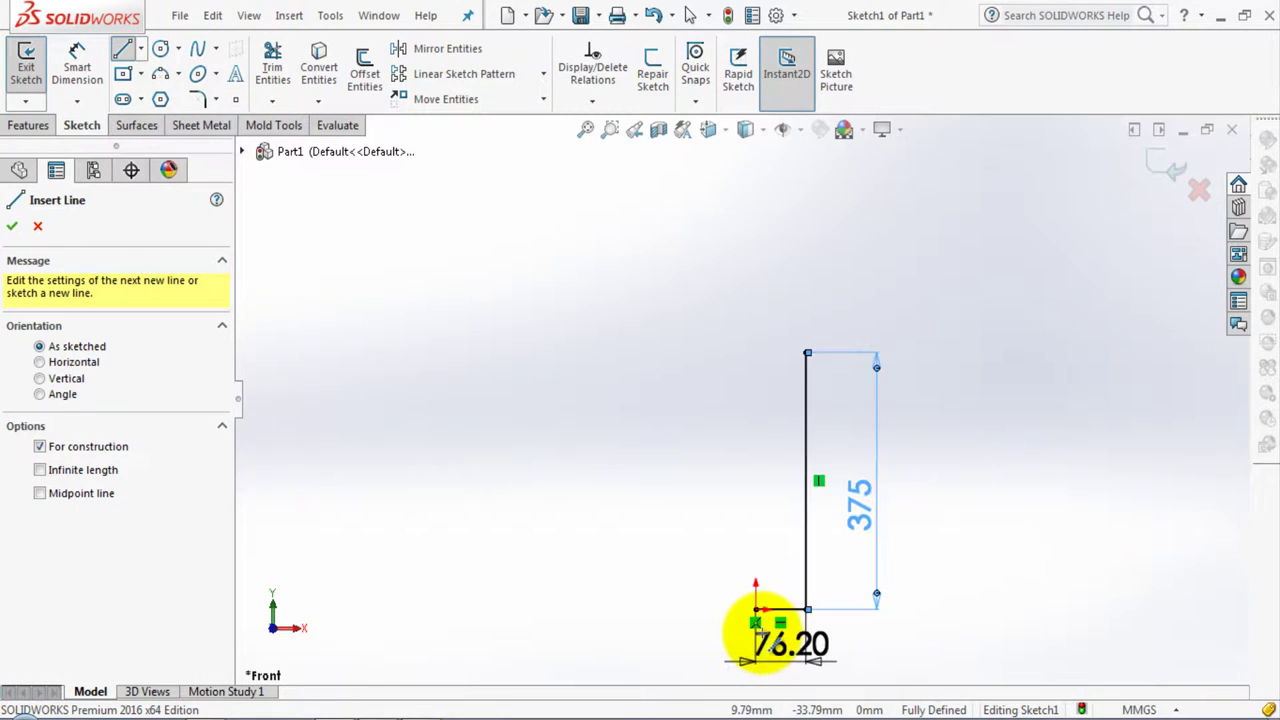
{"action": "scroll", "coordinate": [762, 593], "scroll_direction": "down", "scroll_amount": 2}
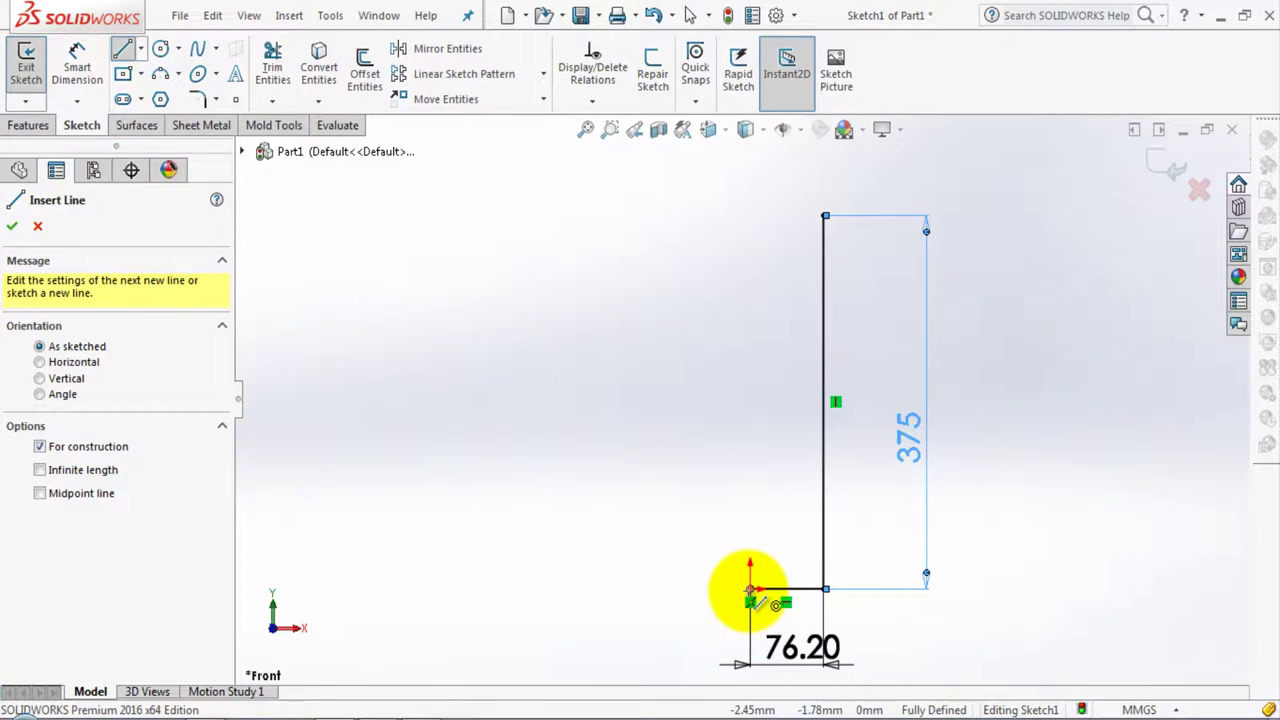
{"action": "left_click", "coordinate": [750, 591]}
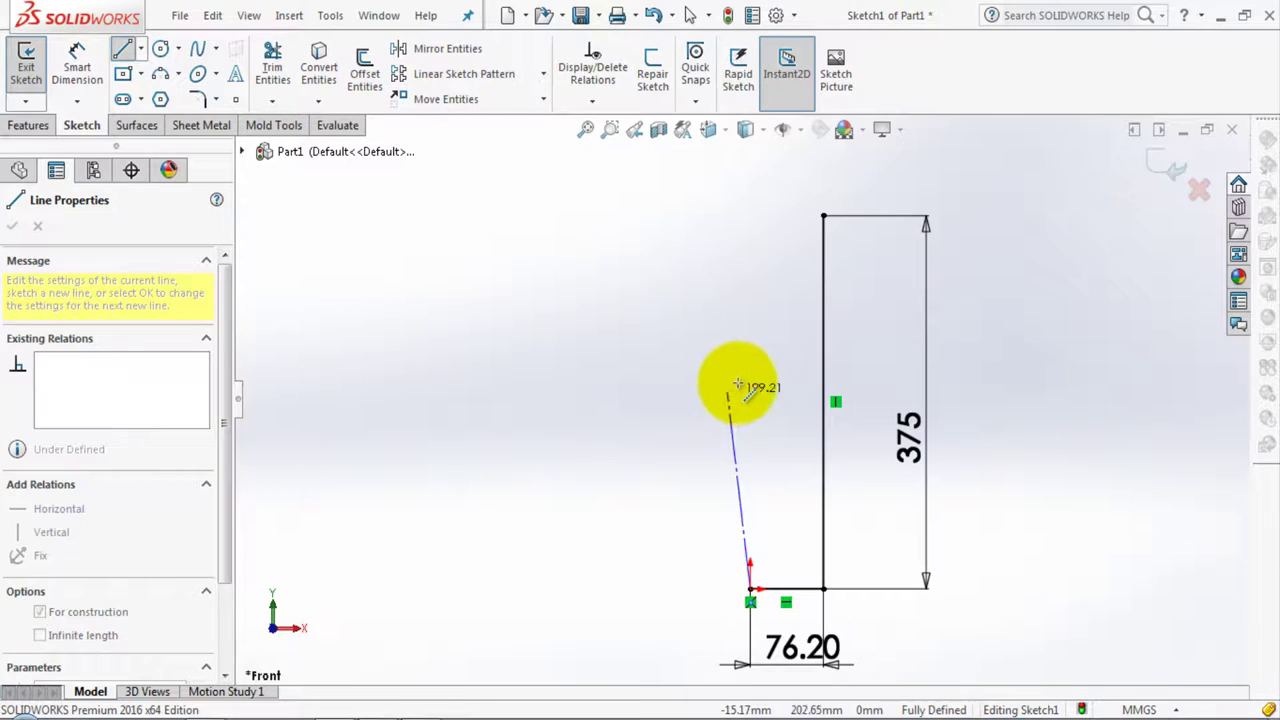
{"action": "scroll", "coordinate": [740, 382], "scroll_direction": "up", "scroll_amount": 2}
{"action": "scroll", "coordinate": [738, 370], "scroll_direction": "up", "scroll_amount": 2}
{"action": "scroll", "coordinate": [737, 352], "scroll_direction": "up", "scroll_amount": 2}
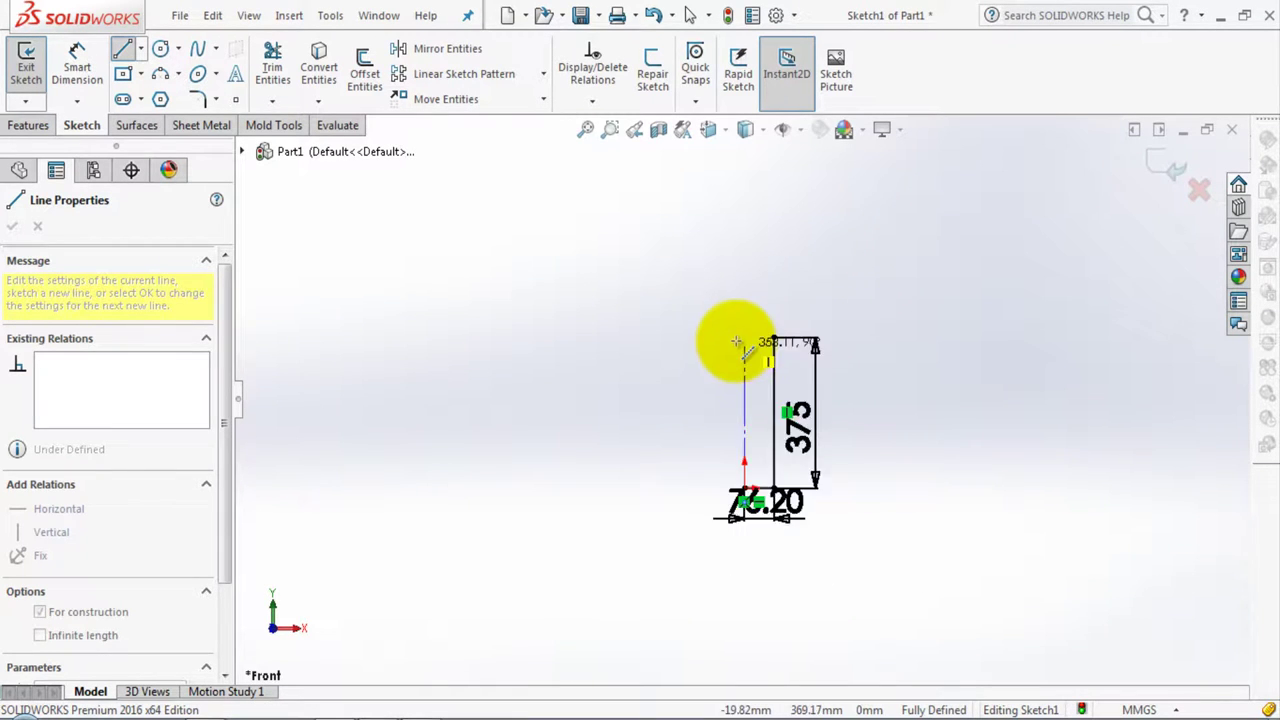
{"action": "scroll", "coordinate": [737, 345], "scroll_direction": "down", "scroll_amount": 2}
{"action": "scroll", "coordinate": [757, 337], "scroll_direction": "down", "scroll_amount": 2}
{"action": "scroll", "coordinate": [763, 334], "scroll_direction": "up", "scroll_amount": 2}
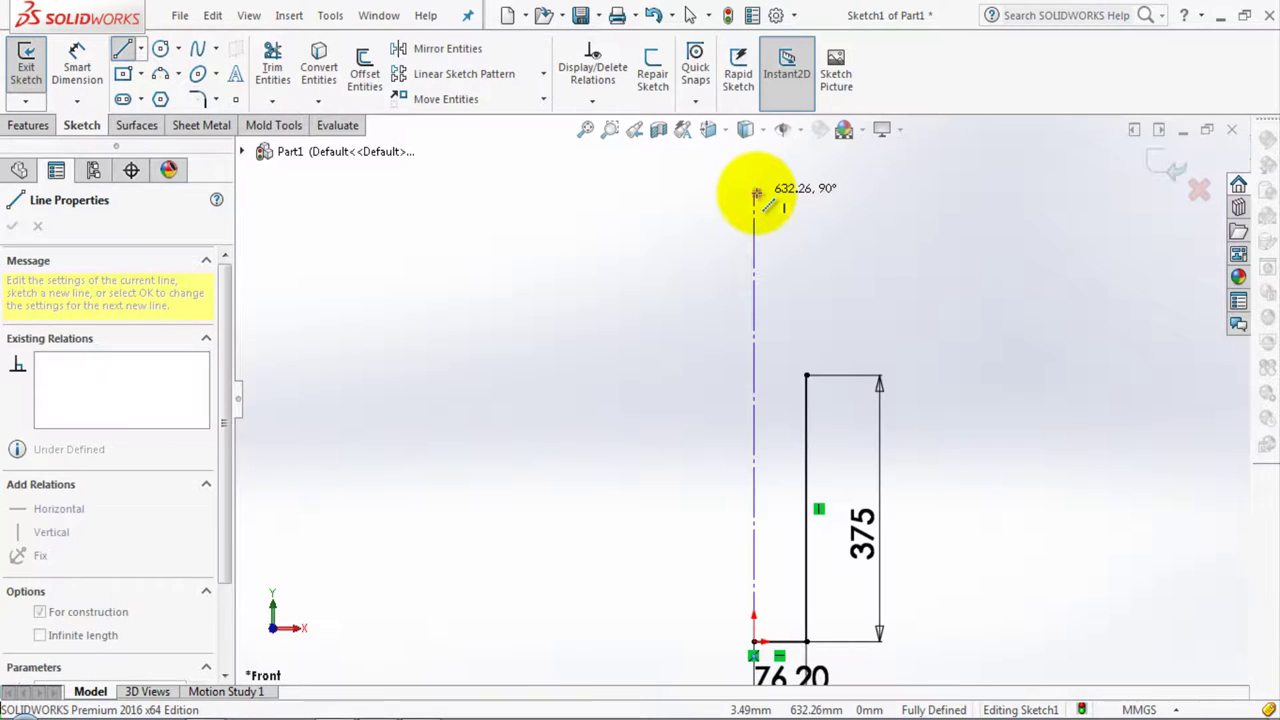
{"action": "left_click", "coordinate": [756, 192]}
{"action": "right_click", "coordinate": [850, 208]}
{"action": "left_click", "coordinate": [894, 221]}
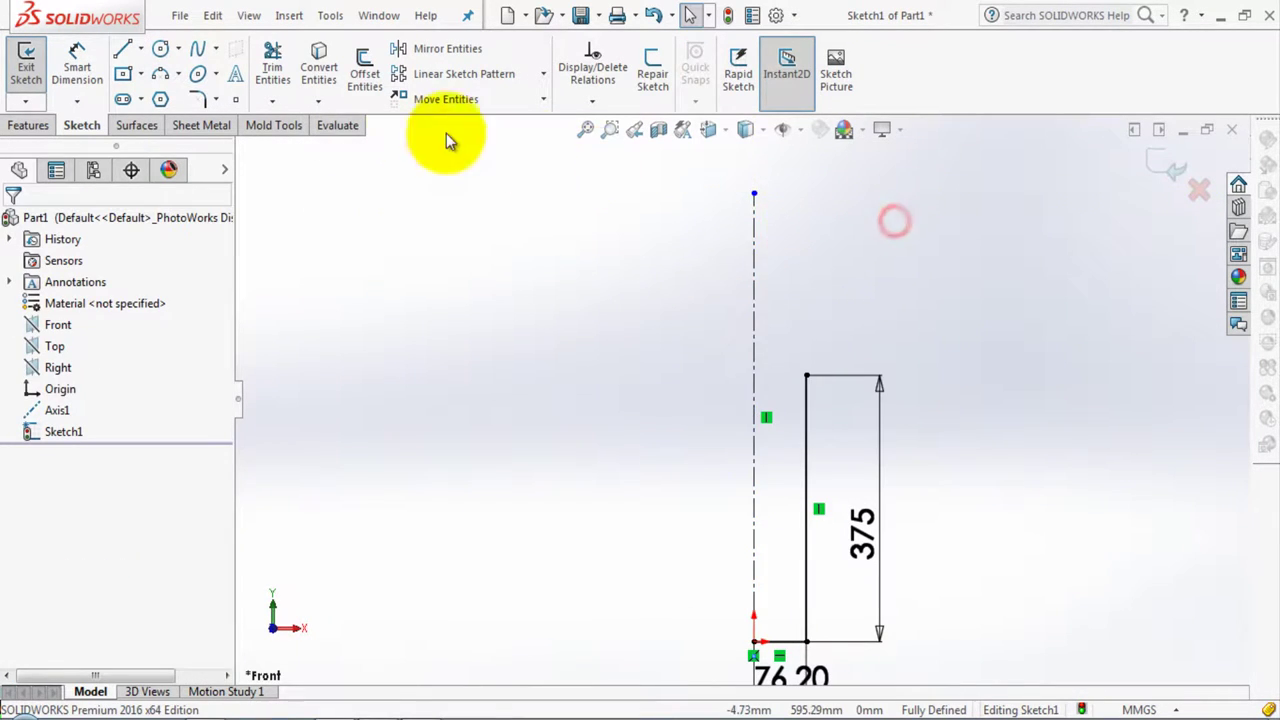
Dimension the centerline's length to 650 mm
{"action": "left_click", "coordinate": [77, 62]}
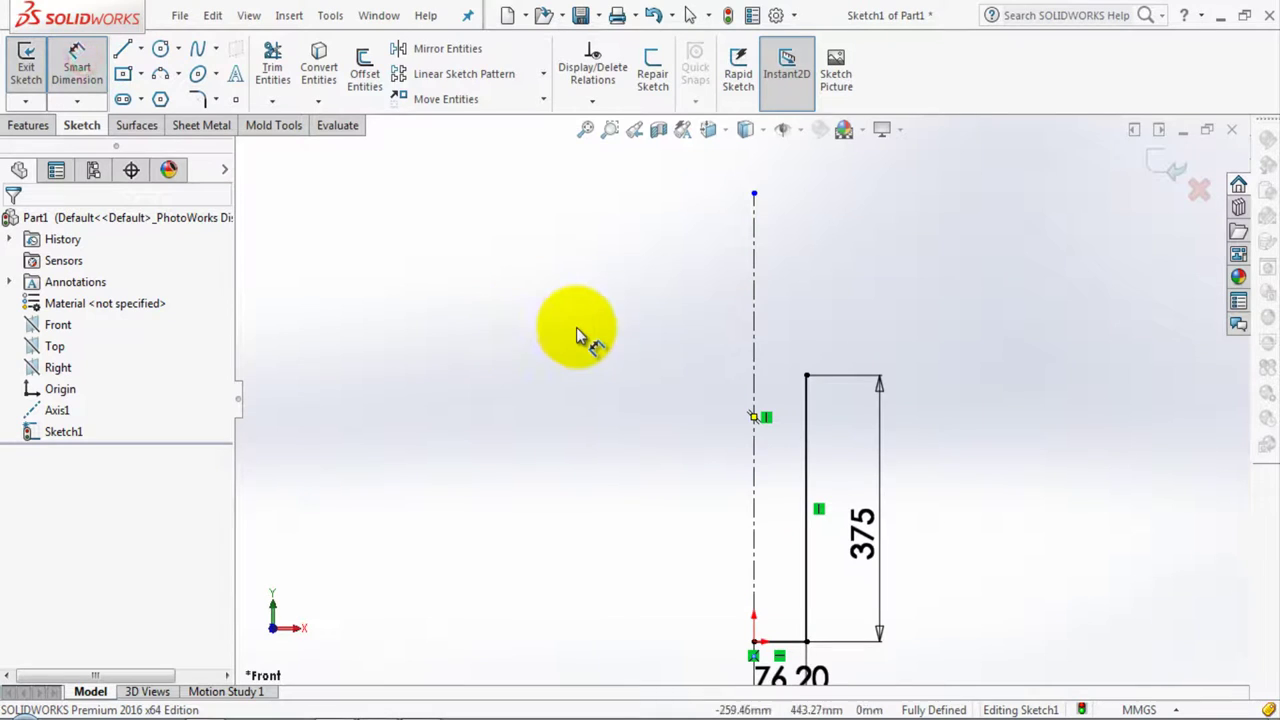
{"action": "left_click", "coordinate": [756, 320]}
{"action": "left_click", "coordinate": [672, 345]}
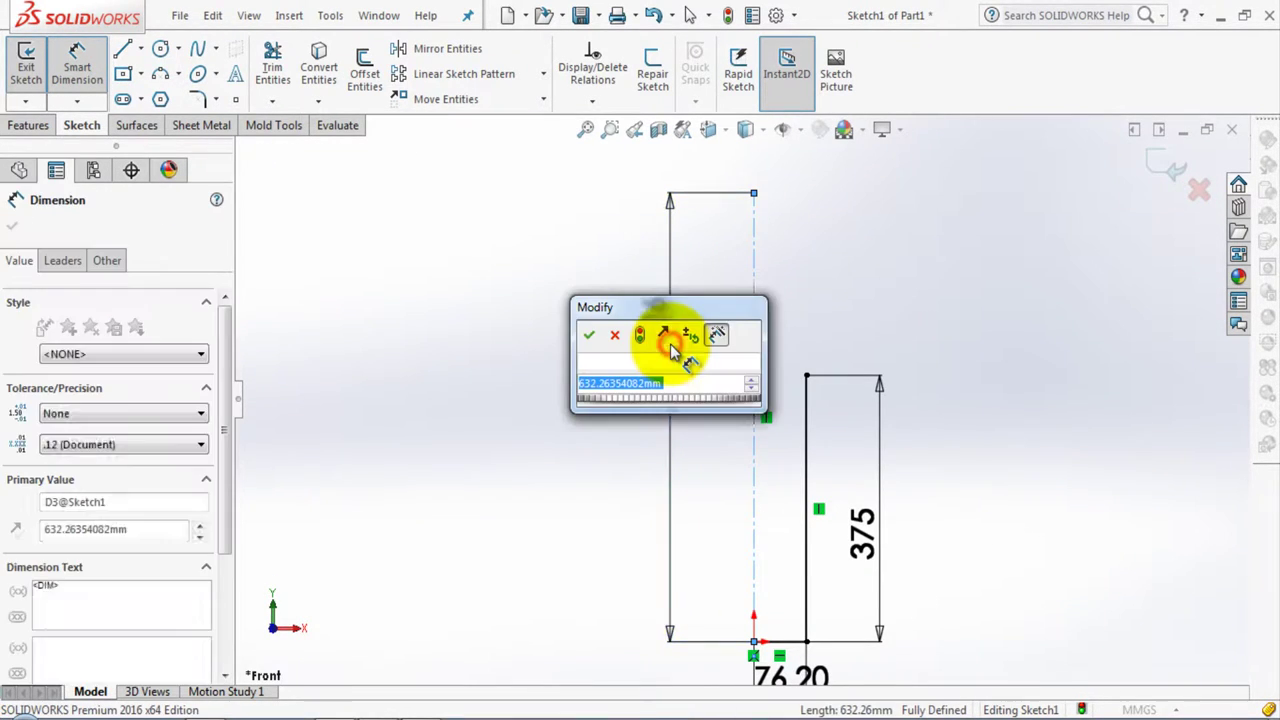
{"action": "type", "text": "65"}
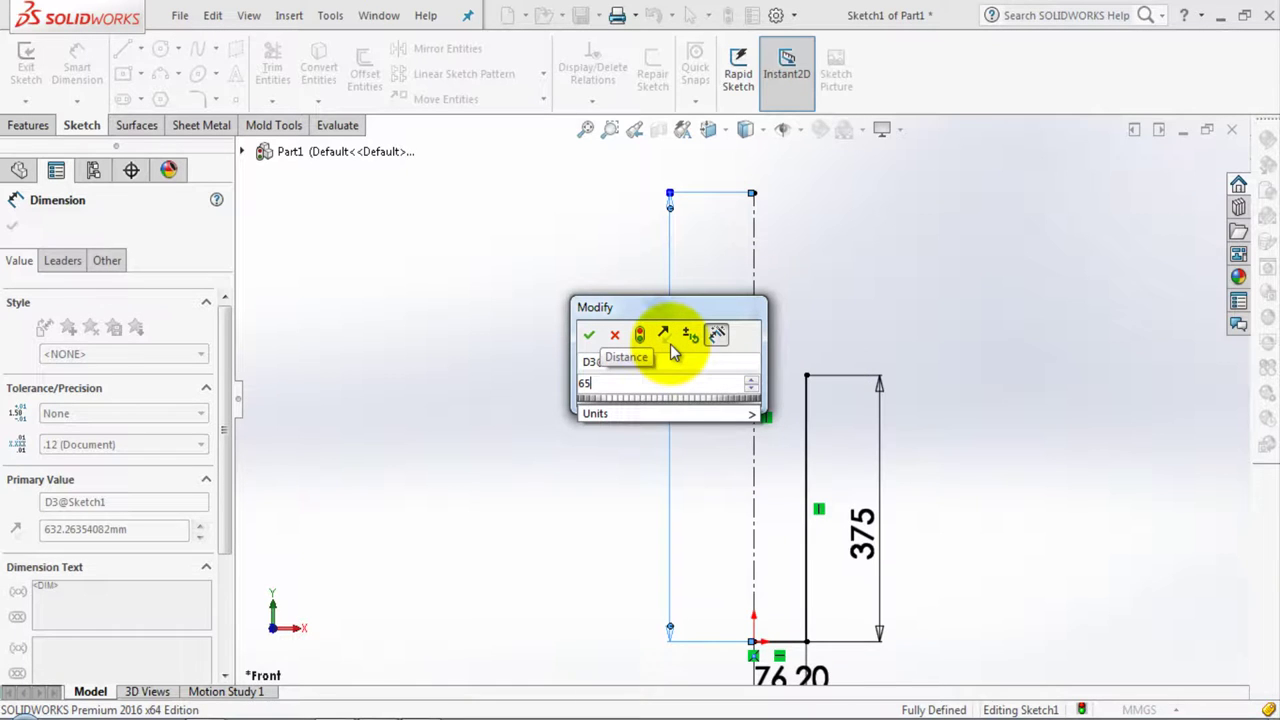
{"action": "type", "text": "0"}
{"action": "key", "text": "Return"}
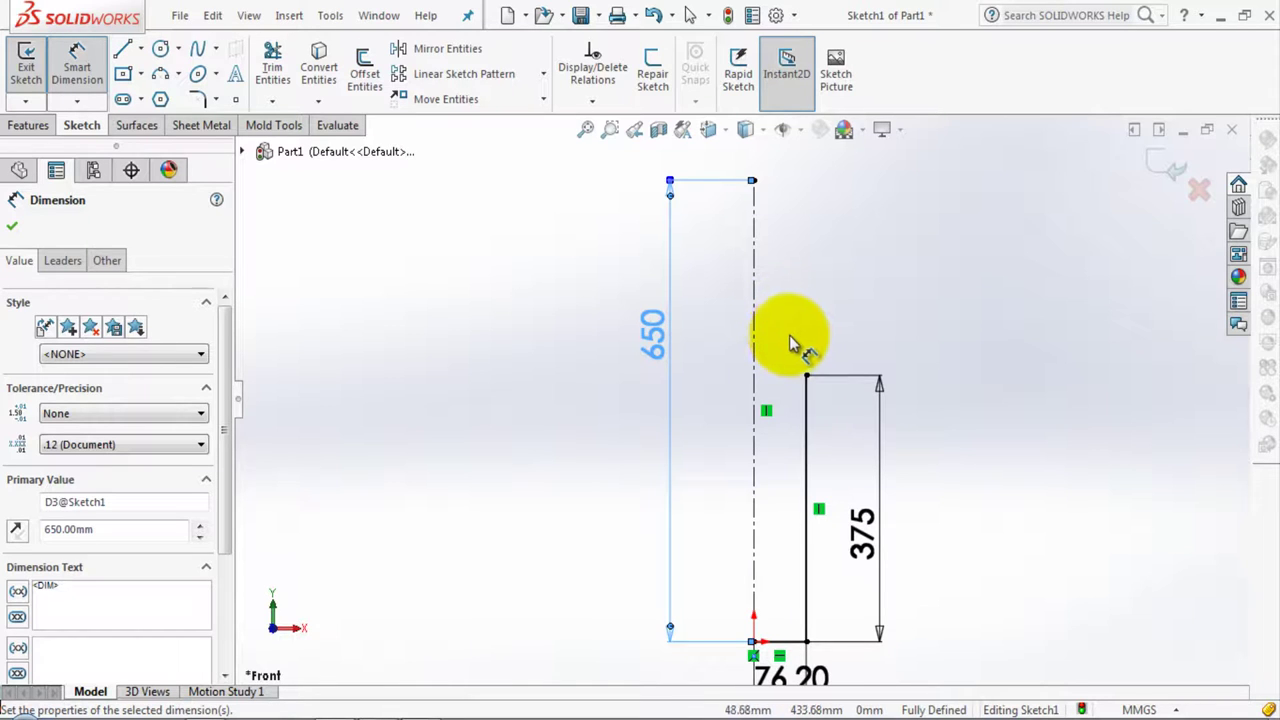
{"action": "scroll", "coordinate": [791, 514], "scroll_direction": "down", "scroll_amount": 3}
{"action": "scroll", "coordinate": [791, 514], "scroll_direction": "up", "scroll_amount": 4}
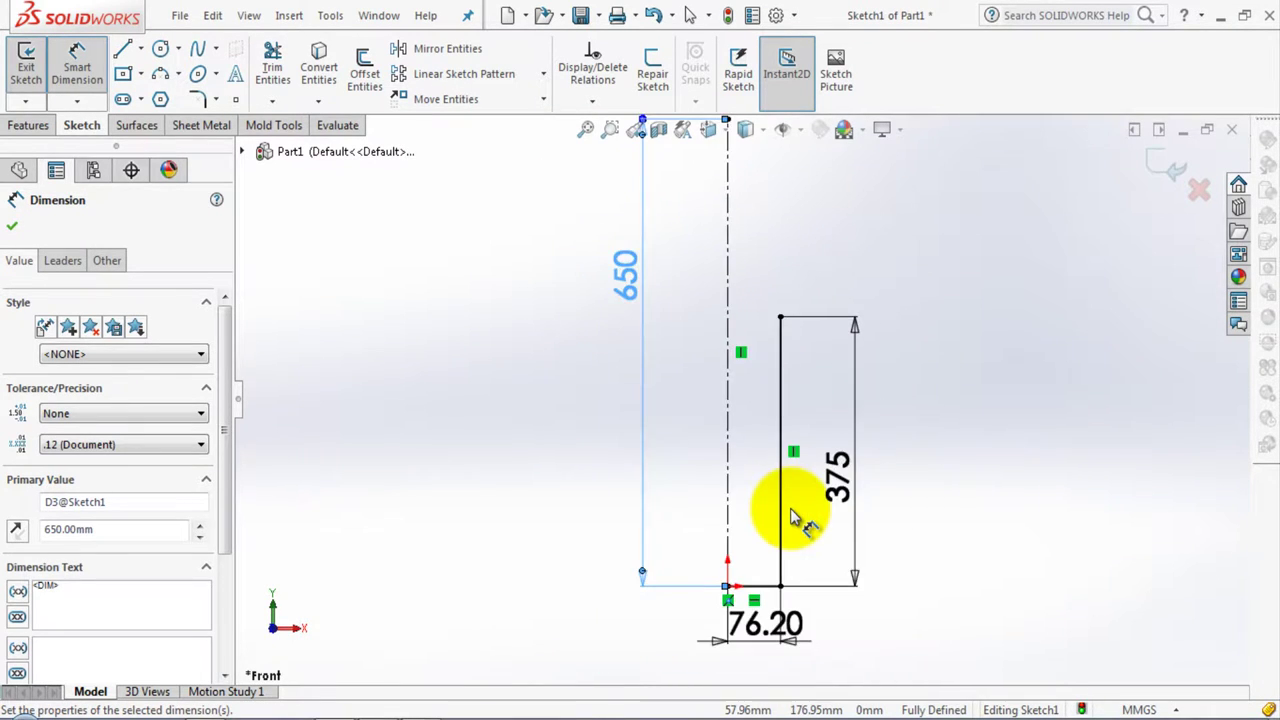
{"action": "scroll", "coordinate": [791, 514], "scroll_direction": "up", "scroll_amount": 1}
Change the 76.20 base width dimension to 101.2 mm
{"action": "left_click", "coordinate": [74, 58]}
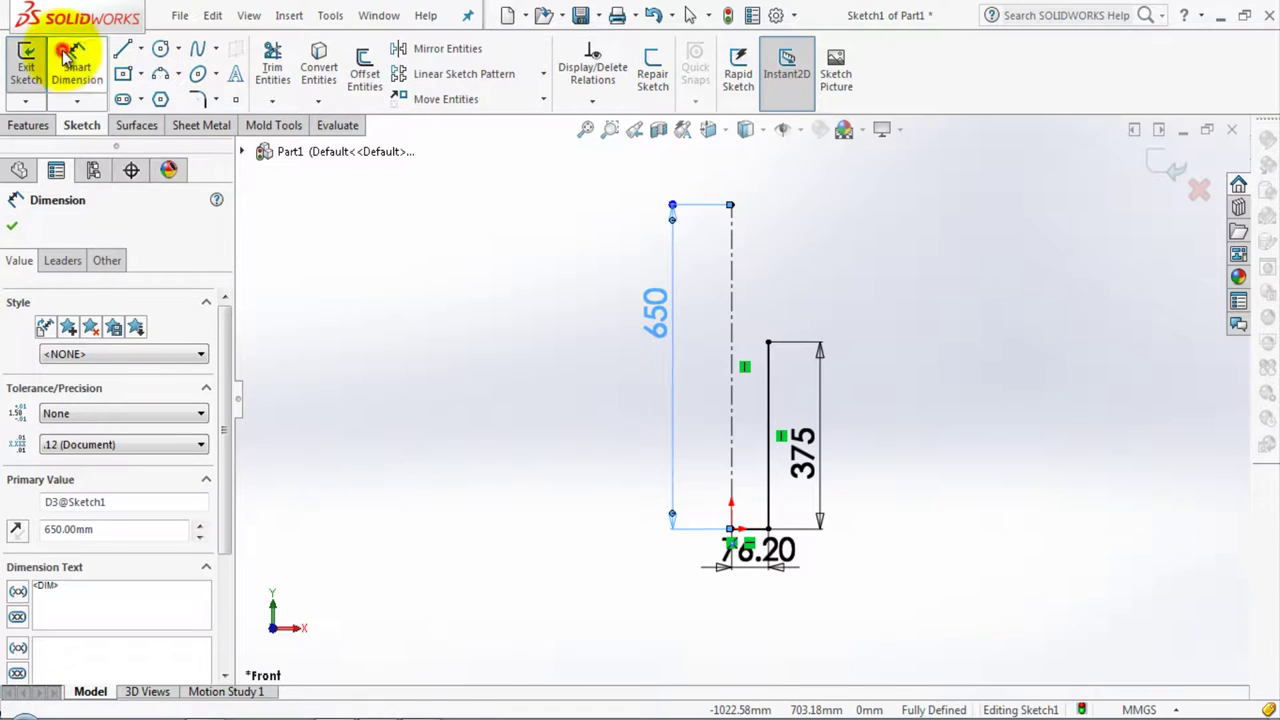
{"action": "double_click", "coordinate": [746, 562]}
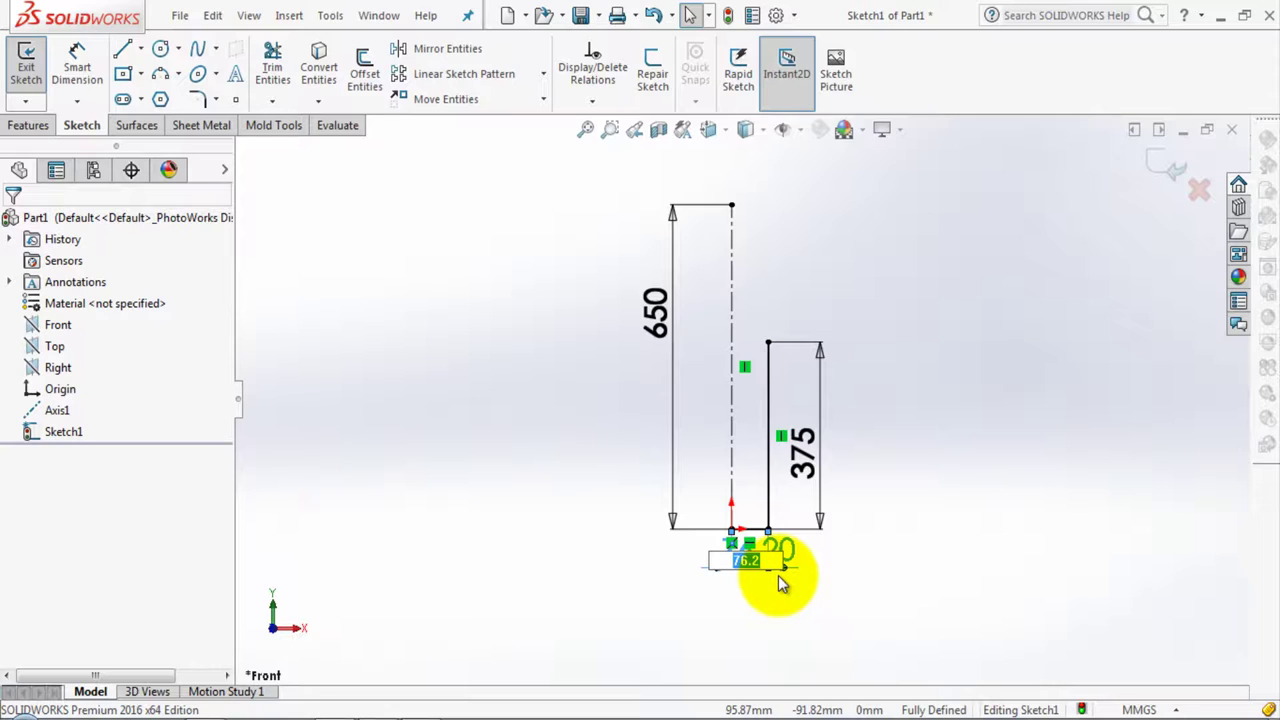
{"action": "type", "text": "1"}
{"action": "type", "text": "."}
{"action": "type", "text": "2"}
{"action": "key", "text": "Return"}
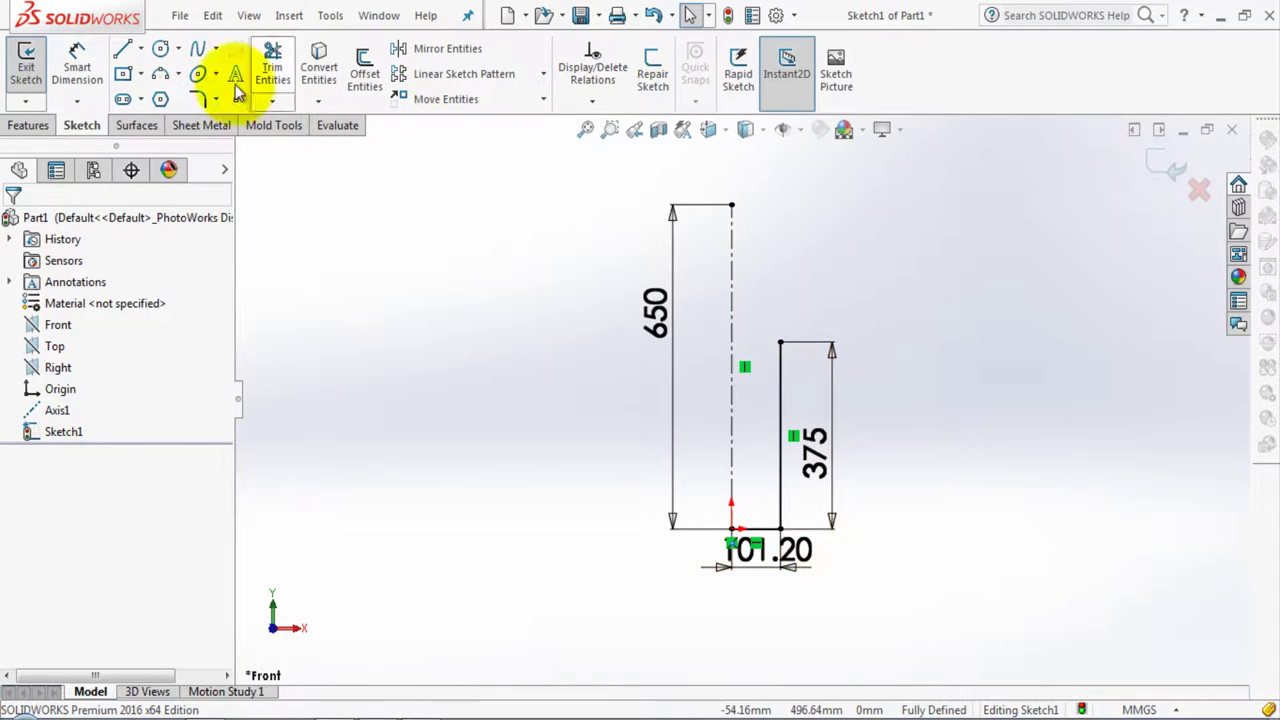
Draw connected shoulder and sloping neck lines up from the top of the 375 mm side
{"action": "left_click", "coordinate": [124, 48]}
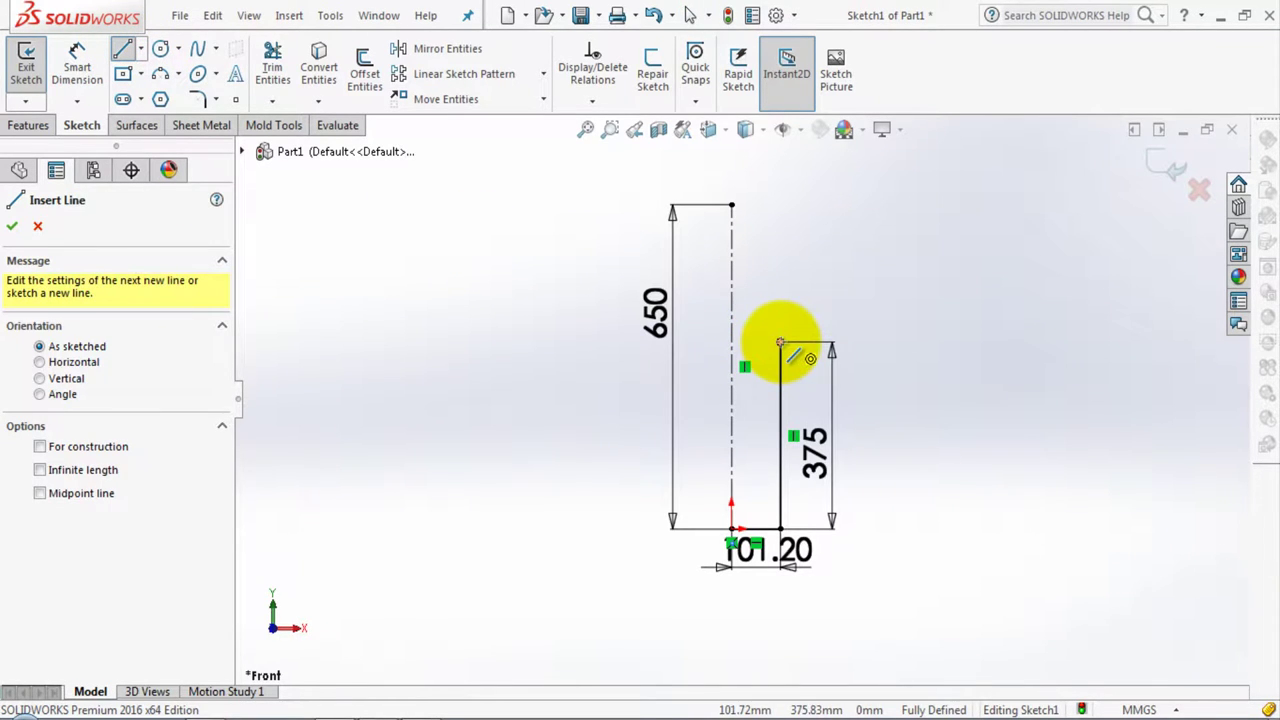
{"action": "left_click", "coordinate": [780, 342]}
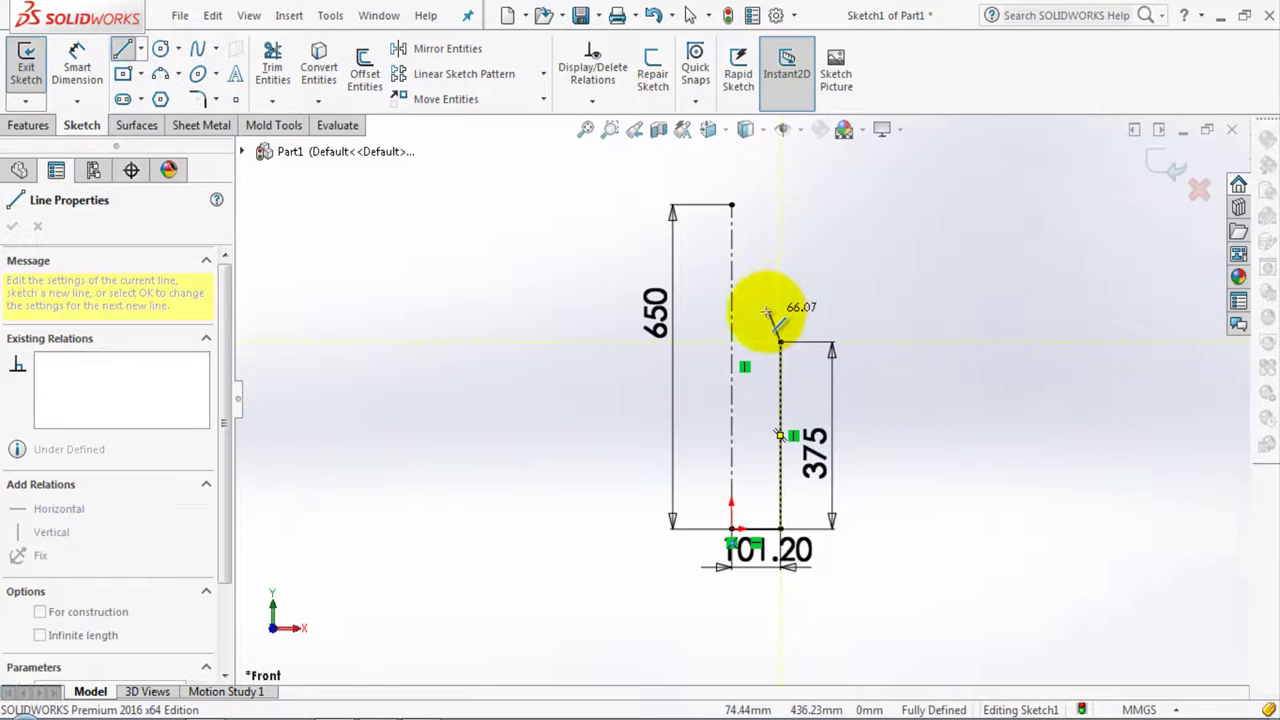
{"action": "left_click", "coordinate": [766, 312]}
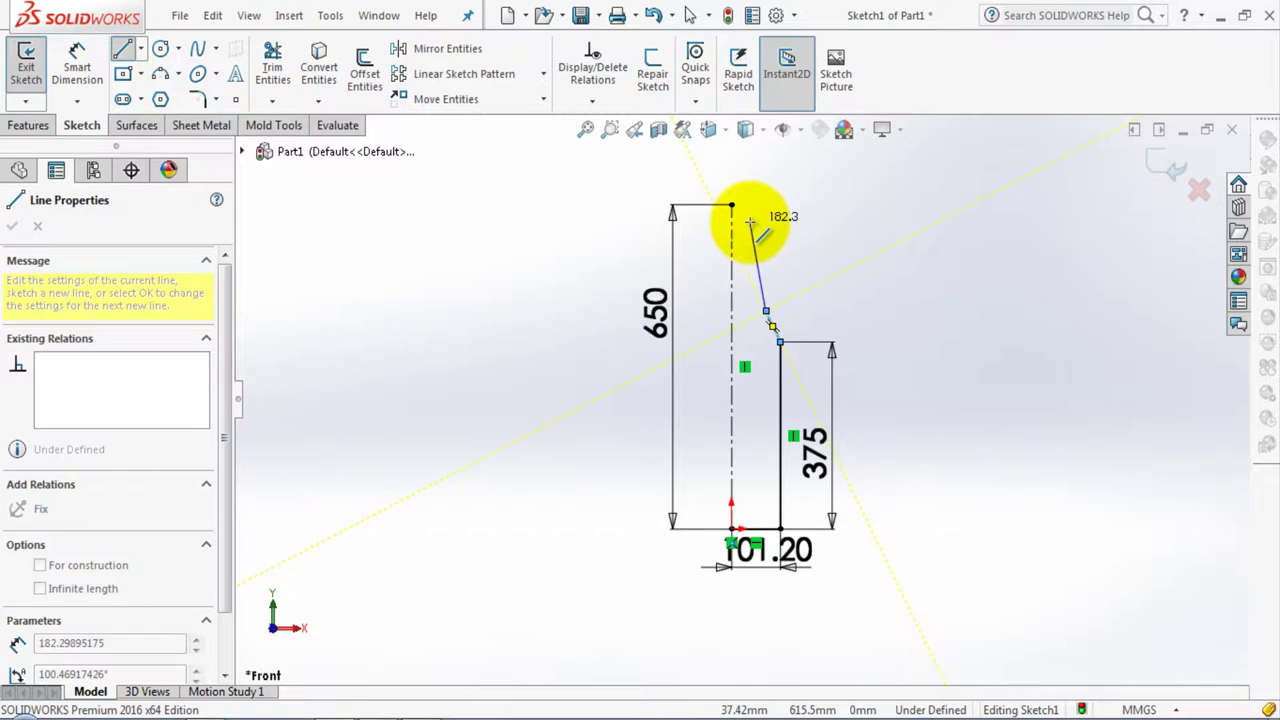
{"action": "left_click", "coordinate": [750, 222]}
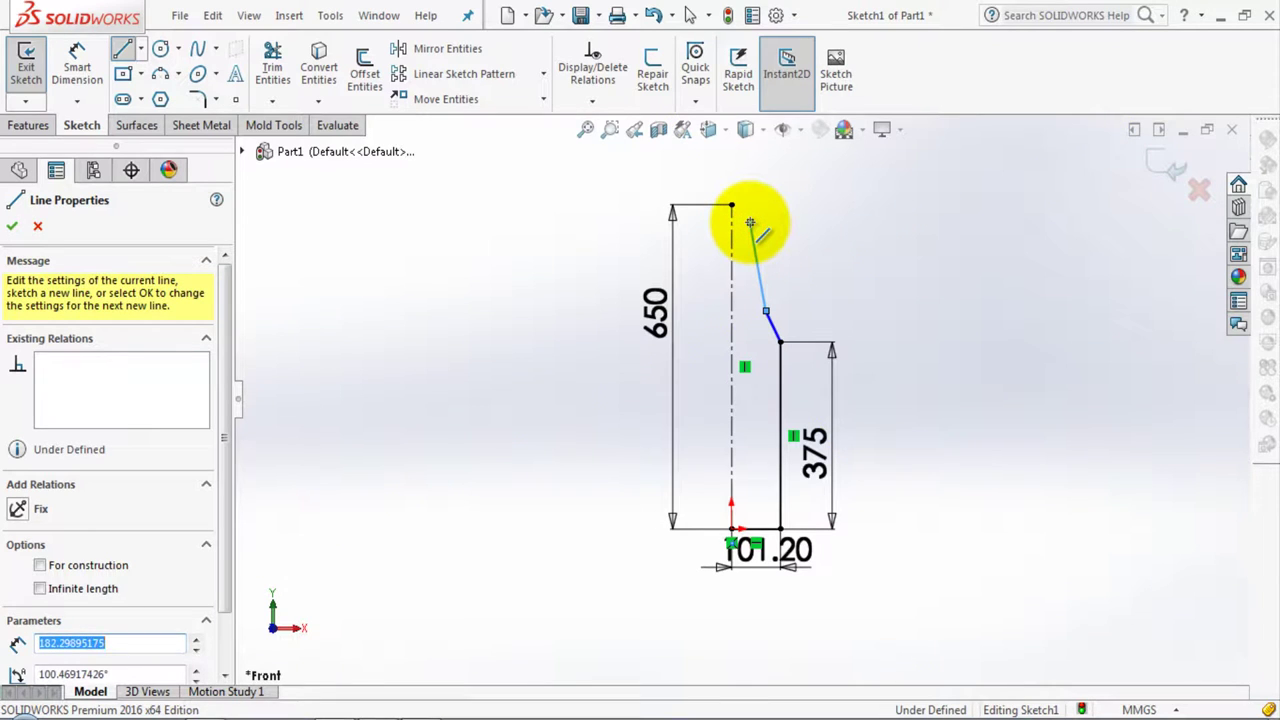
{"action": "scroll", "coordinate": [743, 220], "scroll_direction": "down", "scroll_amount": 2}
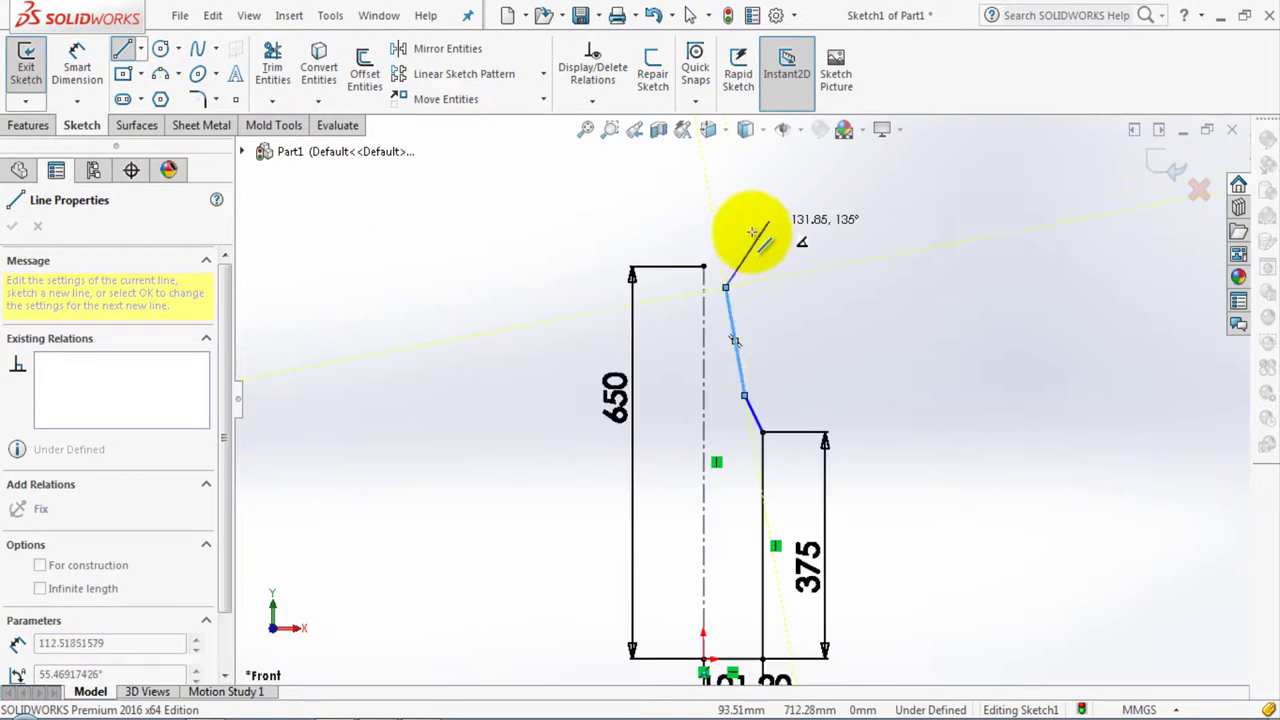
{"action": "scroll", "coordinate": [745, 243], "scroll_direction": "down", "scroll_amount": 3}
{"action": "scroll", "coordinate": [716, 357], "scroll_direction": "down", "scroll_amount": 2}
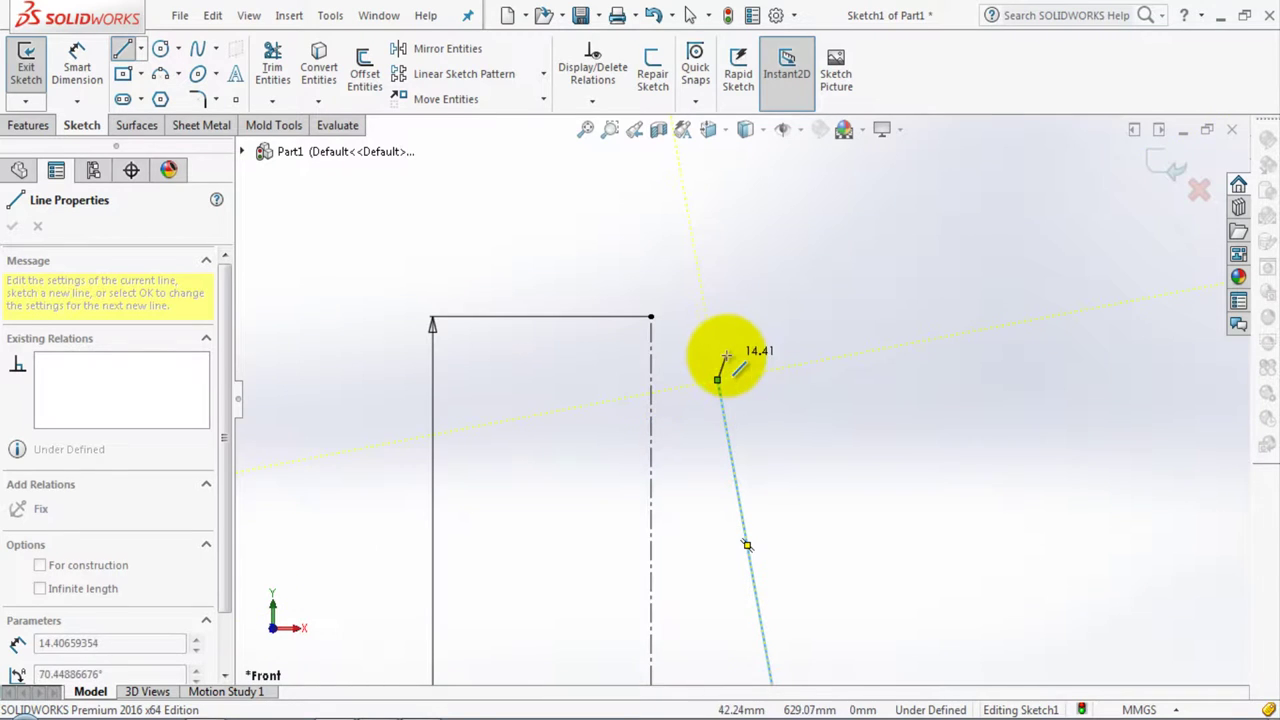
{"action": "left_click", "coordinate": [719, 376]}
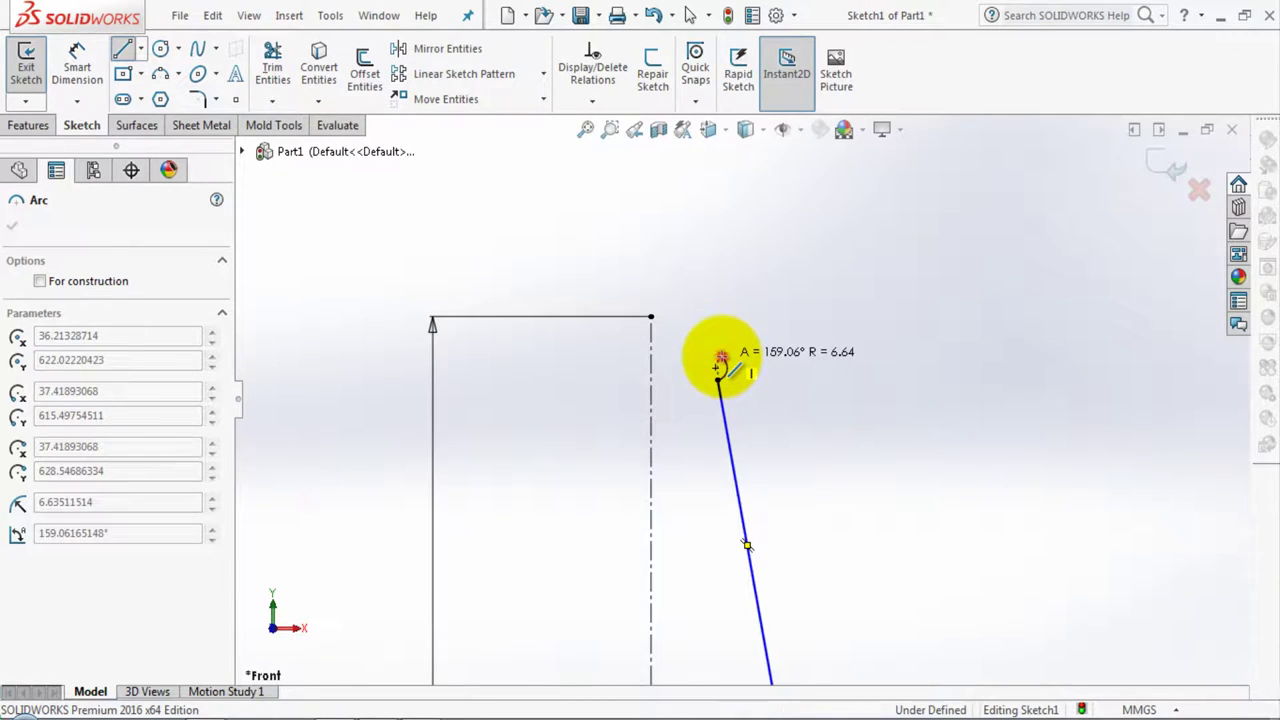
Place three tangent arcs above the neck line to form the curled bottle lip
{"action": "left_click", "coordinate": [721, 358]}
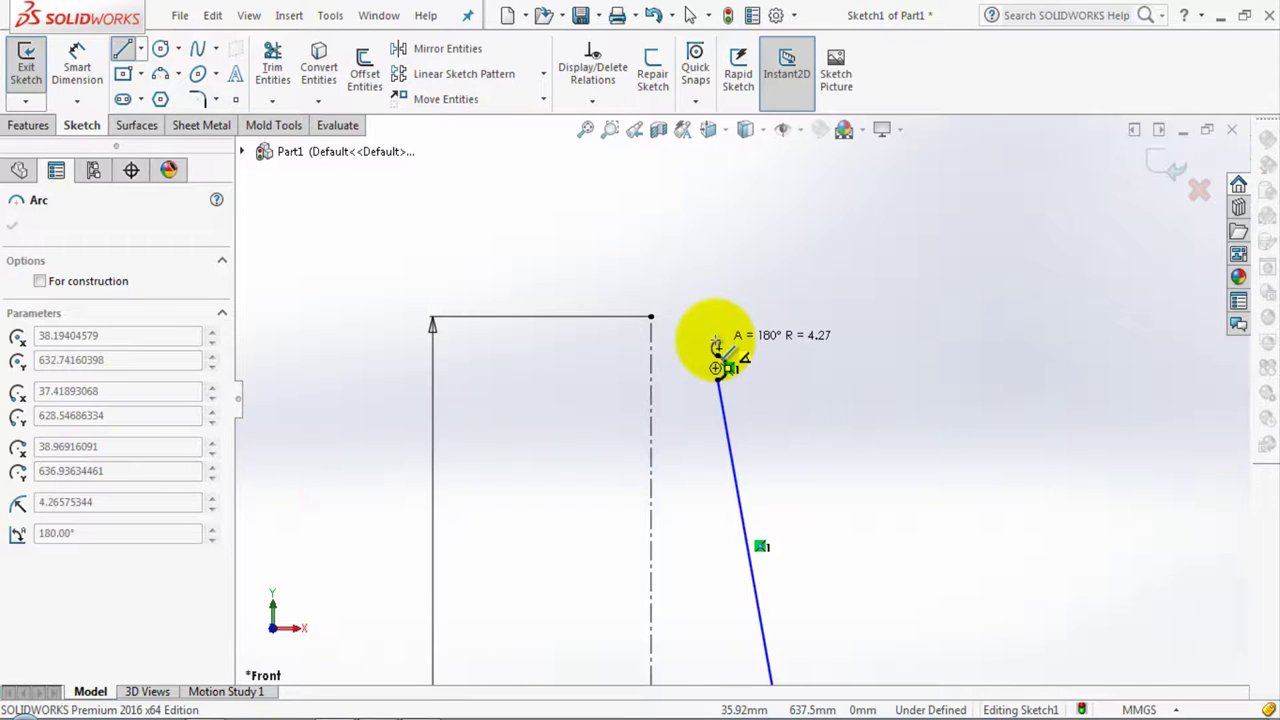
{"action": "left_click", "coordinate": [716, 342]}
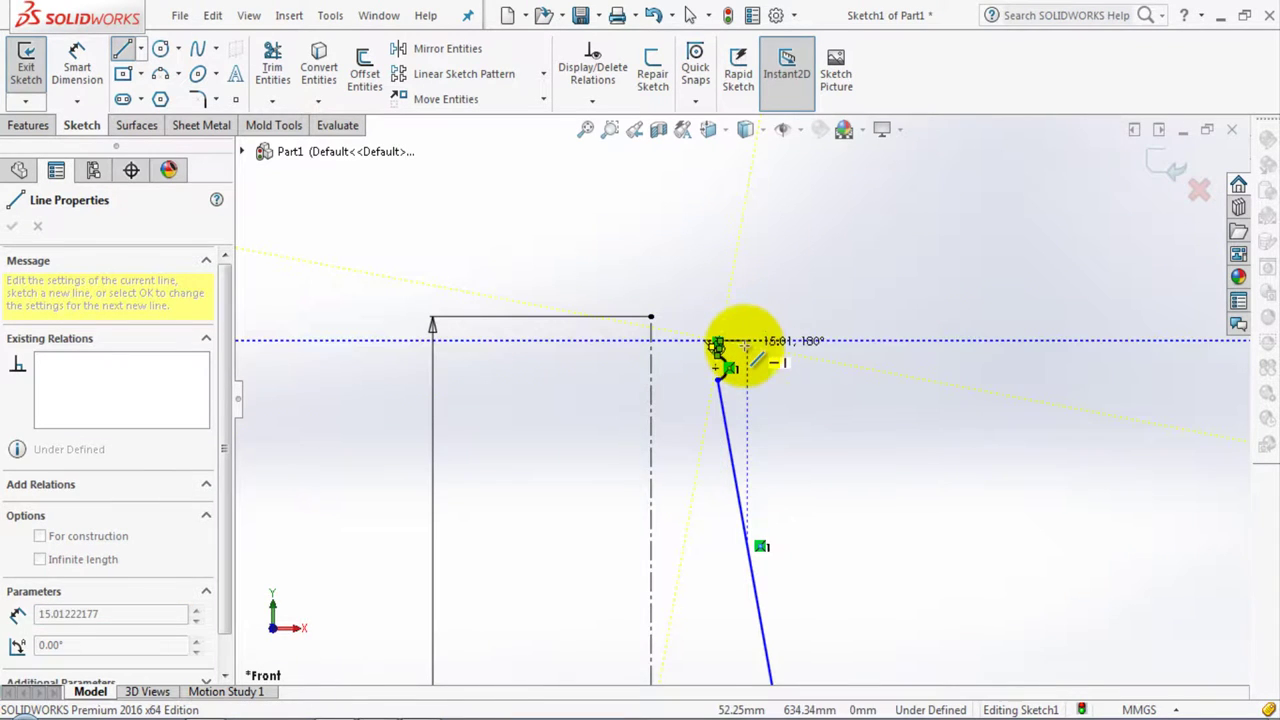
{"action": "scroll", "coordinate": [720, 345], "scroll_direction": "down", "scroll_amount": 2}
{"action": "scroll", "coordinate": [722, 338], "scroll_direction": "down", "scroll_amount": 2}
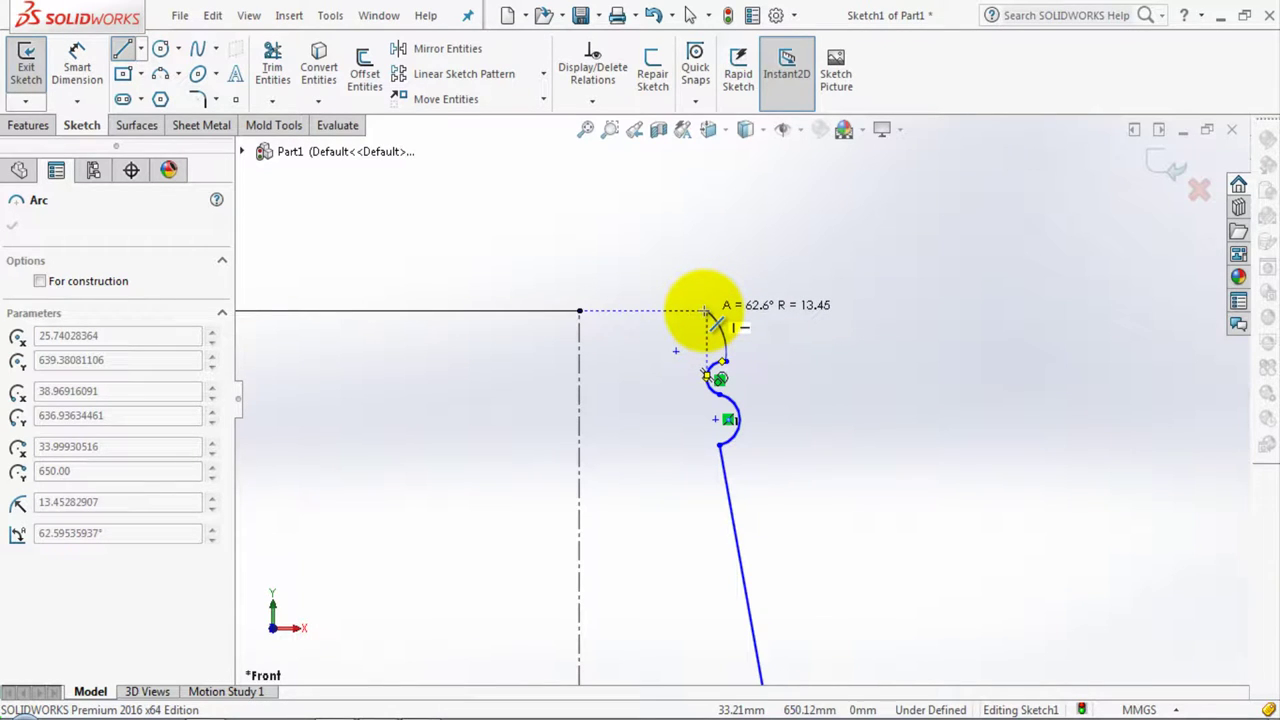
{"action": "left_click", "coordinate": [705, 311]}
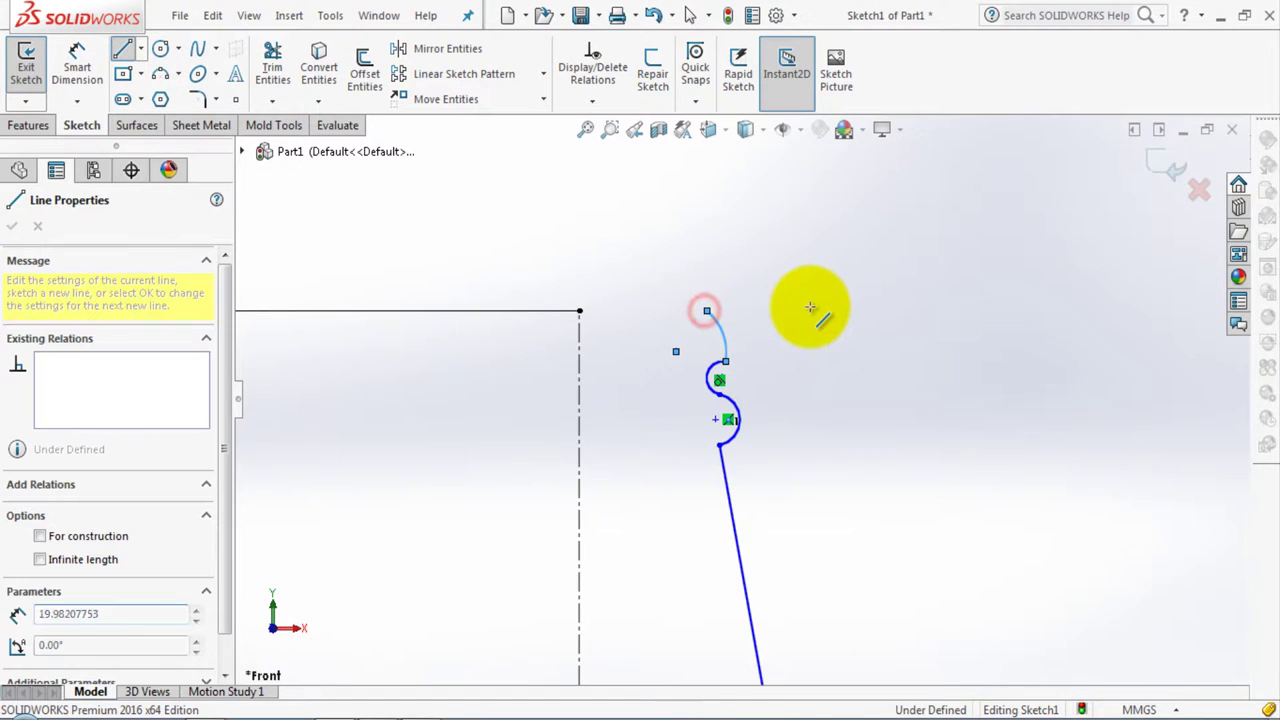
{"action": "right_click", "coordinate": [818, 310]}
{"action": "left_click", "coordinate": [860, 324]}
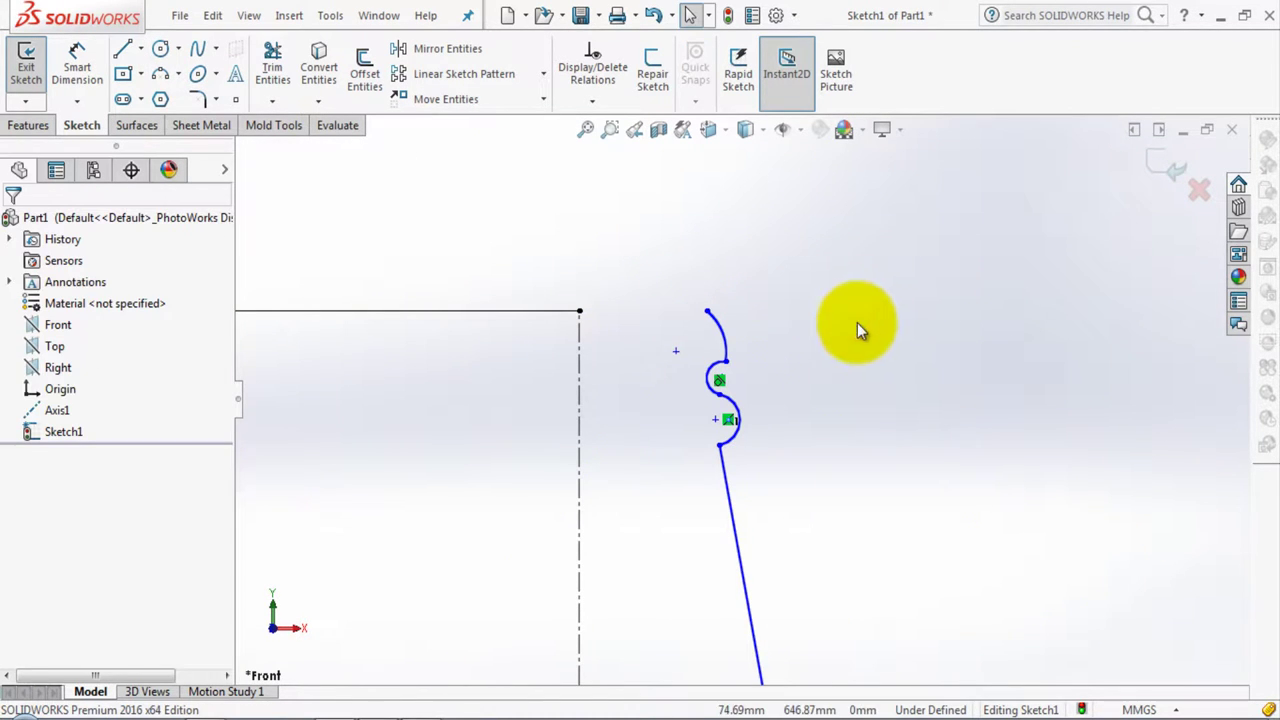
Pull the top lip arc's end upward and relate two of the lip arcs
{"action": "left_click", "coordinate": [712, 373]}
{"action": "mouse_move", "coordinate": [718, 367]}
{"action": "left_mouse_down"}
{"action": "mouse_move", "coordinate": [727, 345]}
{"action": "mouse_move", "coordinate": [708, 312]}
{"action": "left_mouse_up"}
{"action": "left_click", "coordinate": [726, 335], "text": "ctrl"}
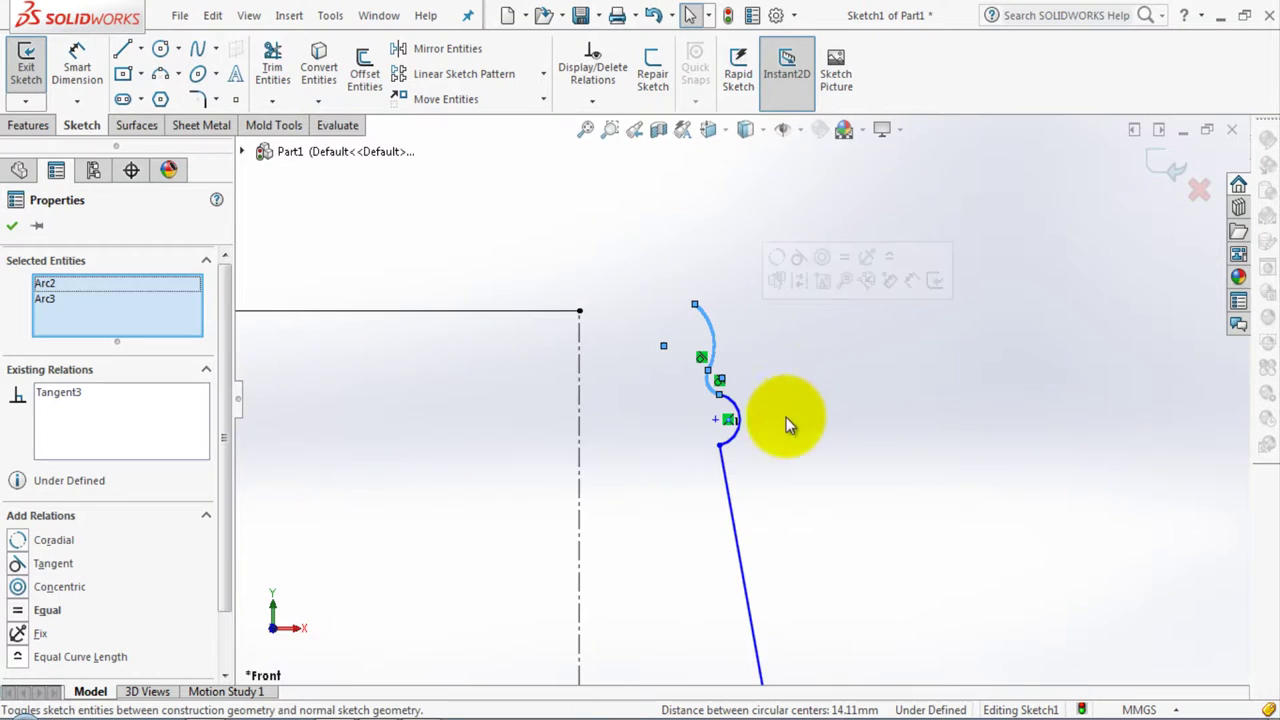
{"action": "left_click", "coordinate": [12, 226]}
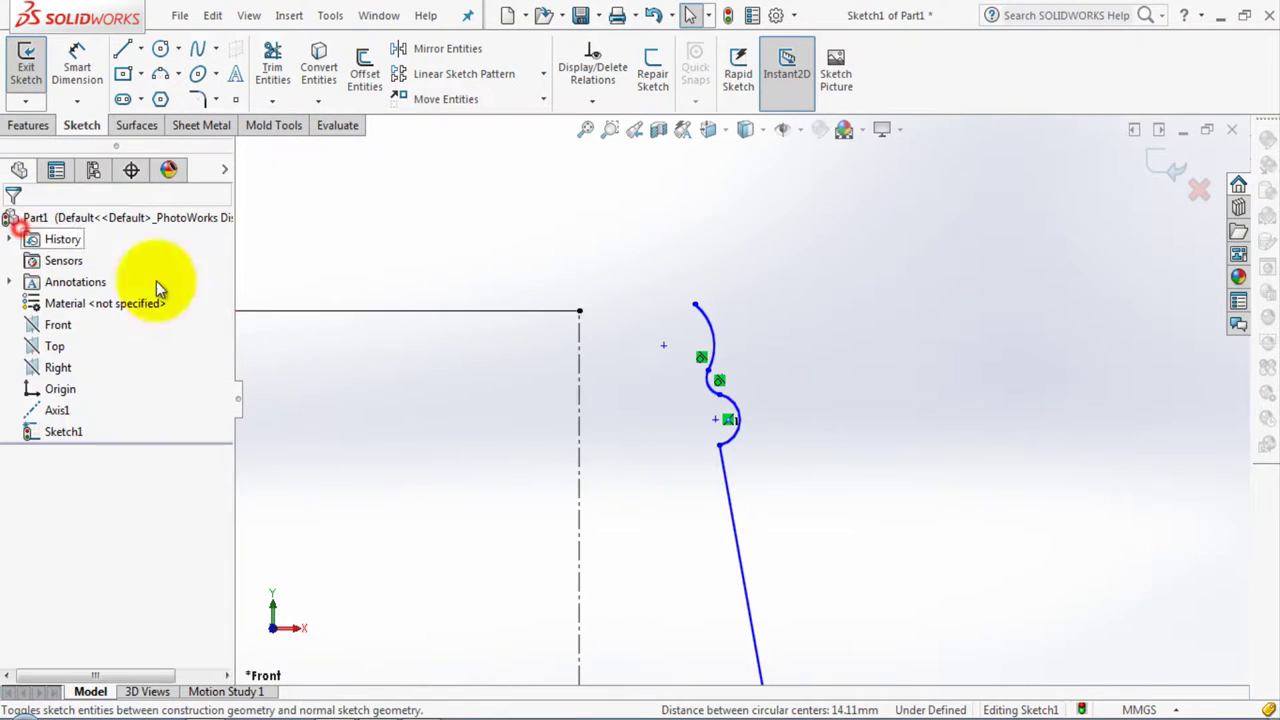
Make the lower lip arc tangent to the middle arc
{"action": "left_click", "coordinate": [731, 445]}
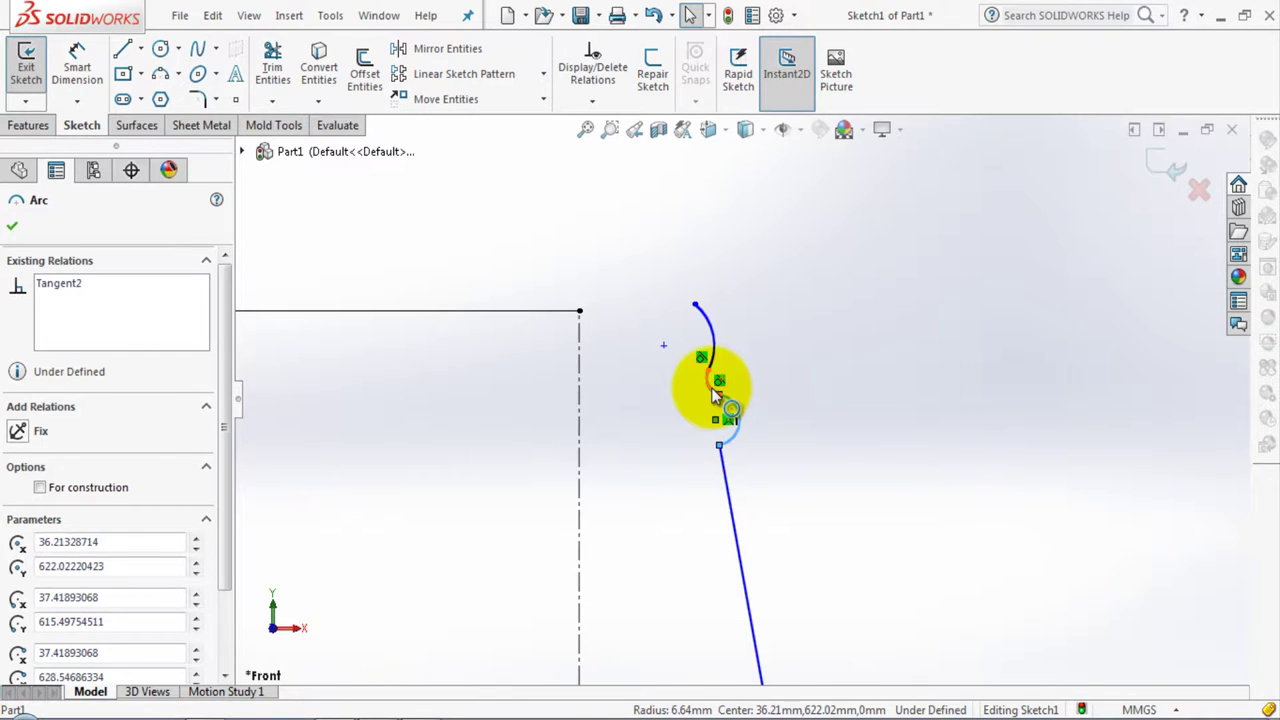
{"action": "left_click", "coordinate": [713, 392], "text": "ctrl"}
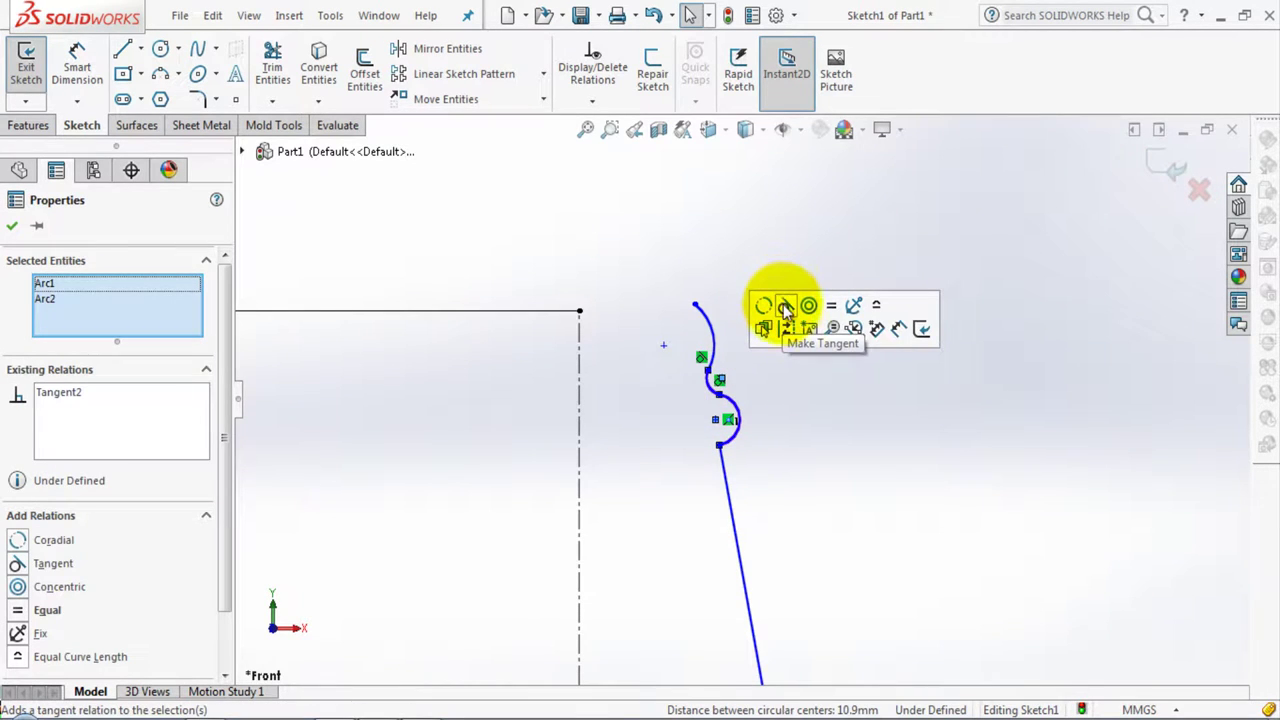
{"action": "left_click", "coordinate": [769, 466]}
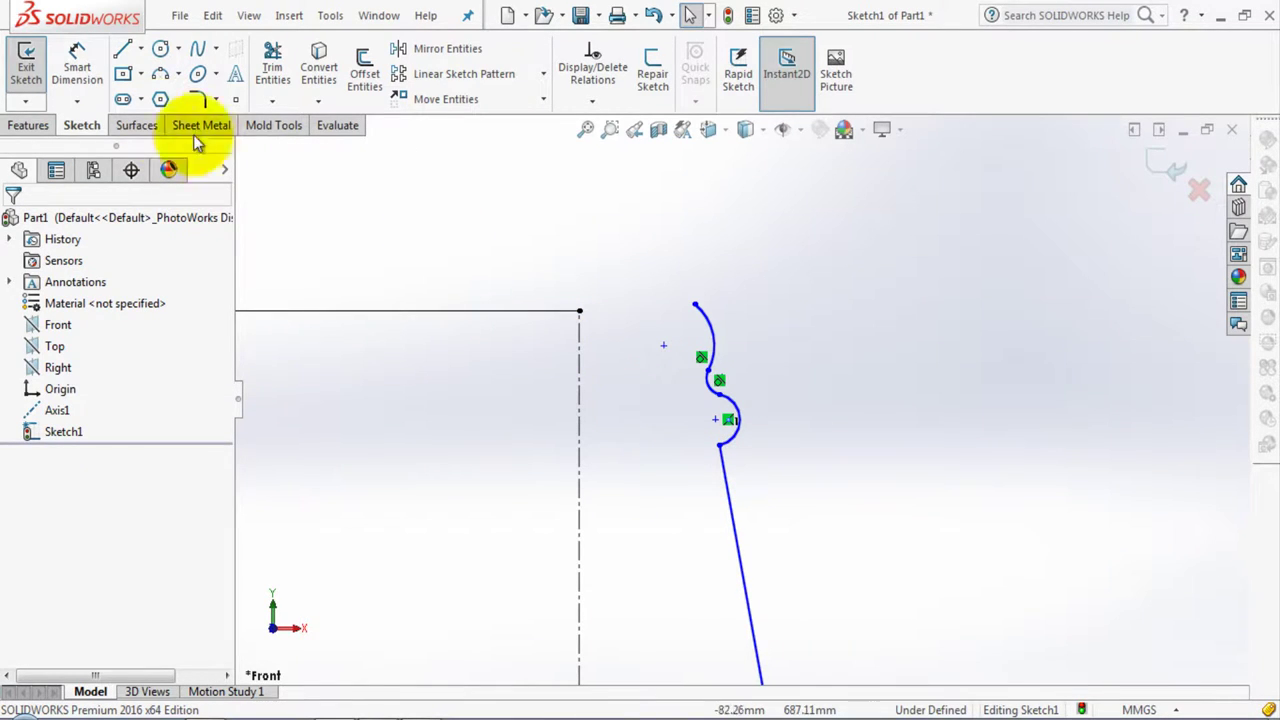
{"action": "left_click", "coordinate": [122, 48]}
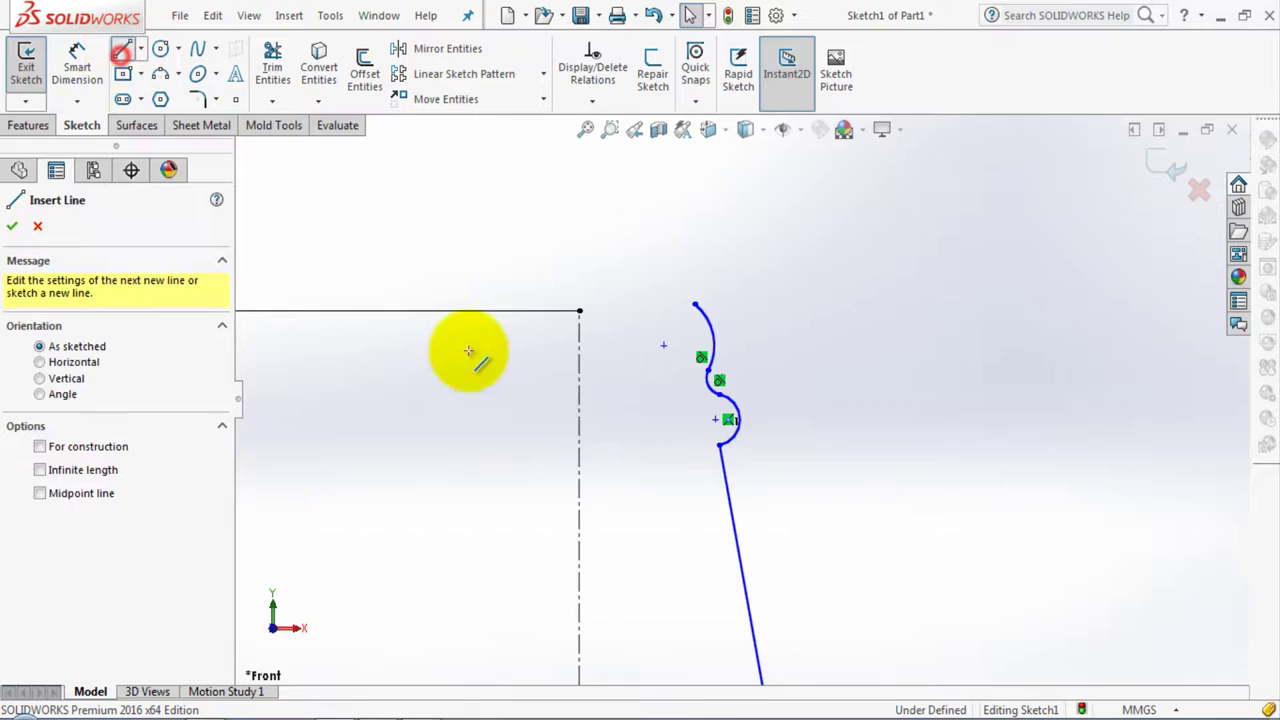
Draw a horizontal top line from the centerline's top end to the start of the neck curve
{"action": "left_click", "coordinate": [580, 311]}
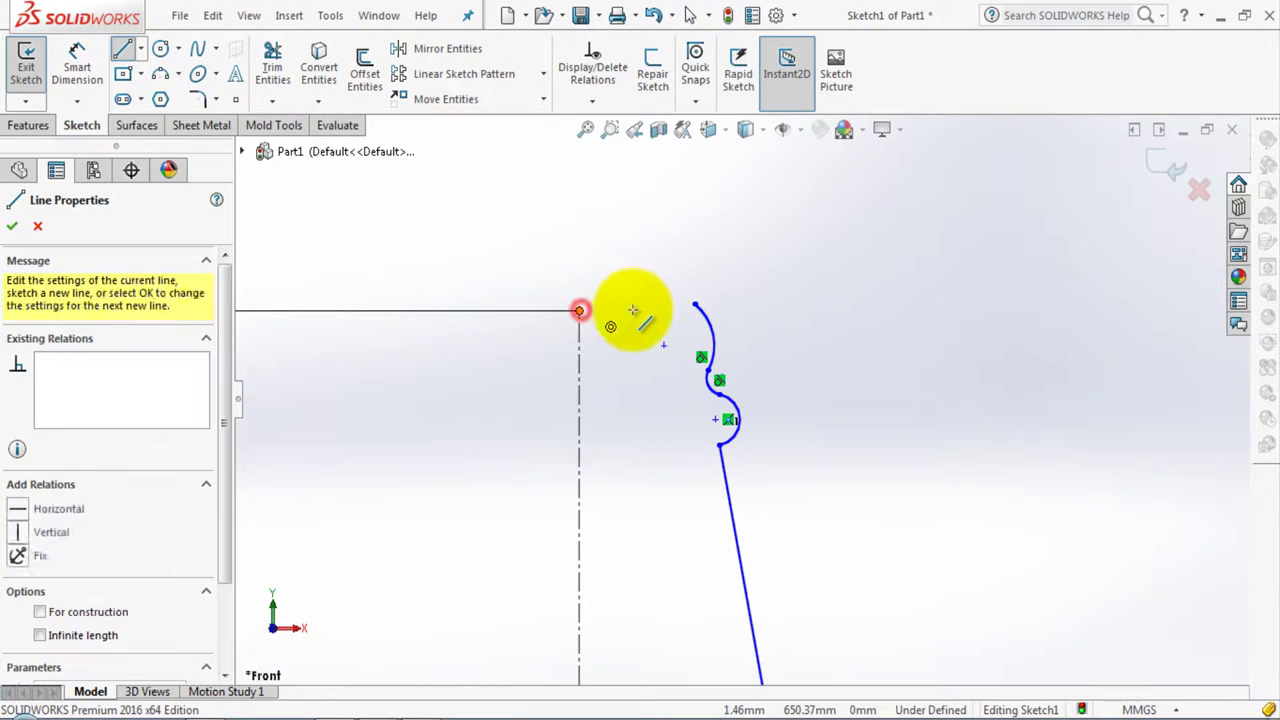
{"action": "double_click", "coordinate": [695, 303]}
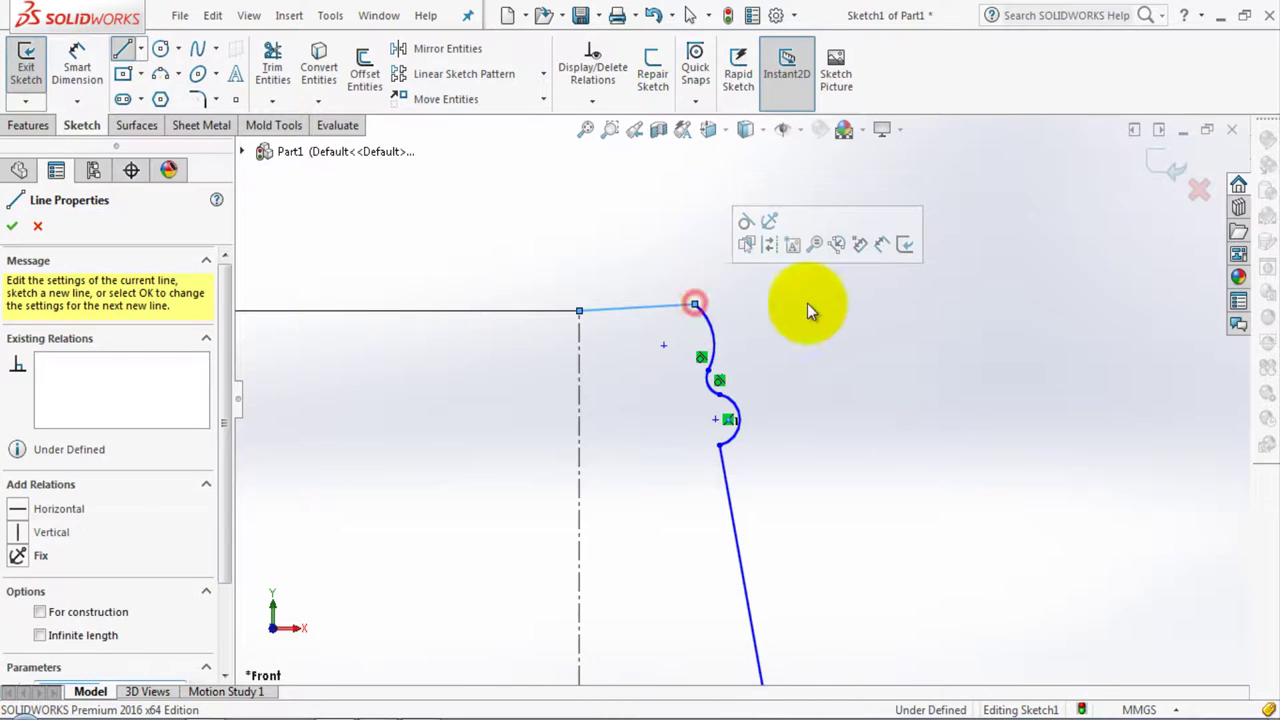
{"action": "right_click", "coordinate": [896, 286]}
{"action": "left_click", "coordinate": [965, 301]}
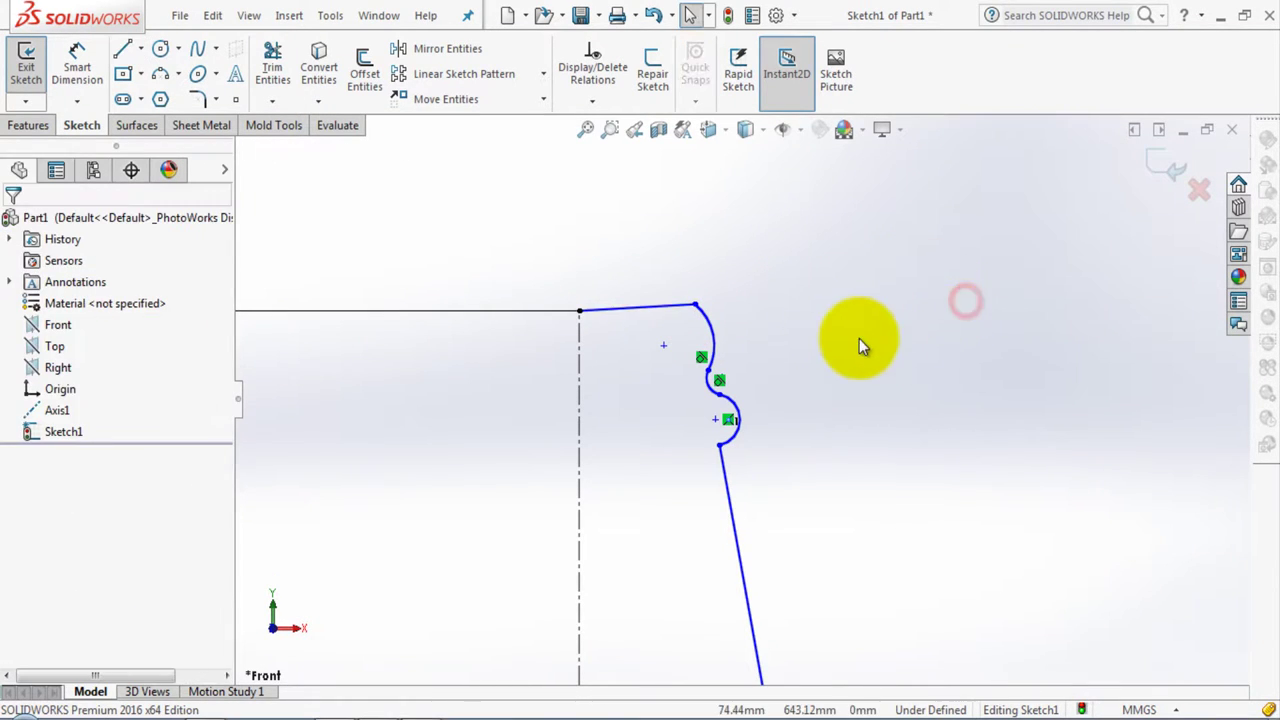
{"action": "left_click", "coordinate": [655, 308]}
{"action": "left_click", "coordinate": [722, 228]}
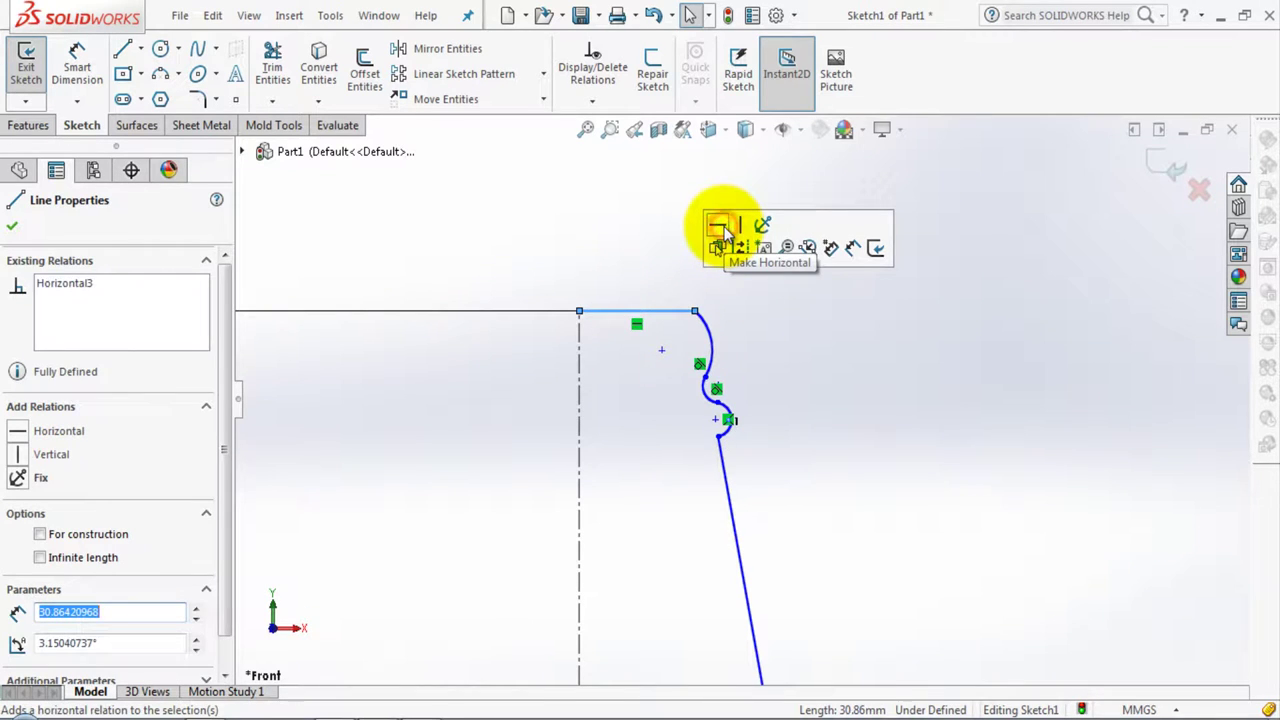
{"action": "left_click", "coordinate": [856, 412]}
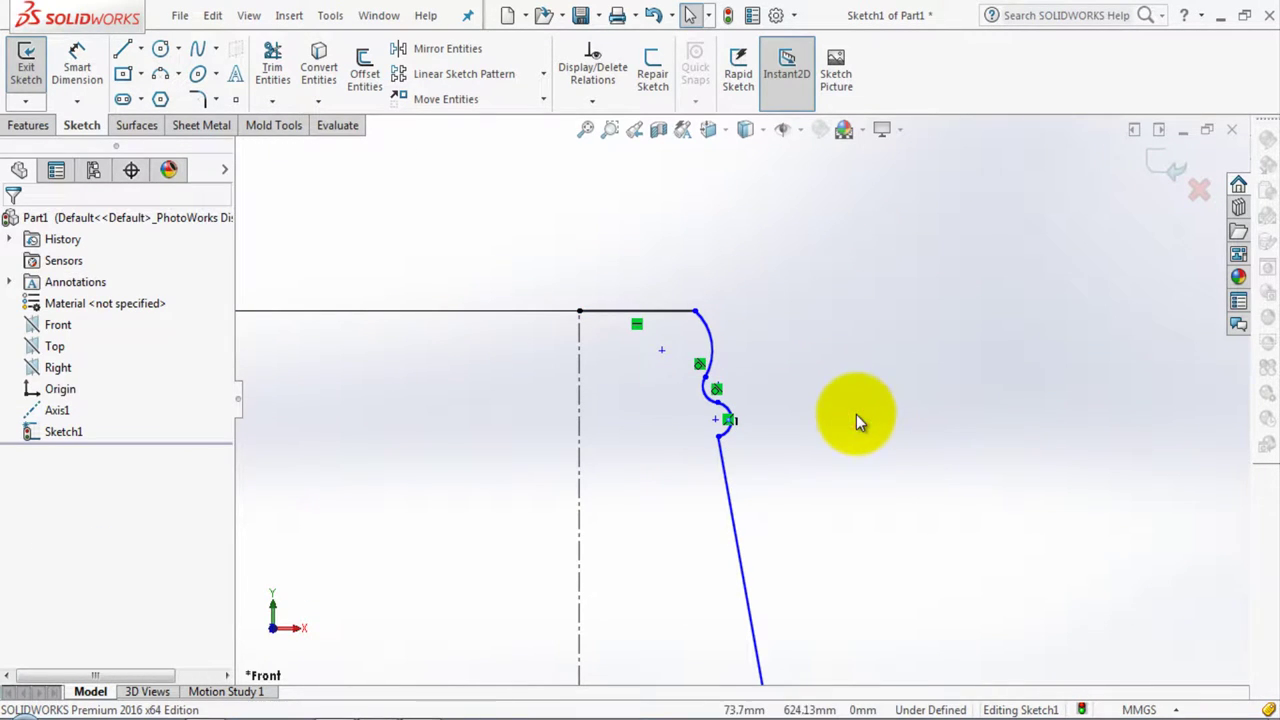
Dimension the upper neck arc's radius to 13 mm
{"action": "scroll", "coordinate": [815, 512], "scroll_direction": "up", "scroll_amount": 2}
{"action": "scroll", "coordinate": [815, 512], "scroll_direction": "up", "scroll_amount": 1}
{"action": "scroll", "coordinate": [815, 512], "scroll_direction": "up", "scroll_amount": 2}
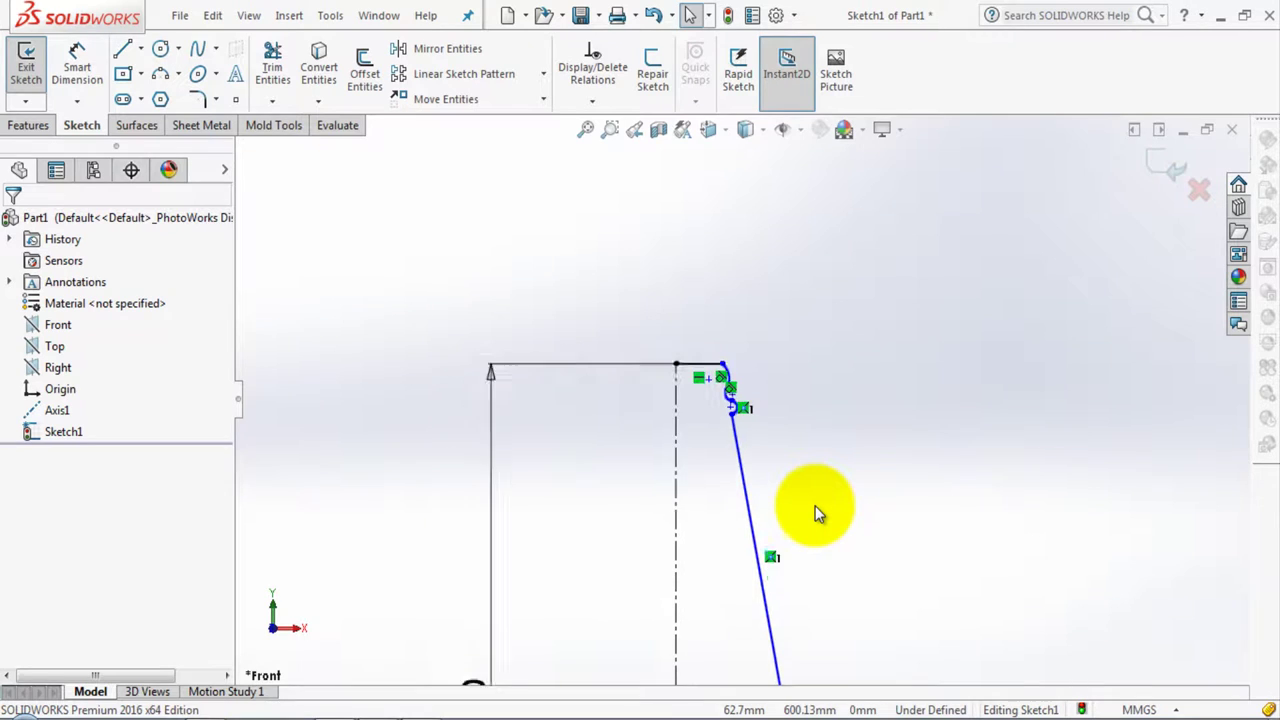
{"action": "scroll", "coordinate": [815, 512], "scroll_direction": "down", "scroll_amount": 1}
{"action": "scroll", "coordinate": [815, 512], "scroll_direction": "up", "scroll_amount": 1}
{"action": "scroll", "coordinate": [815, 512], "scroll_direction": "up", "scroll_amount": 2}
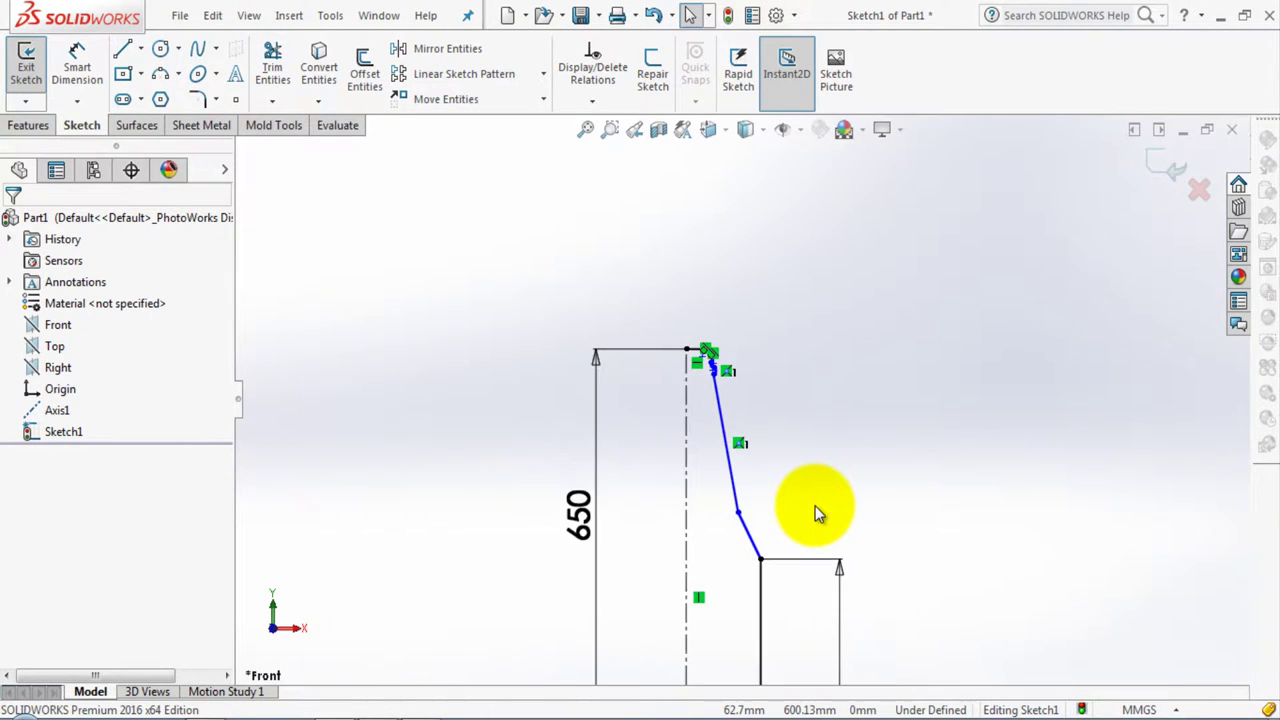
{"action": "scroll", "coordinate": [815, 512], "scroll_direction": "up", "scroll_amount": 2}
{"action": "scroll", "coordinate": [815, 512], "scroll_direction": "up", "scroll_amount": 1}
{"action": "scroll", "coordinate": [815, 512], "scroll_direction": "up", "scroll_amount": 1}
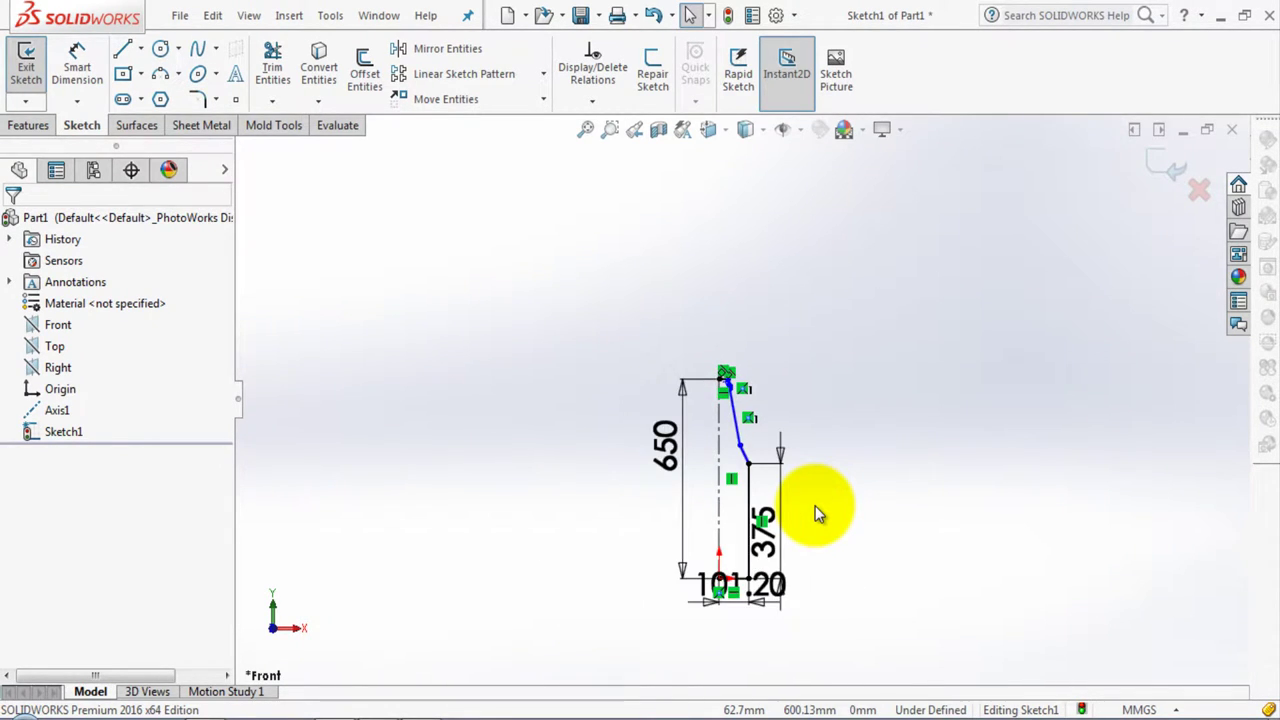
{"action": "scroll", "coordinate": [768, 578], "scroll_direction": "down", "scroll_amount": 1}
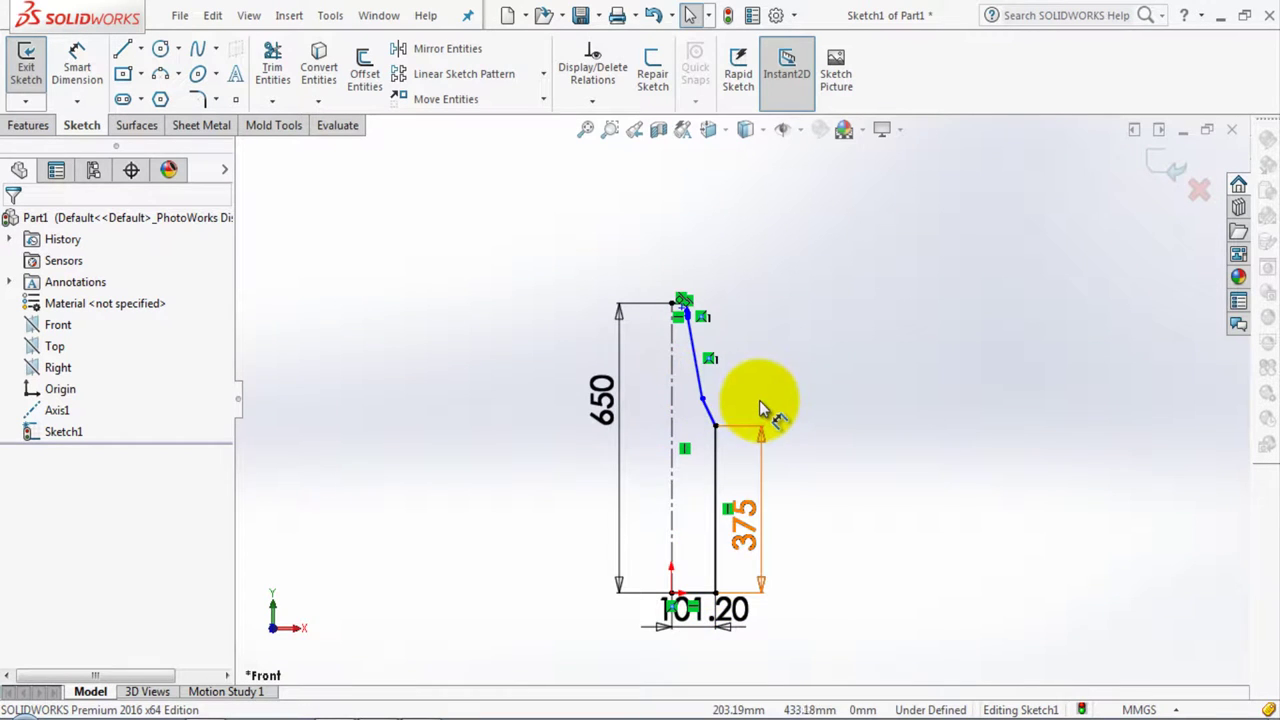
{"action": "scroll", "coordinate": [690, 344], "scroll_direction": "down", "scroll_amount": 1}
{"action": "scroll", "coordinate": [661, 346], "scroll_direction": "down", "scroll_amount": 1}
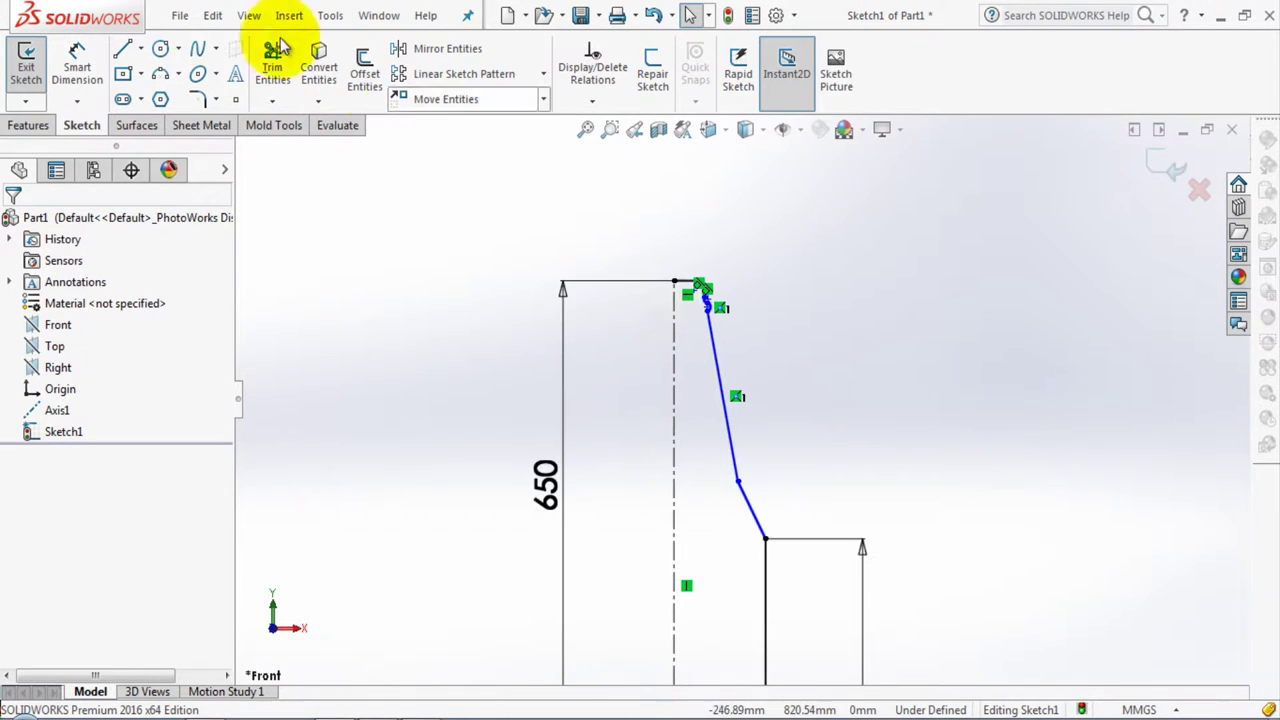
{"action": "left_click", "coordinate": [77, 65]}
{"action": "scroll", "coordinate": [700, 290], "scroll_direction": "up", "scroll_amount": 1}
{"action": "scroll", "coordinate": [720, 320], "scroll_direction": "down", "scroll_amount": 1}
{"action": "scroll", "coordinate": [714, 360], "scroll_direction": "down", "scroll_amount": 1}
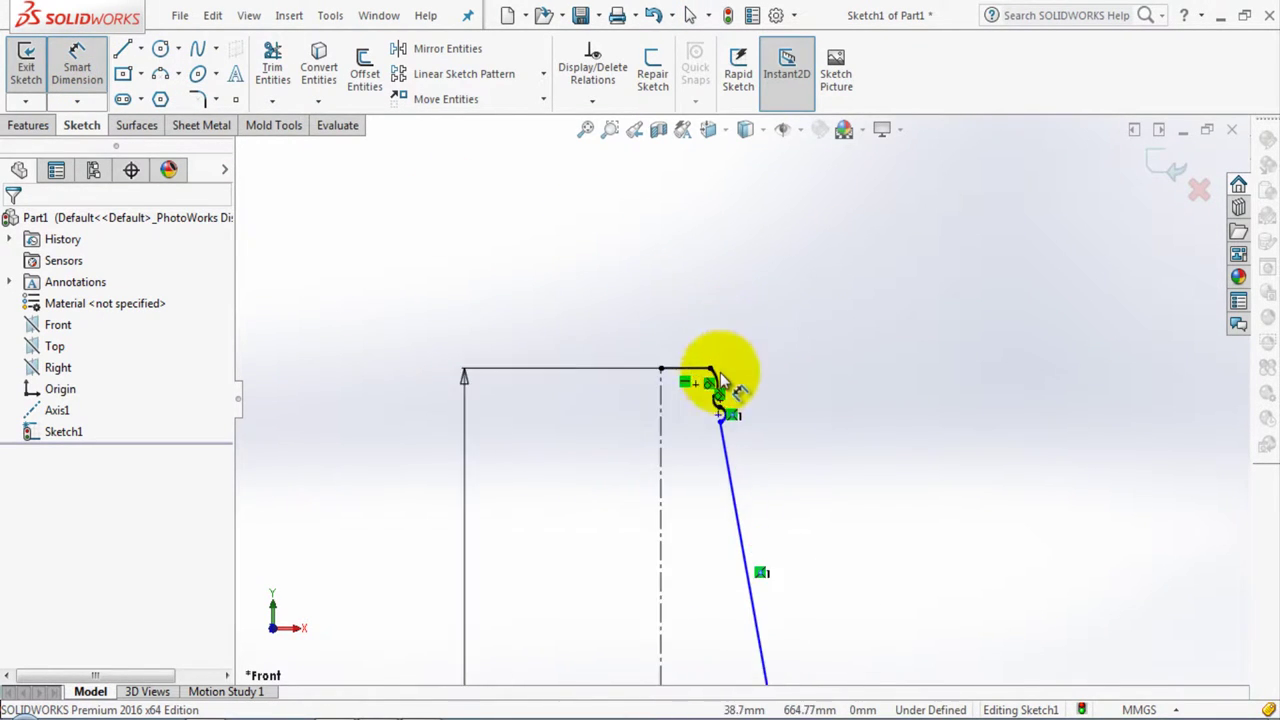
{"action": "scroll", "coordinate": [700, 440], "scroll_direction": "down", "scroll_amount": 1}
{"action": "scroll", "coordinate": [700, 470], "scroll_direction": "up", "scroll_amount": 1}
{"action": "scroll", "coordinate": [700, 470], "scroll_direction": "down", "scroll_amount": 1}
{"action": "scroll", "coordinate": [740, 390], "scroll_direction": "down", "scroll_amount": 2}
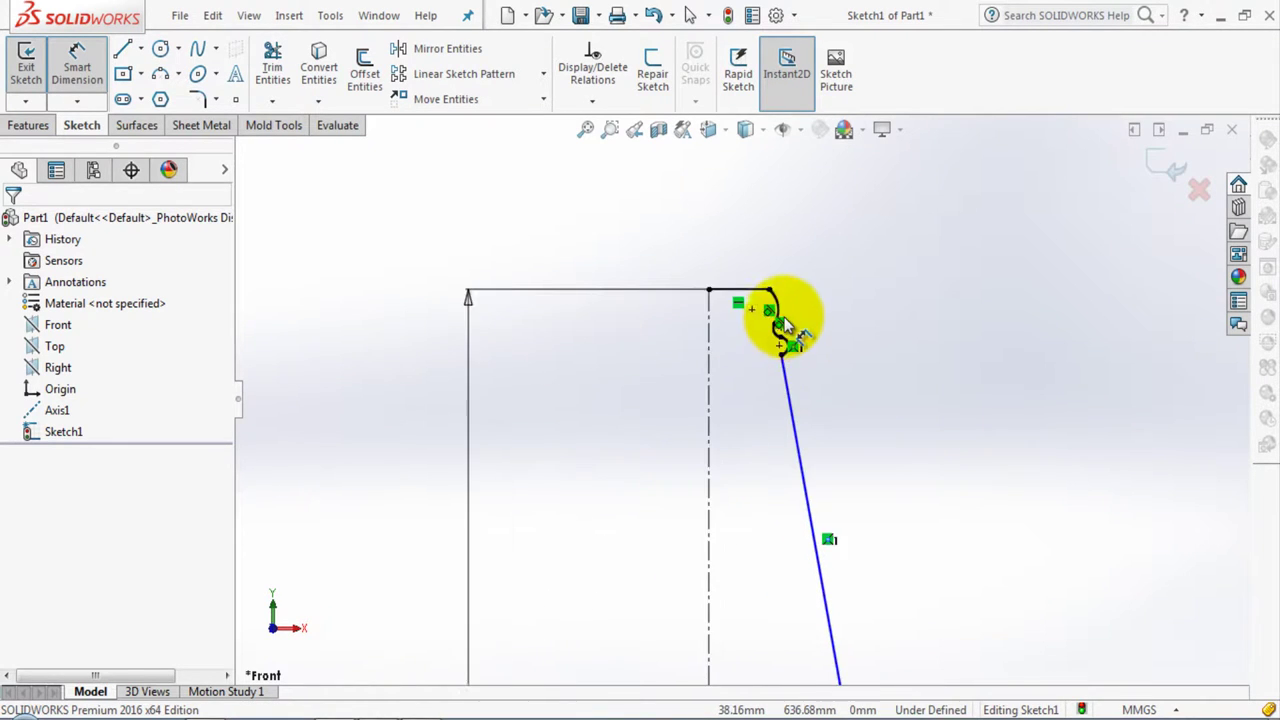
{"action": "scroll", "coordinate": [784, 320], "scroll_direction": "down", "scroll_amount": 1}
{"action": "scroll", "coordinate": [784, 318], "scroll_direction": "down", "scroll_amount": 2}
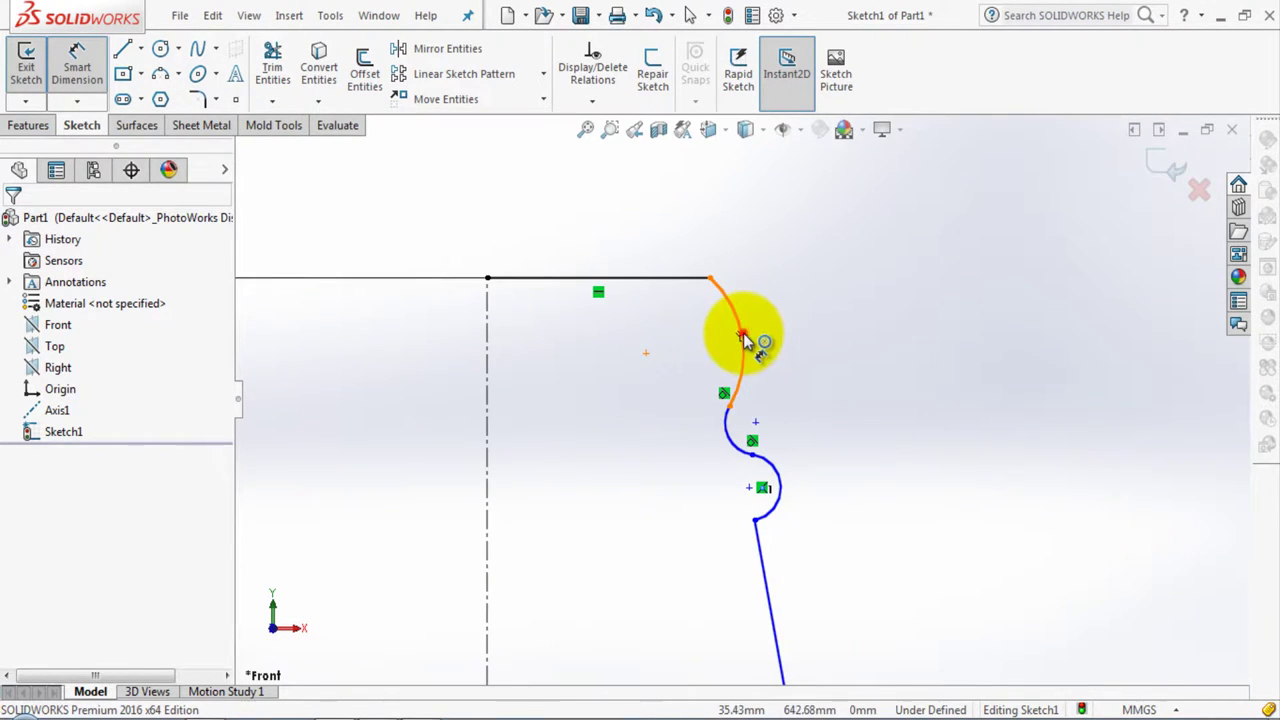
{"action": "left_click", "coordinate": [748, 337]}
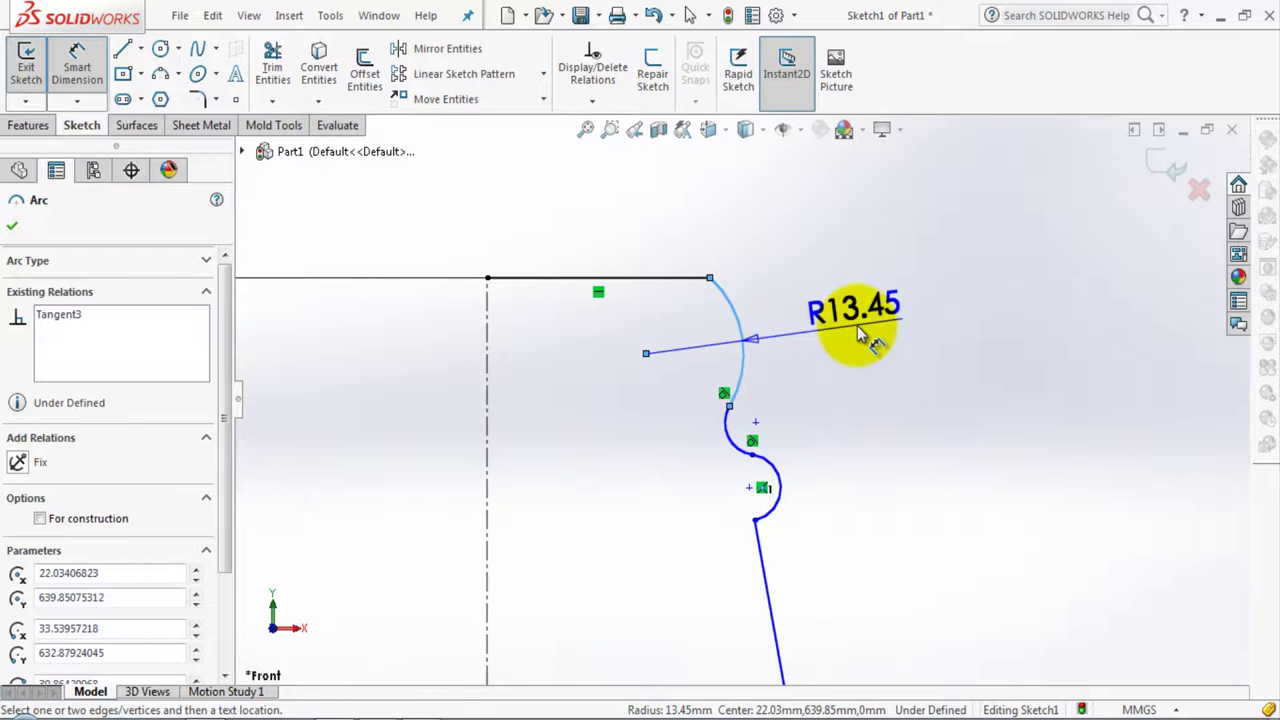
{"action": "left_click", "coordinate": [858, 335]}
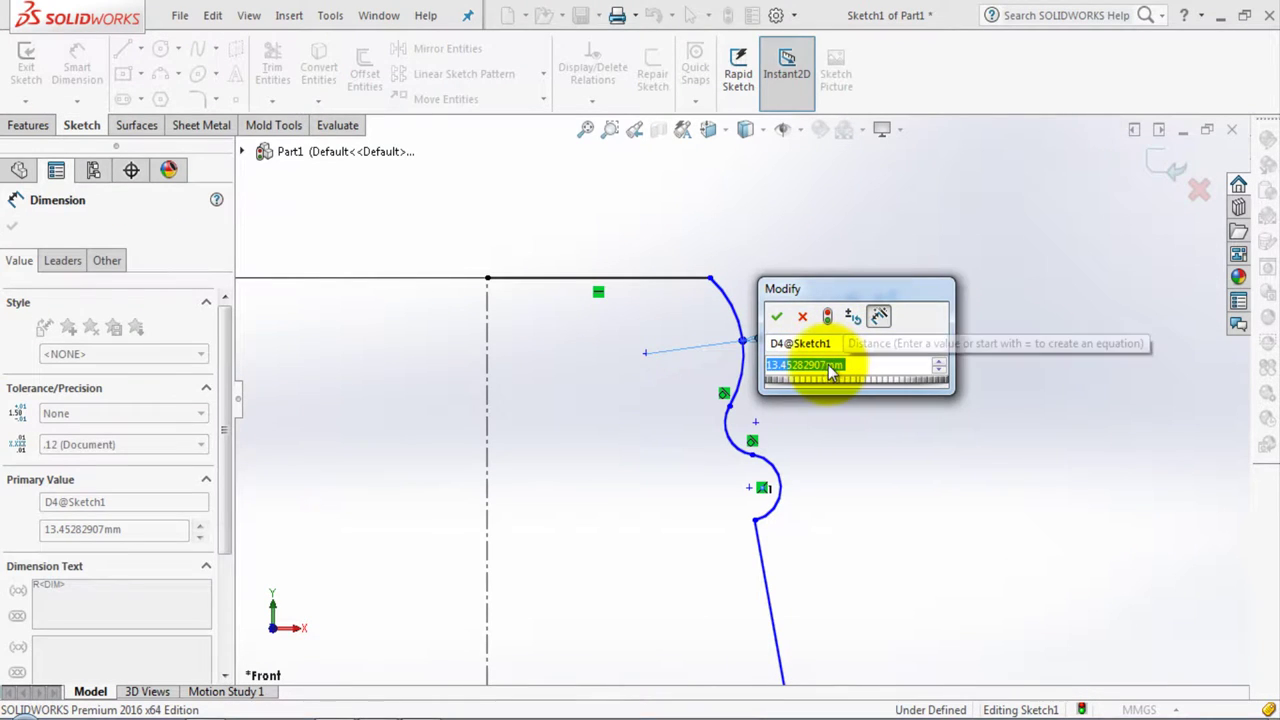
{"action": "type", "text": "13"}
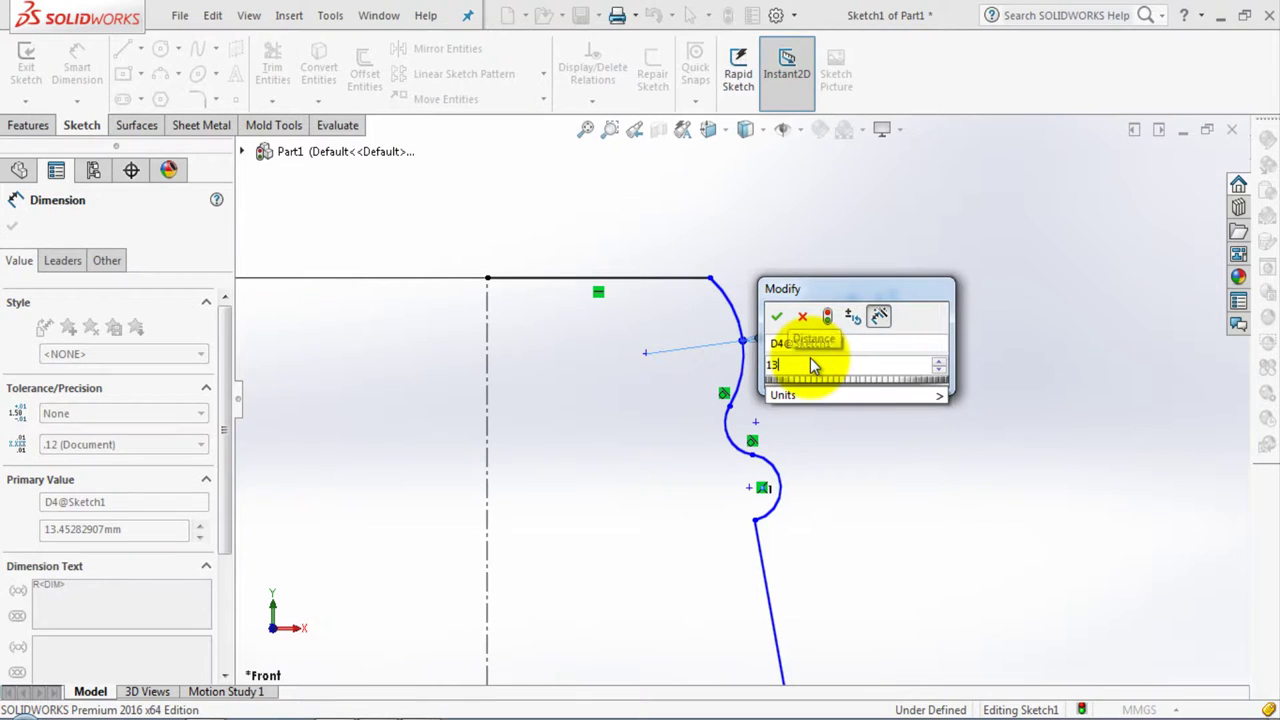
{"action": "key", "text": "Return"}
Select the upper neck arc with the horizontal top line to make them tangent
{"action": "left_click", "coordinate": [726, 295]}
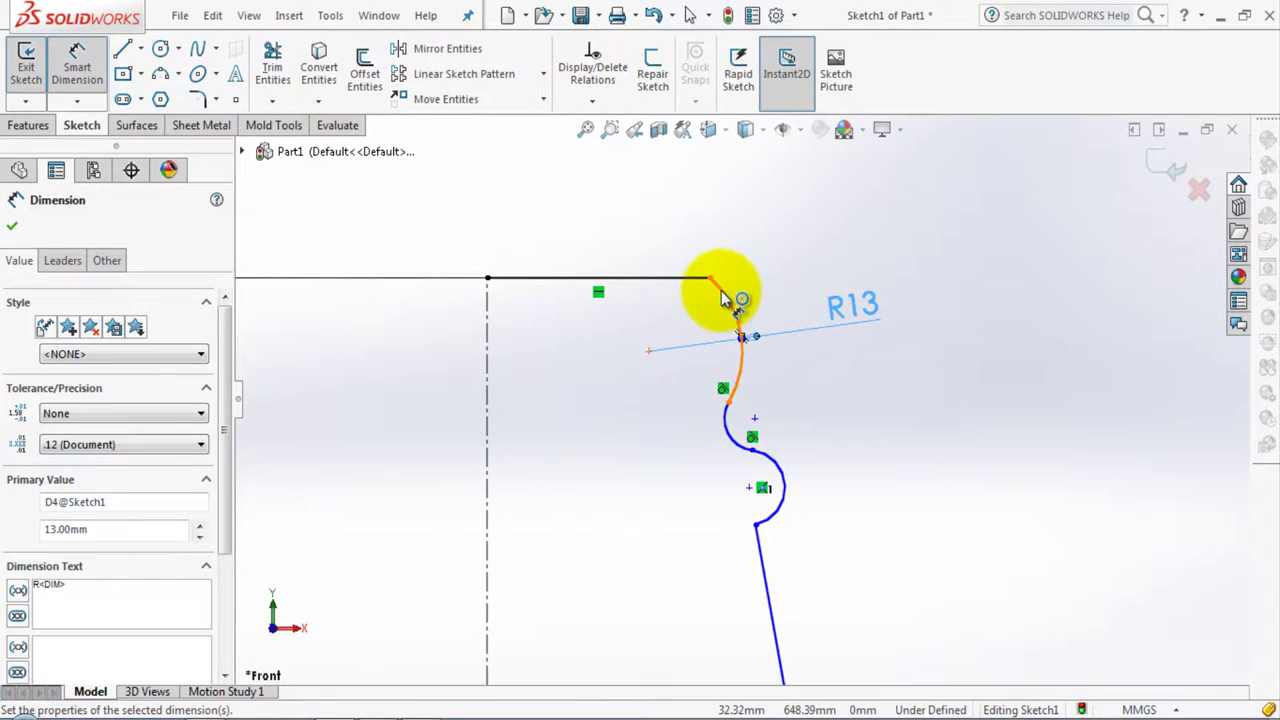
{"action": "left_click", "coordinate": [17, 229]}
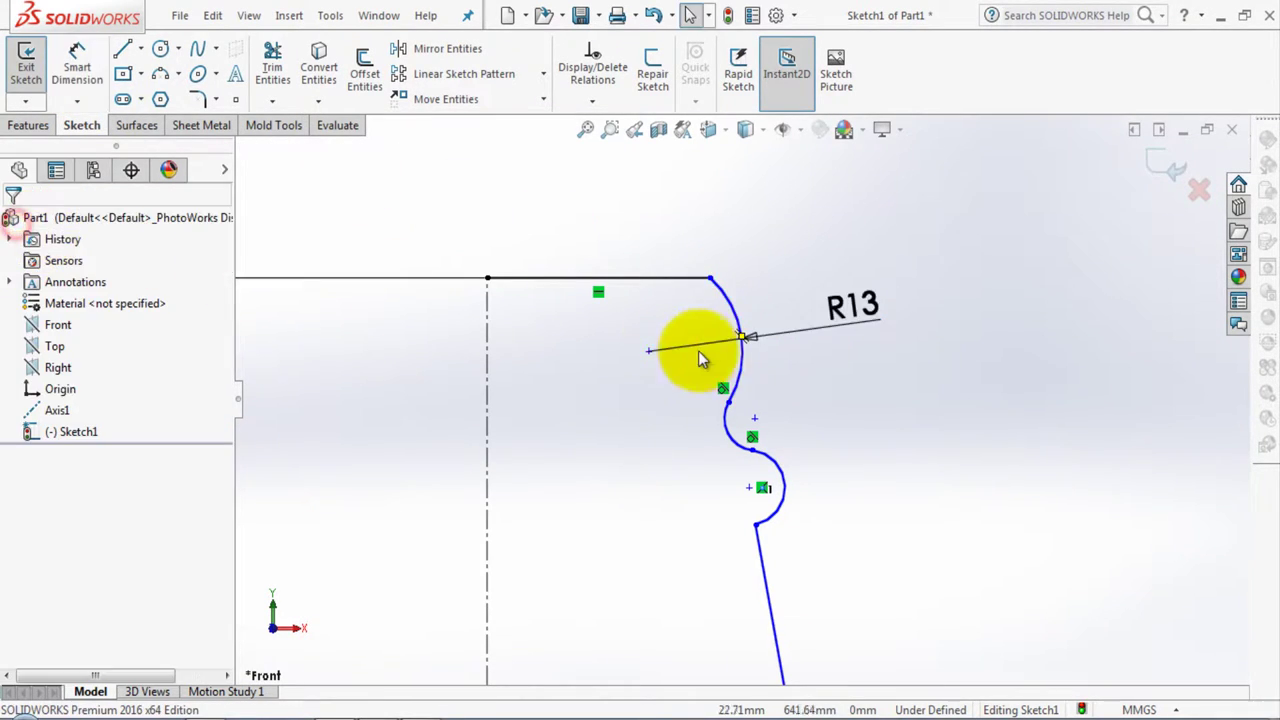
{"action": "left_click", "coordinate": [711, 292]}
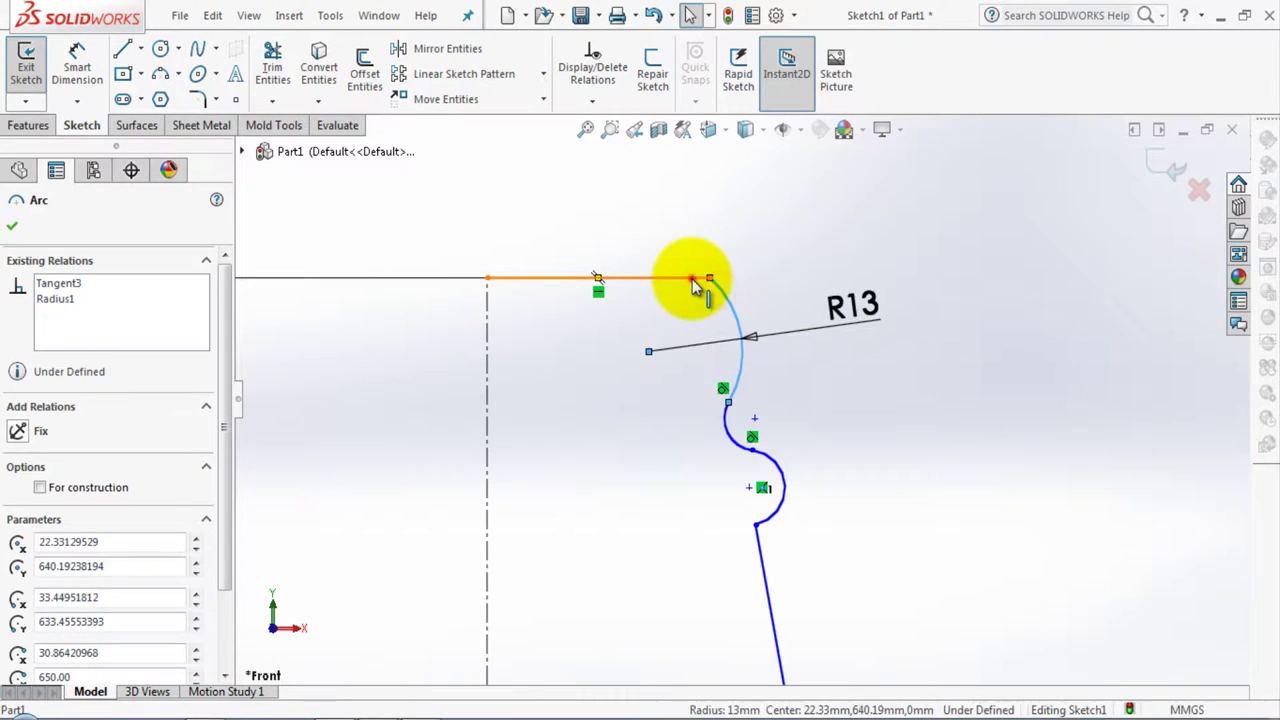
{"action": "left_click", "coordinate": [700, 279], "text": "ctrl"}
{"action": "left_click", "coordinate": [741, 199]}
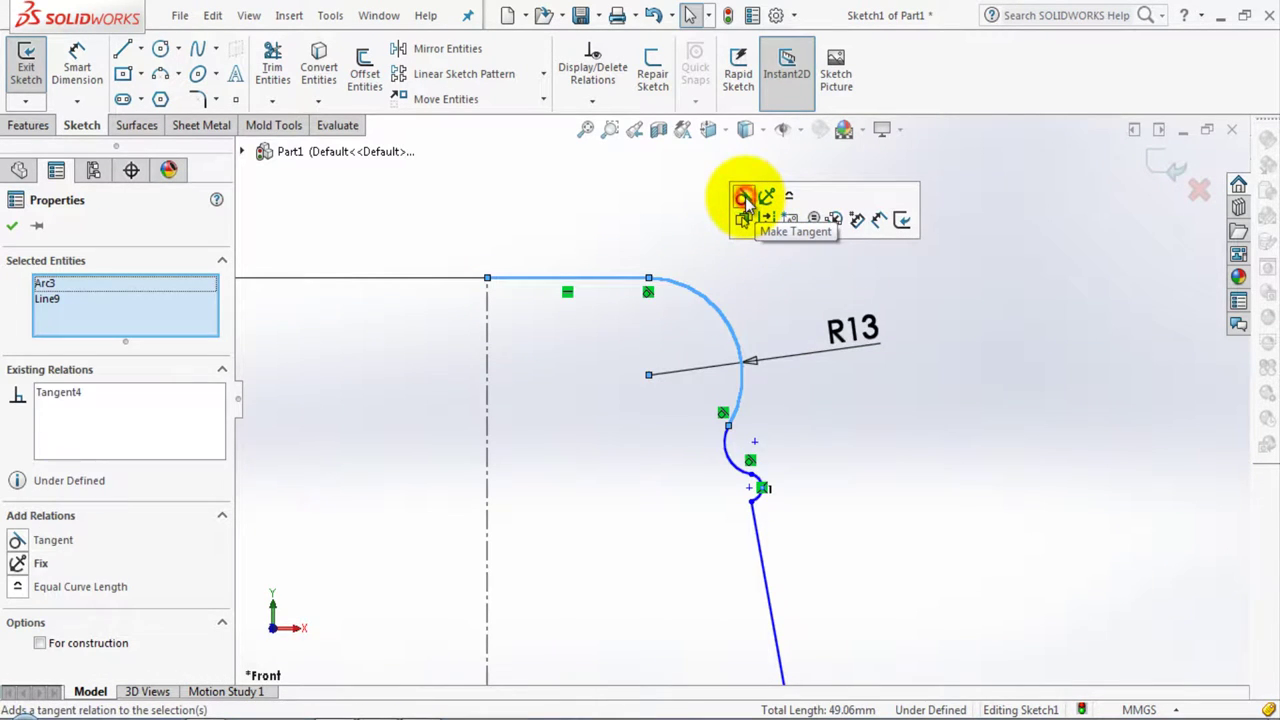
{"action": "left_click", "coordinate": [1078, 340]}
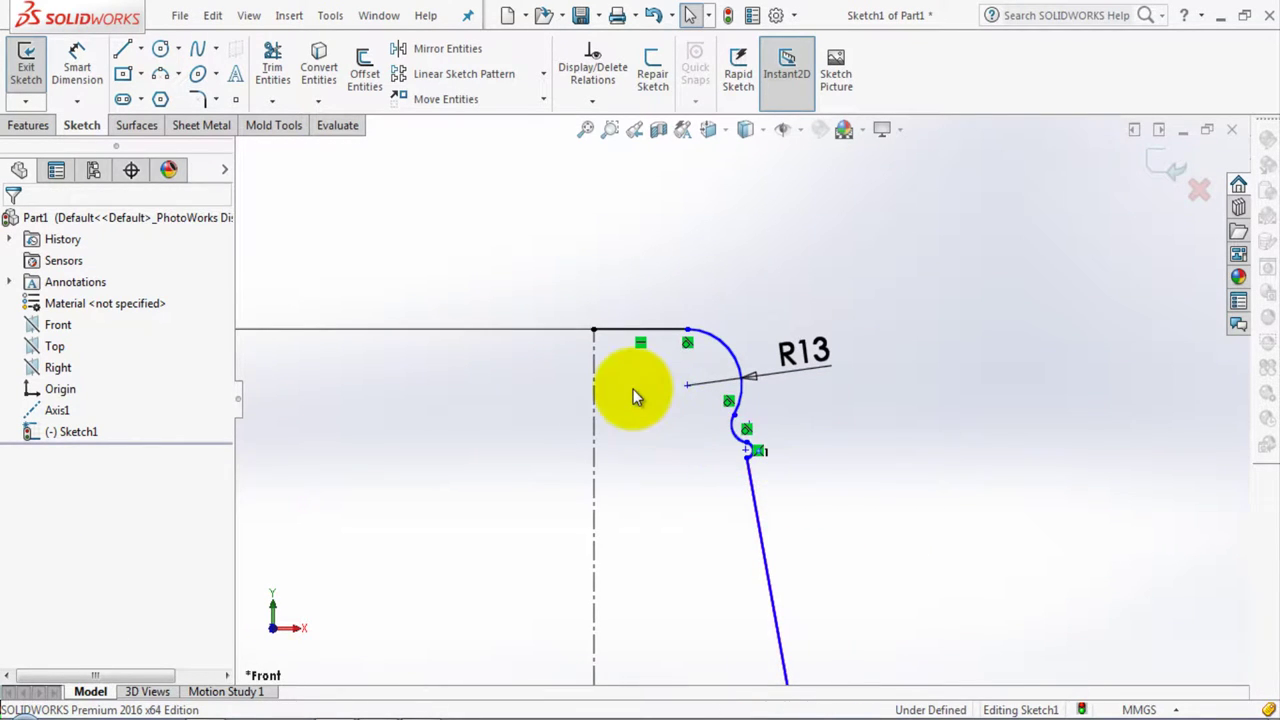
Give the middle lip arc a 5 mm radius dimension
{"action": "left_click", "coordinate": [735, 437]}
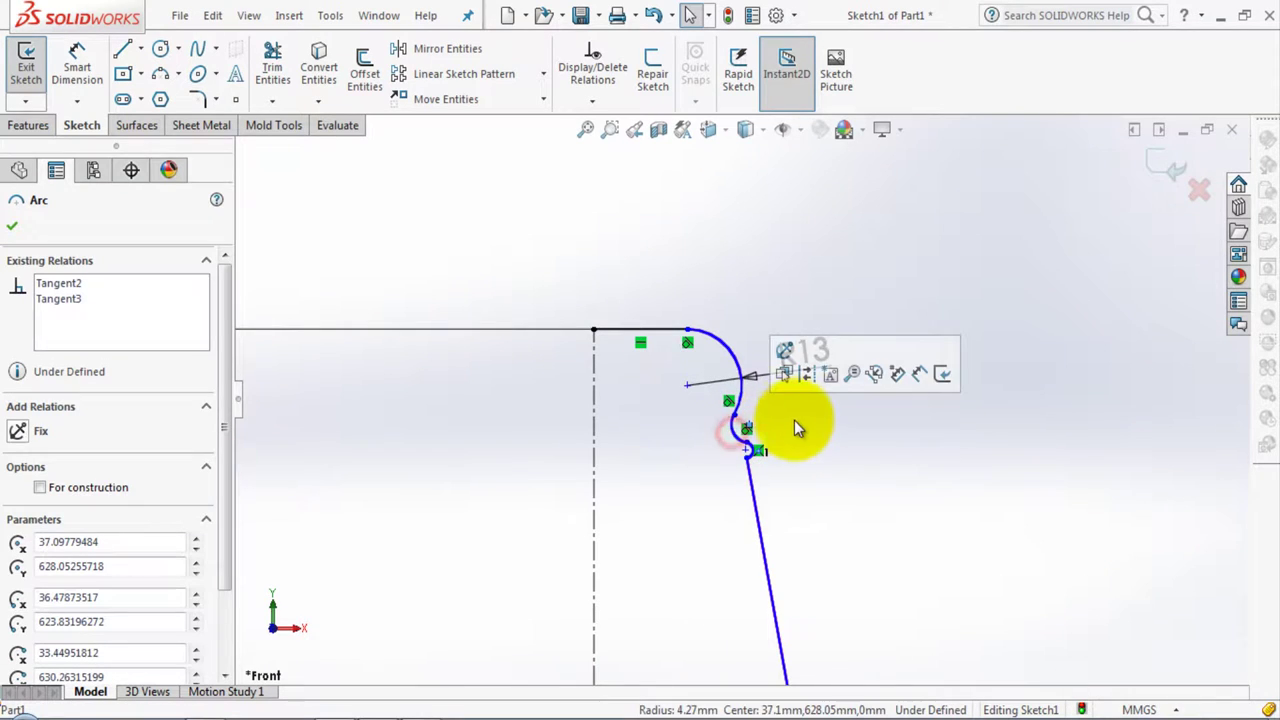
{"action": "left_click", "coordinate": [77, 65]}
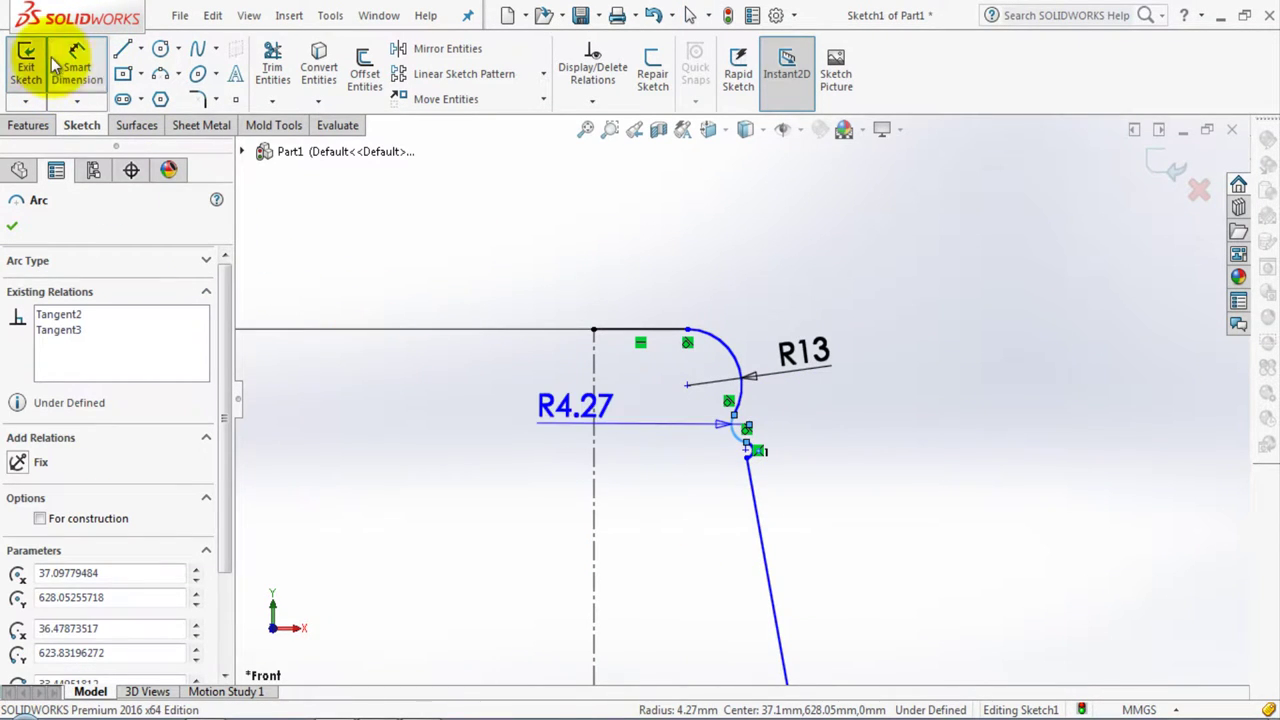
{"action": "left_click", "coordinate": [750, 475]}
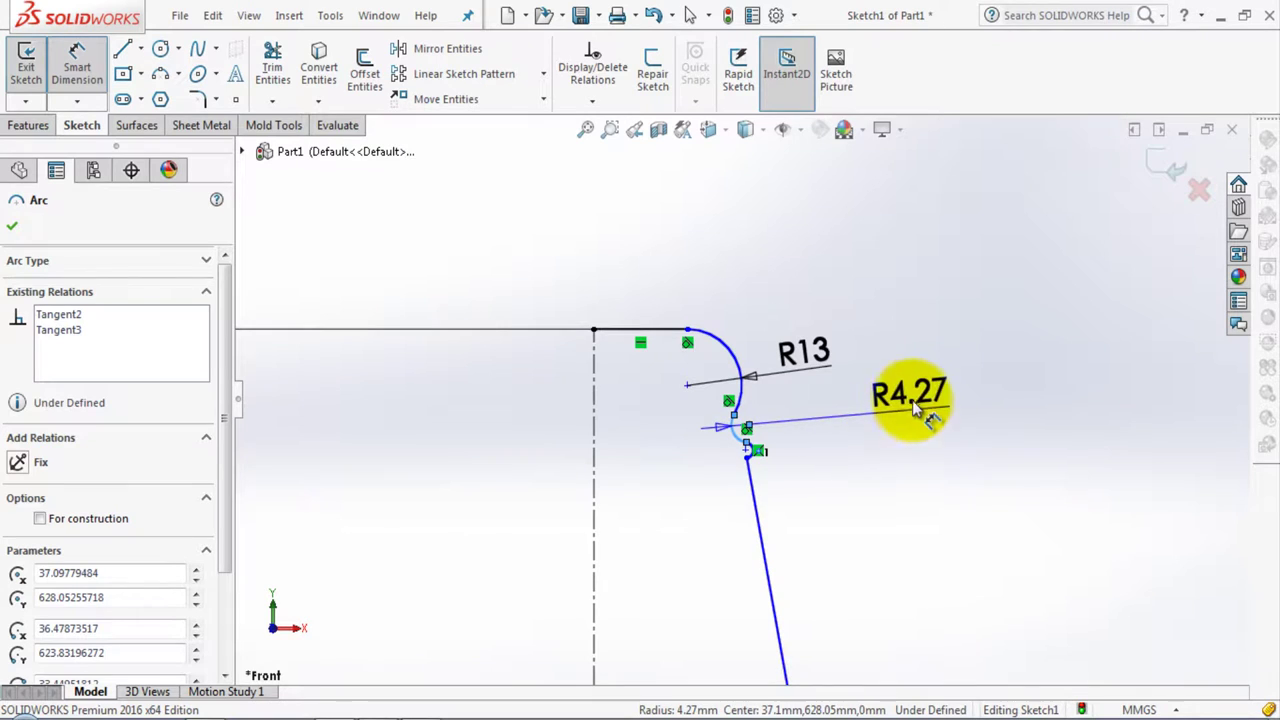
{"action": "left_click", "coordinate": [910, 400]}
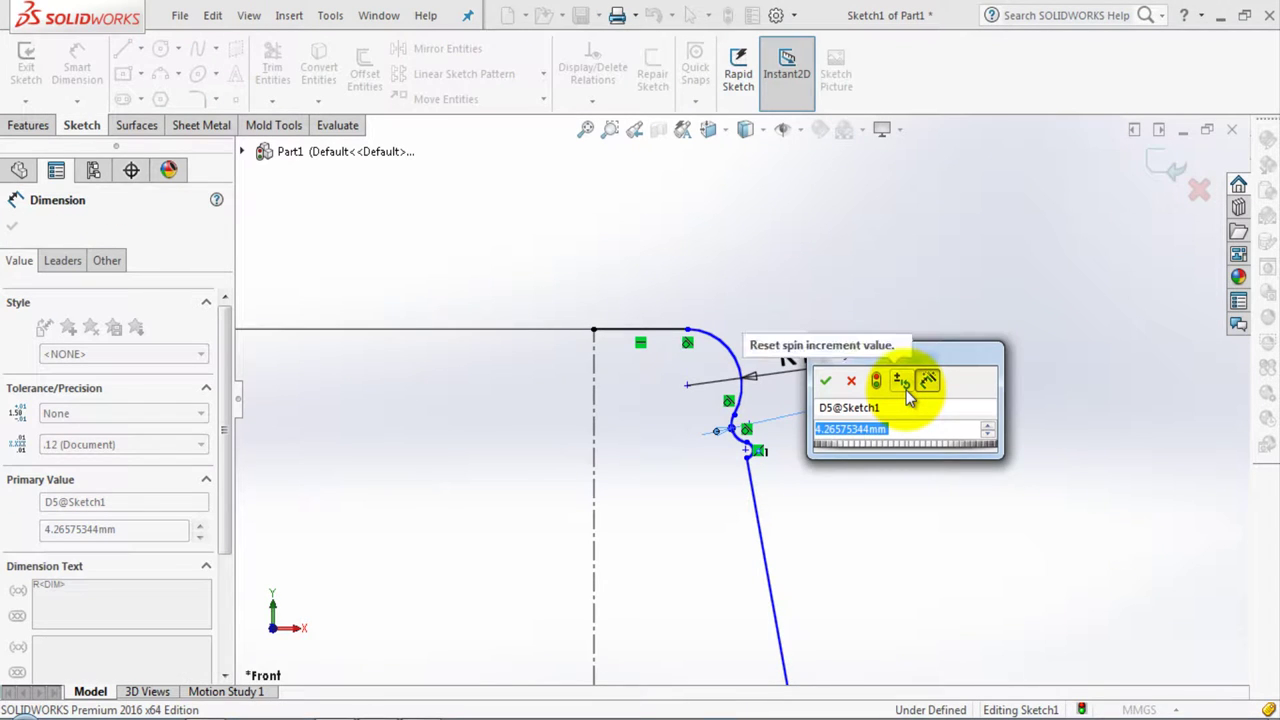
{"action": "type", "text": "5"}
{"action": "key", "text": "Return"}
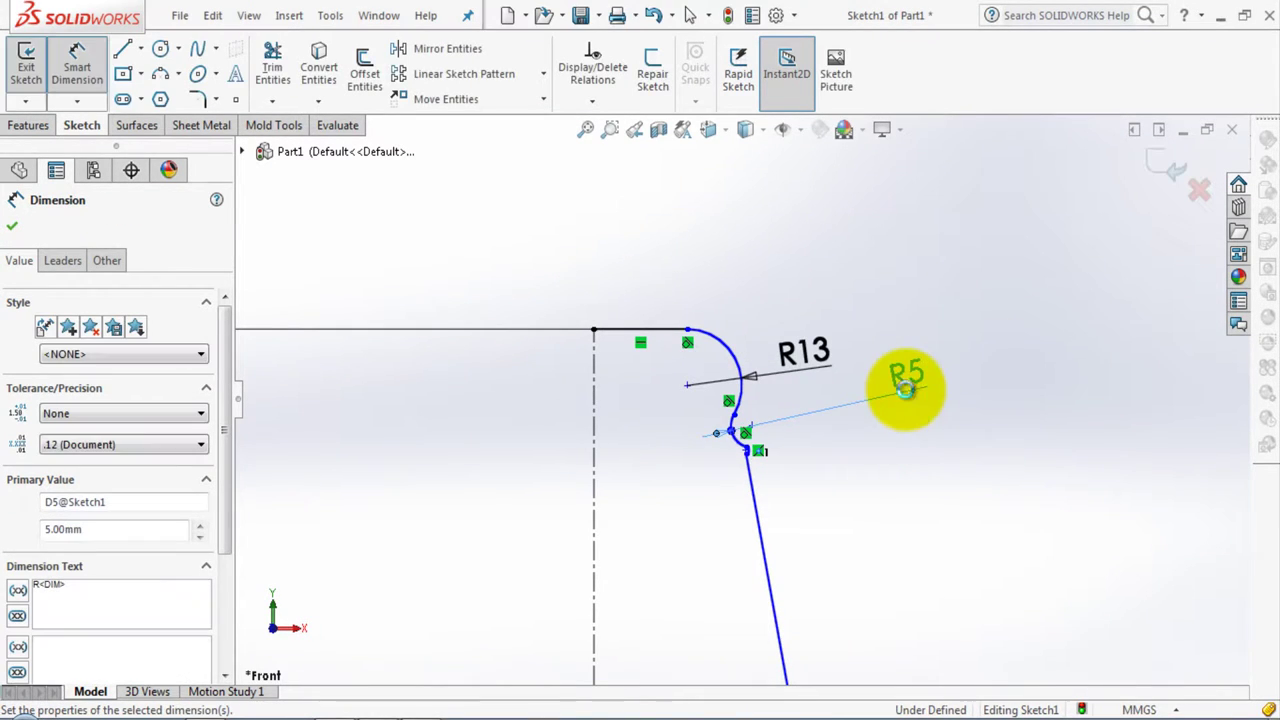
Dimension the small lower arc at R1, then change its radius to 2 mm
{"action": "scroll", "coordinate": [757, 471], "scroll_direction": "down", "scroll_amount": 1}
{"action": "scroll", "coordinate": [771, 400], "scroll_direction": "down", "scroll_amount": 2}
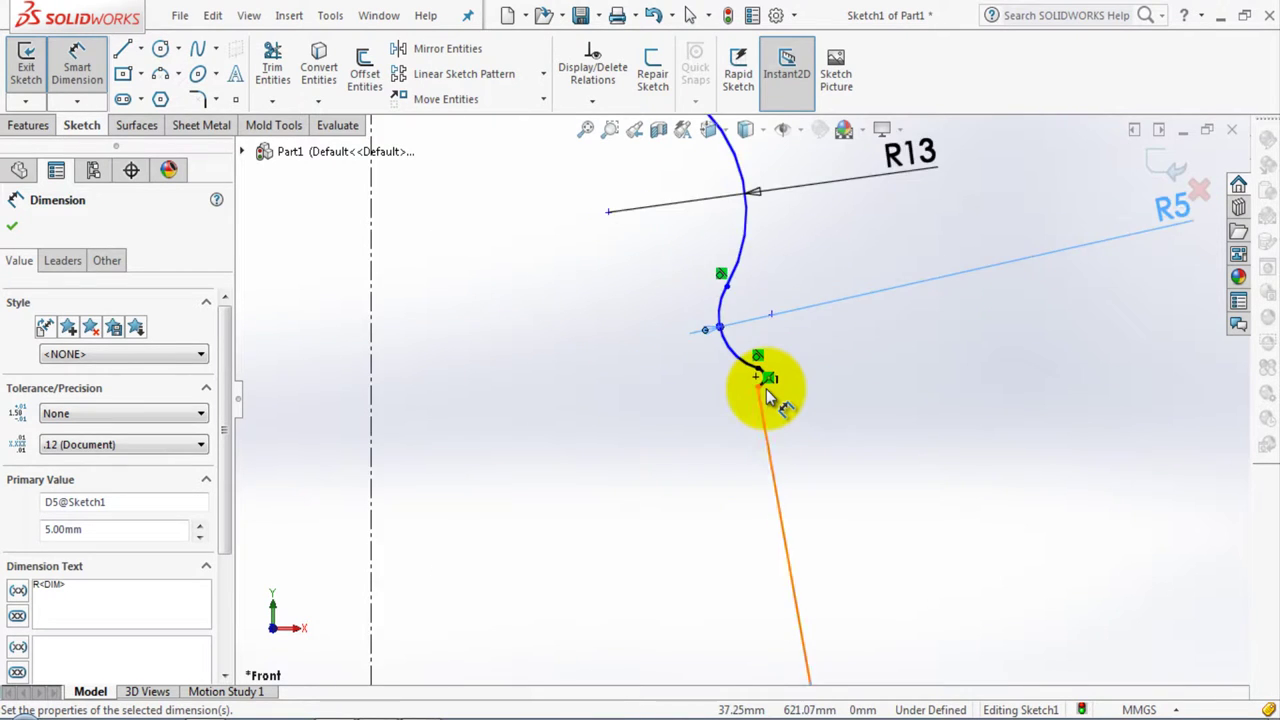
{"action": "scroll", "coordinate": [768, 396], "scroll_direction": "down", "scroll_amount": 2}
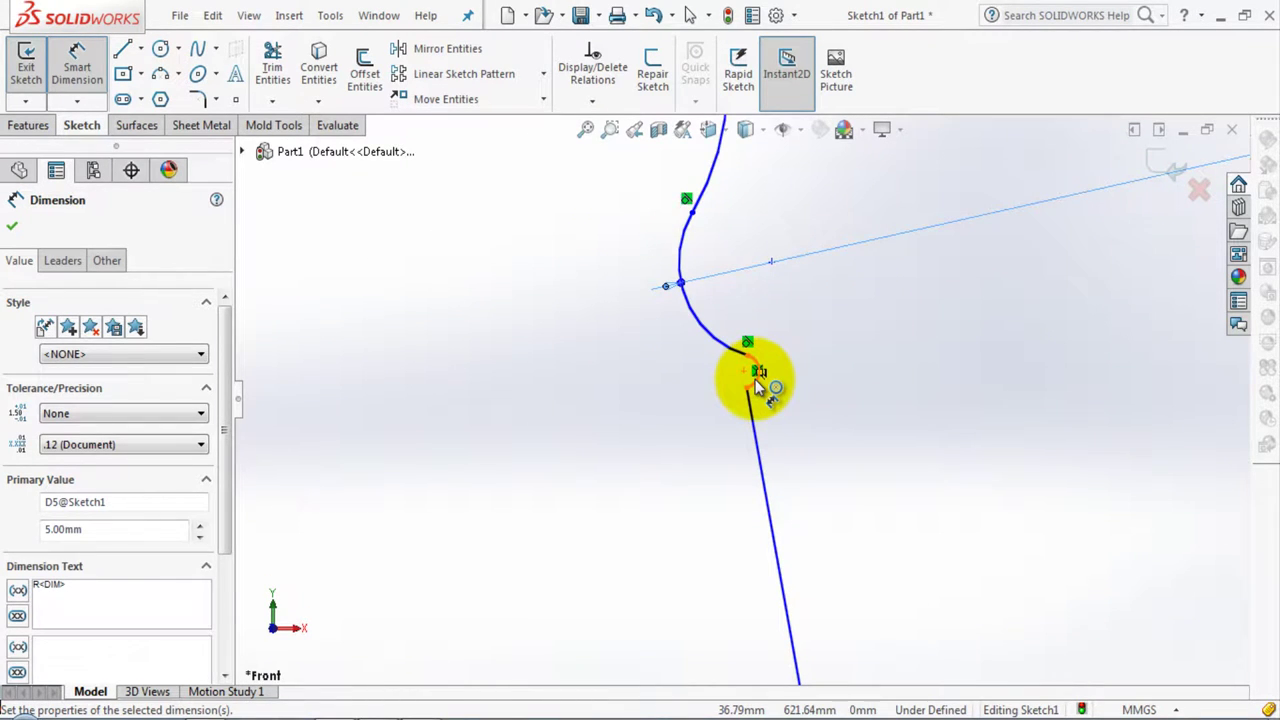
{"action": "left_click", "coordinate": [757, 382]}
{"action": "left_click", "coordinate": [672, 383]}
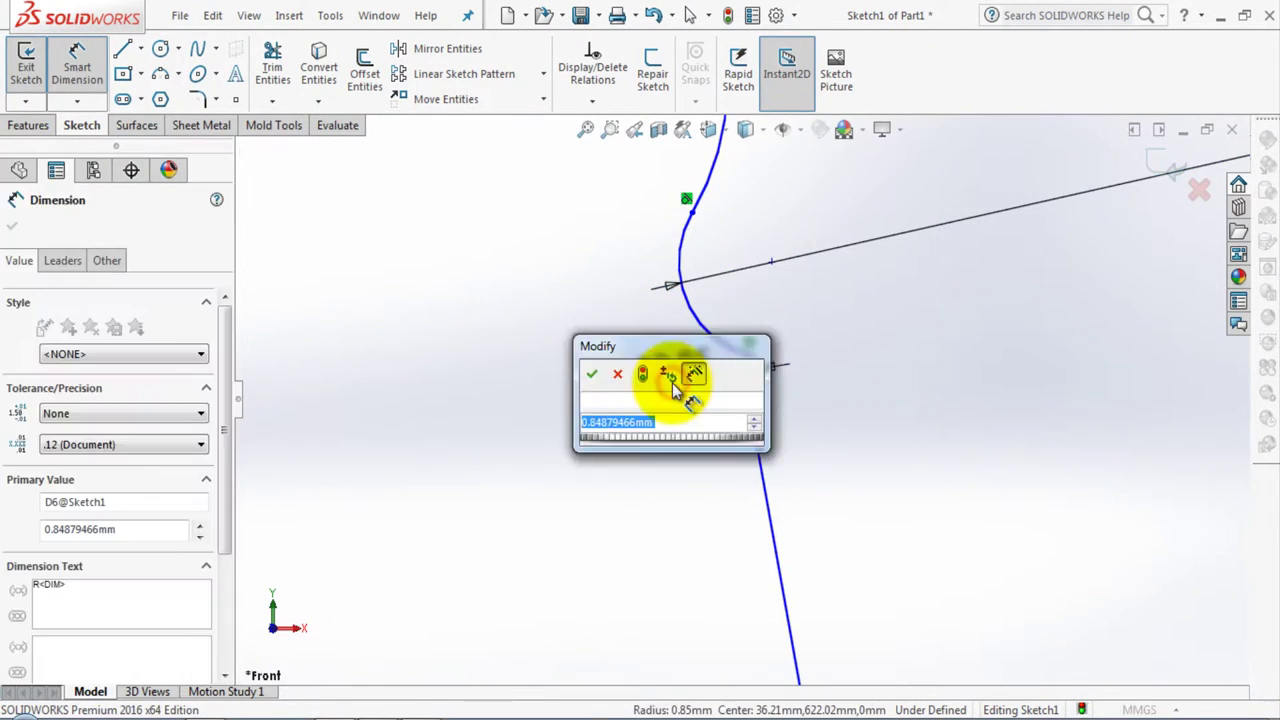
{"action": "type", "text": "1"}
{"action": "key", "text": "Return"}
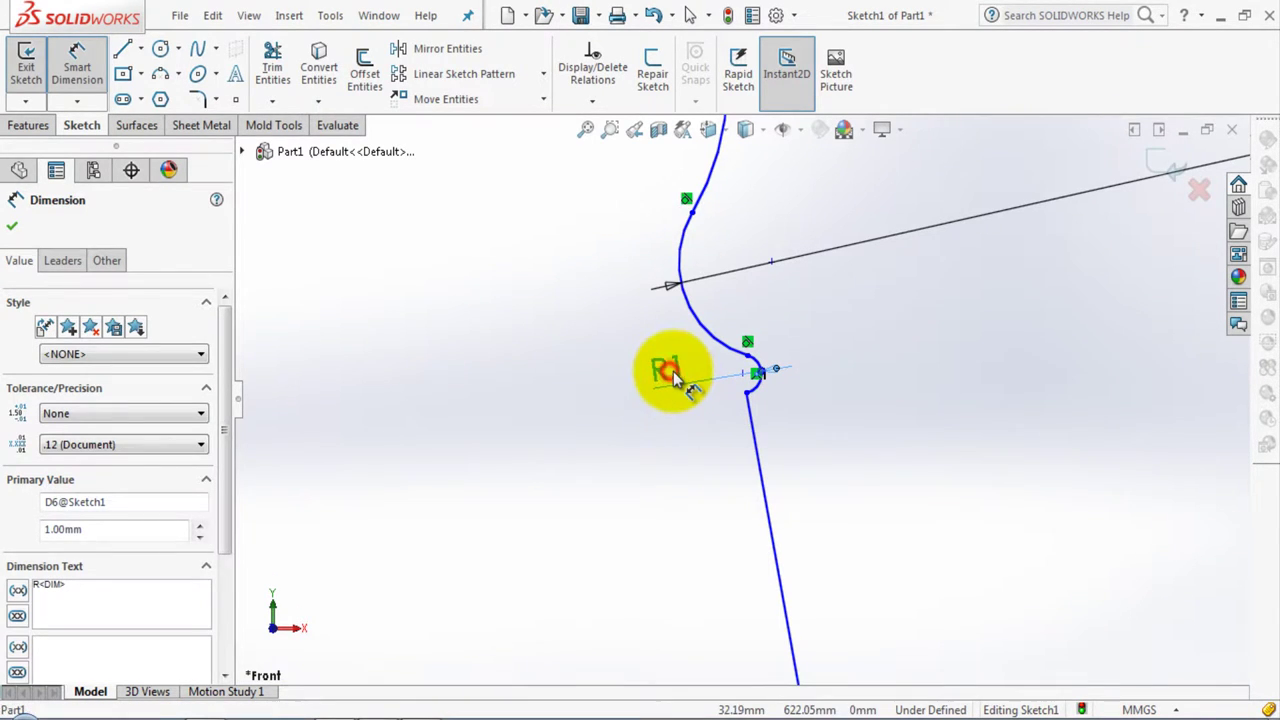
{"action": "double_click", "coordinate": [674, 377]}
{"action": "type", "text": "2"}
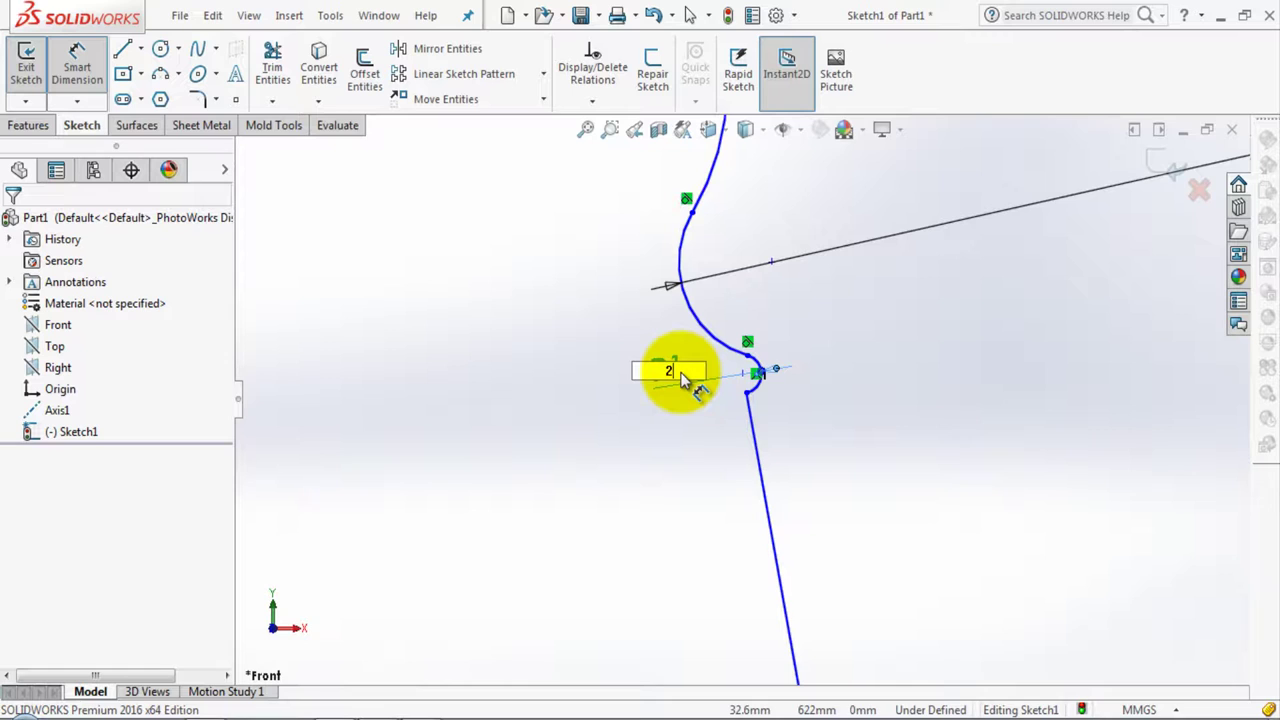
{"action": "key", "text": "Return"}
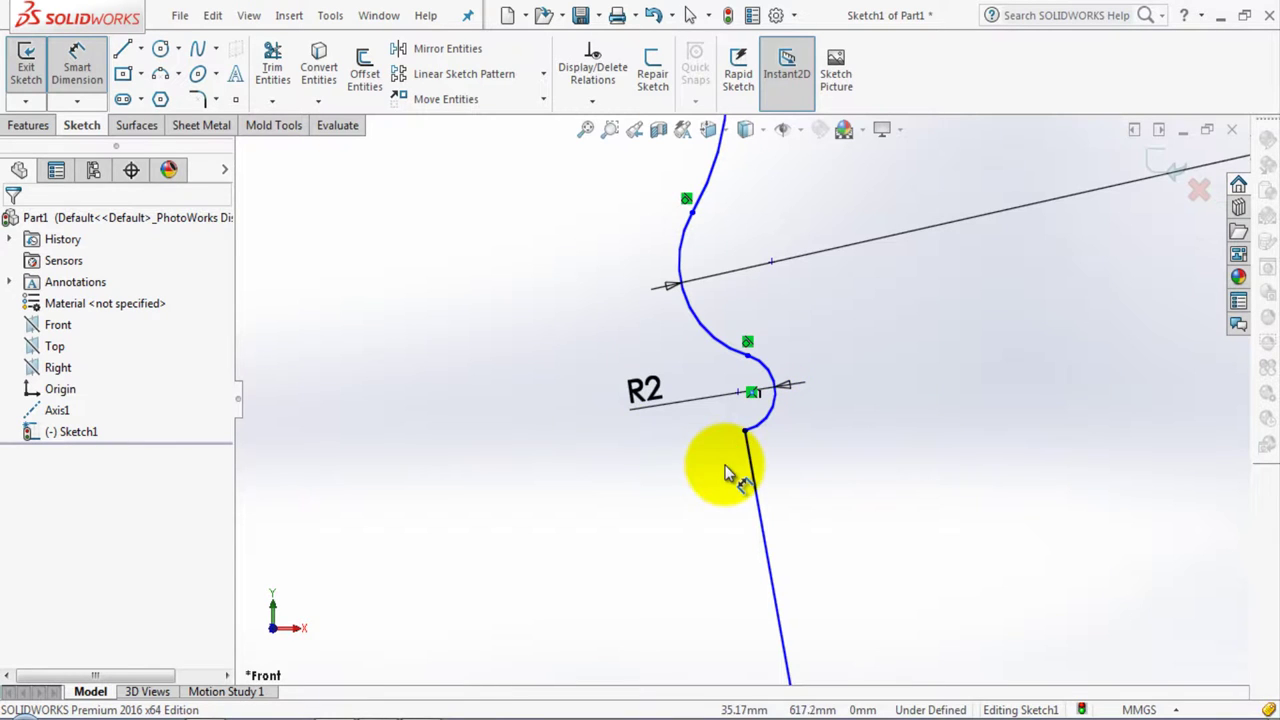
{"action": "scroll", "coordinate": [648, 445], "scroll_direction": "up", "scroll_amount": 2}
{"action": "scroll", "coordinate": [648, 445], "scroll_direction": "up", "scroll_amount": 1}
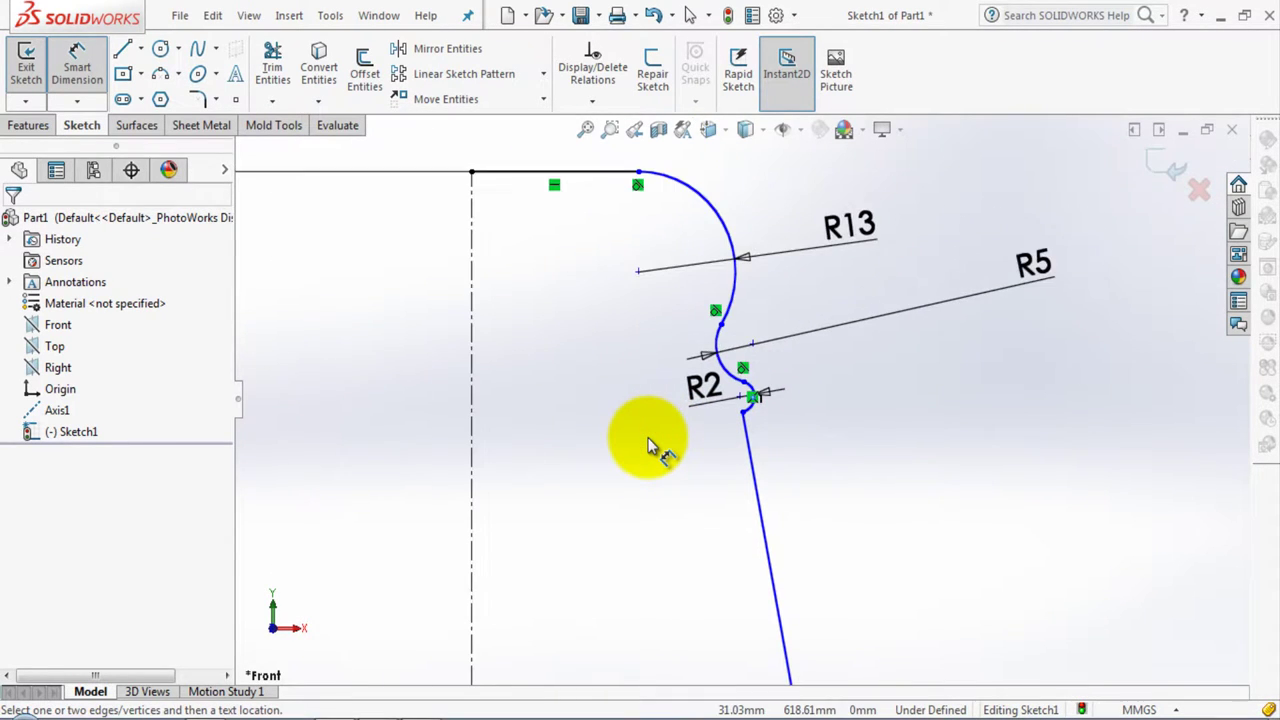
{"action": "scroll", "coordinate": [648, 445], "scroll_direction": "up", "scroll_amount": 1}
{"action": "scroll", "coordinate": [794, 409], "scroll_direction": "down", "scroll_amount": 2}
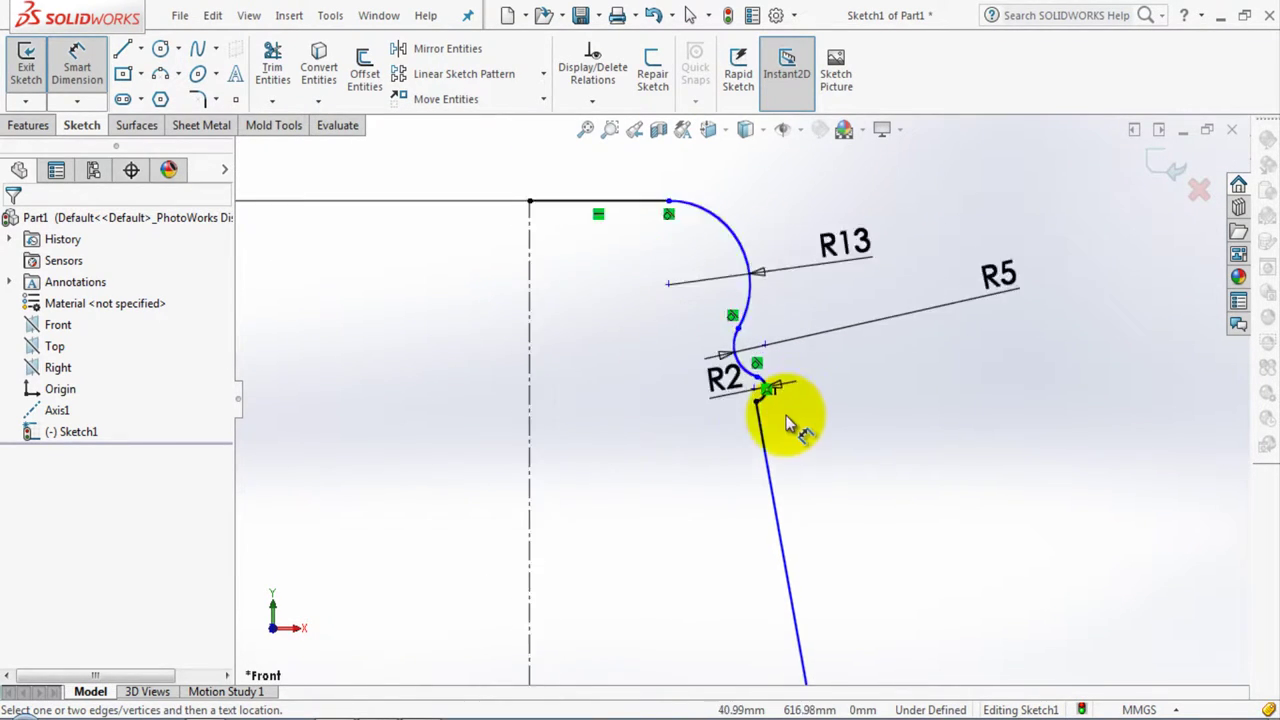
{"action": "scroll", "coordinate": [771, 400], "scroll_direction": "down", "scroll_amount": 2}
{"action": "scroll", "coordinate": [771, 400], "scroll_direction": "down", "scroll_amount": 1}
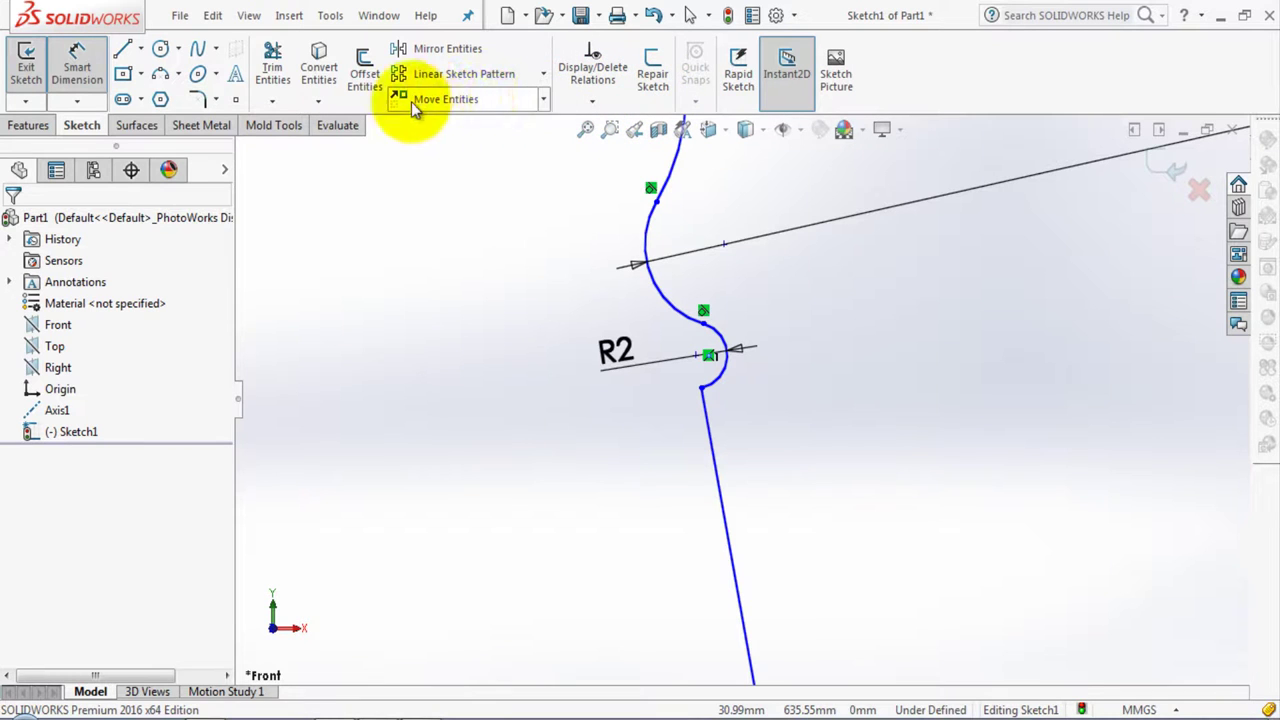
Join the lower sloping line and the R2 arc with a 5 mm sketch fillet
{"action": "left_click", "coordinate": [199, 100]}
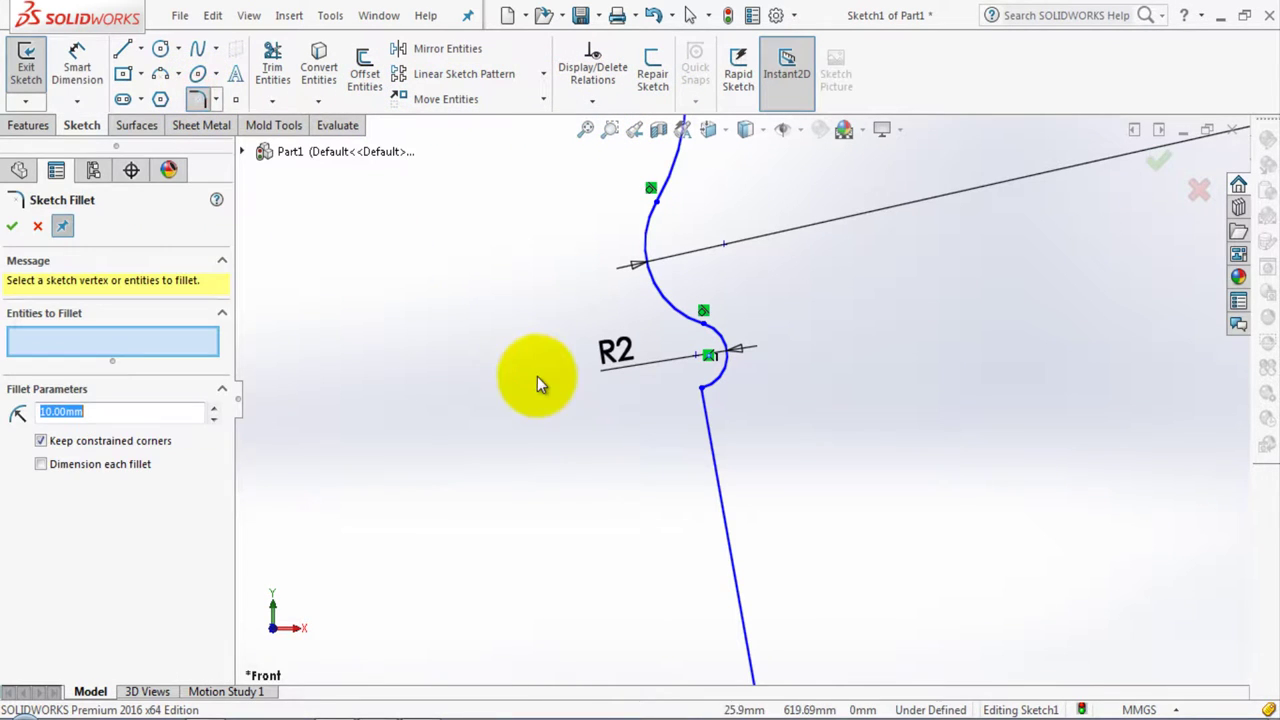
{"action": "left_click", "coordinate": [703, 396]}
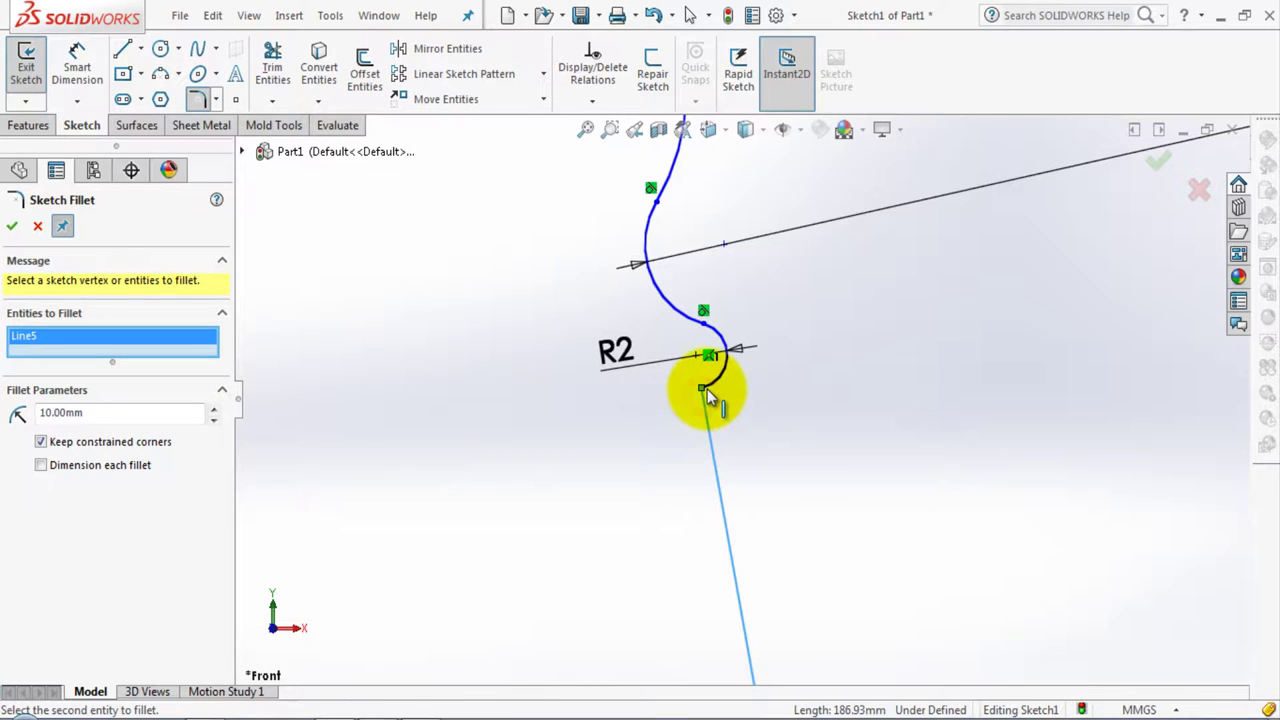
{"action": "left_click", "coordinate": [713, 396]}
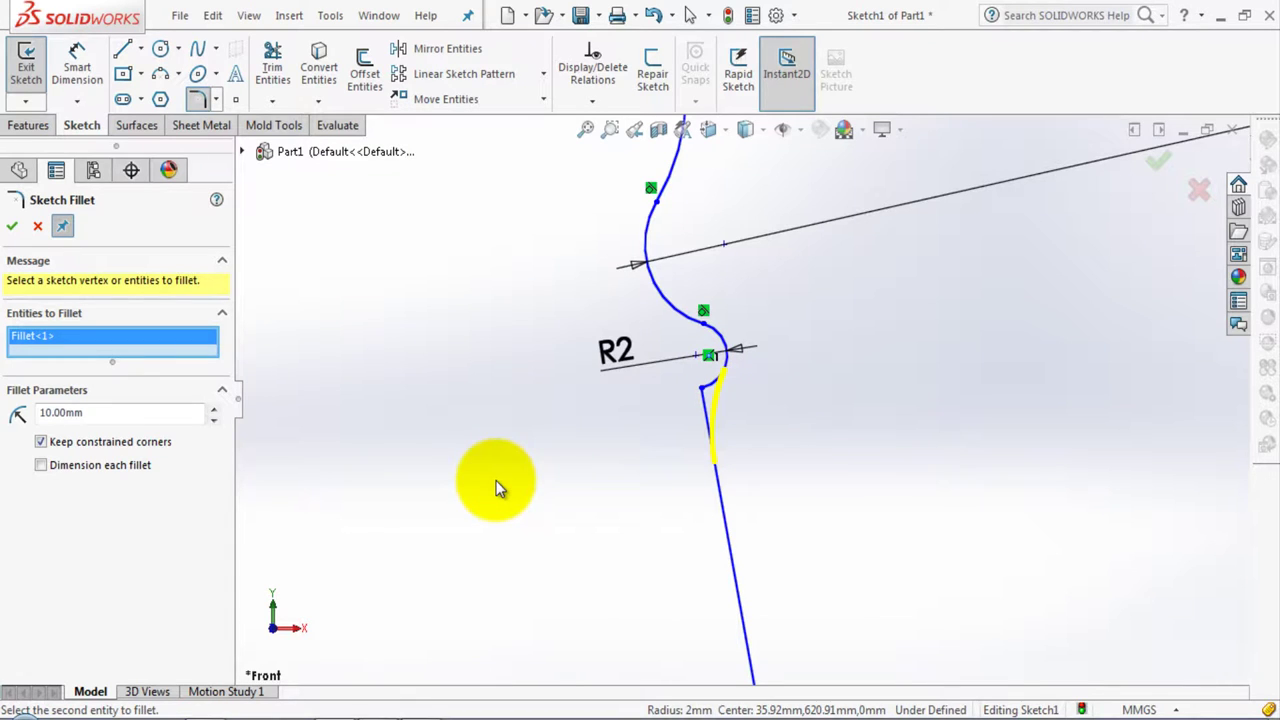
{"action": "left_click_drag", "start_coordinate": [120, 413], "coordinate": [10, 412]}
{"action": "type", "text": "5"}
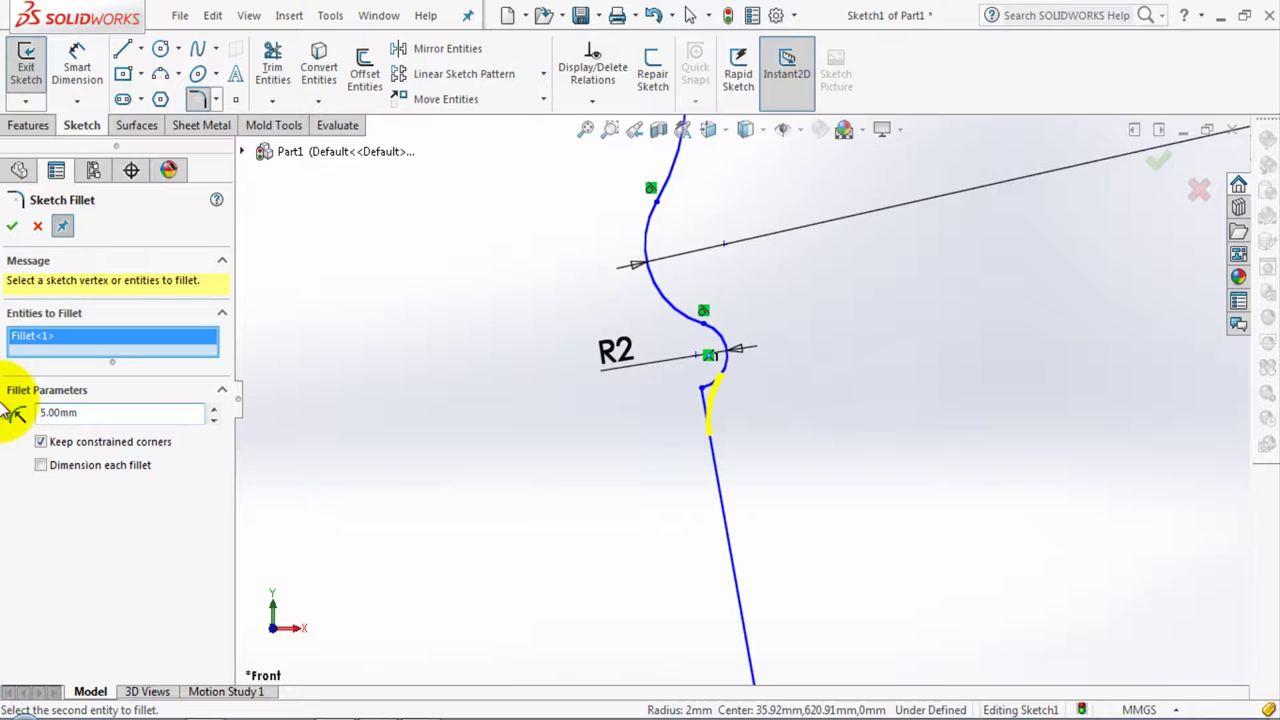
{"action": "left_click", "coordinate": [15, 230]}
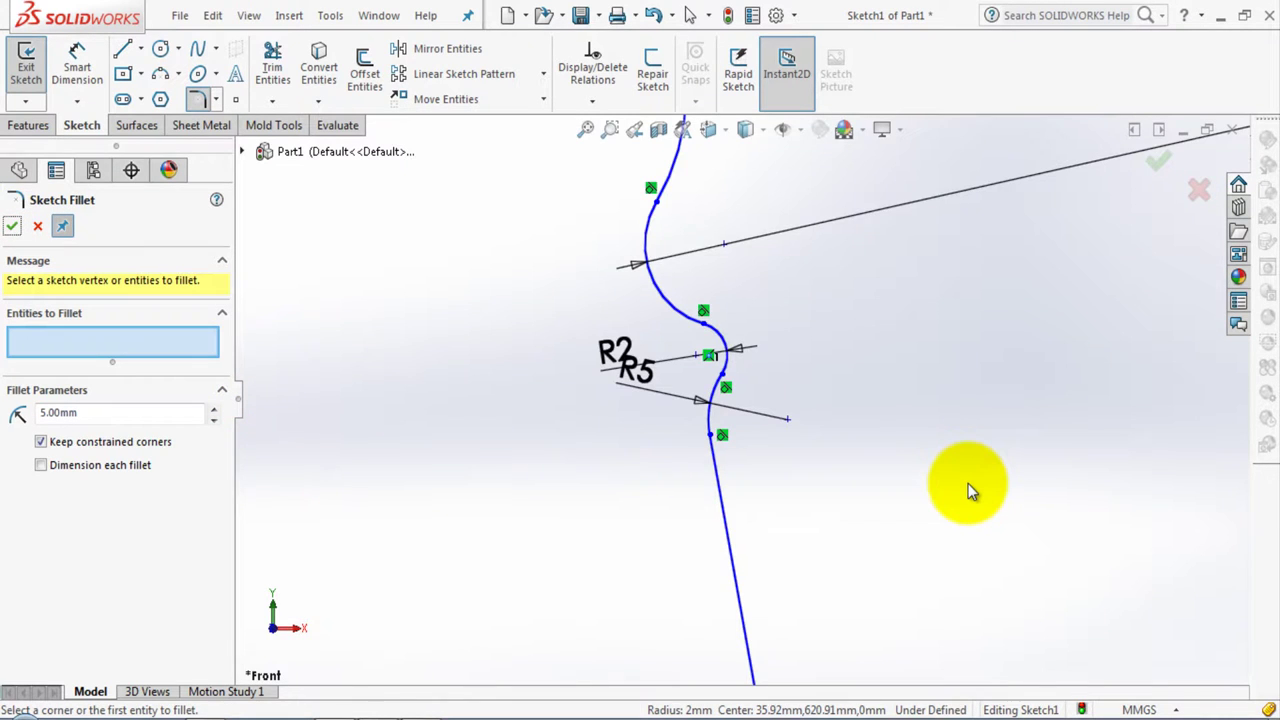
{"action": "key", "text": "f"}
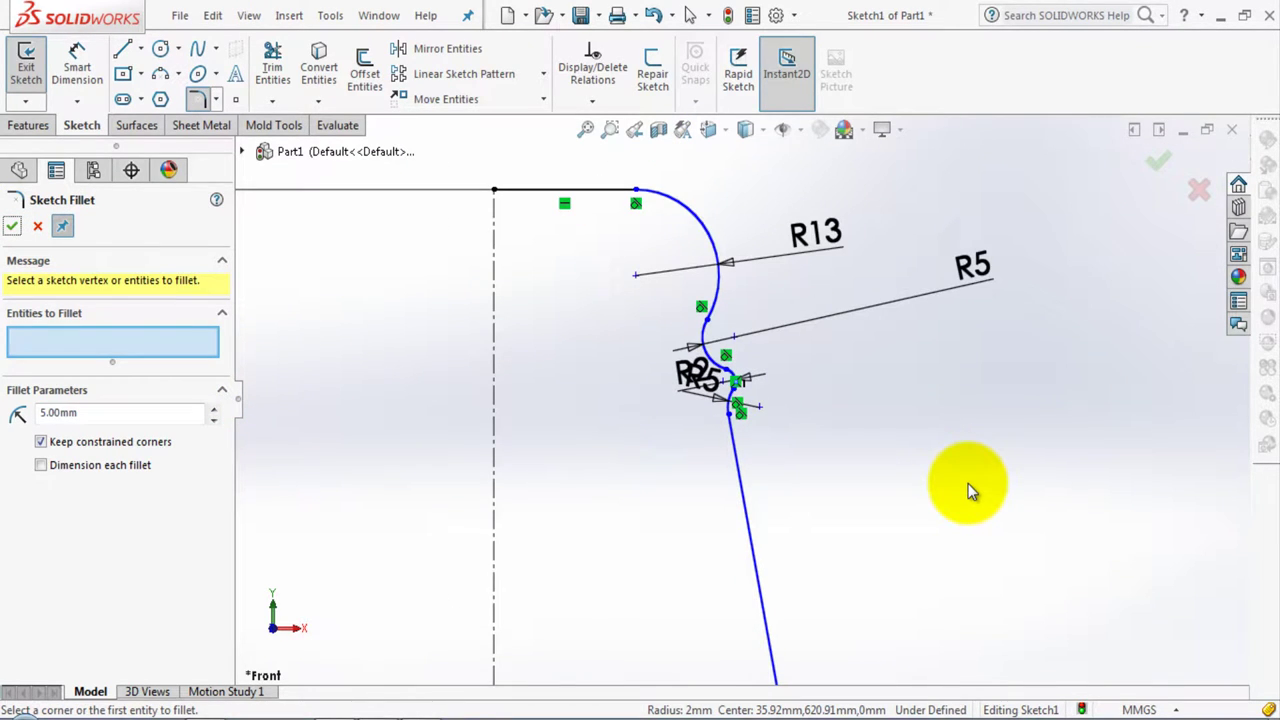
{"action": "scroll", "coordinate": [671, 194], "scroll_direction": "down", "scroll_amount": 2}
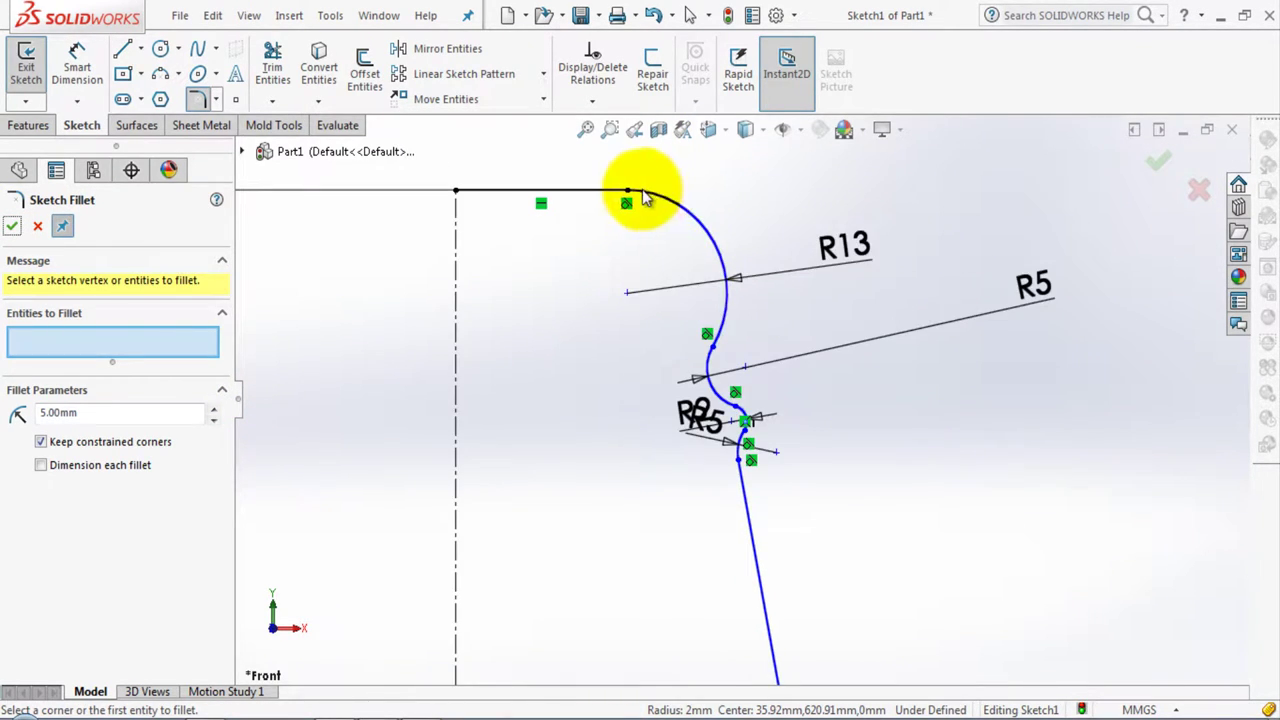
{"action": "scroll", "coordinate": [515, 234], "scroll_direction": "up", "scroll_amount": 5}
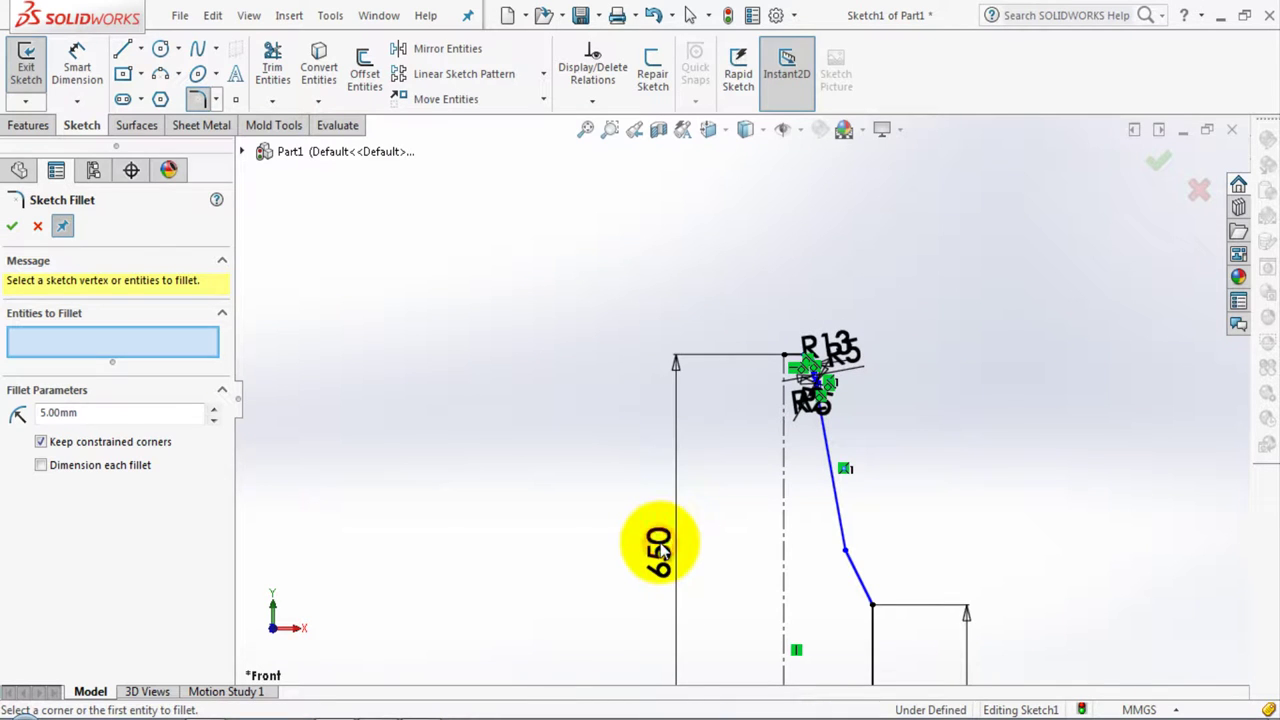
Change the 650 overall height dimension to 675
{"action": "left_click", "coordinate": [13, 228]}
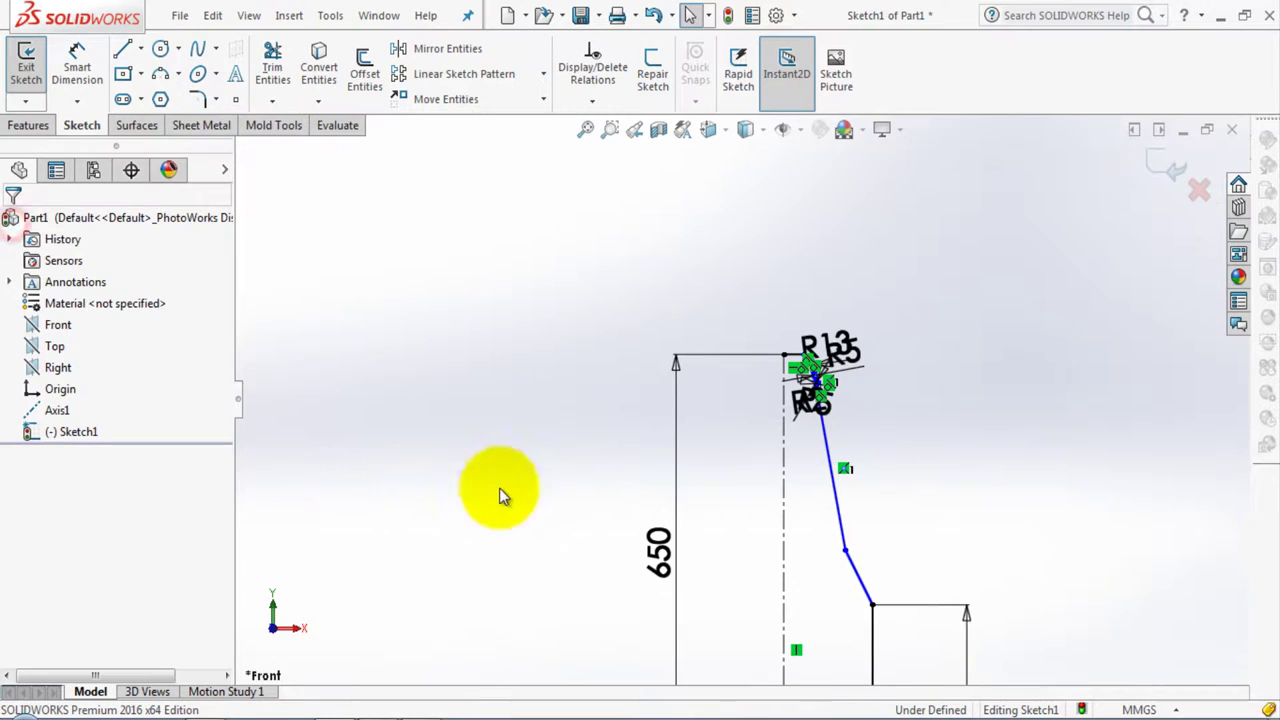
{"action": "left_click", "coordinate": [660, 558]}
{"action": "type", "text": "675"}
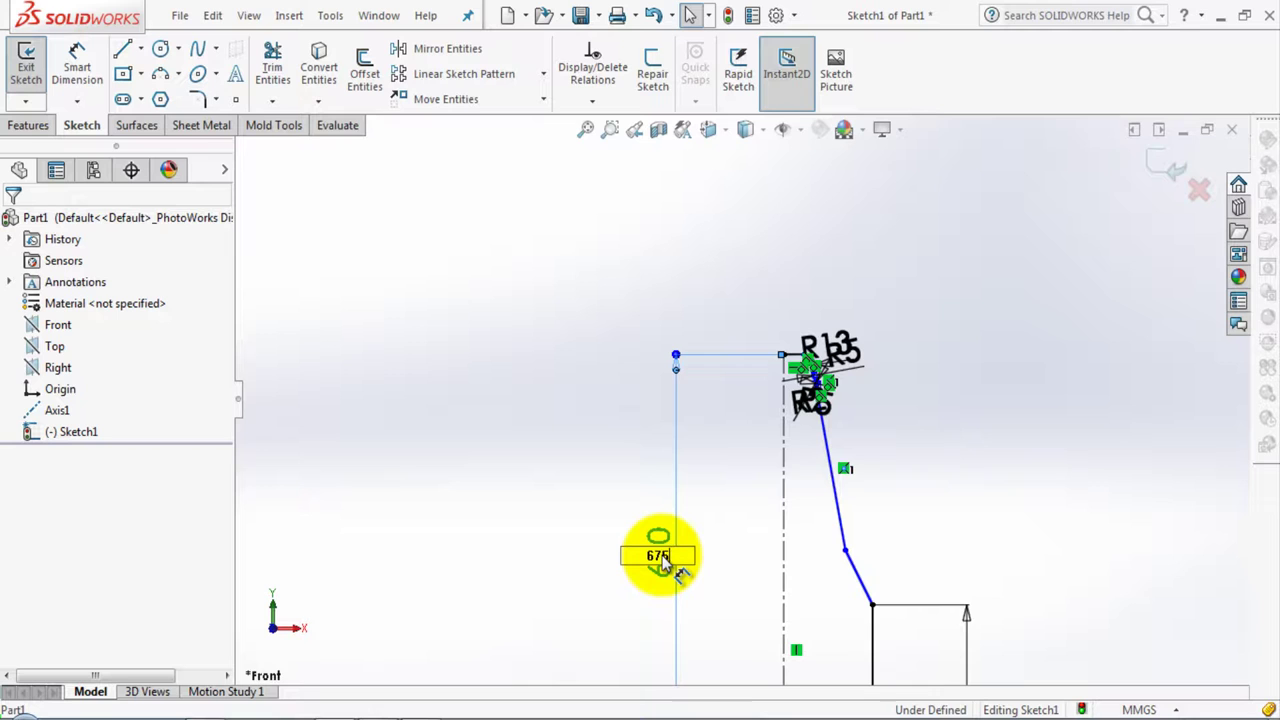
{"action": "key", "text": "Return"}
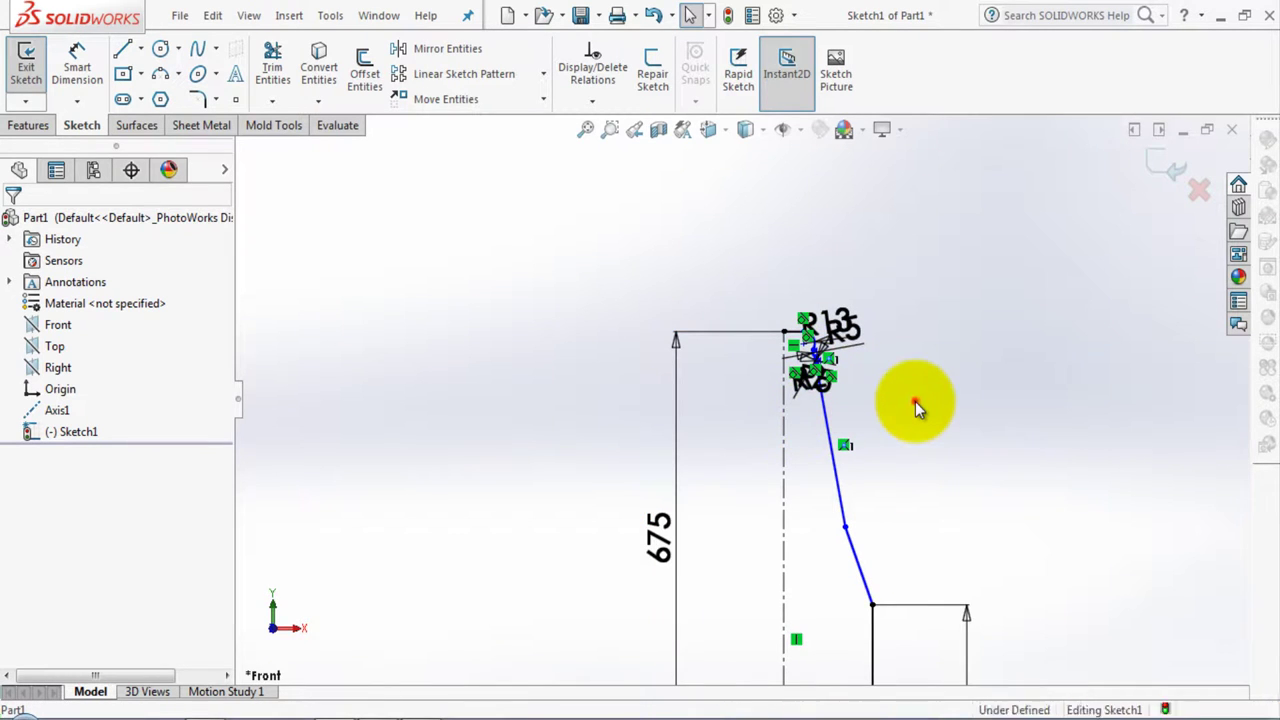
Edit the 675 height dimension again and set it to 700
{"action": "scroll", "coordinate": [914, 400], "scroll_direction": "up", "scroll_amount": 2}
{"action": "scroll", "coordinate": [688, 334], "scroll_direction": "down", "scroll_amount": 3}
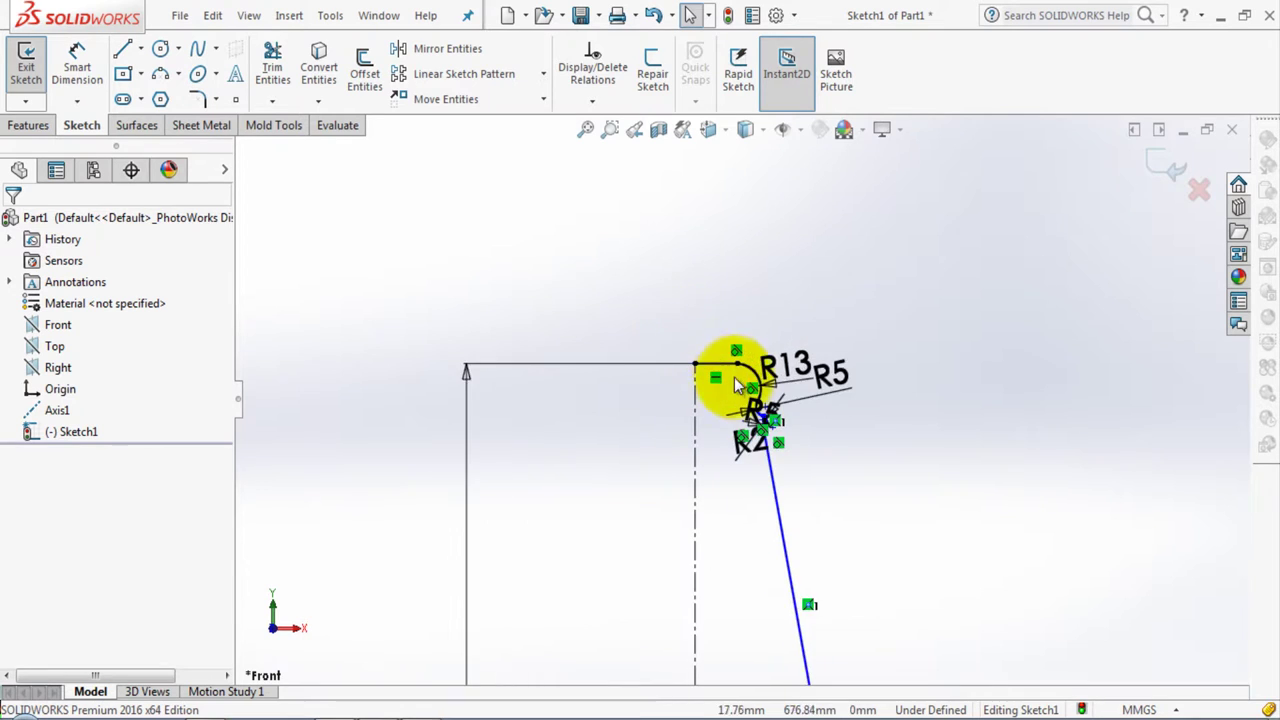
{"action": "scroll", "coordinate": [830, 455], "scroll_direction": "down", "scroll_amount": 3}
{"action": "scroll", "coordinate": [712, 432], "scroll_direction": "up", "scroll_amount": 1}
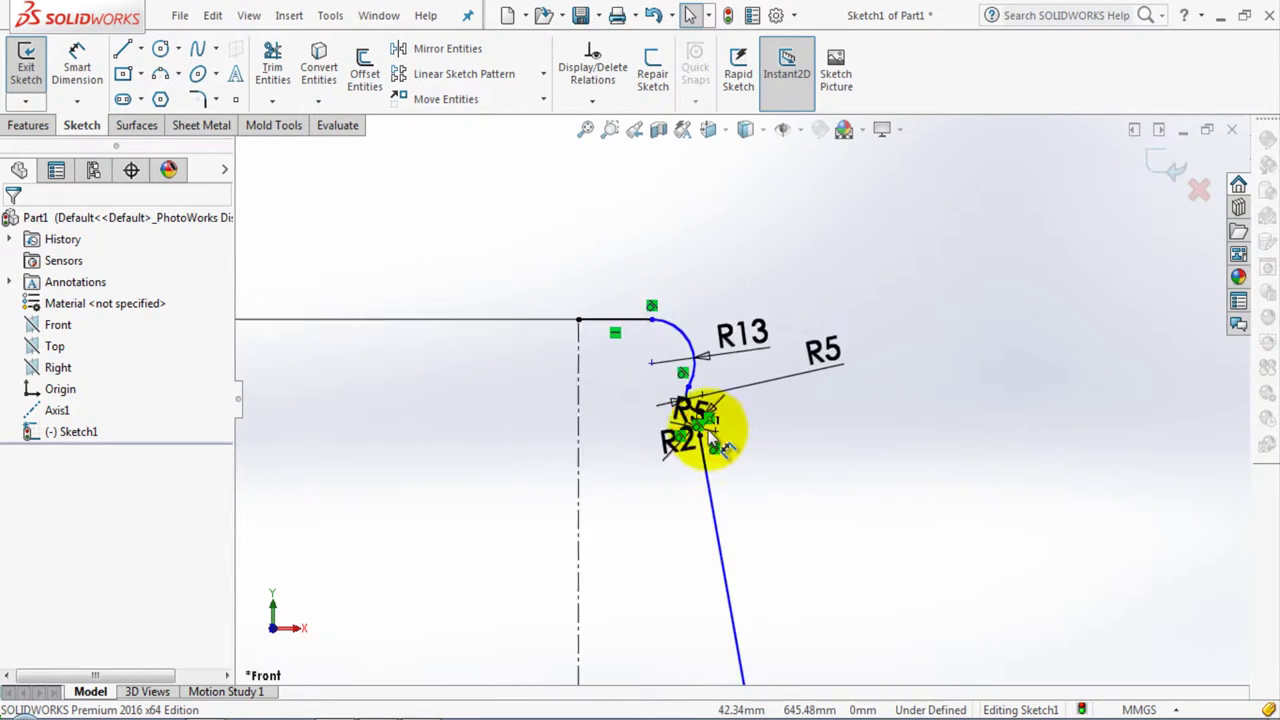
{"action": "scroll", "coordinate": [640, 450], "scroll_direction": "up", "scroll_amount": 2}
{"action": "scroll", "coordinate": [575, 480], "scroll_direction": "up", "scroll_amount": 2}
{"action": "scroll", "coordinate": [575, 480], "scroll_direction": "up", "scroll_amount": 2}
{"action": "left_click_drag", "start_coordinate": [580, 500], "coordinate": [593, 552]}
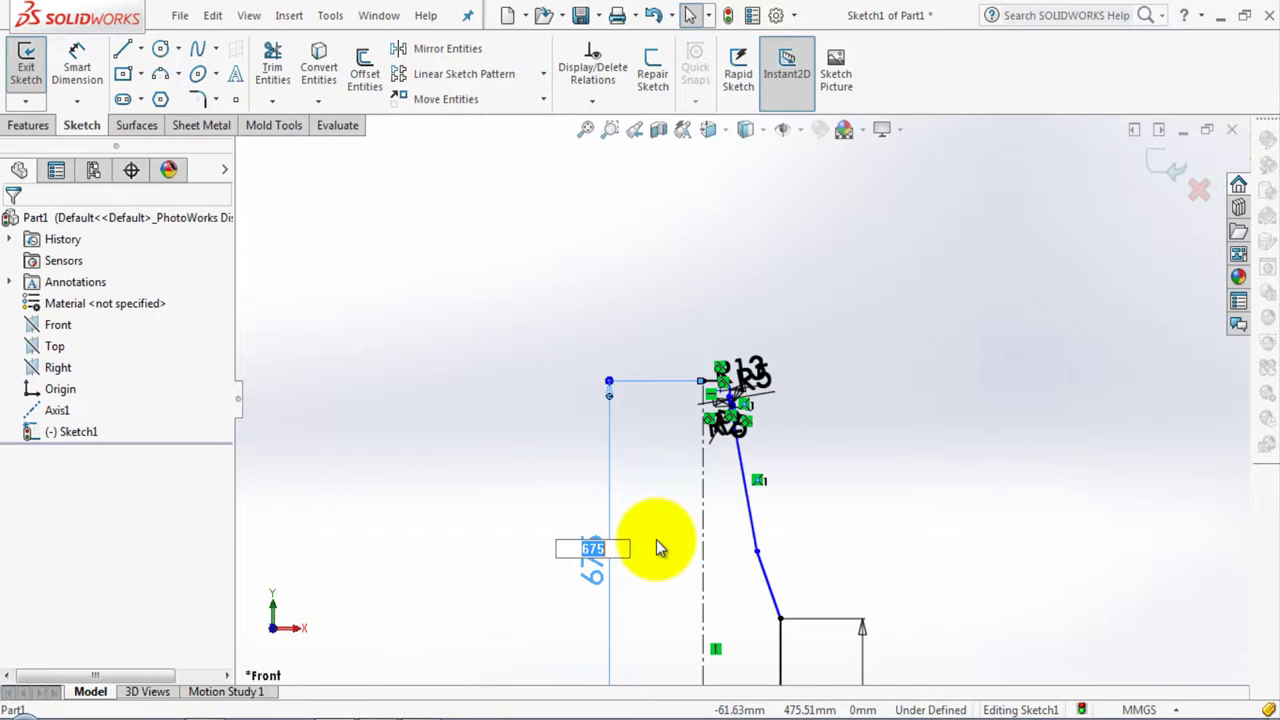
{"action": "type", "text": "6"}
{"action": "key", "text": "BackSpace"}
{"action": "type", "text": "700"}
{"action": "key", "text": "Return"}
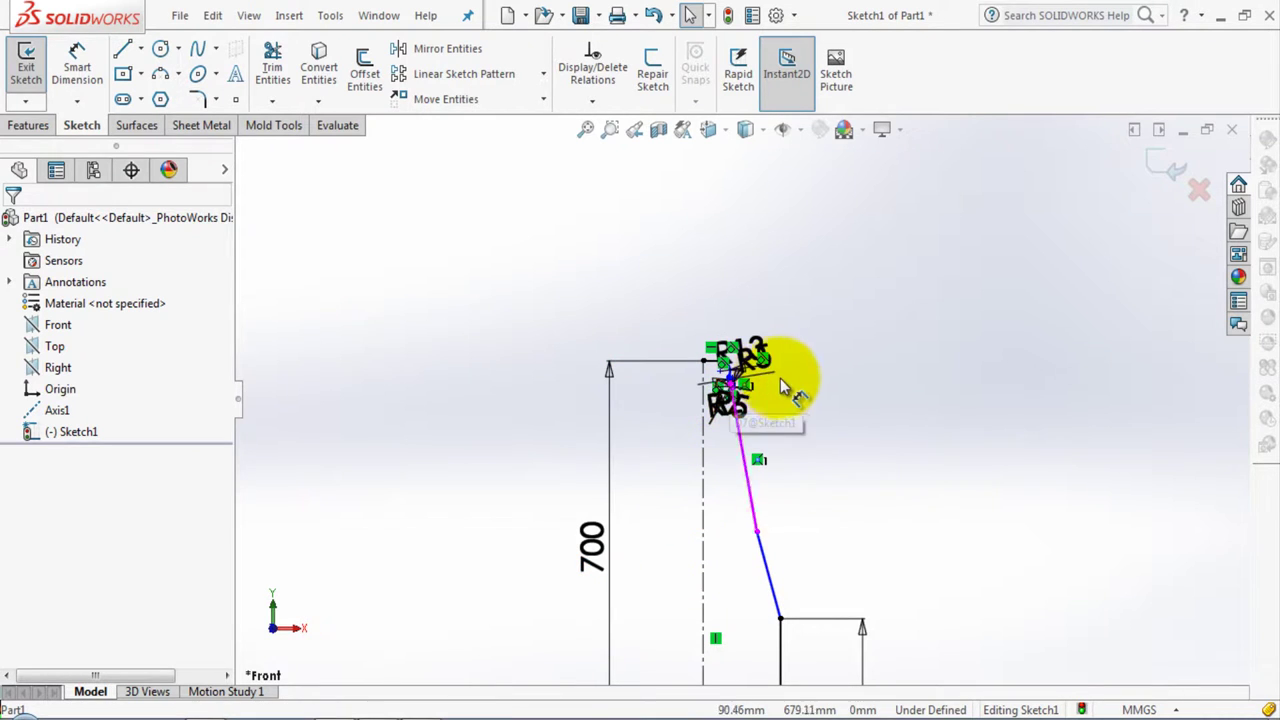
{"action": "scroll", "coordinate": [836, 414], "scroll_direction": "down", "scroll_amount": 3}
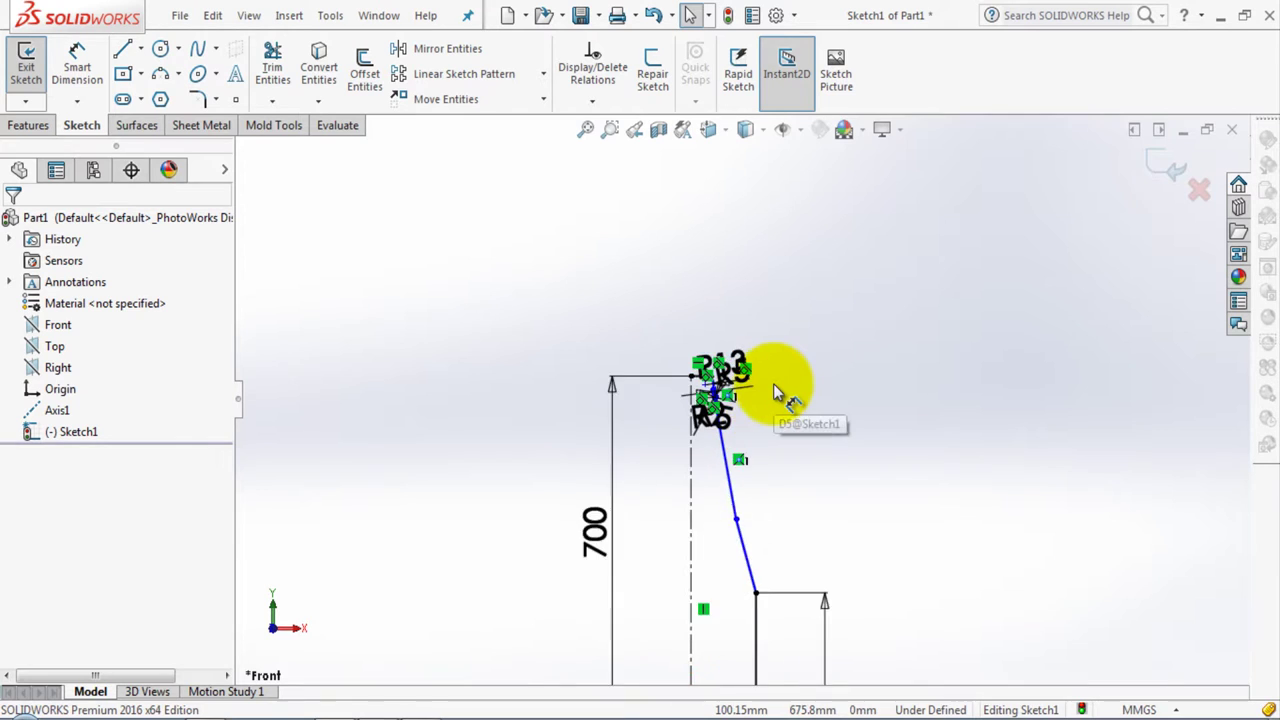
{"action": "scroll", "coordinate": [710, 385], "scroll_direction": "down", "scroll_amount": 2}
{"action": "scroll", "coordinate": [707, 383], "scroll_direction": "down", "scroll_amount": 2}
{"action": "scroll", "coordinate": [557, 457], "scroll_direction": "down", "scroll_amount": 2}
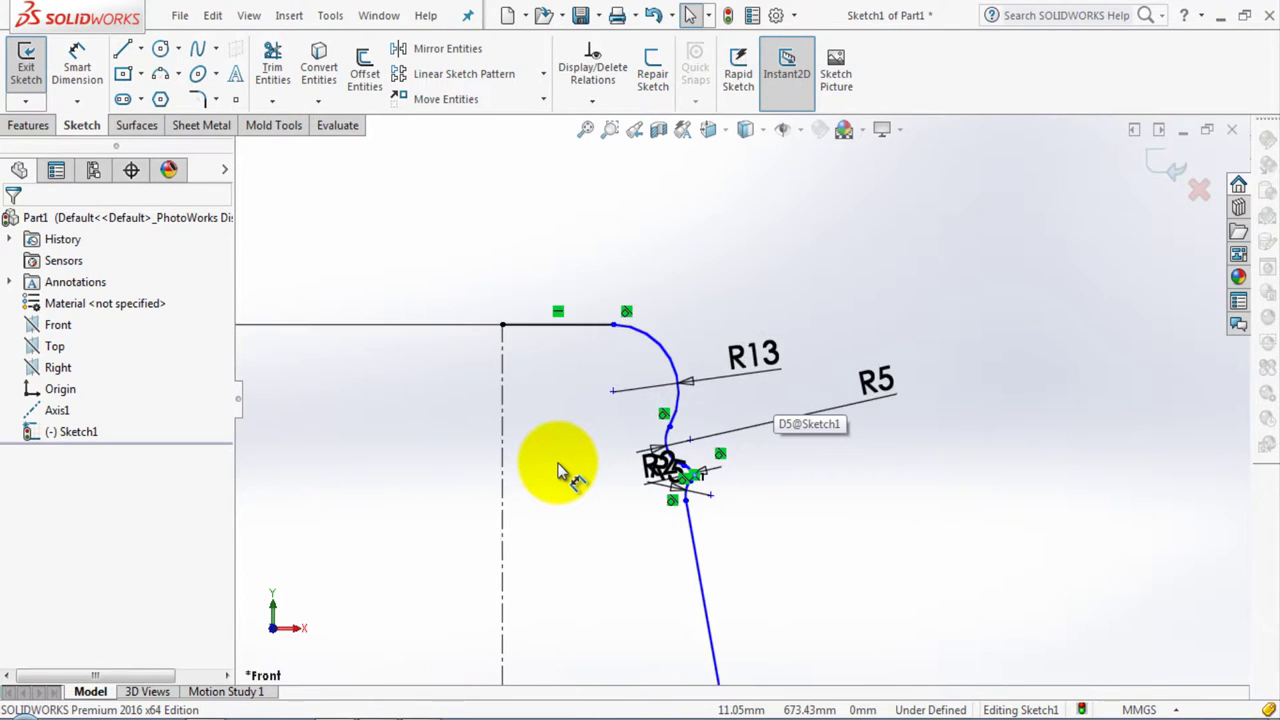
{"action": "scroll", "coordinate": [560, 470], "scroll_direction": "down", "scroll_amount": 1}
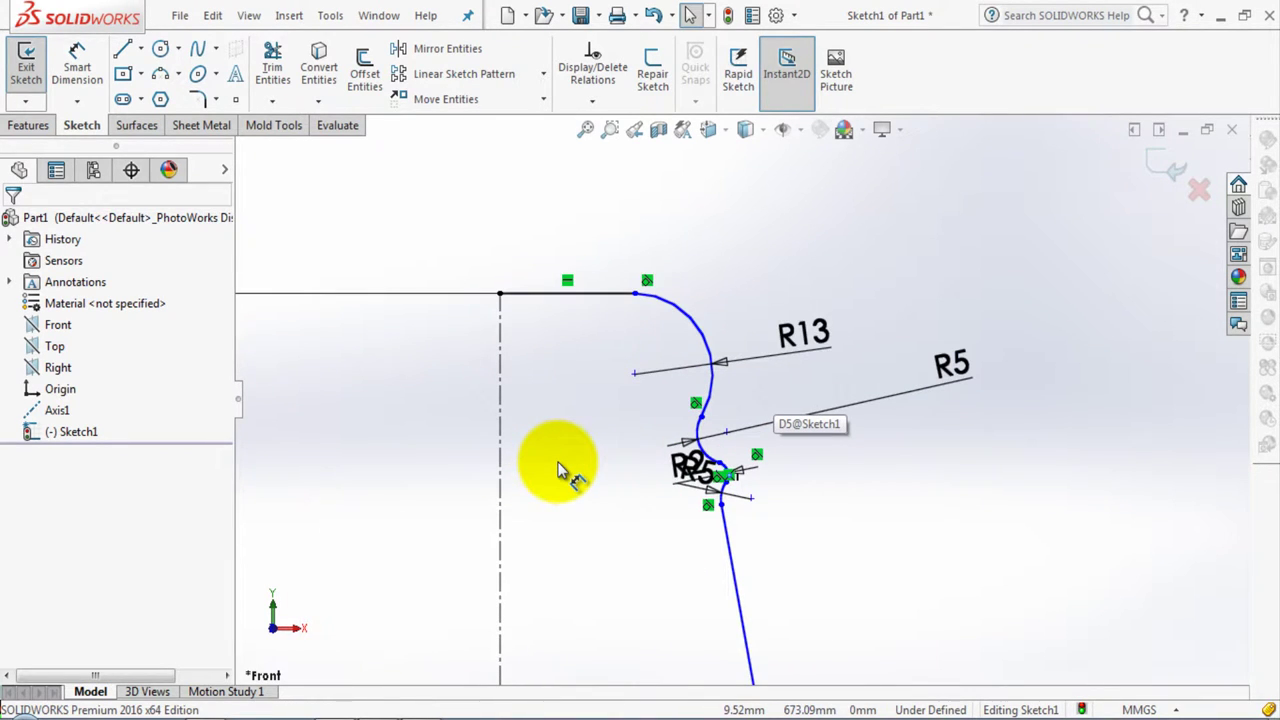
{"action": "scroll", "coordinate": [560, 468], "scroll_direction": "down", "scroll_amount": 2}
{"action": "scroll", "coordinate": [565, 470], "scroll_direction": "down", "scroll_amount": 1}
{"action": "scroll", "coordinate": [937, 532], "scroll_direction": "up", "scroll_amount": 2}
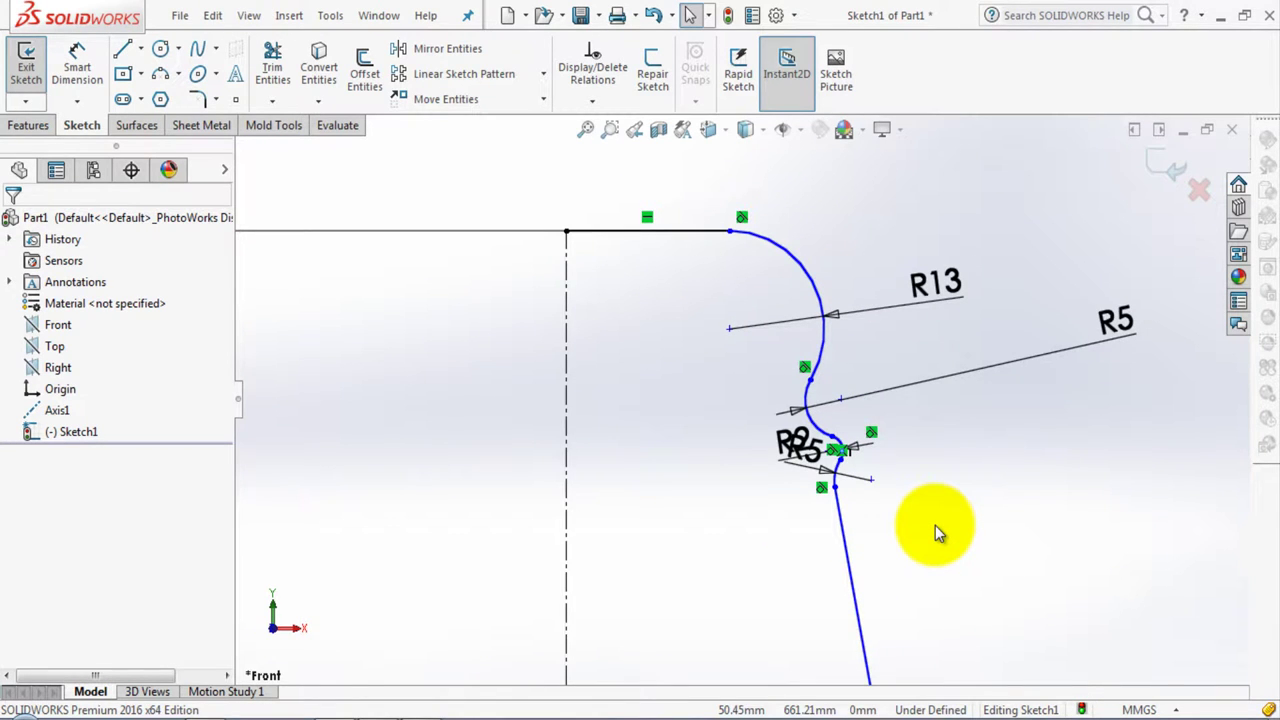
{"action": "scroll", "coordinate": [935, 525], "scroll_direction": "up", "scroll_amount": 1}
{"action": "scroll", "coordinate": [935, 525], "scroll_direction": "up", "scroll_amount": 1}
{"action": "scroll", "coordinate": [935, 525], "scroll_direction": "up", "scroll_amount": 1}
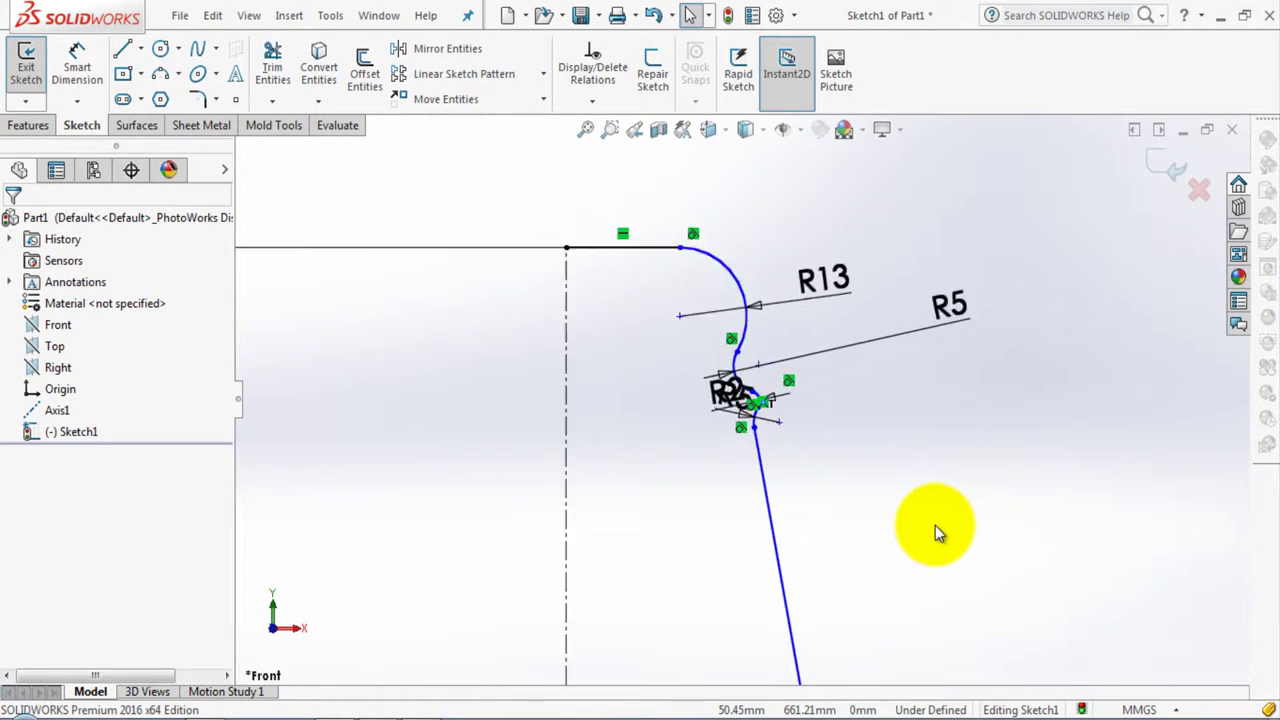
{"action": "scroll", "coordinate": [935, 525], "scroll_direction": "up", "scroll_amount": 1}
{"action": "scroll", "coordinate": [935, 525], "scroll_direction": "up", "scroll_amount": 1}
{"action": "scroll", "coordinate": [935, 525], "scroll_direction": "up", "scroll_amount": 1}
{"action": "scroll", "coordinate": [935, 525], "scroll_direction": "up", "scroll_amount": 1}
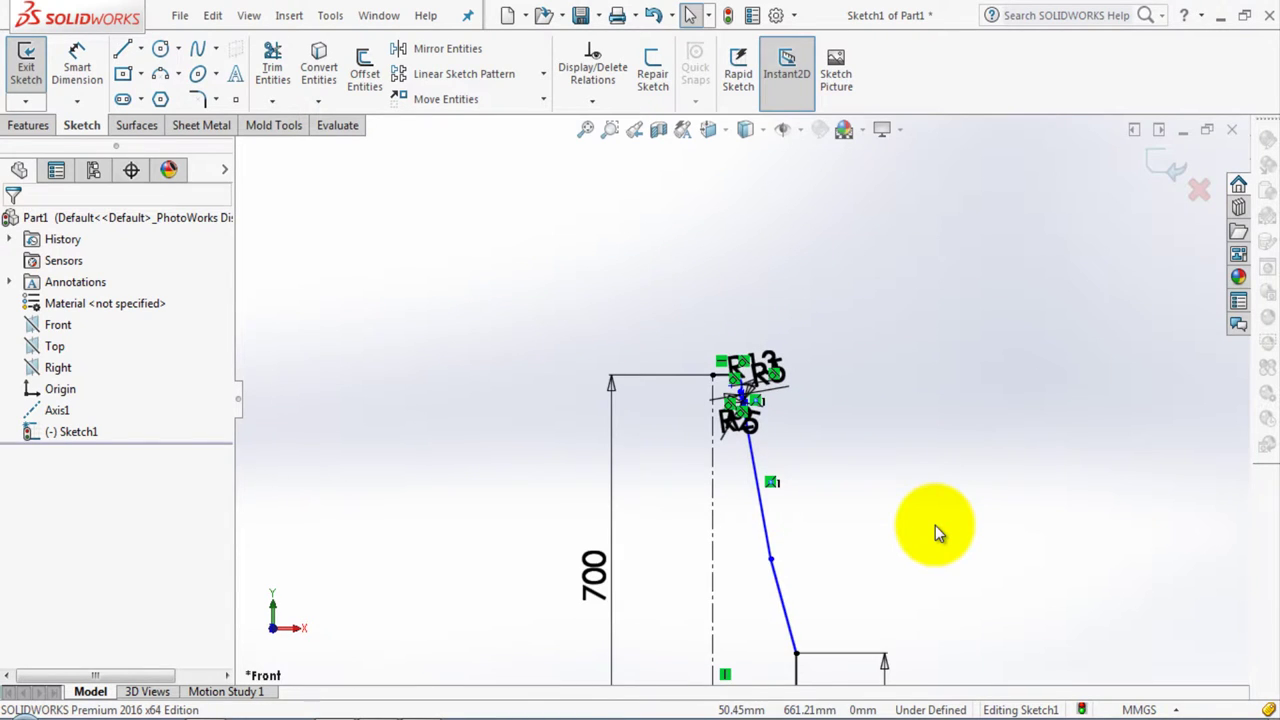
{"action": "scroll", "coordinate": [828, 526], "scroll_direction": "down", "scroll_amount": 1}
{"action": "scroll", "coordinate": [825, 527], "scroll_direction": "up", "scroll_amount": 1}
{"action": "scroll", "coordinate": [822, 527], "scroll_direction": "up", "scroll_amount": 1}
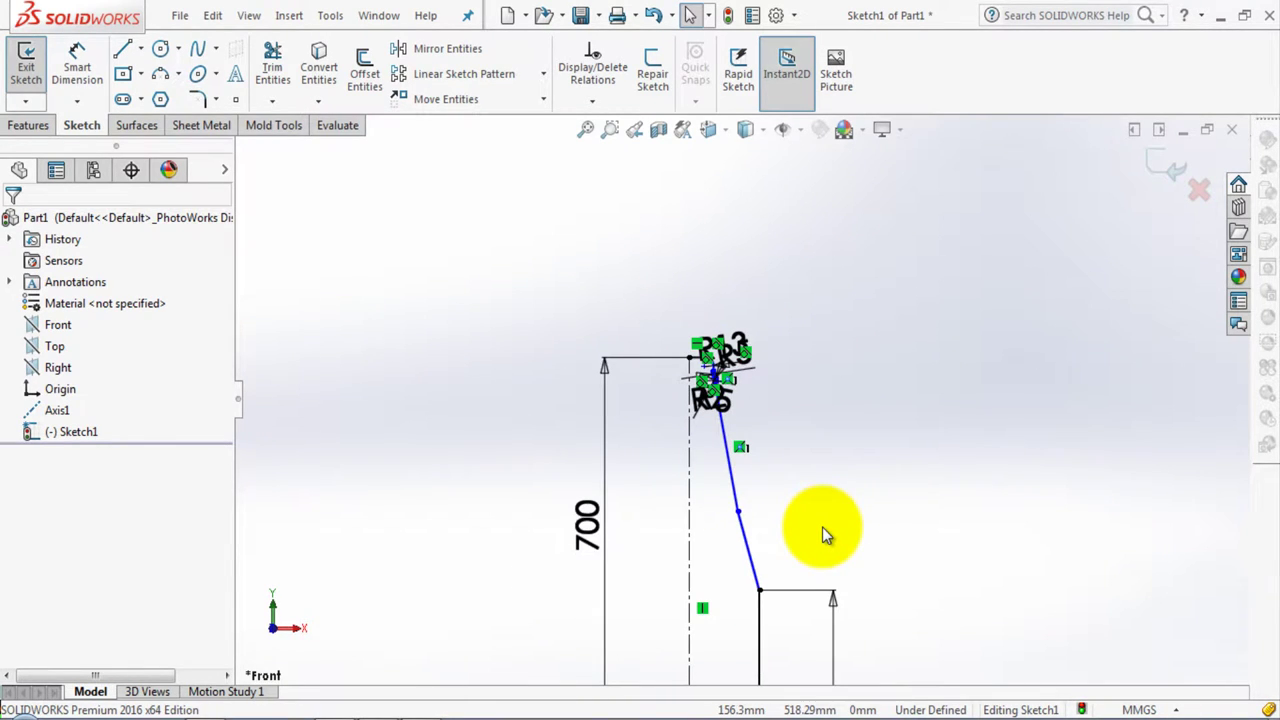
{"action": "scroll", "coordinate": [743, 512], "scroll_direction": "down", "scroll_amount": 1}
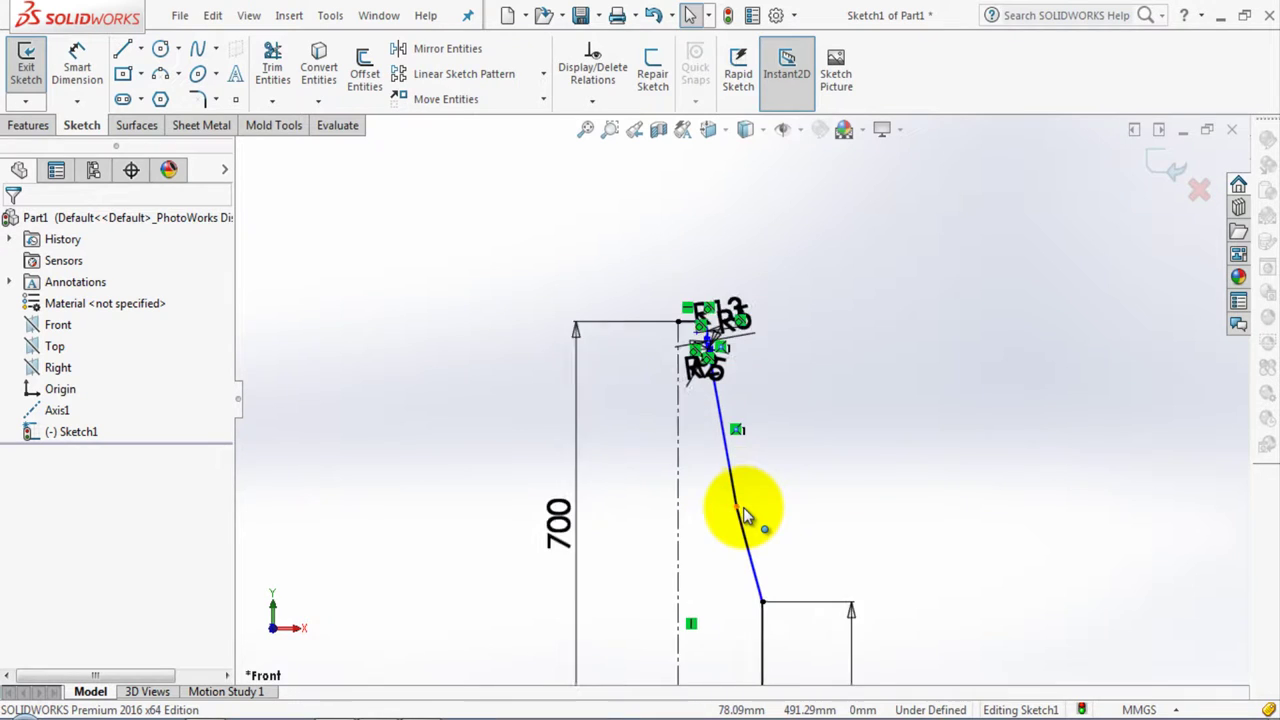
{"action": "scroll", "coordinate": [745, 515], "scroll_direction": "down", "scroll_amount": 1}
{"action": "scroll", "coordinate": [742, 516], "scroll_direction": "down", "scroll_amount": 1}
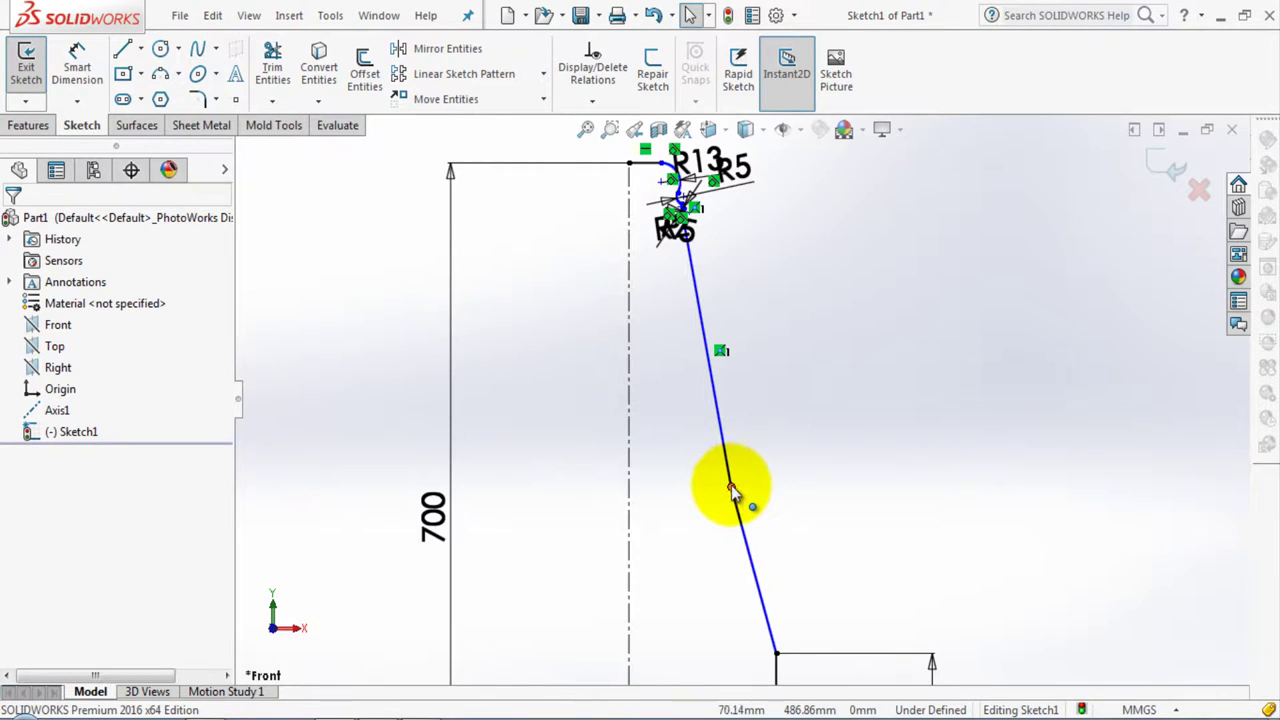
Place a point on the slanted neck line and dimension it 65 mm from the centreline
{"action": "left_click", "coordinate": [731, 488]}
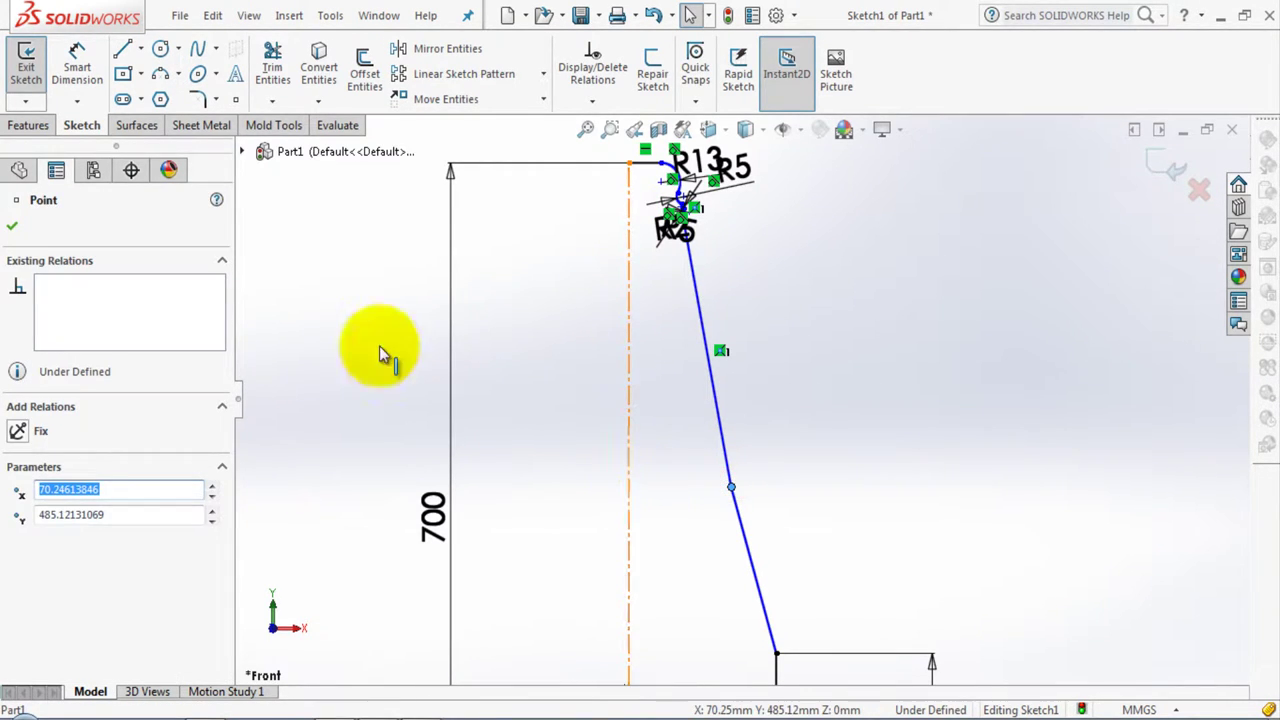
{"action": "left_click", "coordinate": [77, 62]}
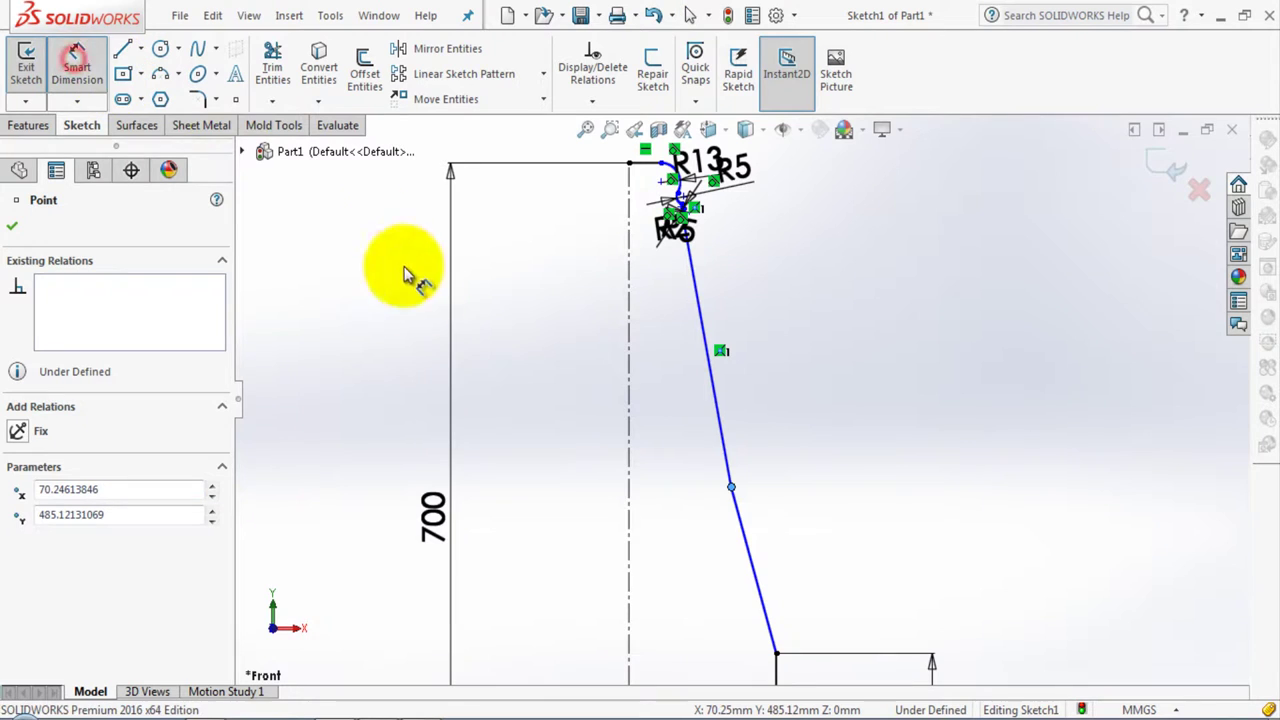
{"action": "left_click", "coordinate": [731, 488]}
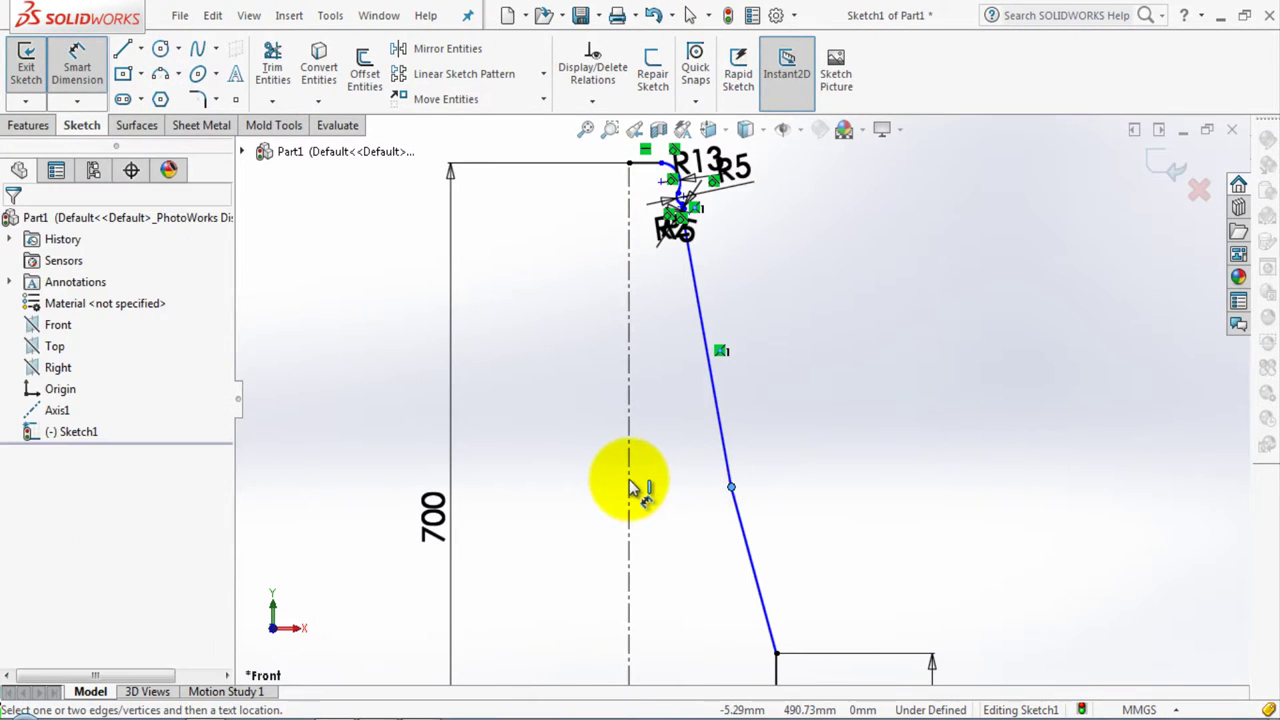
{"action": "left_click", "coordinate": [628, 484]}
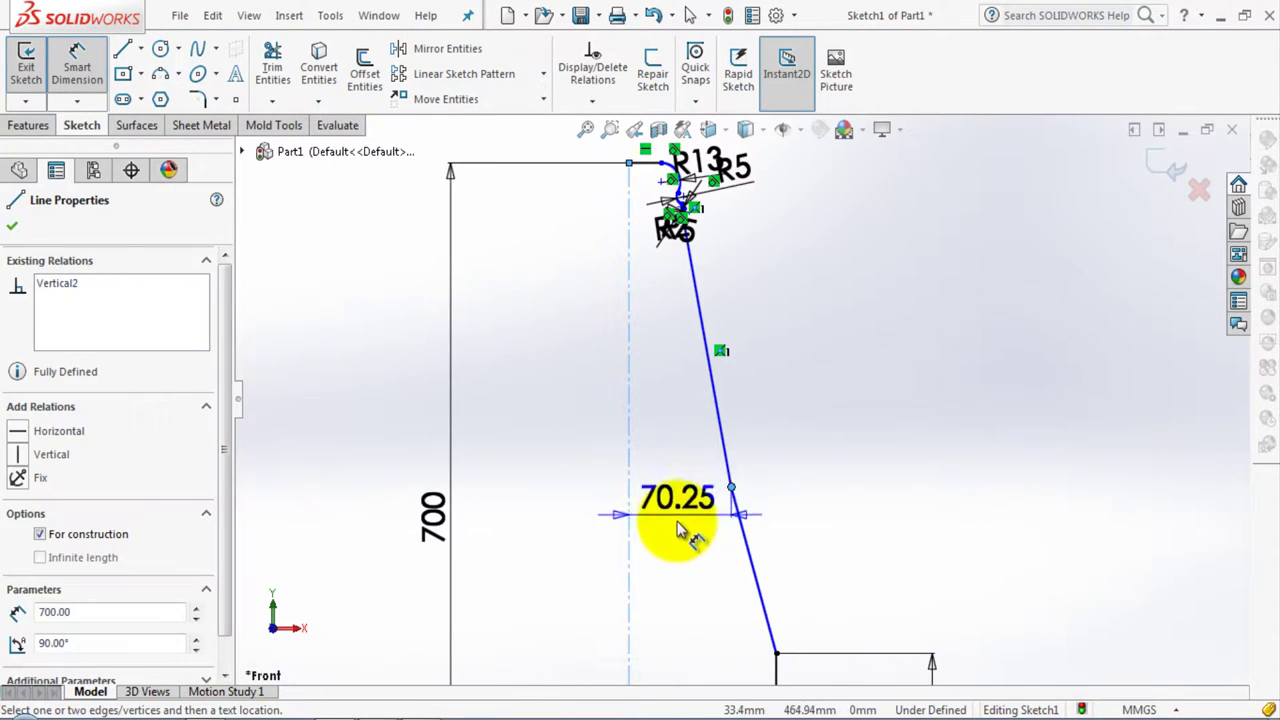
{"action": "left_click", "coordinate": [690, 530]}
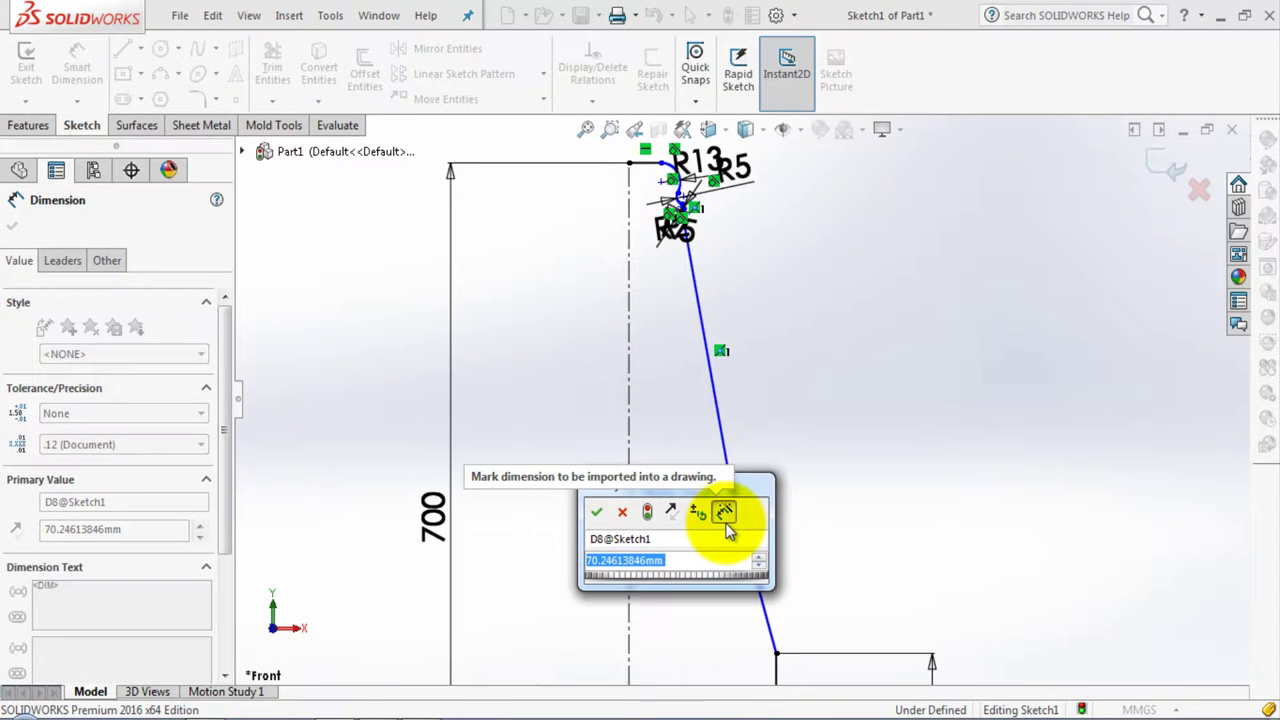
{"action": "type", "text": "65"}
{"action": "key", "text": "Return"}
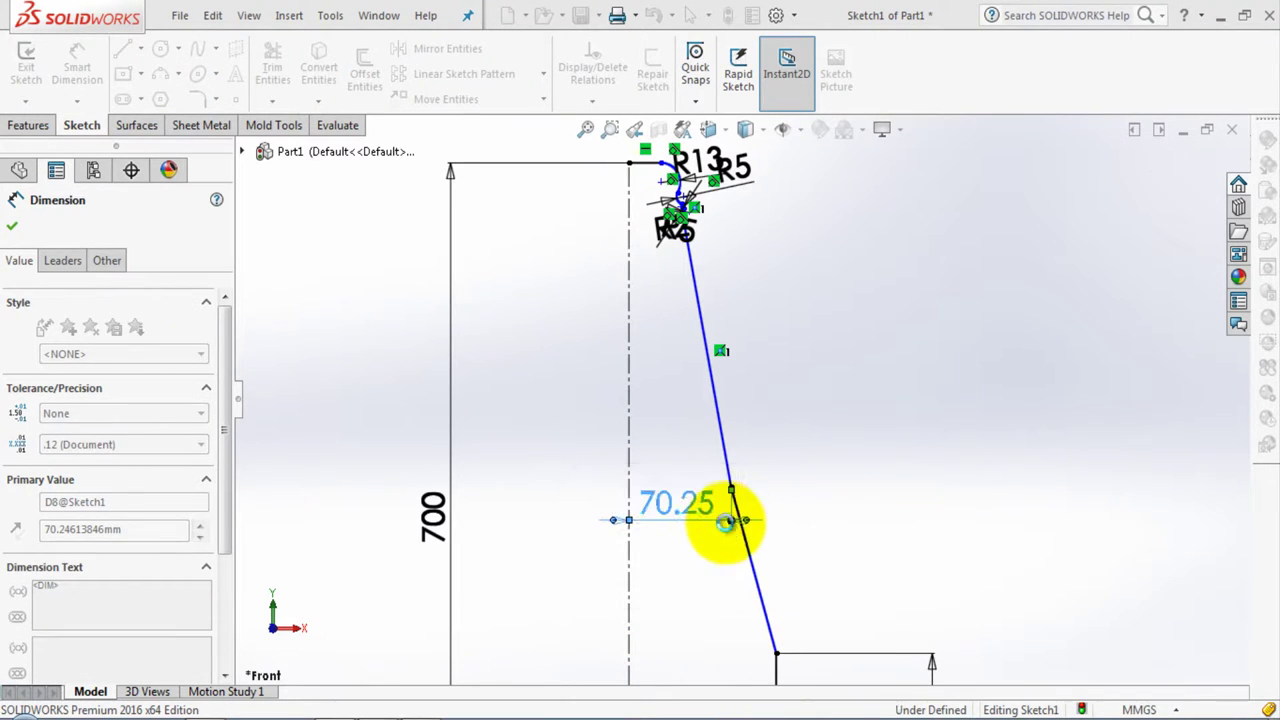
{"action": "scroll", "coordinate": [760, 540], "scroll_direction": "up", "scroll_amount": 3}
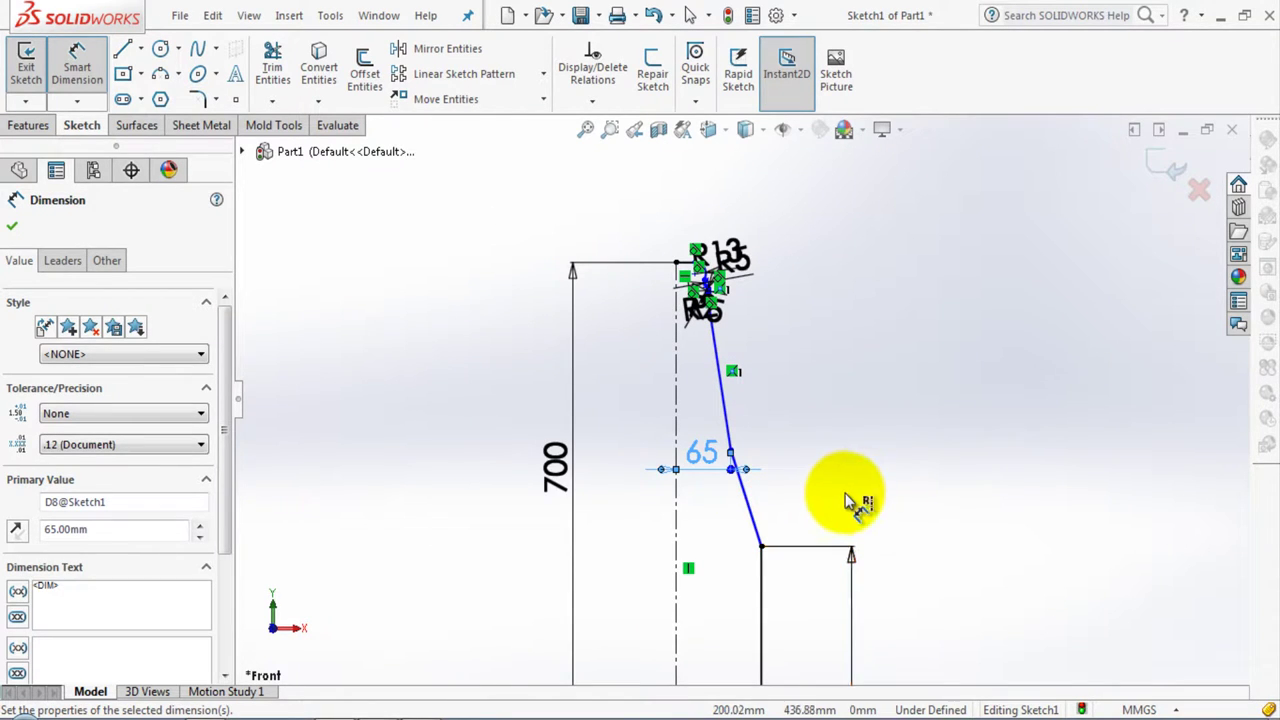
{"action": "scroll", "coordinate": [815, 565], "scroll_direction": "up", "scroll_amount": 1}
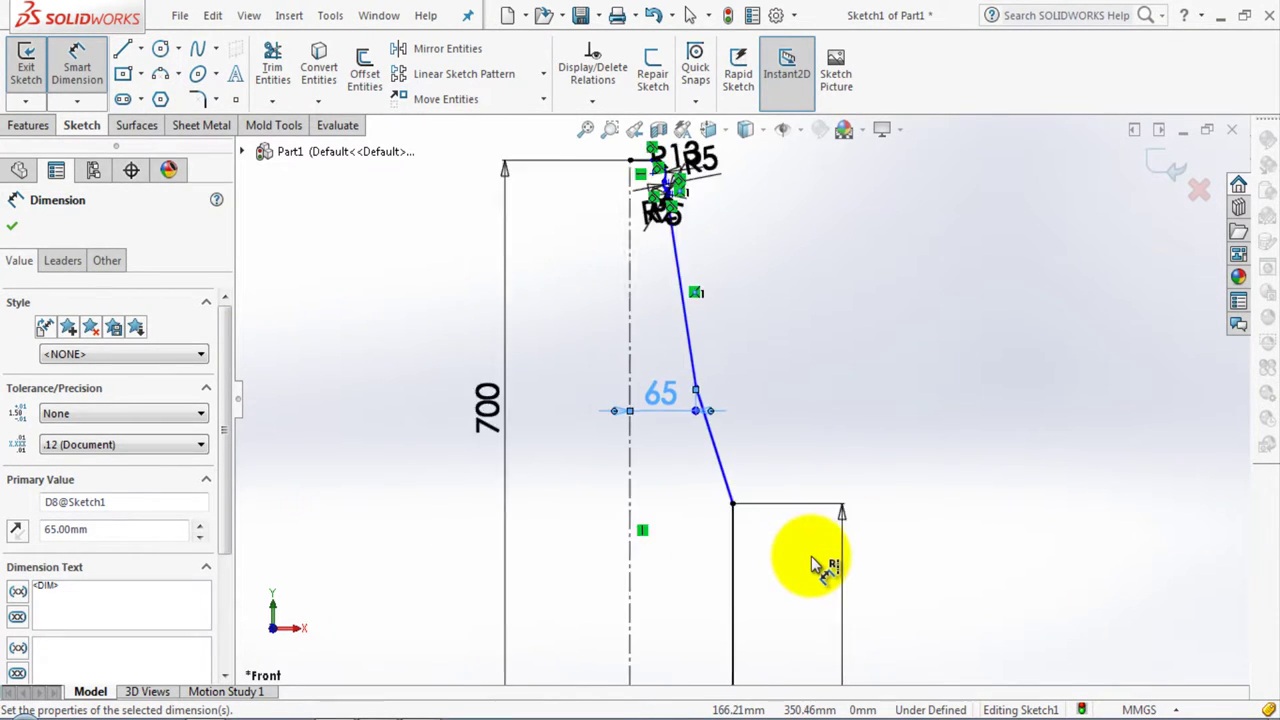
{"action": "scroll", "coordinate": [815, 565], "scroll_direction": "up", "scroll_amount": 1}
{"action": "scroll", "coordinate": [815, 565], "scroll_direction": "up", "scroll_amount": 1}
{"action": "scroll", "coordinate": [714, 612], "scroll_direction": "down", "scroll_amount": 1}
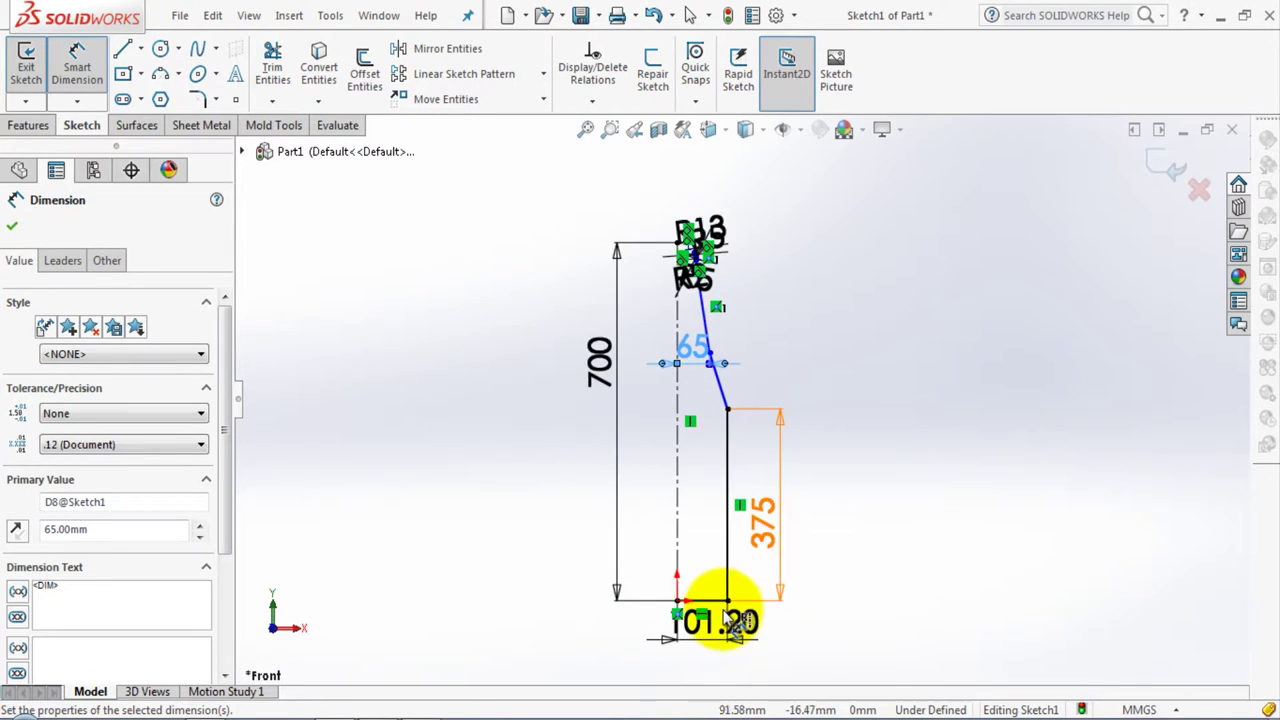
{"action": "scroll", "coordinate": [714, 600], "scroll_direction": "down", "scroll_amount": 2}
{"action": "scroll", "coordinate": [714, 588], "scroll_direction": "down", "scroll_amount": 2}
{"action": "scroll", "coordinate": [693, 572], "scroll_direction": "up", "scroll_amount": 1}
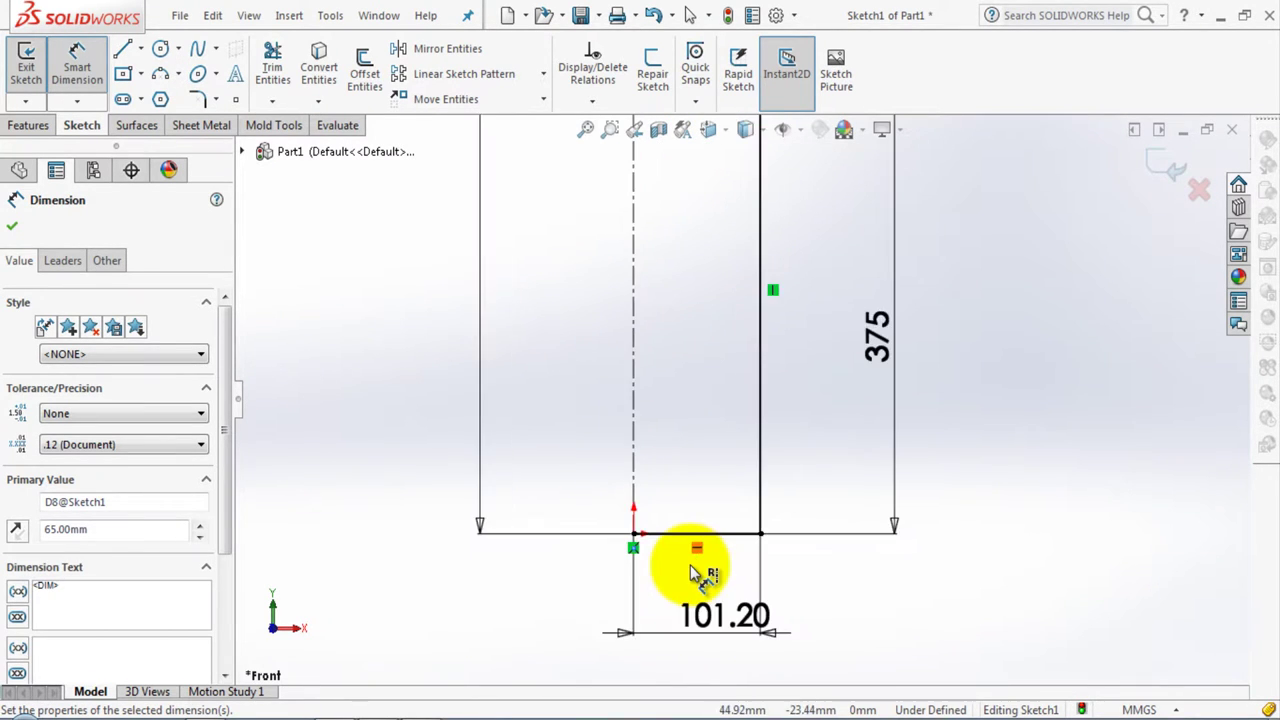
{"action": "scroll", "coordinate": [695, 571], "scroll_direction": "up", "scroll_amount": 1}
{"action": "scroll", "coordinate": [700, 571], "scroll_direction": "up", "scroll_amount": 2}
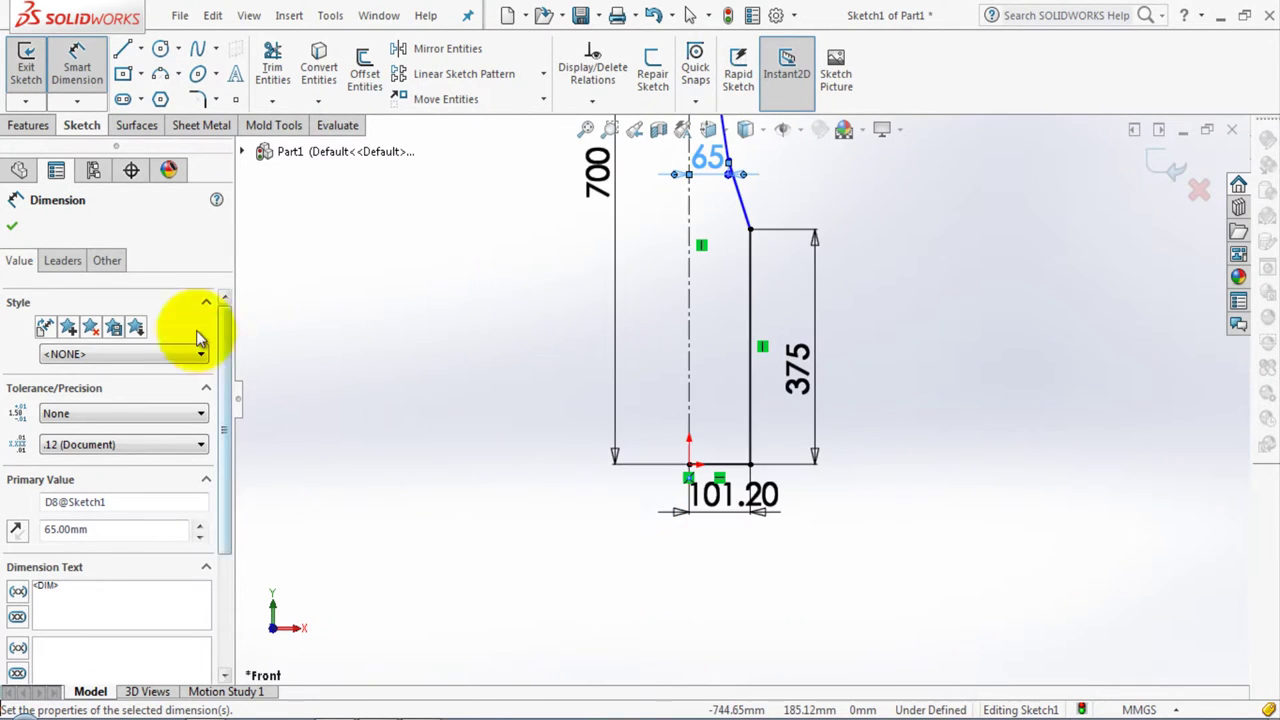
{"action": "left_click", "coordinate": [14, 230]}
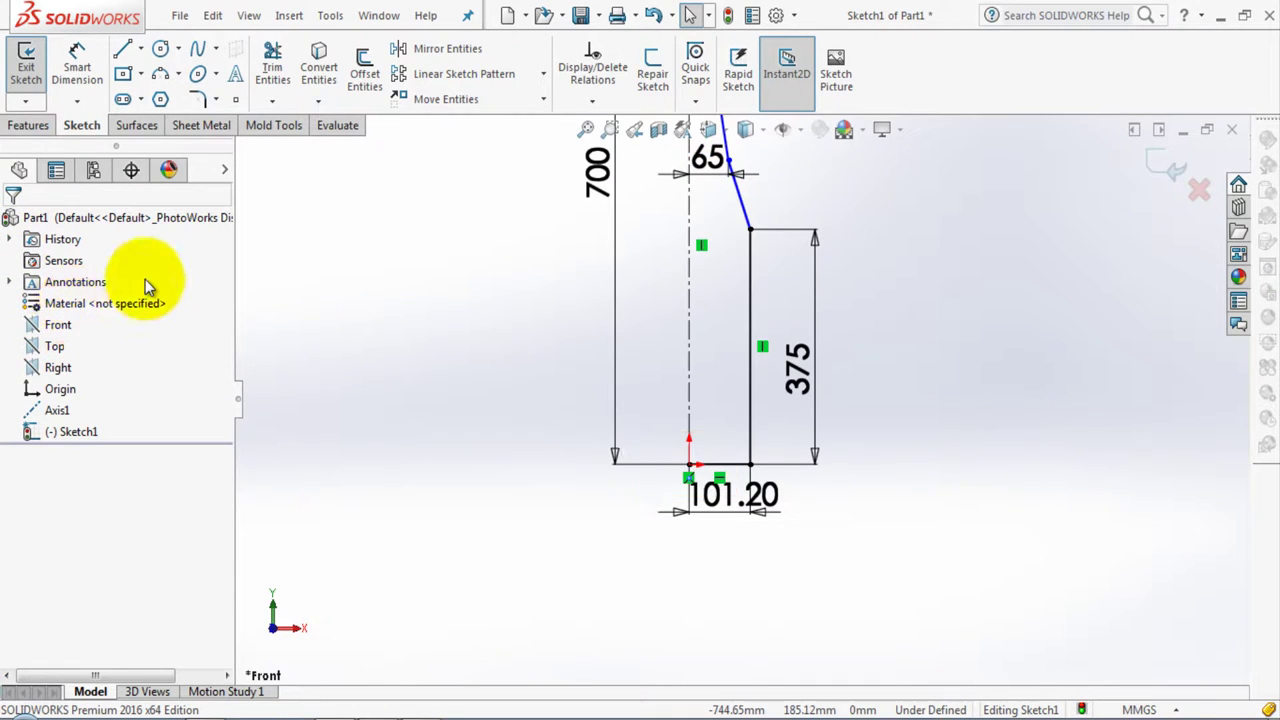
{"action": "scroll", "coordinate": [410, 290], "scroll_direction": "up", "scroll_amount": 2}
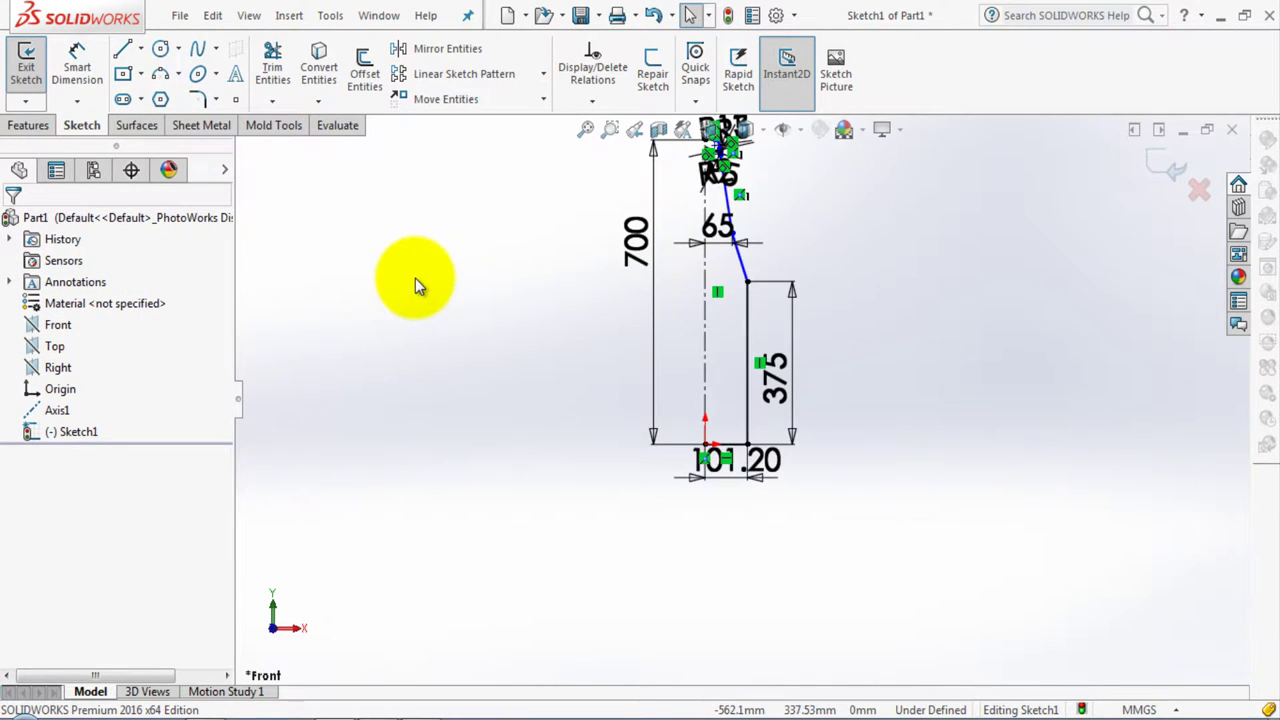
{"action": "scroll", "coordinate": [594, 223], "scroll_direction": "down", "scroll_amount": 2}
{"action": "scroll", "coordinate": [560, 213], "scroll_direction": "down", "scroll_amount": 1}
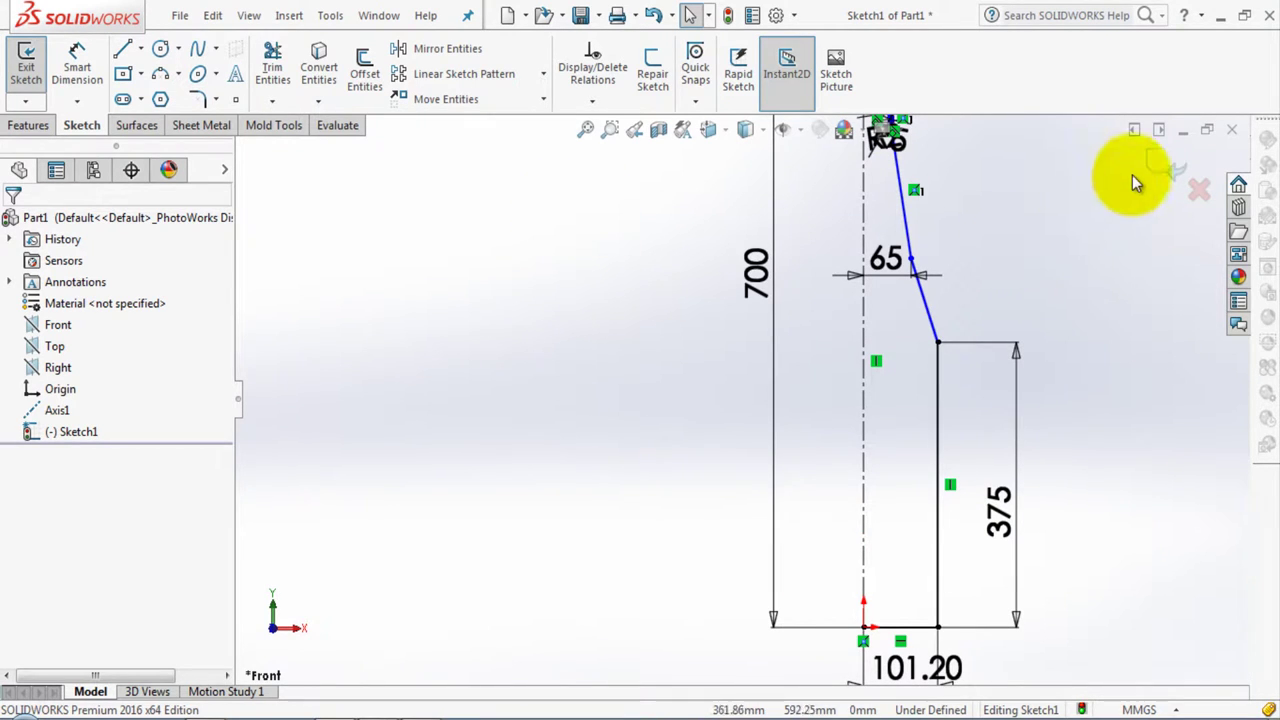
Exit the bottle profile sketch
{"action": "left_click", "coordinate": [1160, 170]}
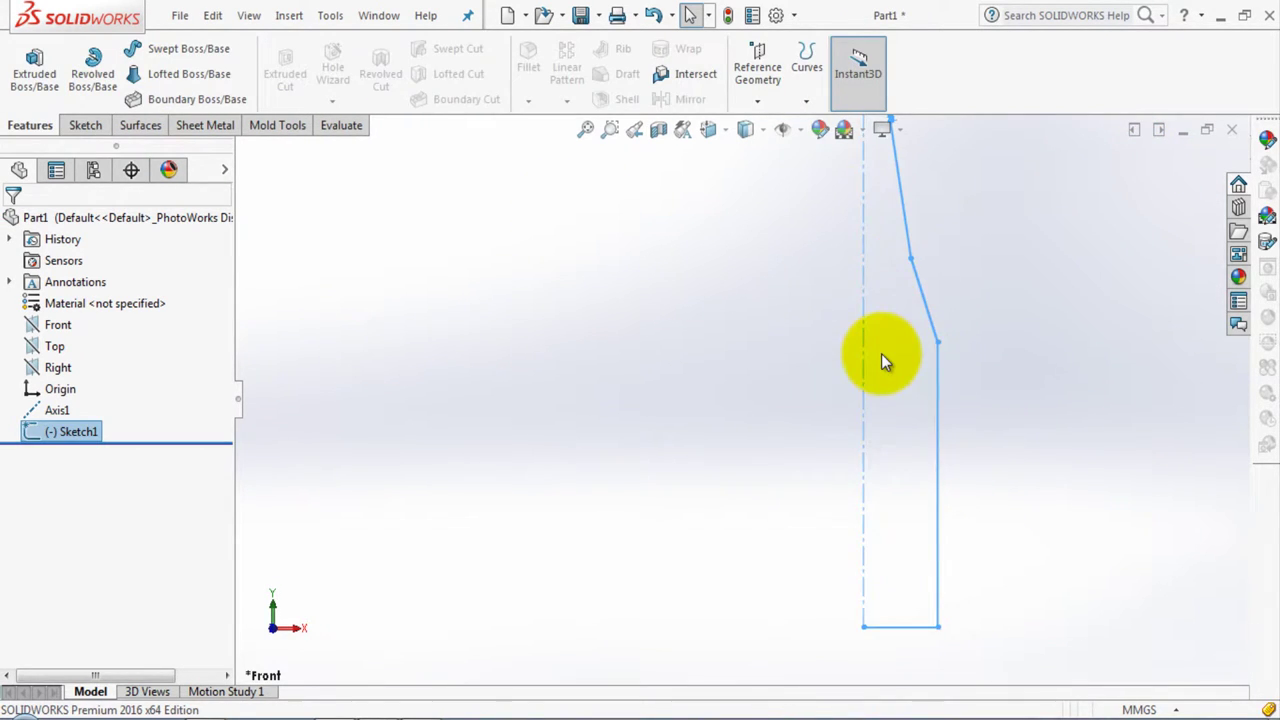
{"action": "scroll", "coordinate": [860, 345], "scroll_direction": "up", "scroll_amount": 2}
{"action": "scroll", "coordinate": [833, 333], "scroll_direction": "down", "scroll_amount": 1}
{"action": "scroll", "coordinate": [712, 294], "scroll_direction": "down", "scroll_amount": 1}
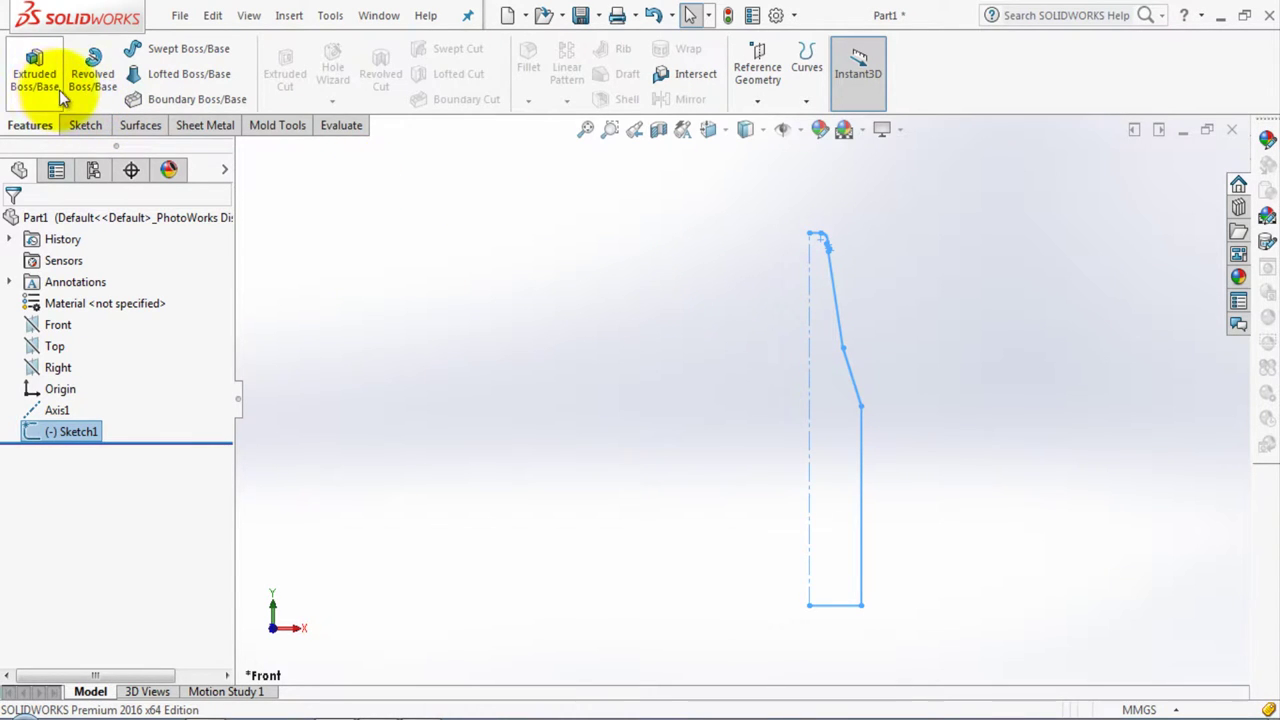
Revolve the profile 360° about the centreline, letting the open sketch auto-close
{"action": "left_click", "coordinate": [105, 93]}
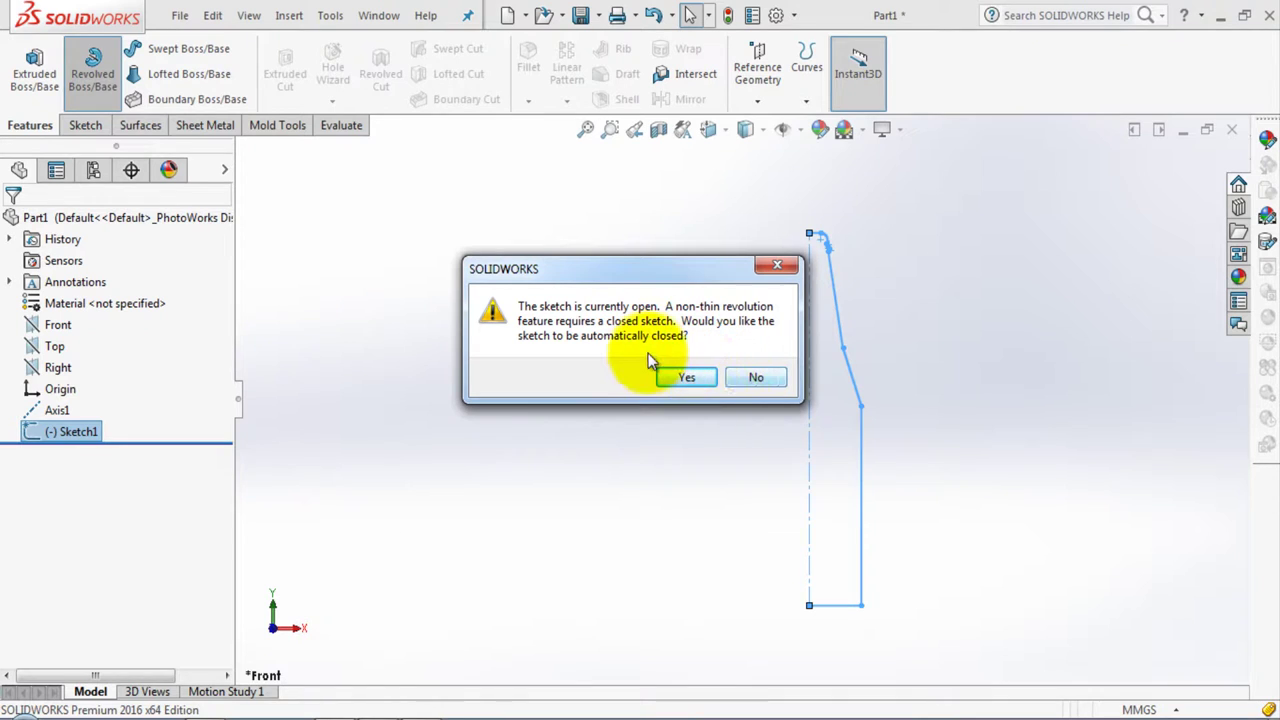
{"action": "left_click", "coordinate": [668, 376]}
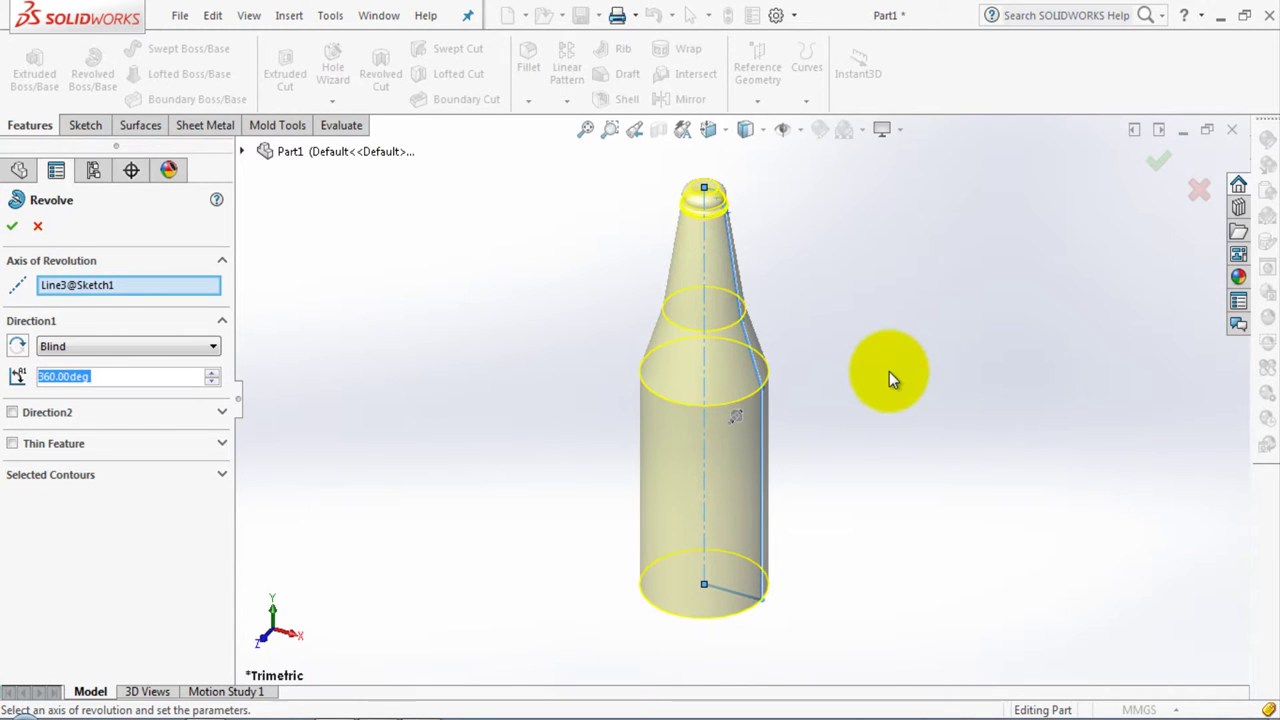
{"action": "mouse_move", "coordinate": [889, 371]}
{"action": "middle_mouse_down"}
{"action": "mouse_move", "coordinate": [840, 258]}
{"action": "mouse_move", "coordinate": [866, 311]}
{"action": "middle_mouse_up"}
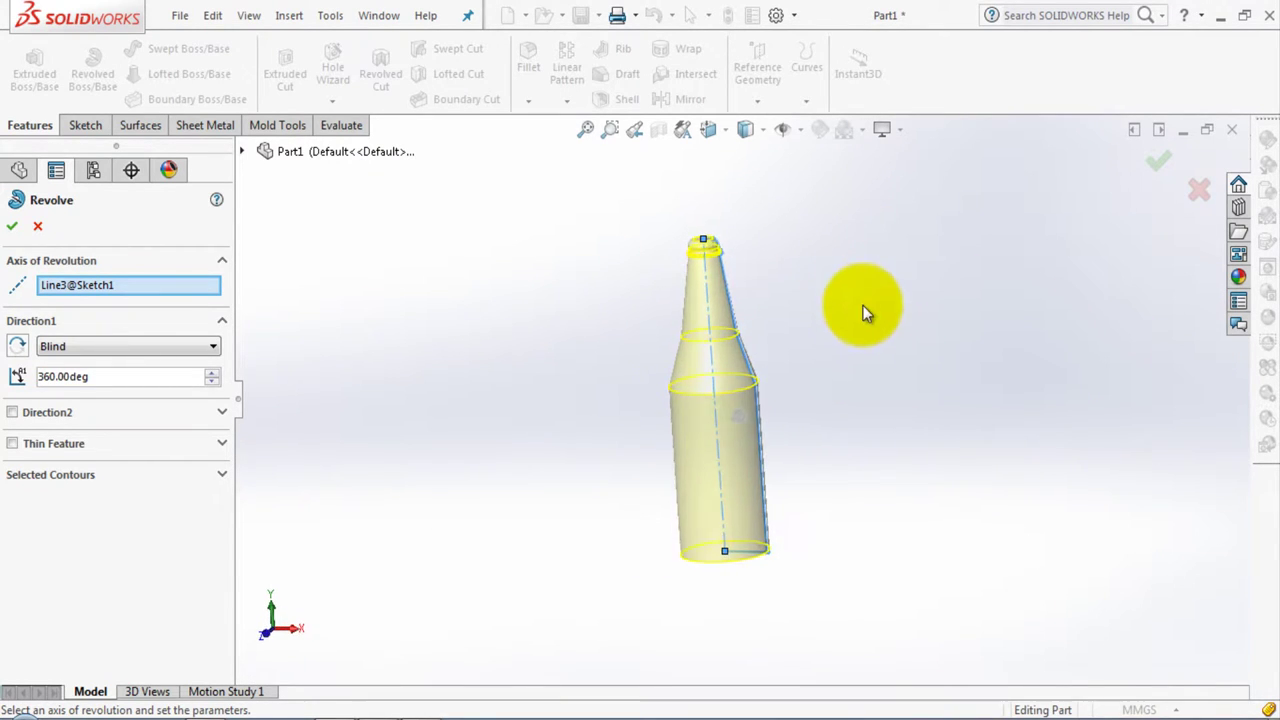
{"action": "mouse_move", "coordinate": [857, 434]}
{"action": "middle_mouse_down"}
{"action": "mouse_move", "coordinate": [855, 270]}
{"action": "mouse_move", "coordinate": [863, 566]}
{"action": "middle_mouse_up"}
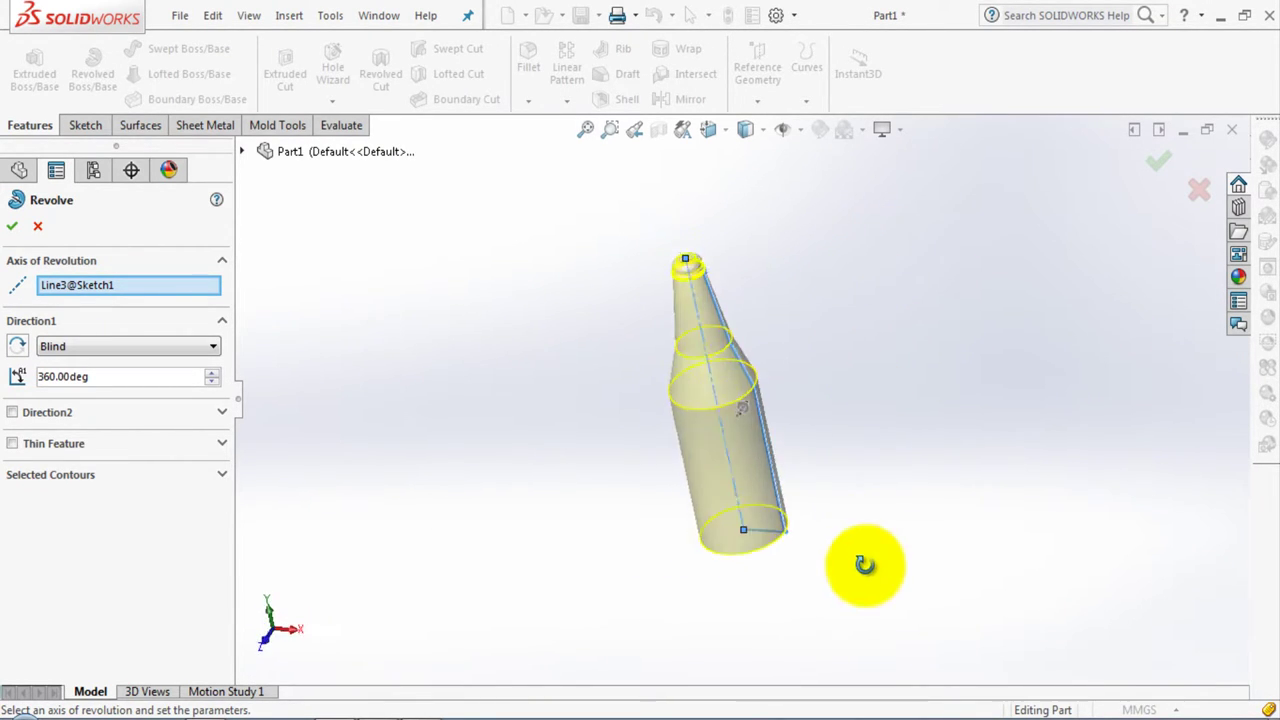
{"action": "scroll", "coordinate": [710, 280], "scroll_direction": "down", "scroll_amount": 3}
{"action": "scroll", "coordinate": [700, 262], "scroll_direction": "down", "scroll_amount": 2}
{"action": "scroll", "coordinate": [632, 380], "scroll_direction": "down", "scroll_amount": 2}
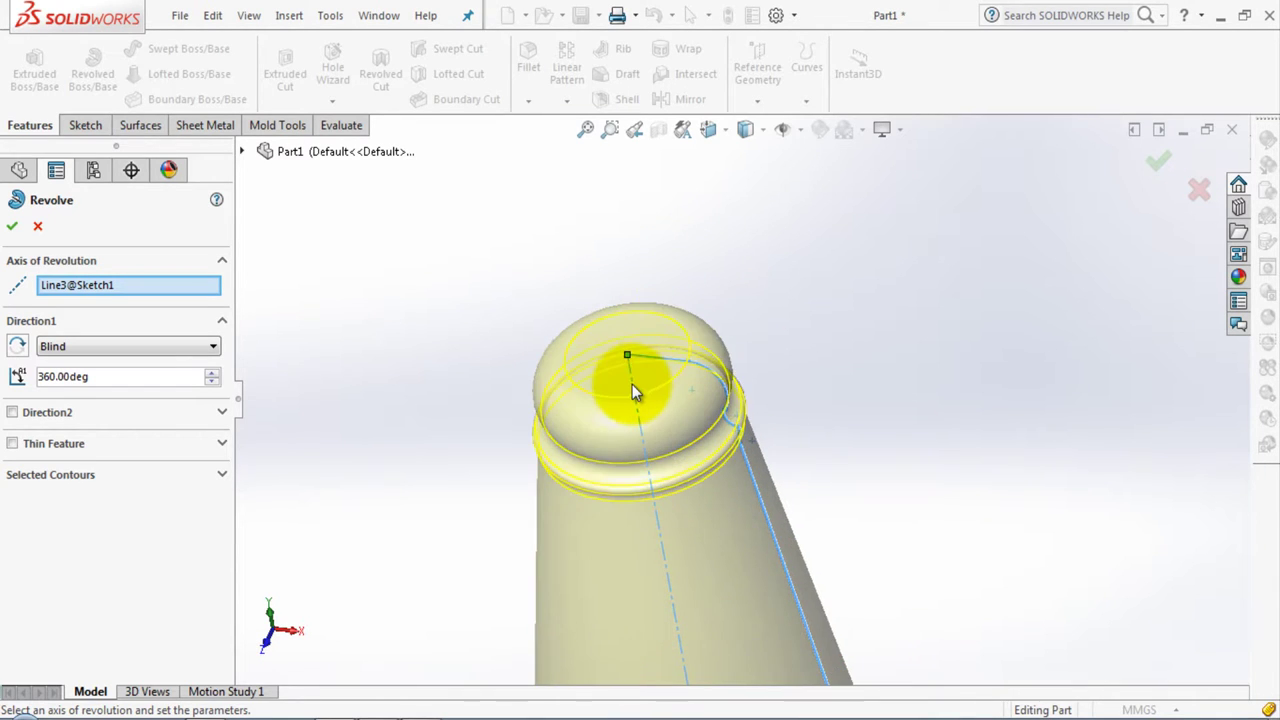
{"action": "scroll", "coordinate": [684, 358], "scroll_direction": "up", "scroll_amount": 3}
{"action": "scroll", "coordinate": [686, 362], "scroll_direction": "up", "scroll_amount": 2}
{"action": "scroll", "coordinate": [706, 425], "scroll_direction": "up", "scroll_amount": 2}
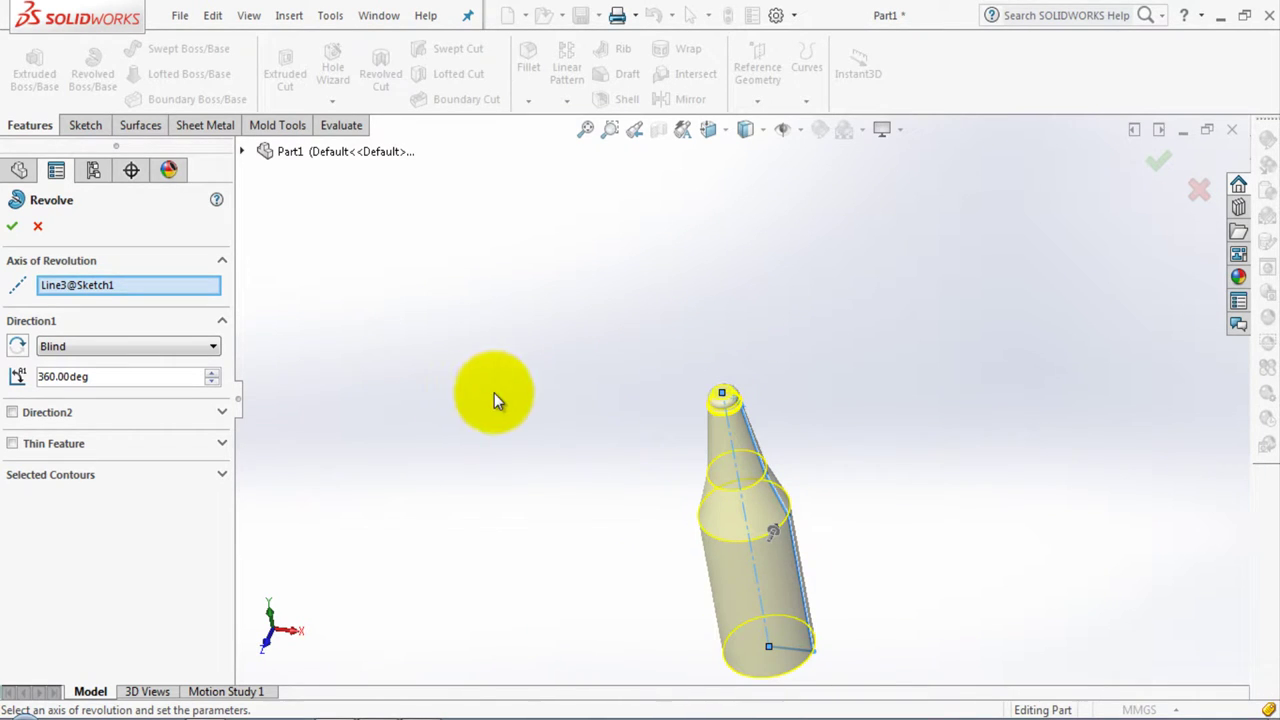
{"action": "left_click", "coordinate": [14, 228]}
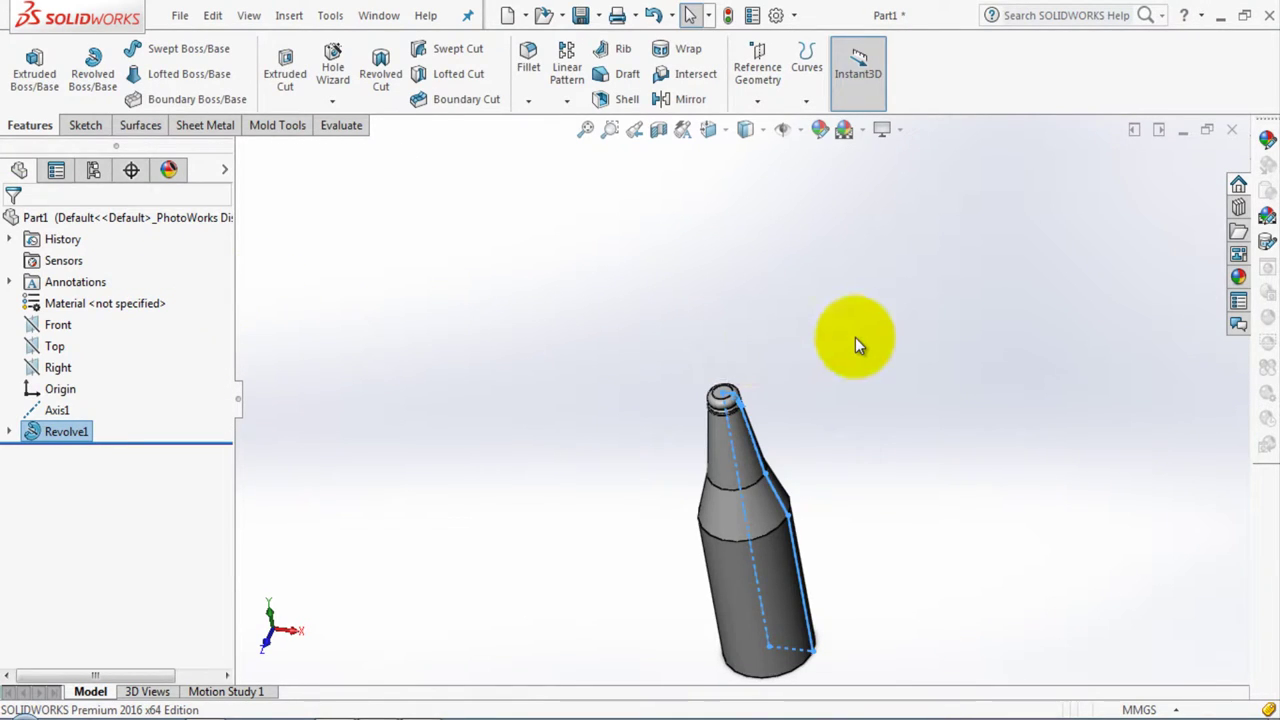
{"action": "mouse_move", "coordinate": [700, 391]}
{"action": "middle_mouse_down"}
{"action": "mouse_move", "coordinate": [712, 663]}
{"action": "mouse_move", "coordinate": [890, 461]}
{"action": "mouse_move", "coordinate": [909, 323]}
{"action": "middle_mouse_up"}
{"action": "scroll", "coordinate": [749, 611], "scroll_direction": "down", "scroll_amount": 3}
{"action": "scroll", "coordinate": [746, 605], "scroll_direction": "down", "scroll_amount": 2}
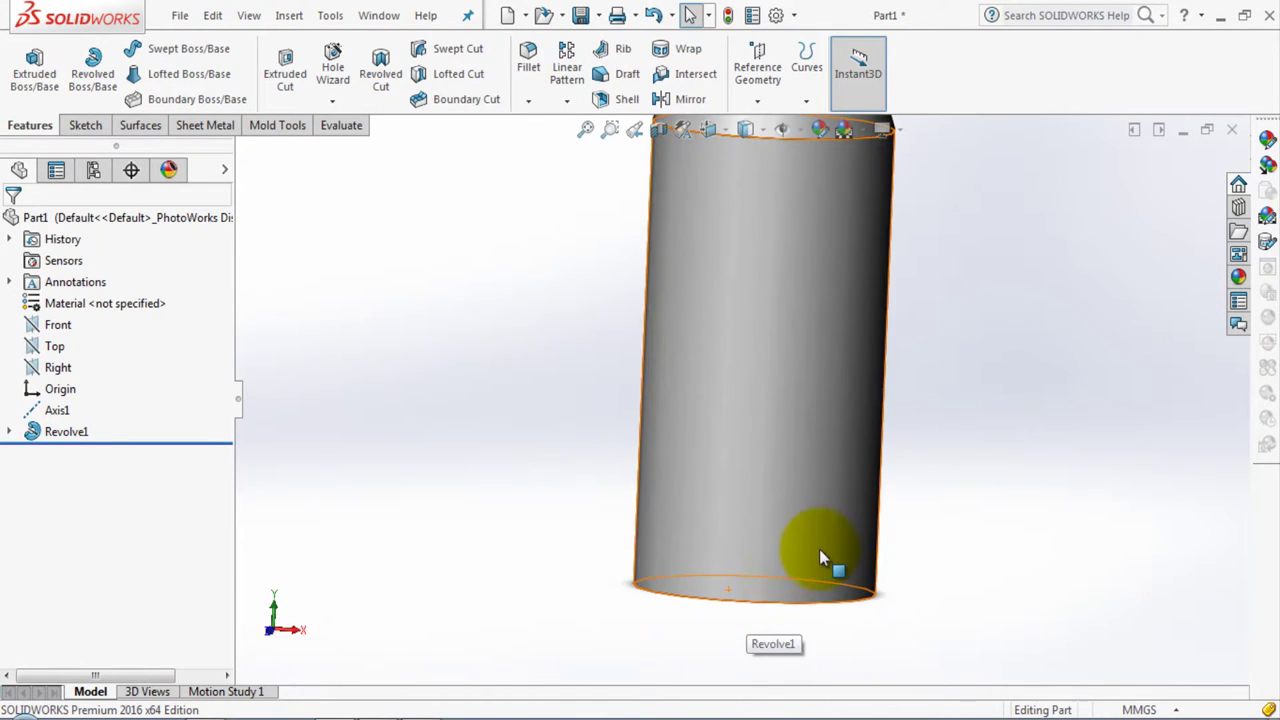
Start a fillet on the bottom edge, then clear the edge selection
{"action": "left_click", "coordinate": [527, 60]}
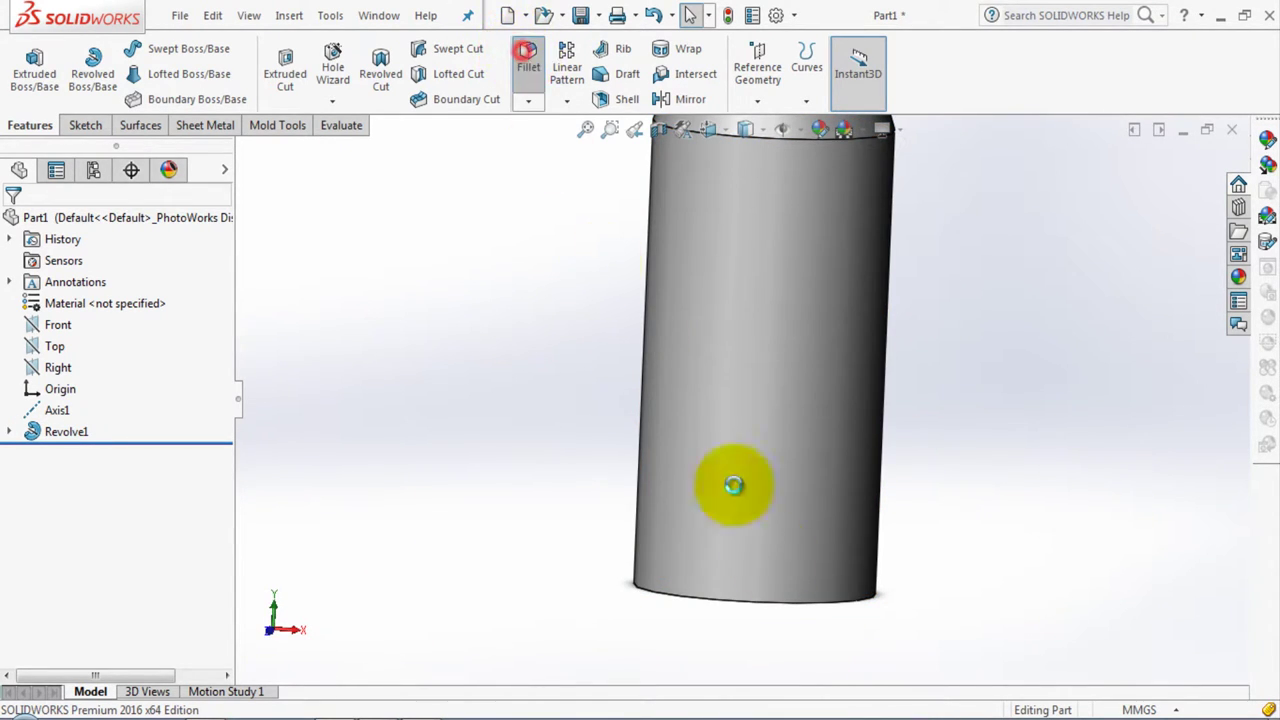
{"action": "left_click", "coordinate": [731, 486]}
{"action": "mouse_move", "coordinate": [820, 680]}
{"action": "middle_mouse_down"}
{"action": "mouse_move", "coordinate": [829, 523]}
{"action": "mouse_move", "coordinate": [792, 600]}
{"action": "middle_mouse_up"}
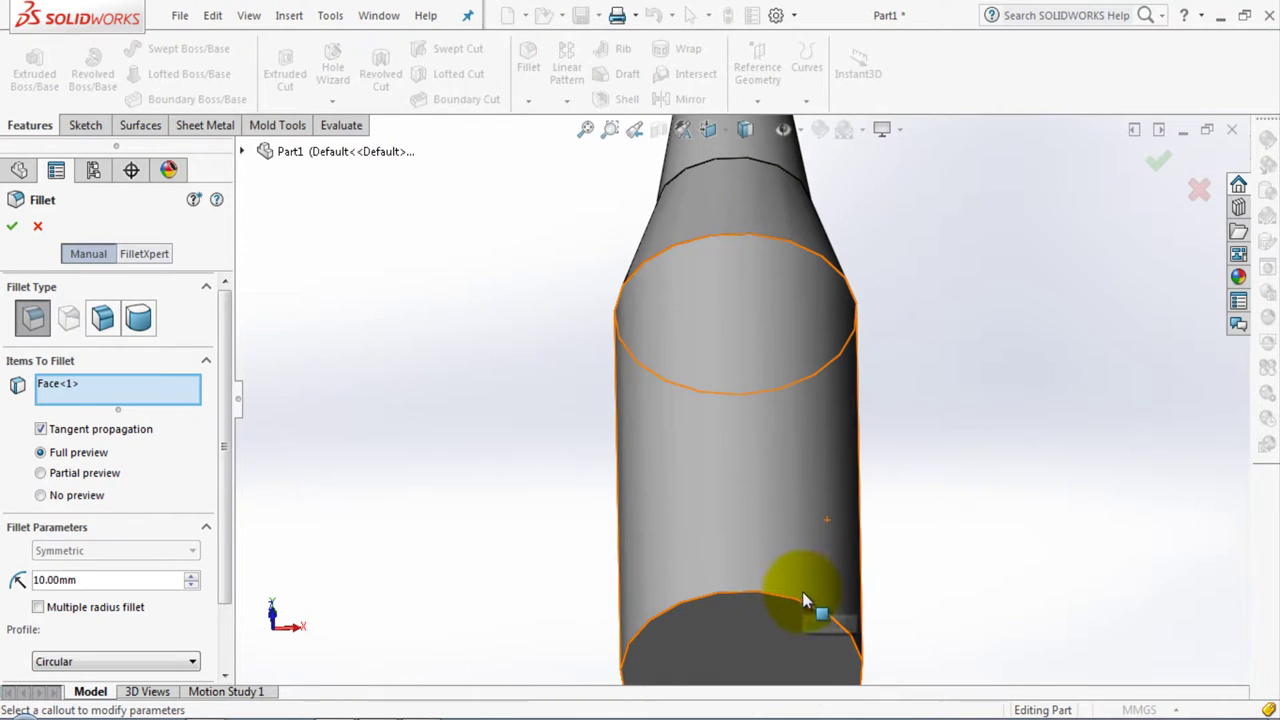
{"action": "left_click", "coordinate": [807, 601]}
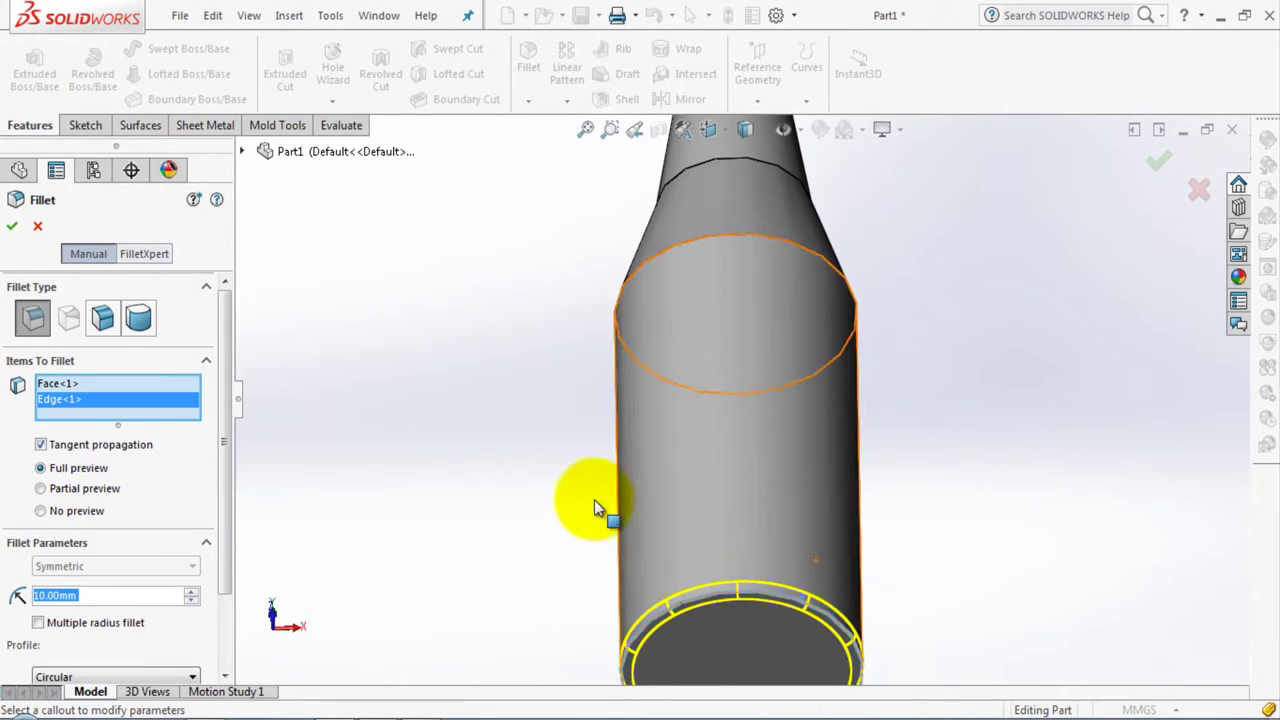
{"action": "mouse_move", "coordinate": [534, 531]}
{"action": "middle_mouse_down"}
{"action": "mouse_move", "coordinate": [603, 489]}
{"action": "mouse_move", "coordinate": [663, 691]}
{"action": "middle_mouse_up"}
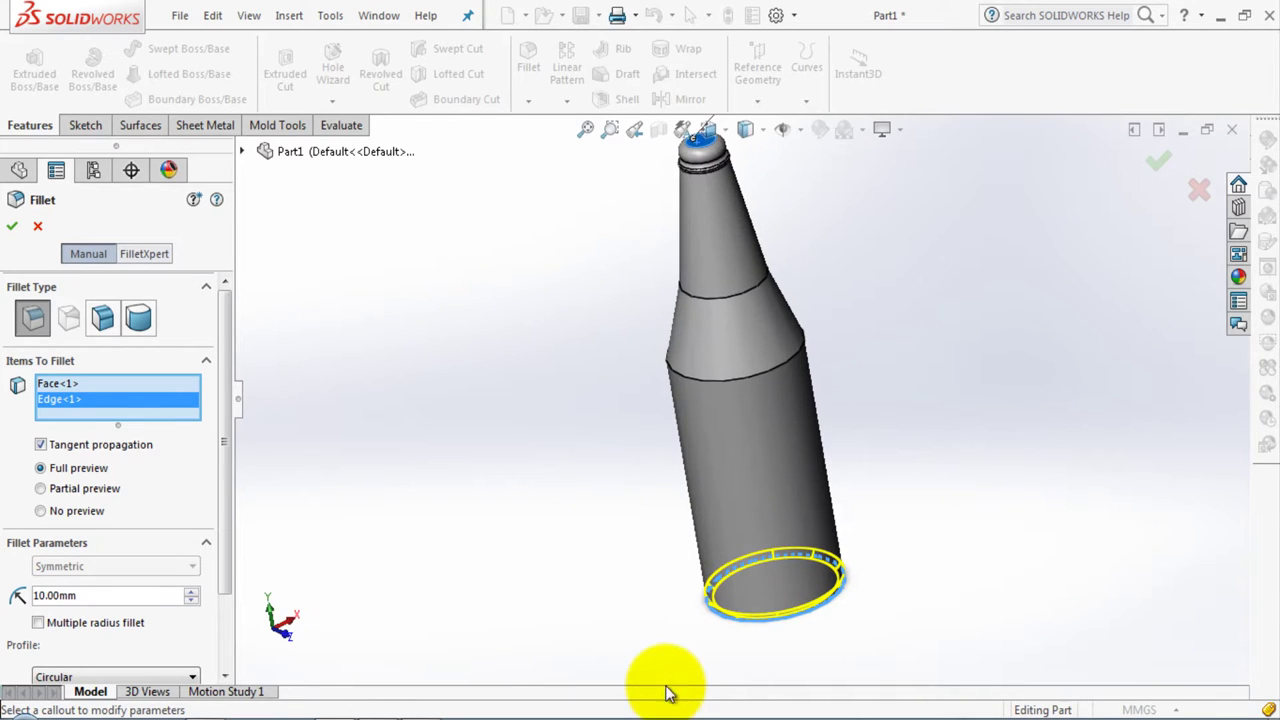
{"action": "right_click", "coordinate": [63, 387]}
{"action": "left_click", "coordinate": [124, 402]}
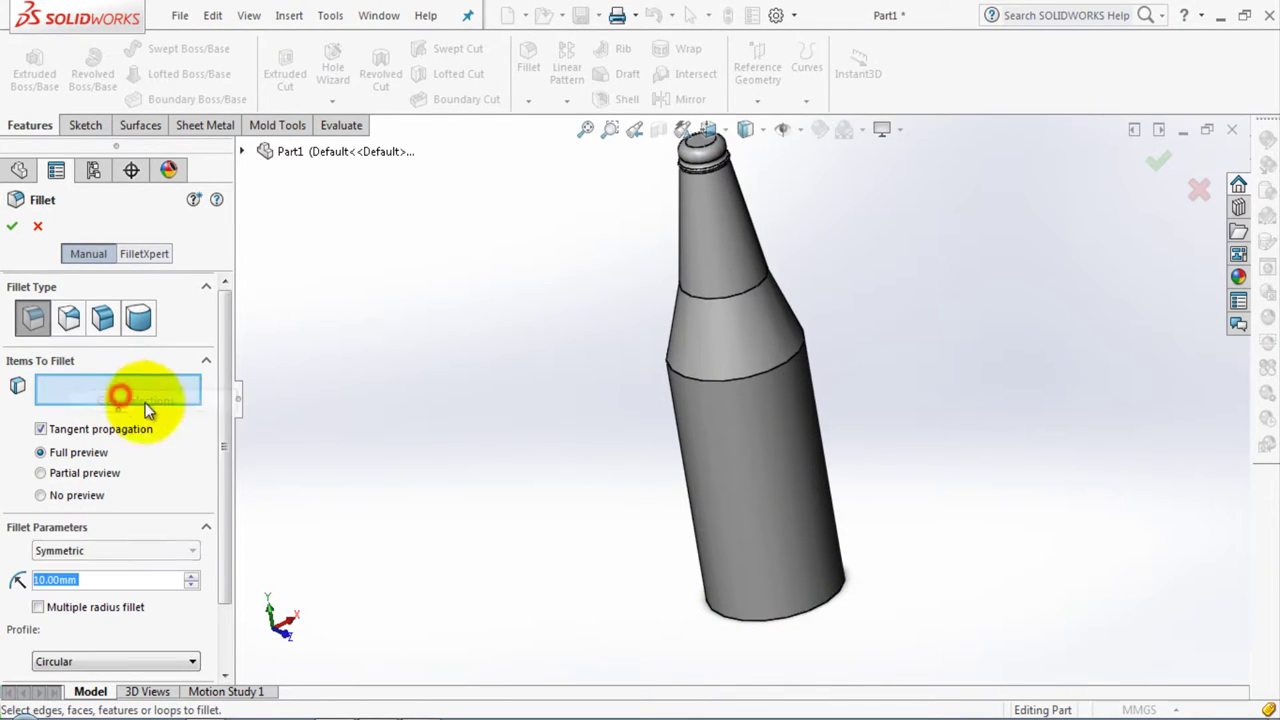
{"action": "mouse_move", "coordinate": [780, 643]}
{"action": "middle_mouse_down"}
{"action": "mouse_move", "coordinate": [818, 468]}
{"action": "mouse_move", "coordinate": [799, 551]}
{"action": "middle_mouse_up"}
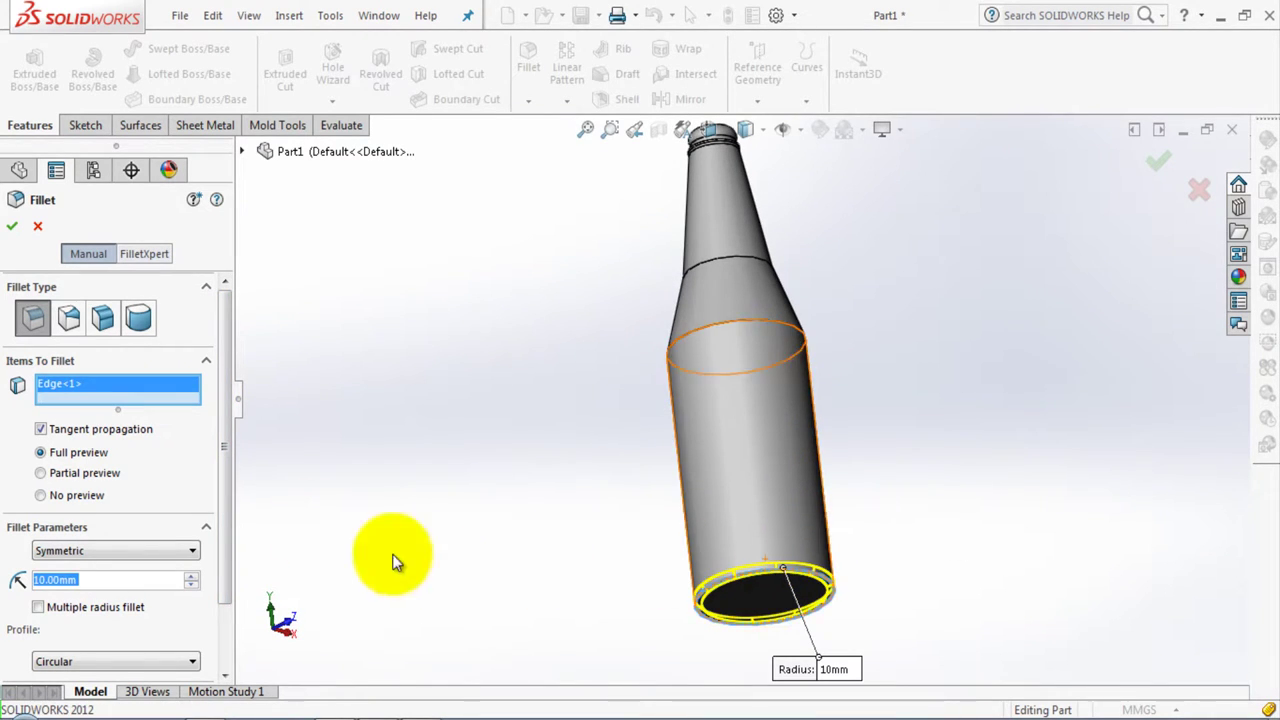
Add the upper body edge and set the fillet radius to 10 mm
{"action": "left_click", "coordinate": [719, 324]}
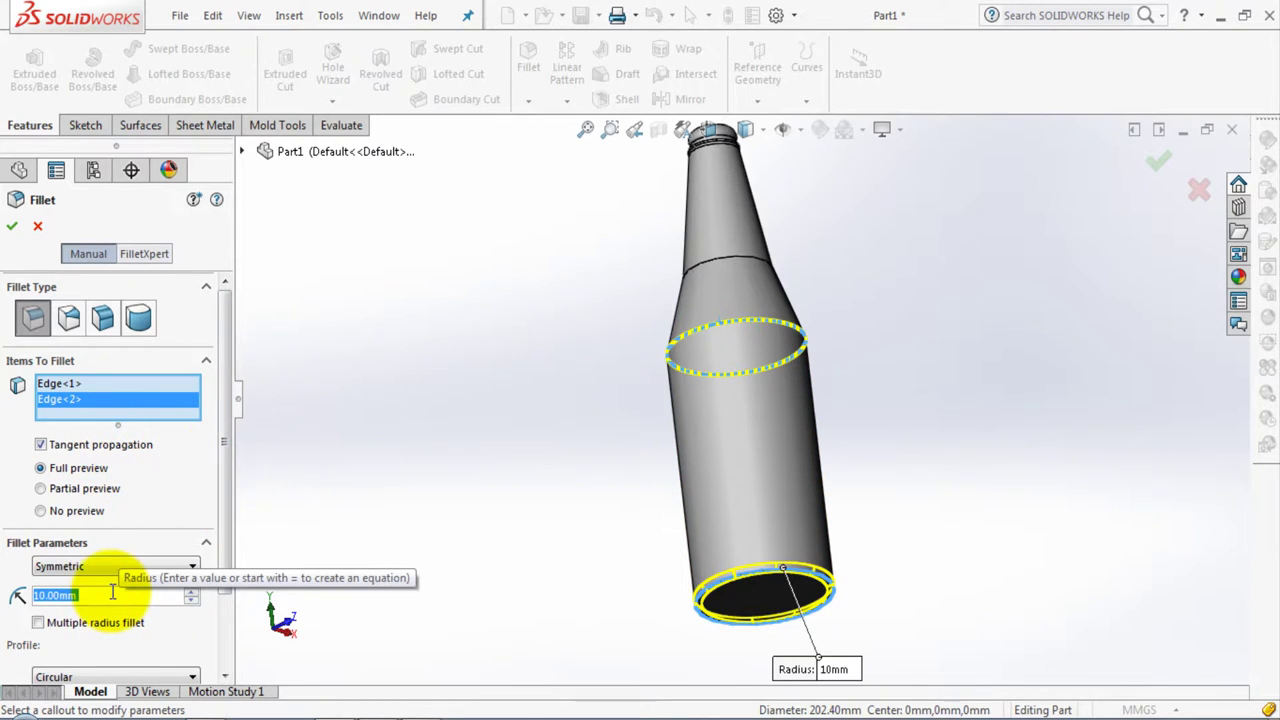
{"action": "type", "text": "3"}
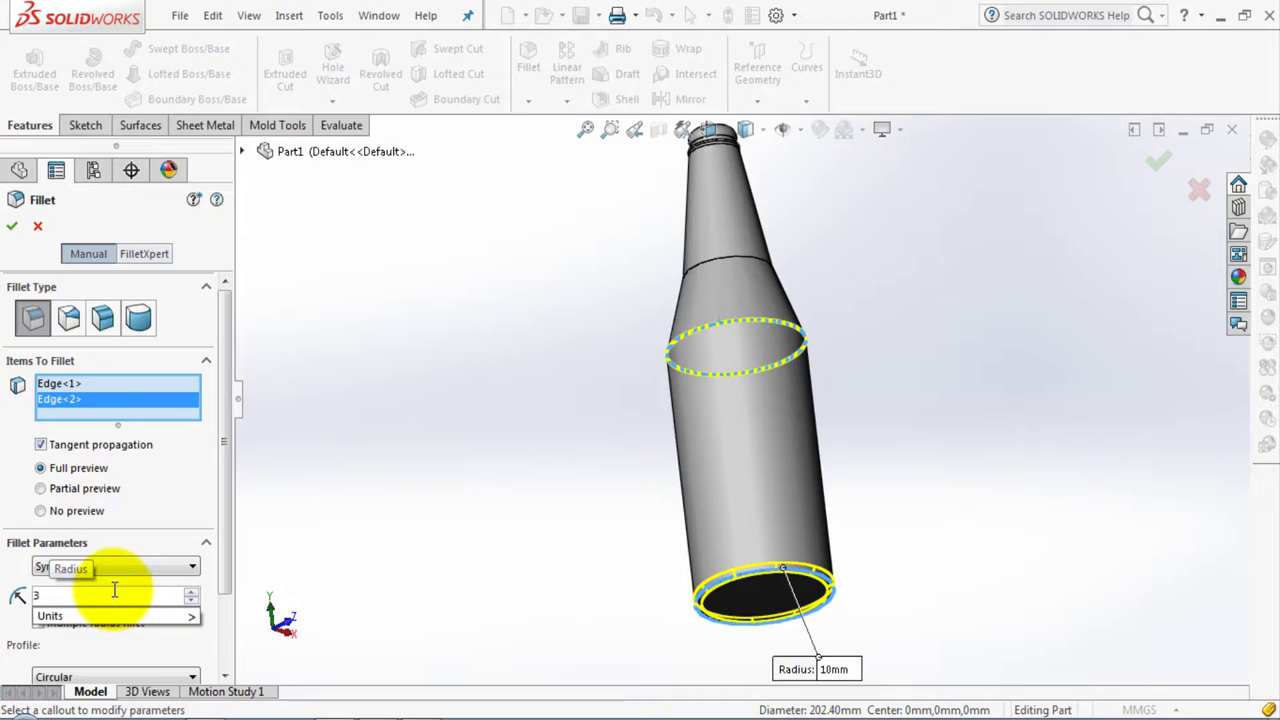
{"action": "key", "text": "Return"}
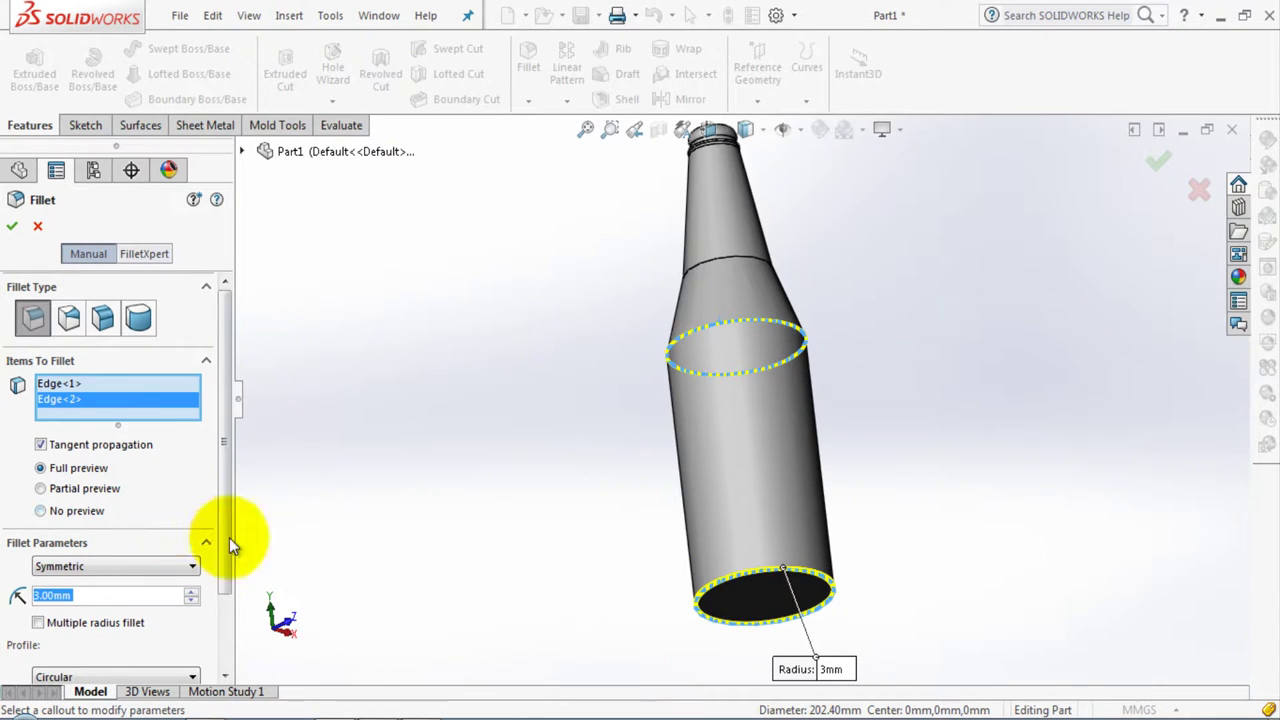
{"action": "scroll", "coordinate": [822, 466], "scroll_direction": "down", "scroll_amount": 4}
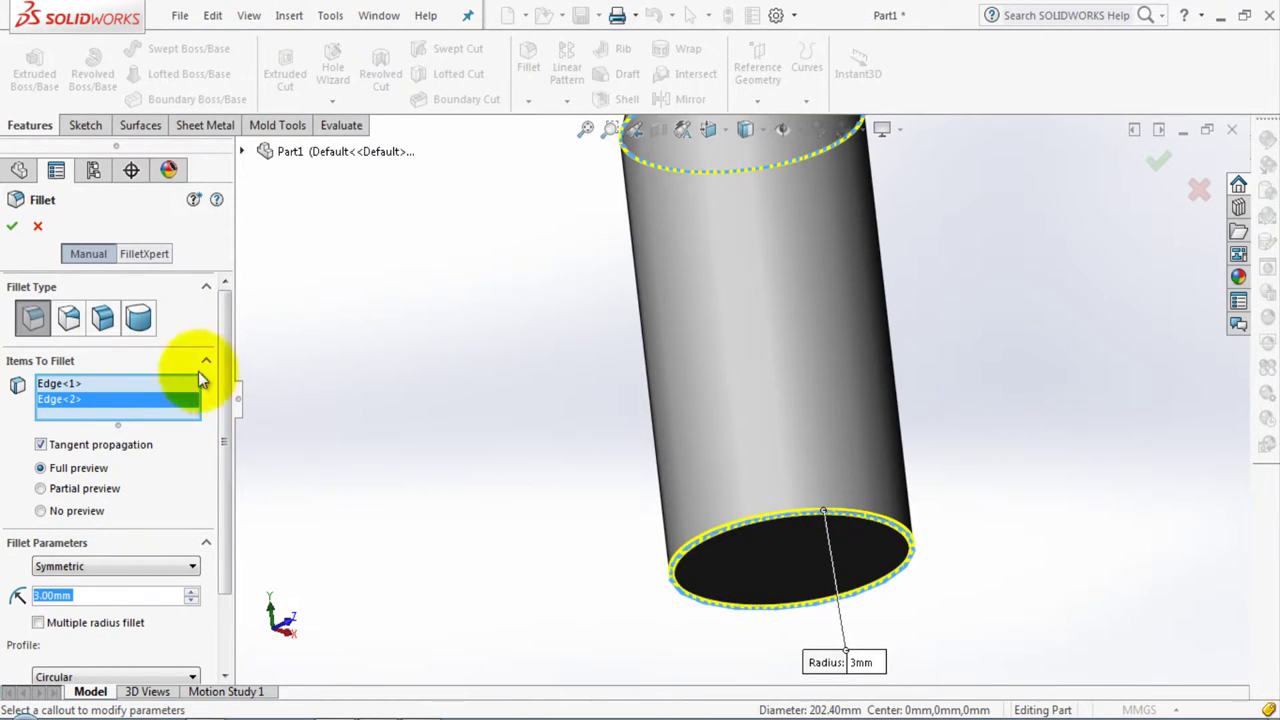
{"action": "mouse_move", "coordinate": [829, 466]}
{"action": "middle_mouse_down"}
{"action": "mouse_move", "coordinate": [848, 614]}
{"action": "mouse_move", "coordinate": [460, 537]}
{"action": "middle_mouse_up"}
{"action": "left_click", "coordinate": [105, 595]}
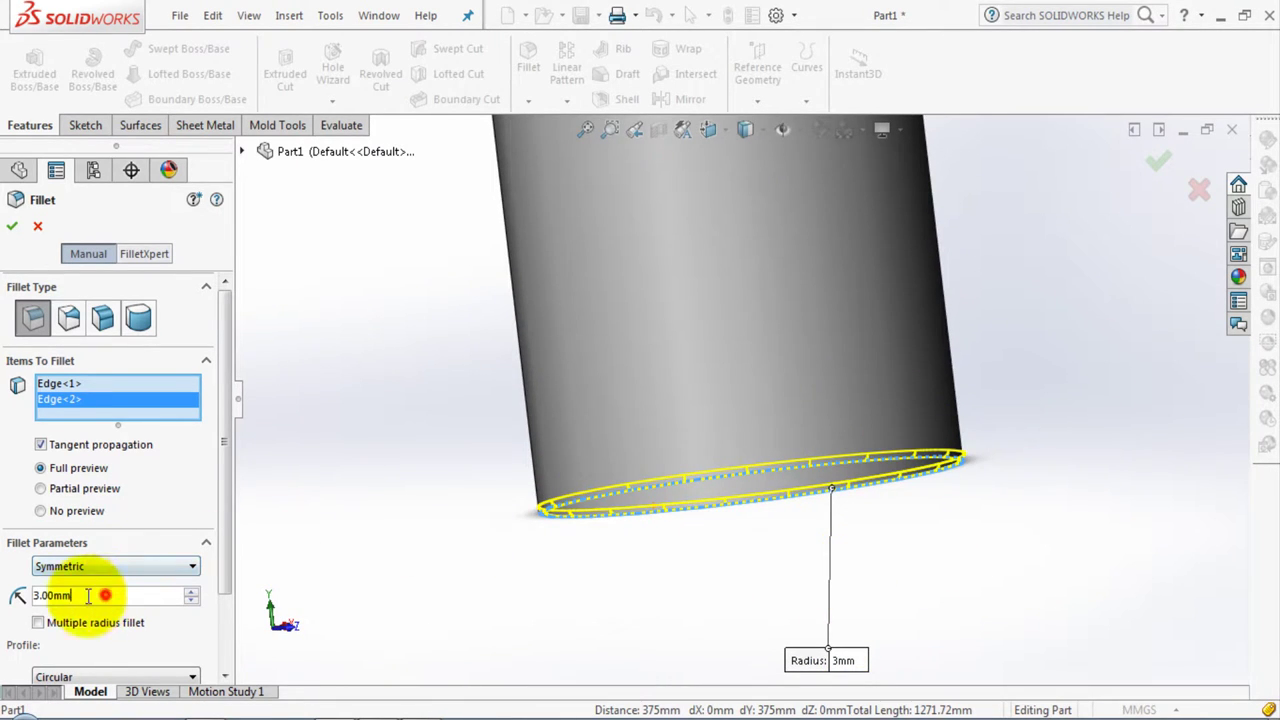
{"action": "type", "text": "10"}
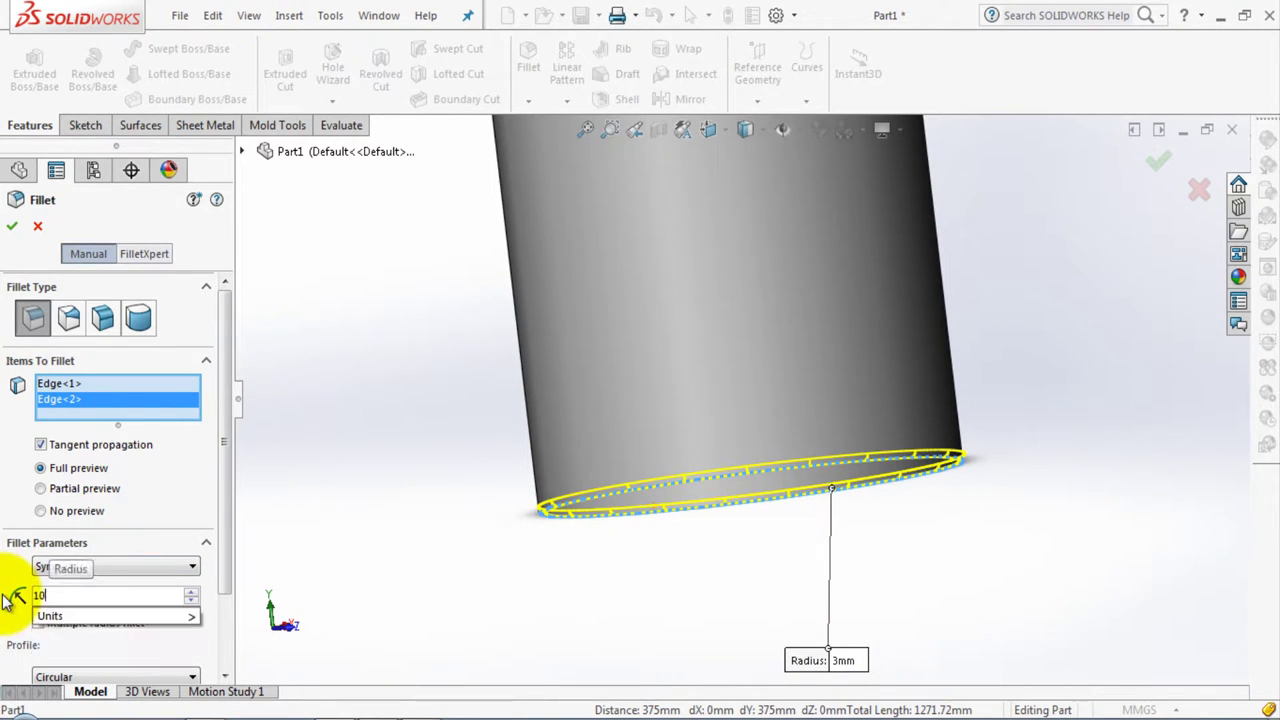
{"action": "key", "text": "Return"}
Add the upper shoulder edge and accept the 10 mm fillet on three edges
{"action": "middle_click_drag", "start_coordinate": [909, 551], "coordinate": [902, 345]}
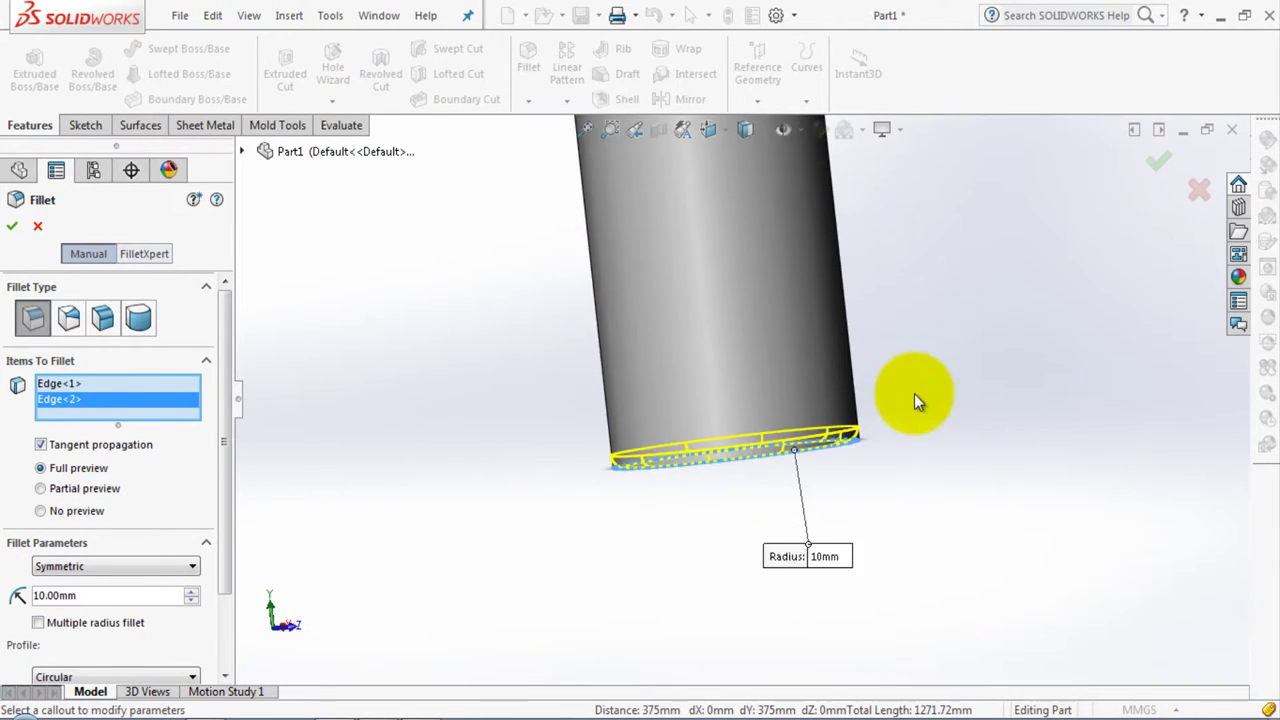
{"action": "mouse_move", "coordinate": [773, 175]}
{"action": "middle_mouse_down", "text": "shift"}
{"action": "mouse_move", "coordinate": [838, 265]}
{"action": "mouse_move", "coordinate": [851, 251]}
{"action": "mouse_move", "coordinate": [777, 363]}
{"action": "mouse_move", "coordinate": [666, 289]}
{"action": "mouse_move", "coordinate": [636, 232]}
{"action": "middle_mouse_up", "text": "shift"}
{"action": "scroll", "coordinate": [640, 225], "scroll_direction": "down", "scroll_amount": 2}
{"action": "scroll", "coordinate": [651, 204], "scroll_direction": "down", "scroll_amount": 1}
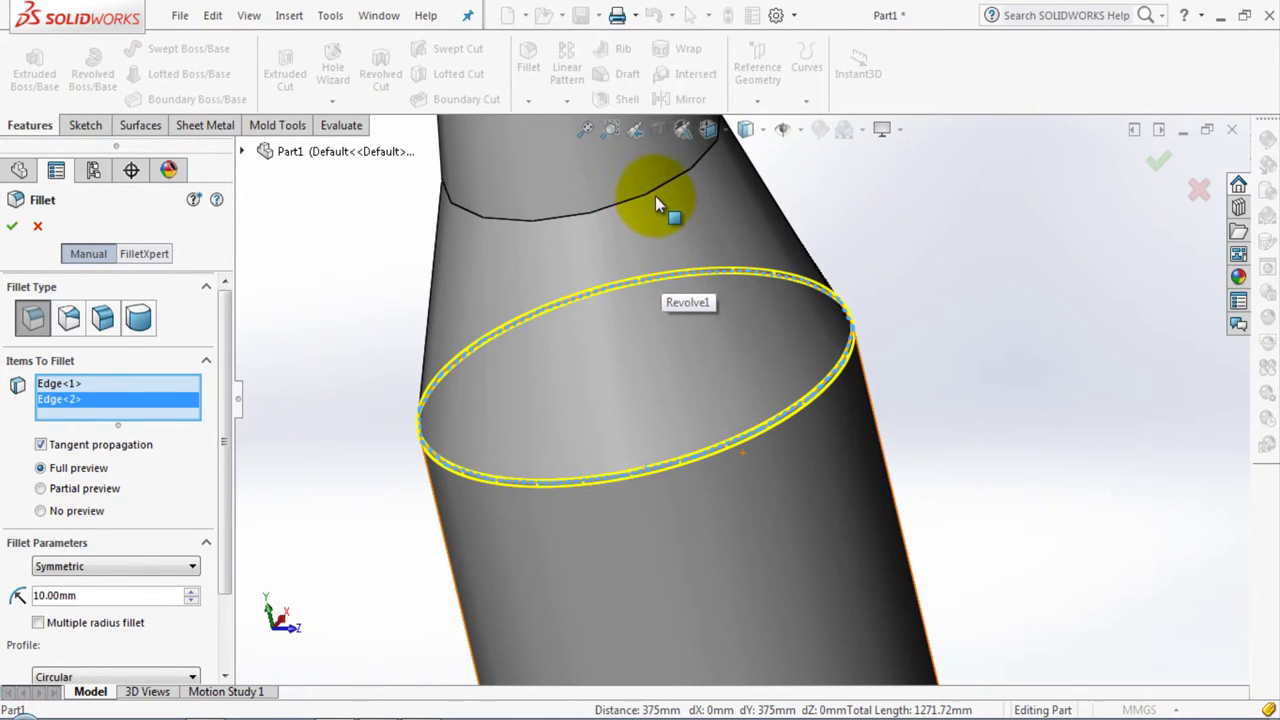
{"action": "left_click", "coordinate": [658, 188]}
{"action": "scroll", "coordinate": [894, 249], "scroll_direction": "up", "scroll_amount": 3}
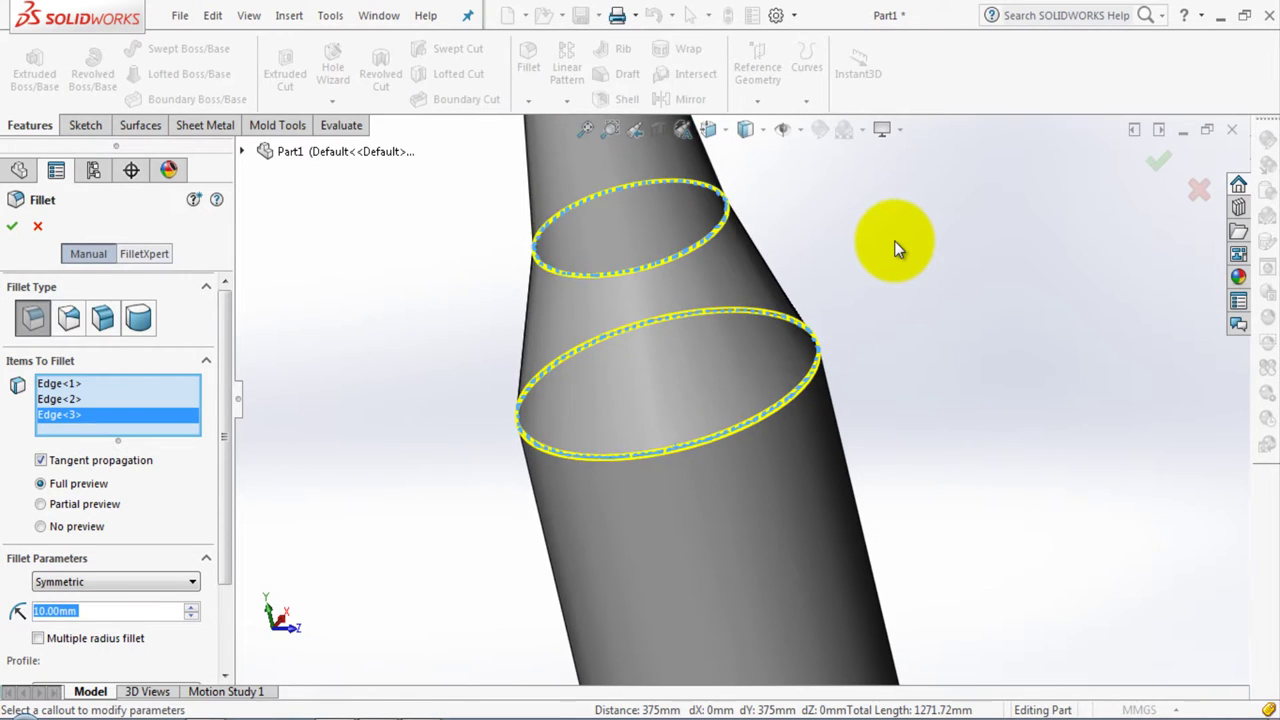
{"action": "scroll", "coordinate": [894, 249], "scroll_direction": "up", "scroll_amount": 3}
{"action": "scroll", "coordinate": [894, 249], "scroll_direction": "up", "scroll_amount": 2}
{"action": "scroll", "coordinate": [700, 240], "scroll_direction": "down", "scroll_amount": 2}
{"action": "scroll", "coordinate": [615, 300], "scroll_direction": "down", "scroll_amount": 2}
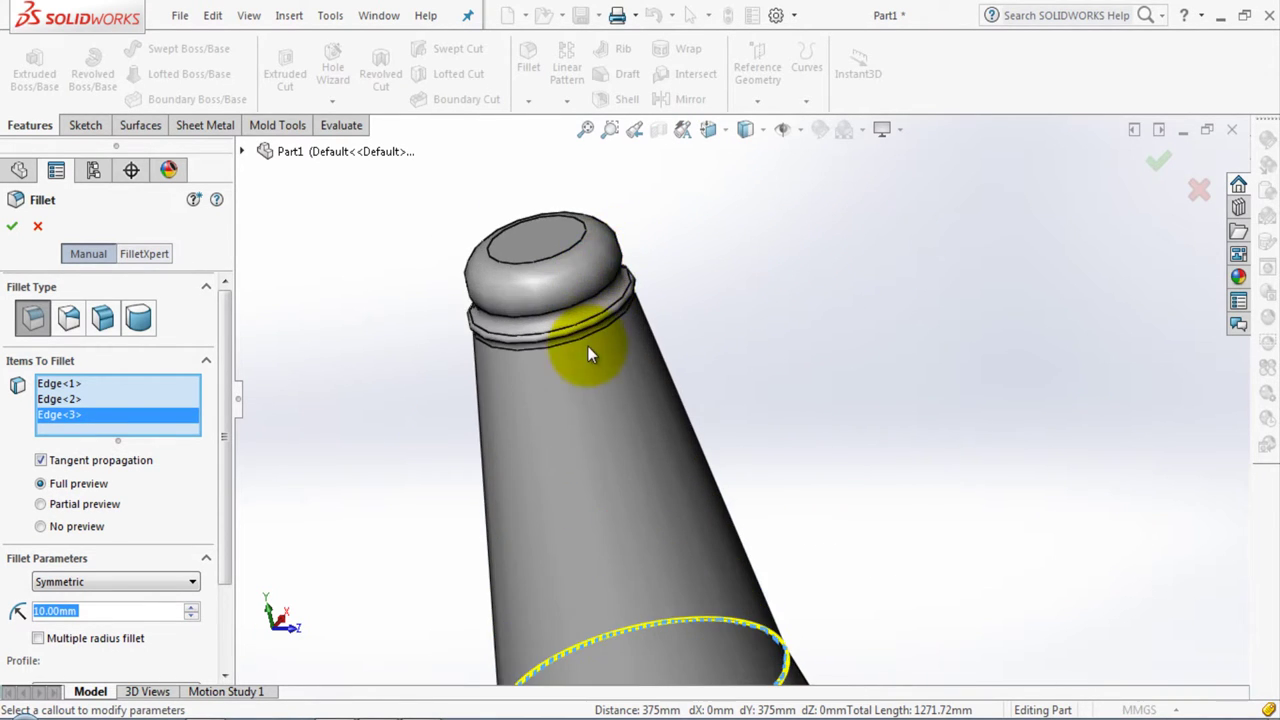
{"action": "mouse_move", "coordinate": [591, 354]}
{"action": "middle_mouse_down"}
{"action": "mouse_move", "coordinate": [626, 245]}
{"action": "mouse_move", "coordinate": [586, 466]}
{"action": "mouse_move", "coordinate": [449, 272]}
{"action": "middle_mouse_up"}
{"action": "left_click", "coordinate": [11, 228]}
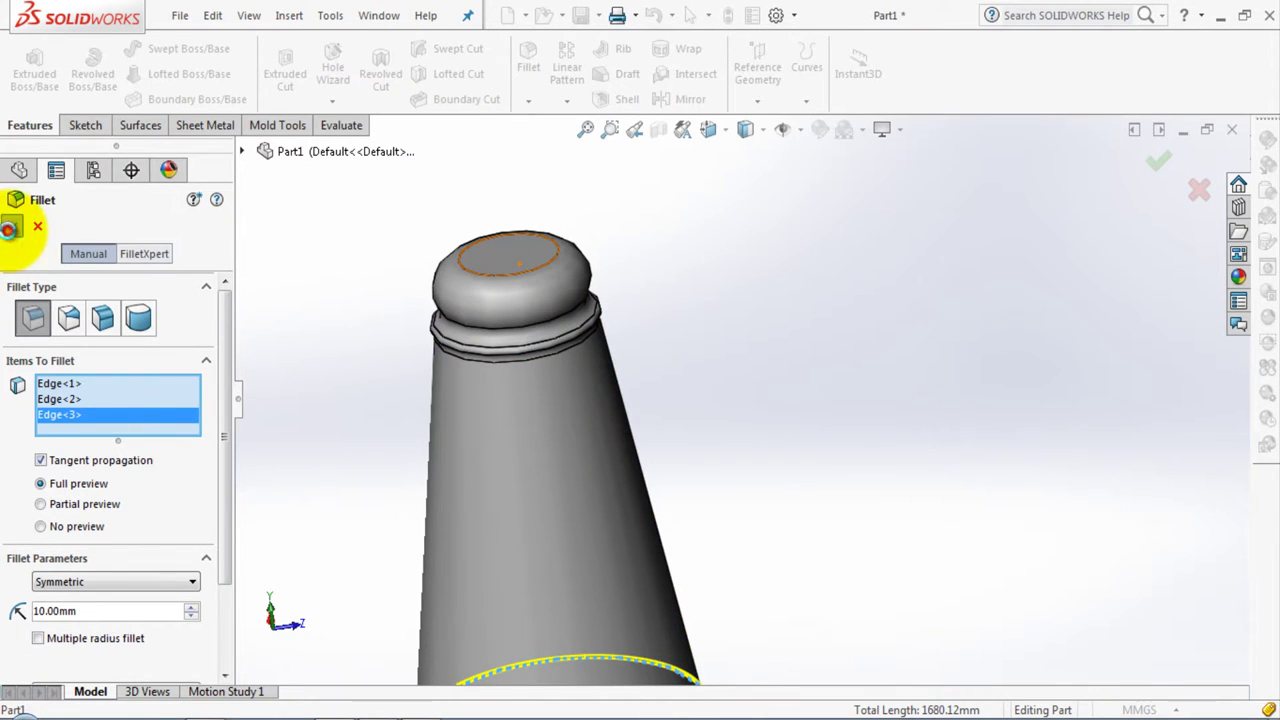
{"action": "mouse_move", "coordinate": [720, 334]}
{"action": "middle_mouse_down"}
{"action": "mouse_move", "coordinate": [654, 469]}
{"action": "mouse_move", "coordinate": [783, 488]}
{"action": "middle_mouse_up"}
{"action": "middle_click_drag", "start_coordinate": [769, 549], "coordinate": [821, 421]}
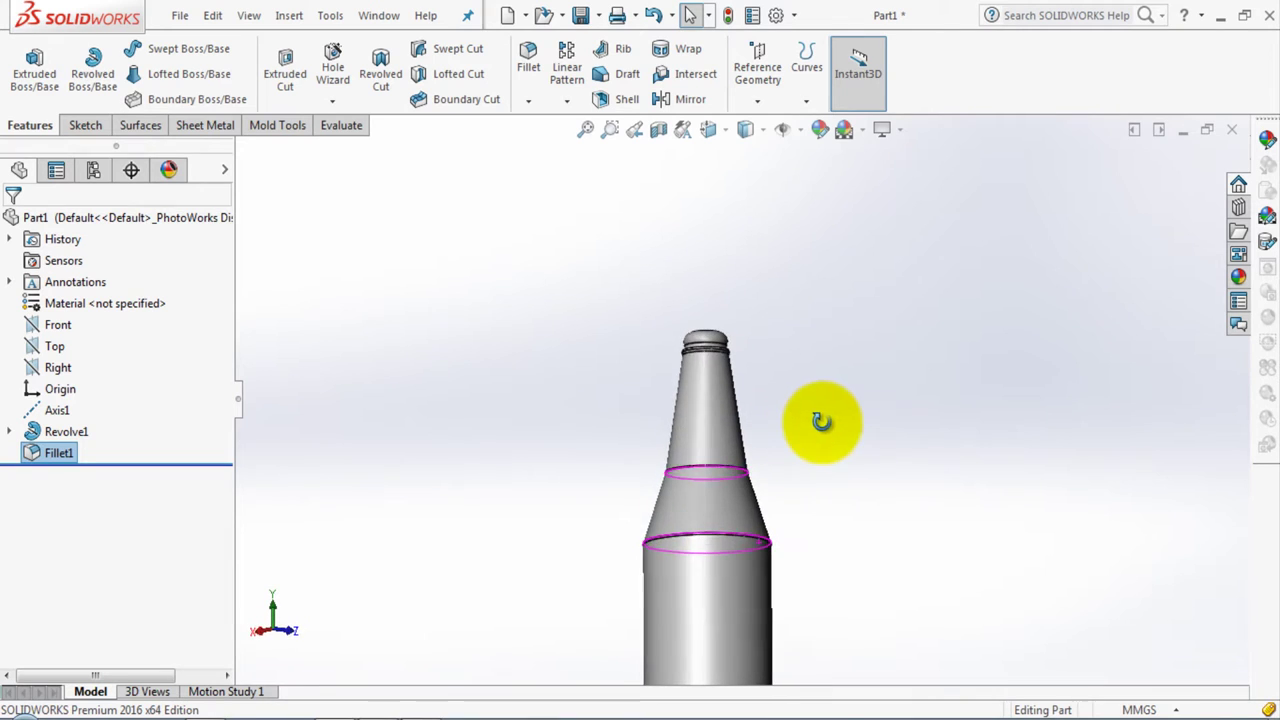
Orient the bottle and select the flat top face of its mouth
{"action": "scroll", "coordinate": [822, 422], "scroll_direction": "down", "scroll_amount": 3}
{"action": "scroll", "coordinate": [655, 449], "scroll_direction": "up", "scroll_amount": 3}
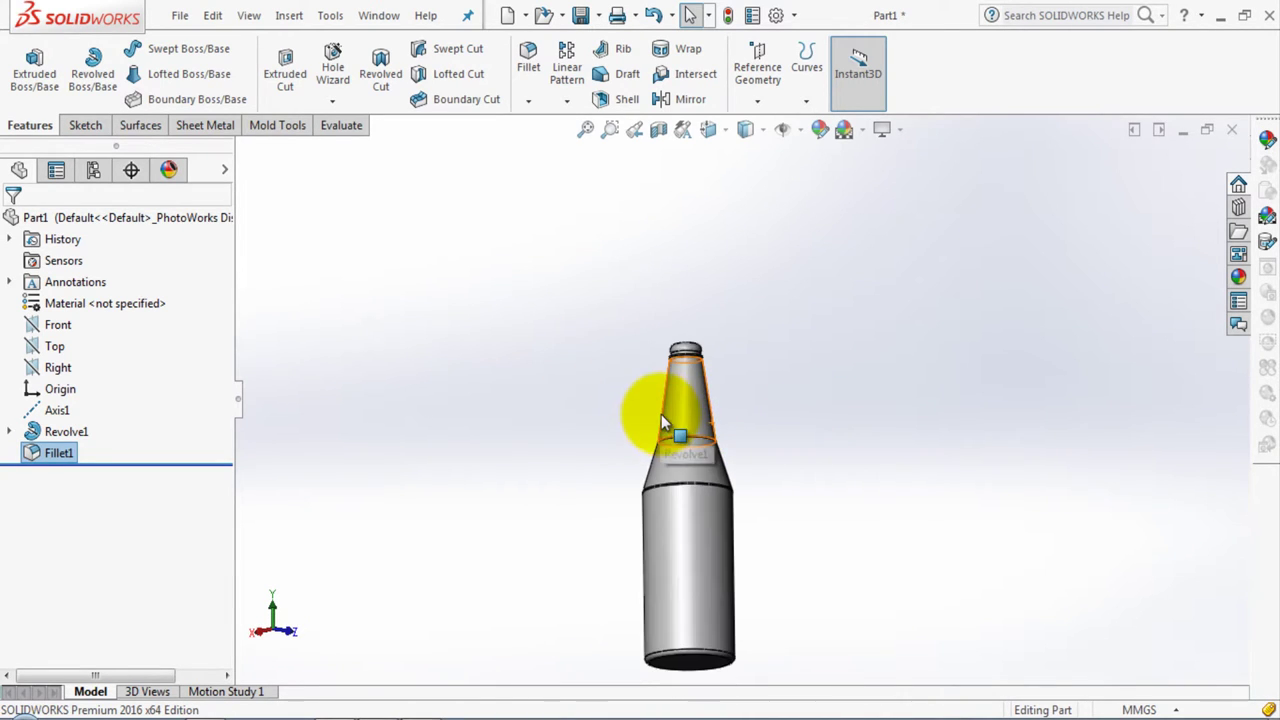
{"action": "scroll", "coordinate": [707, 493], "scroll_direction": "down", "scroll_amount": 2}
{"action": "scroll", "coordinate": [713, 480], "scroll_direction": "up", "scroll_amount": 2}
{"action": "scroll", "coordinate": [713, 480], "scroll_direction": "up", "scroll_amount": 2}
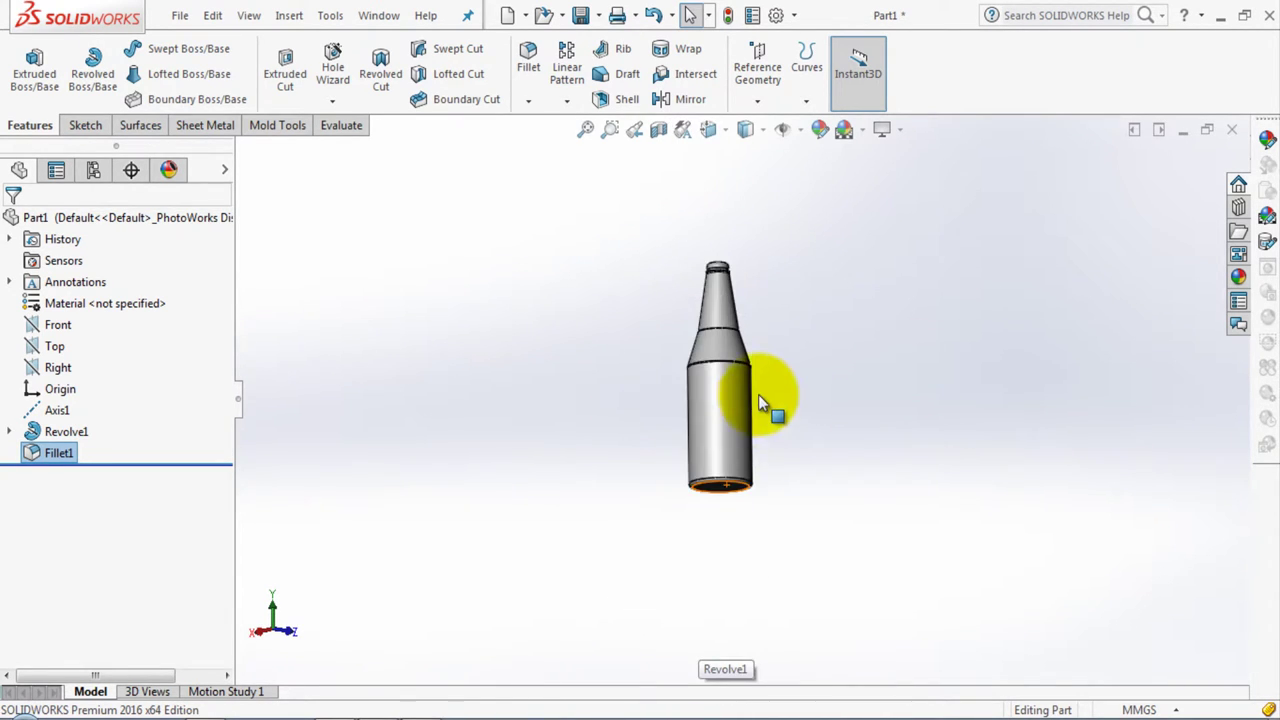
{"action": "mouse_move", "coordinate": [758, 394]}
{"action": "middle_mouse_down"}
{"action": "mouse_move", "coordinate": [786, 428]}
{"action": "mouse_move", "coordinate": [773, 496]}
{"action": "middle_mouse_up"}
{"action": "scroll", "coordinate": [778, 418], "scroll_direction": "up", "scroll_amount": 1}
{"action": "left_click_drag", "start_coordinate": [770, 541], "coordinate": [772, 356]}
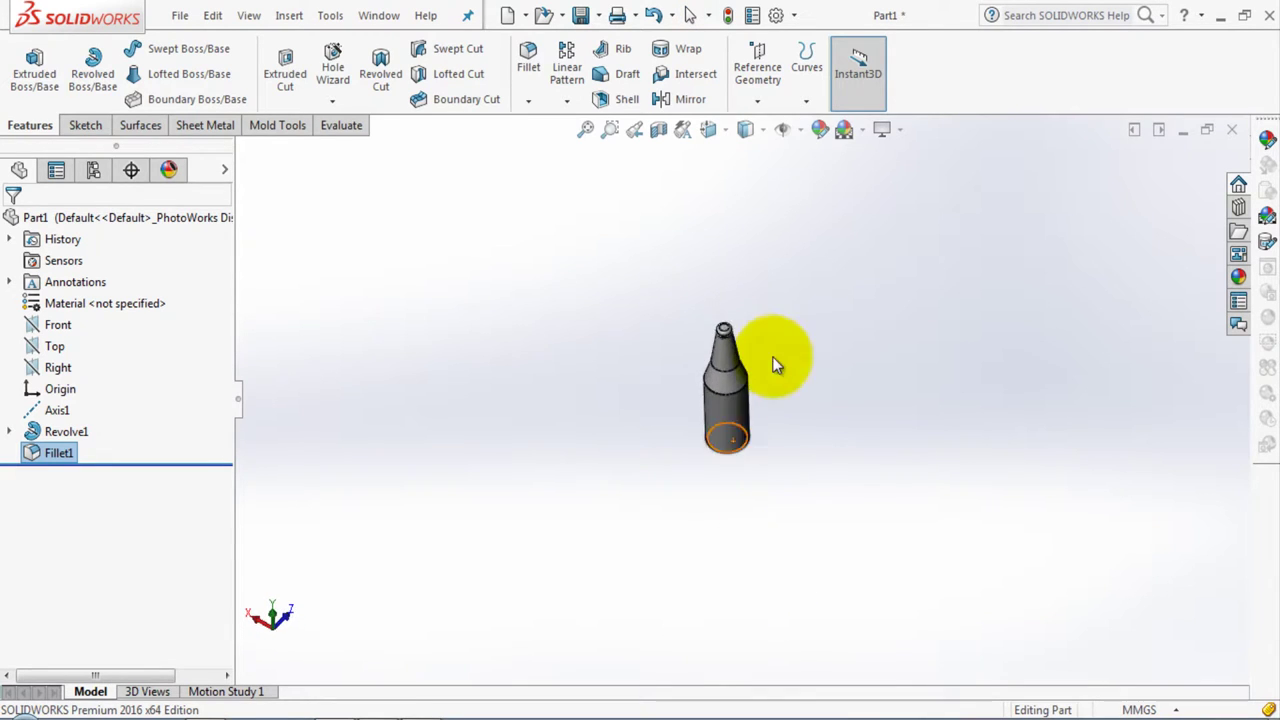
{"action": "key", "text": "Escape"}
{"action": "scroll", "coordinate": [739, 329], "scroll_direction": "down", "scroll_amount": 3}
{"action": "scroll", "coordinate": [739, 329], "scroll_direction": "down", "scroll_amount": 3}
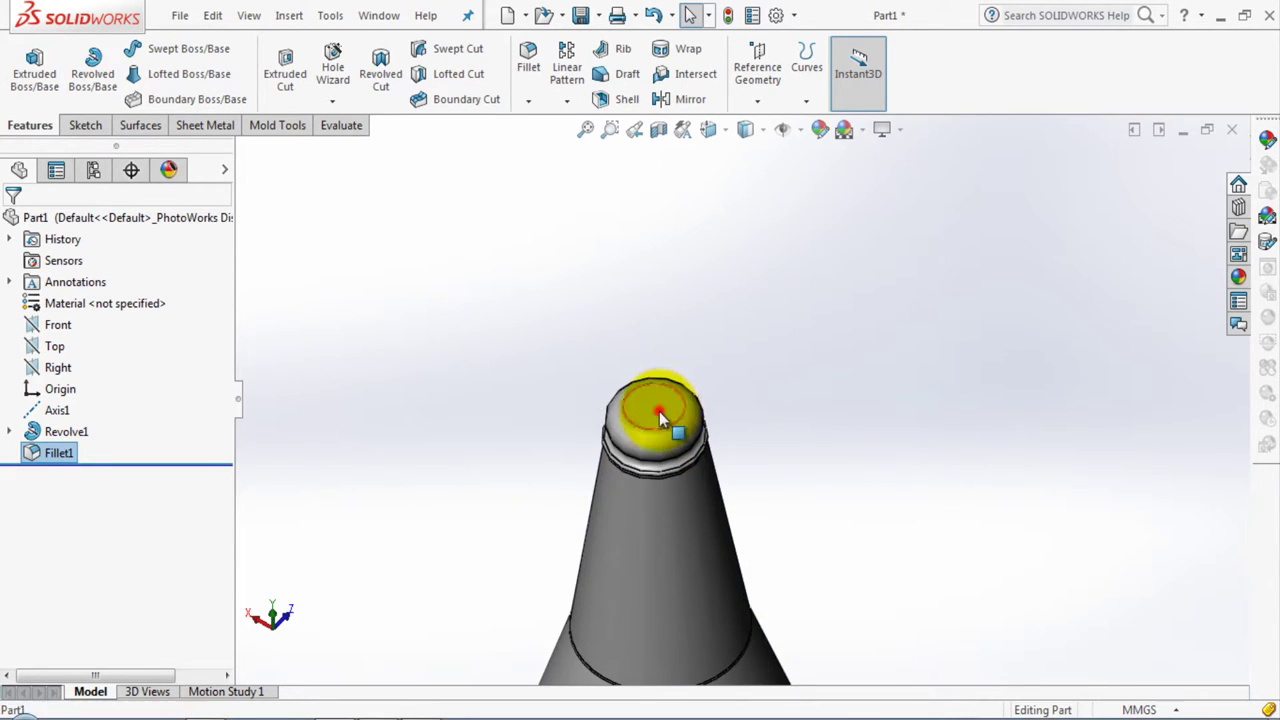
{"action": "left_click", "coordinate": [660, 410]}
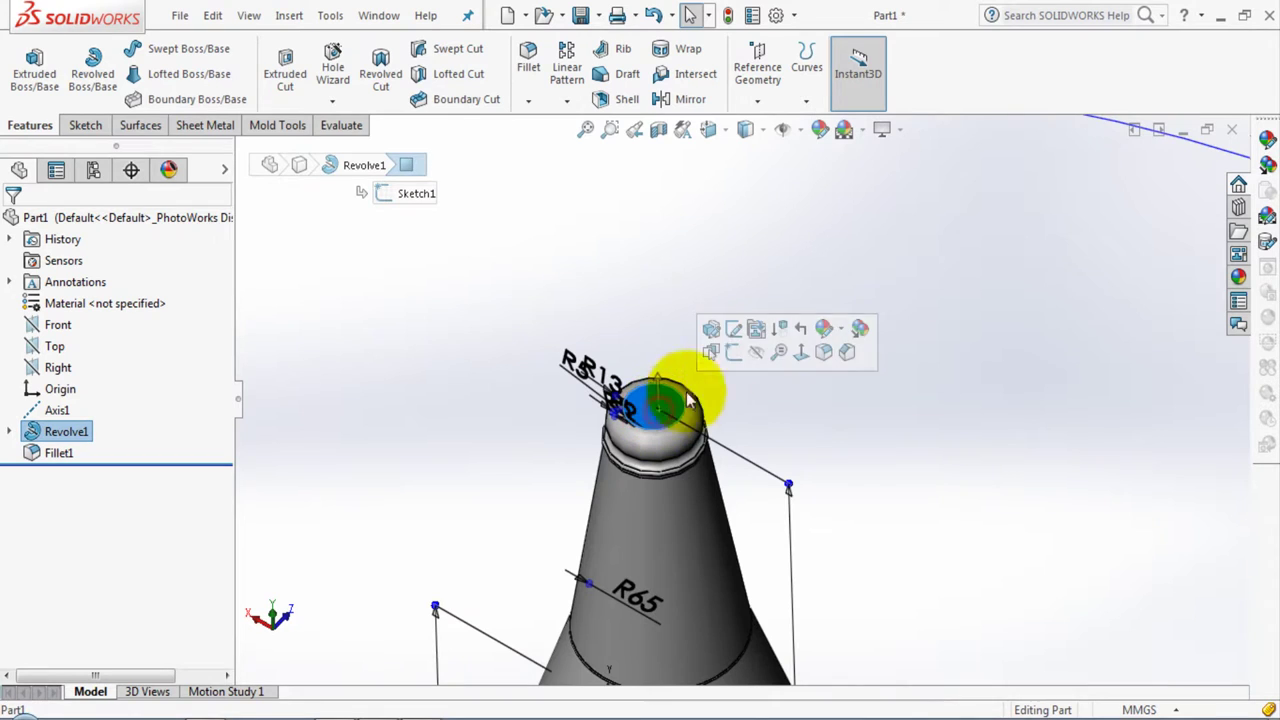
Shell the bottle to a 5 mm wall with preview on, accepting the thickness warning
{"action": "left_click", "coordinate": [601, 98]}
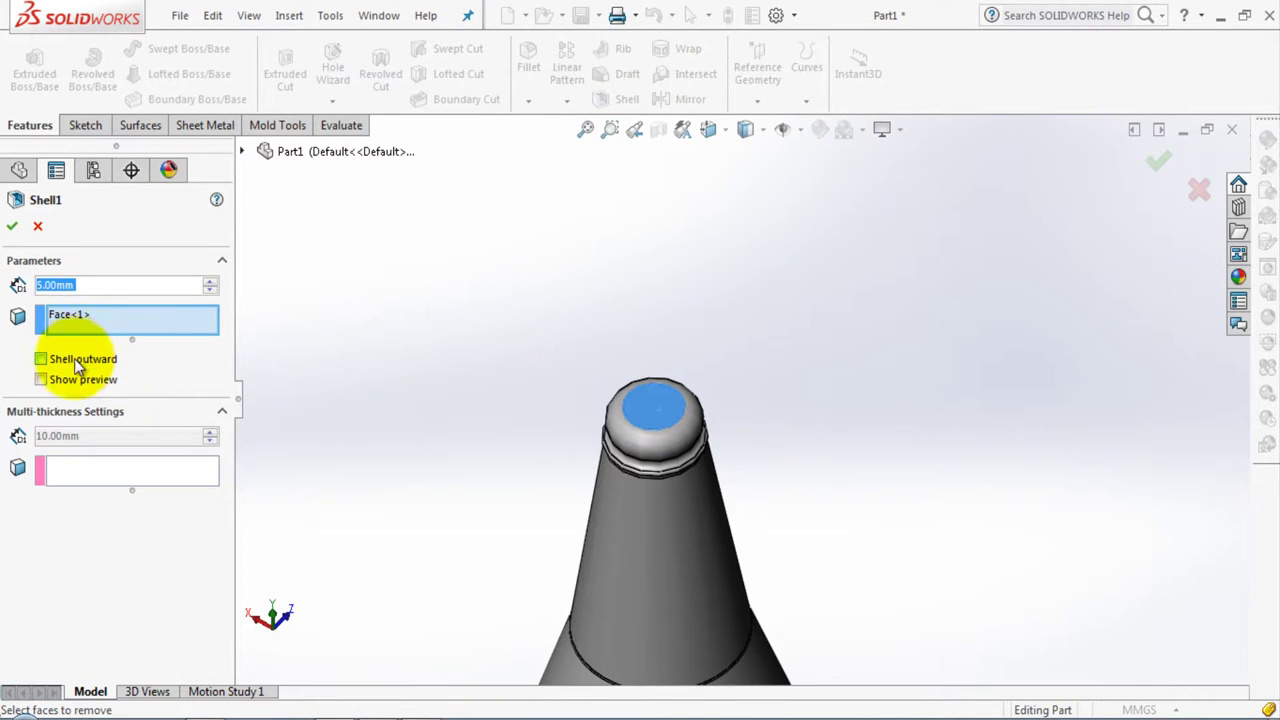
{"action": "left_click", "coordinate": [40, 379]}
{"action": "scroll", "coordinate": [443, 571], "scroll_direction": "up", "scroll_amount": 2}
{"action": "scroll", "coordinate": [465, 561], "scroll_direction": "up", "scroll_amount": 3}
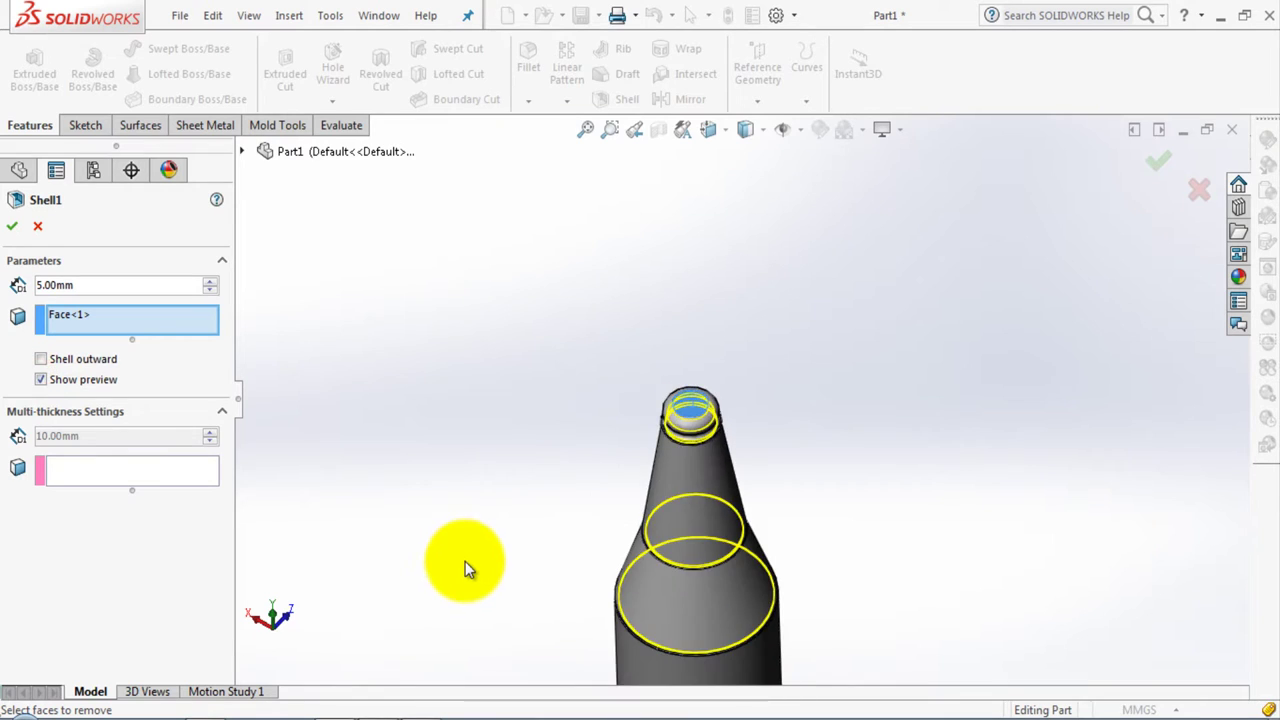
{"action": "scroll", "coordinate": [465, 561], "scroll_direction": "up", "scroll_amount": 2}
{"action": "middle_click_drag", "start_coordinate": [566, 606], "coordinate": [586, 398]}
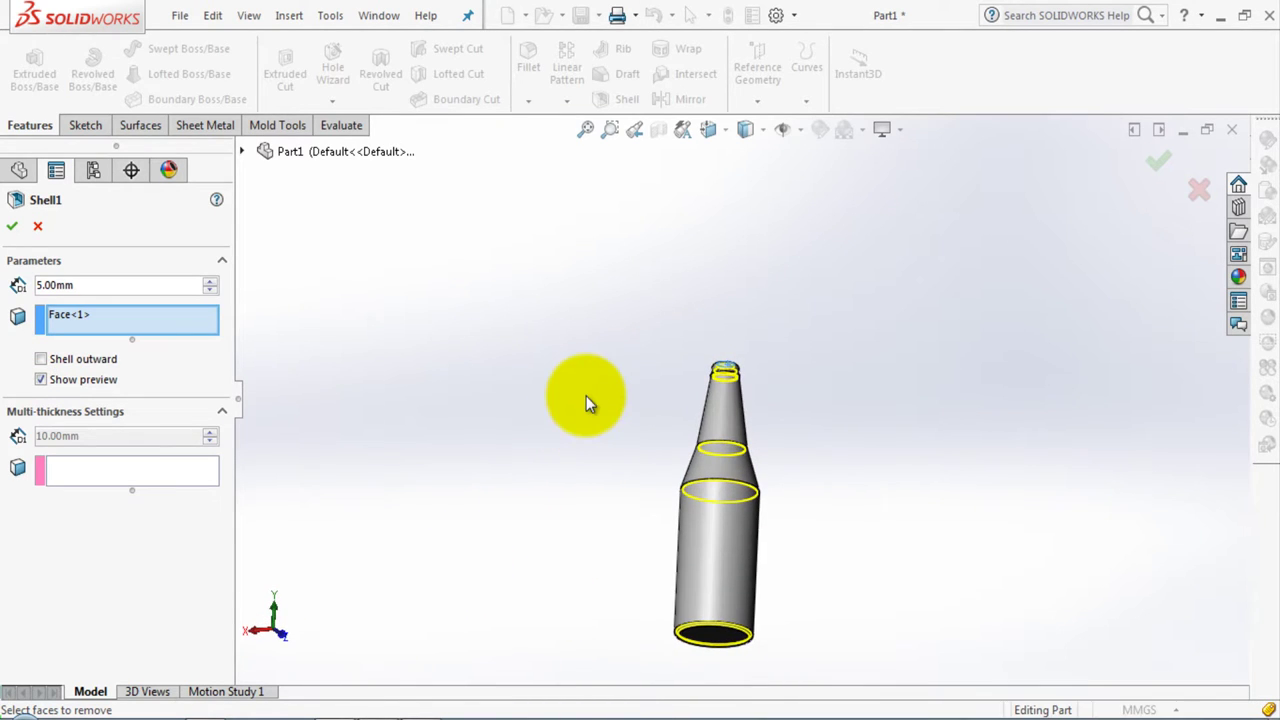
{"action": "left_click", "coordinate": [12, 226]}
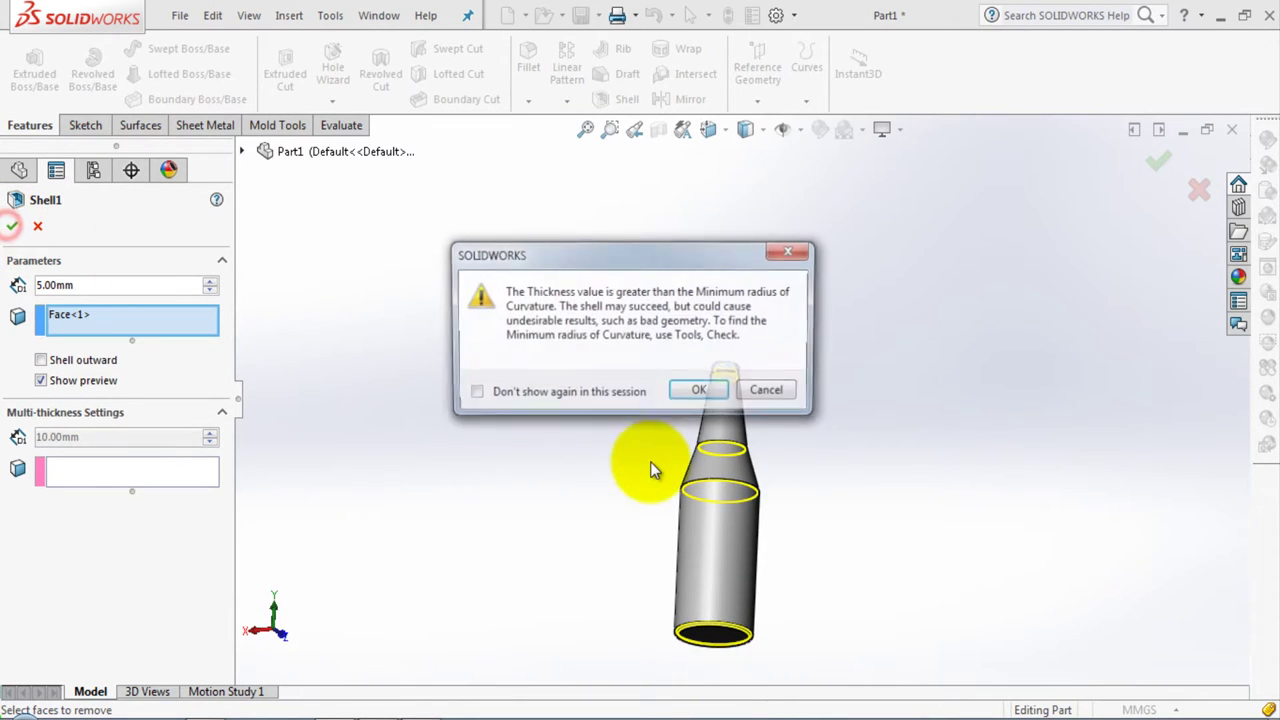
{"action": "left_click", "coordinate": [701, 390]}
{"action": "middle_click_drag", "start_coordinate": [594, 421], "coordinate": [597, 714]}
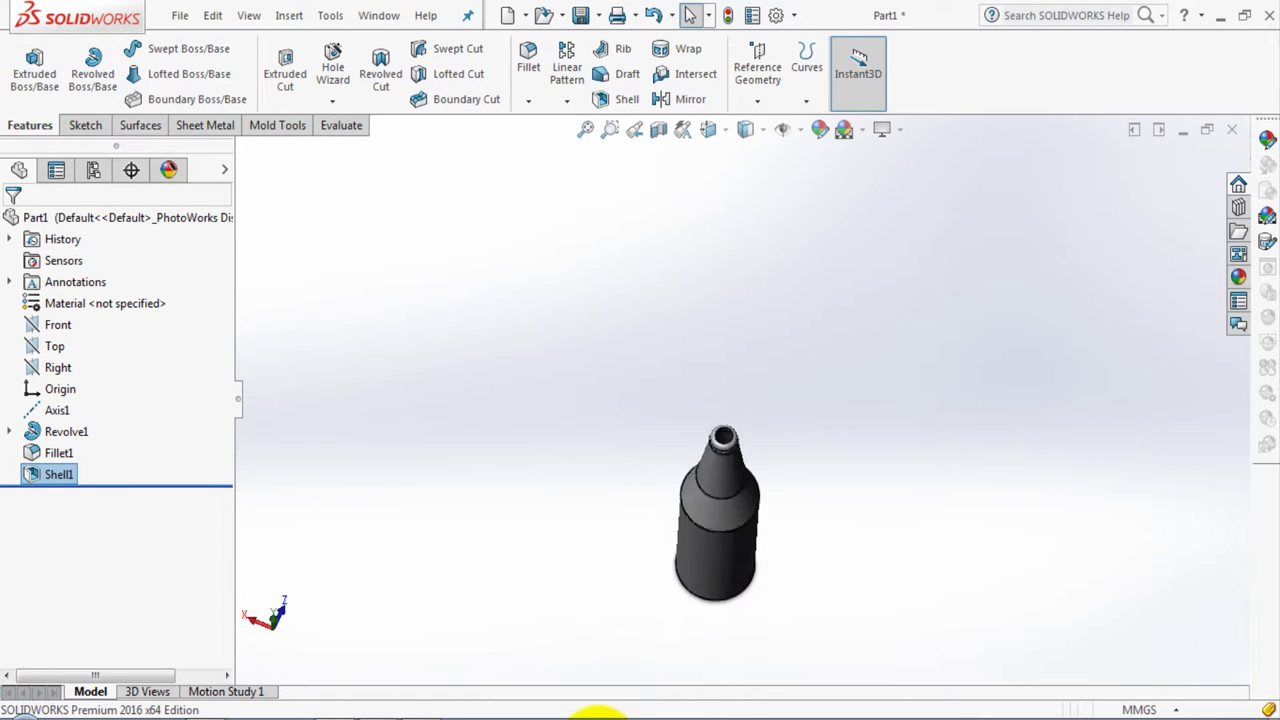
{"action": "scroll", "coordinate": [745, 495], "scroll_direction": "down", "scroll_amount": 3}
{"action": "scroll", "coordinate": [748, 508], "scroll_direction": "down", "scroll_amount": 5}
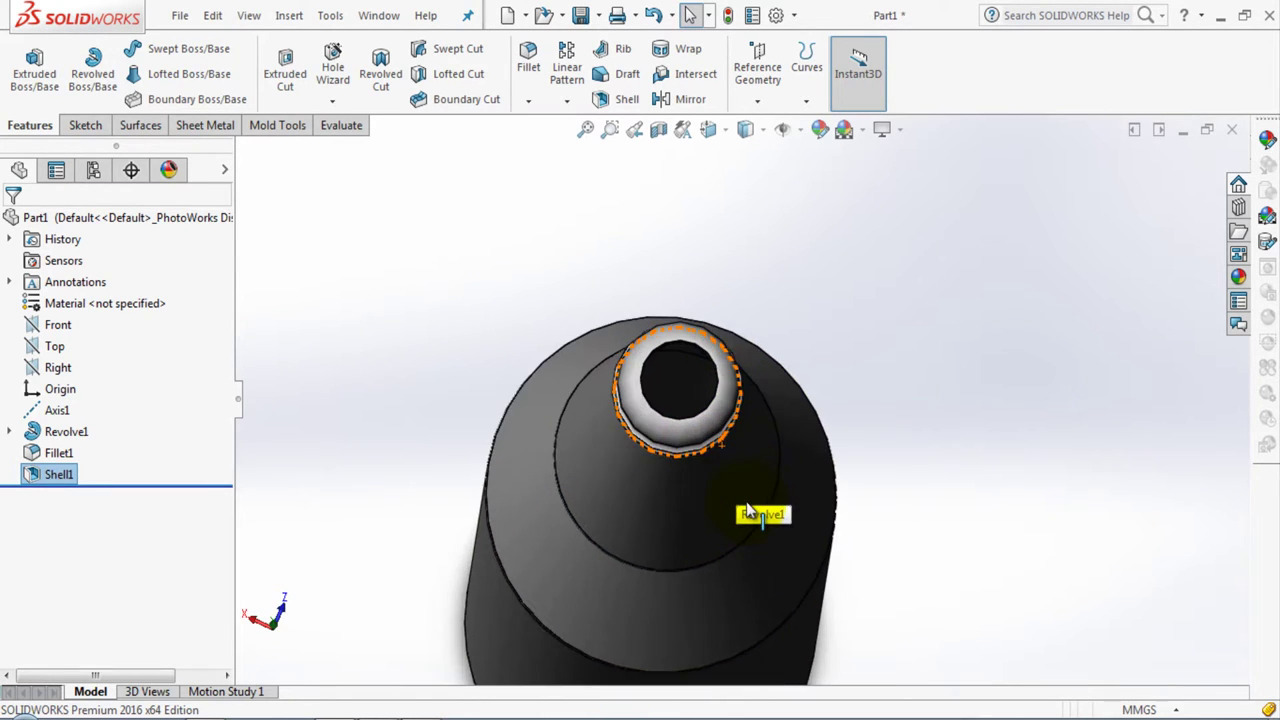
{"action": "mouse_move", "coordinate": [748, 512]}
{"action": "middle_mouse_down"}
{"action": "mouse_move", "coordinate": [737, 357]}
{"action": "mouse_move", "coordinate": [737, 571]}
{"action": "mouse_move", "coordinate": [874, 222]}
{"action": "middle_mouse_up"}
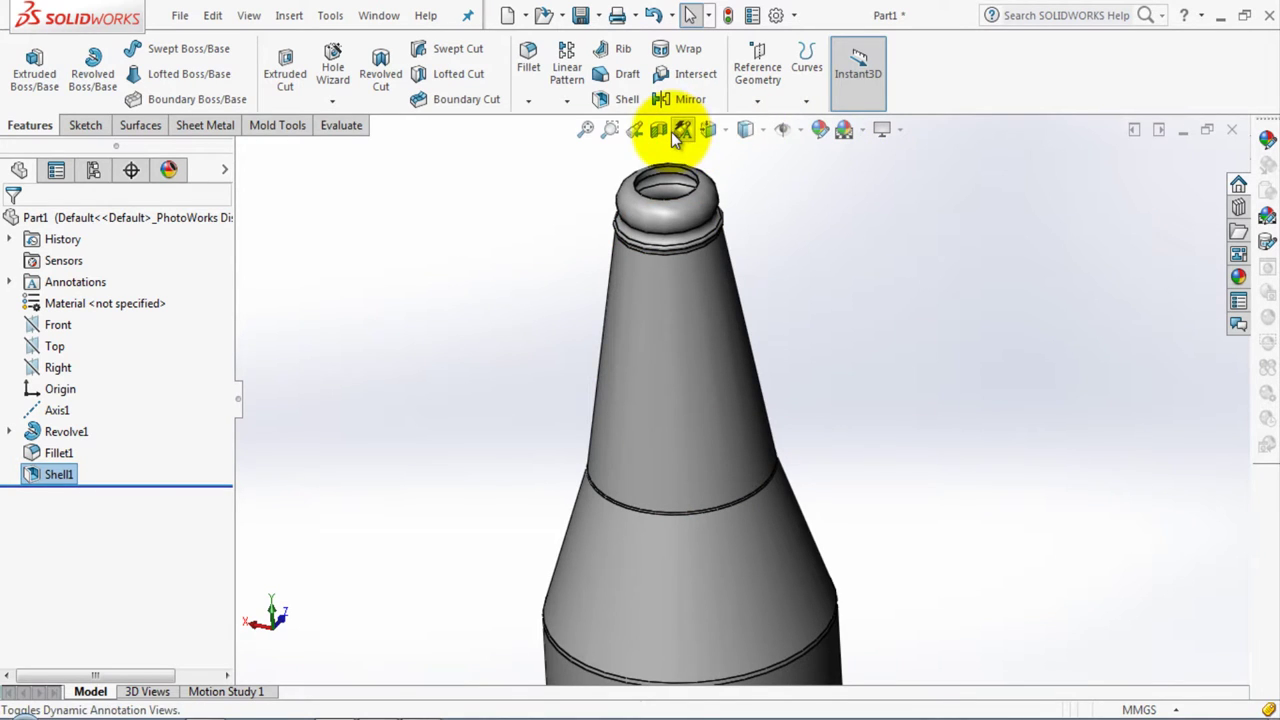
{"action": "left_click", "coordinate": [759, 131]}
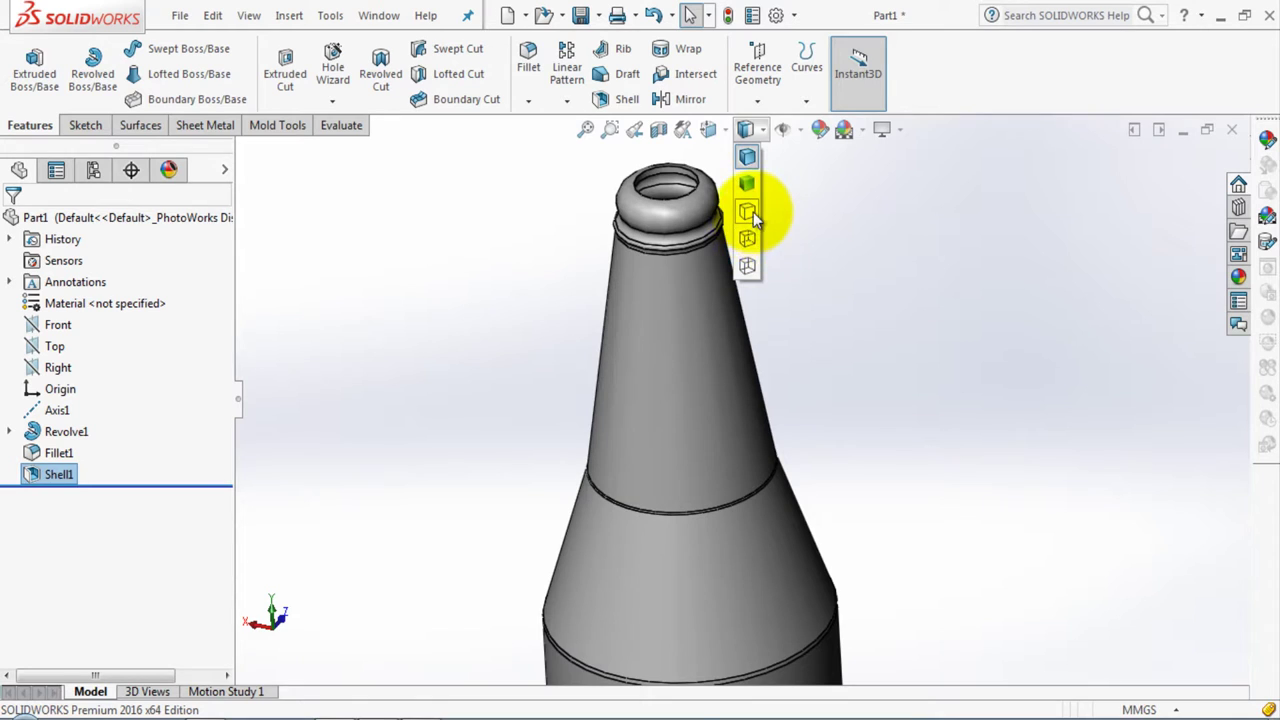
{"action": "left_click", "coordinate": [752, 239]}
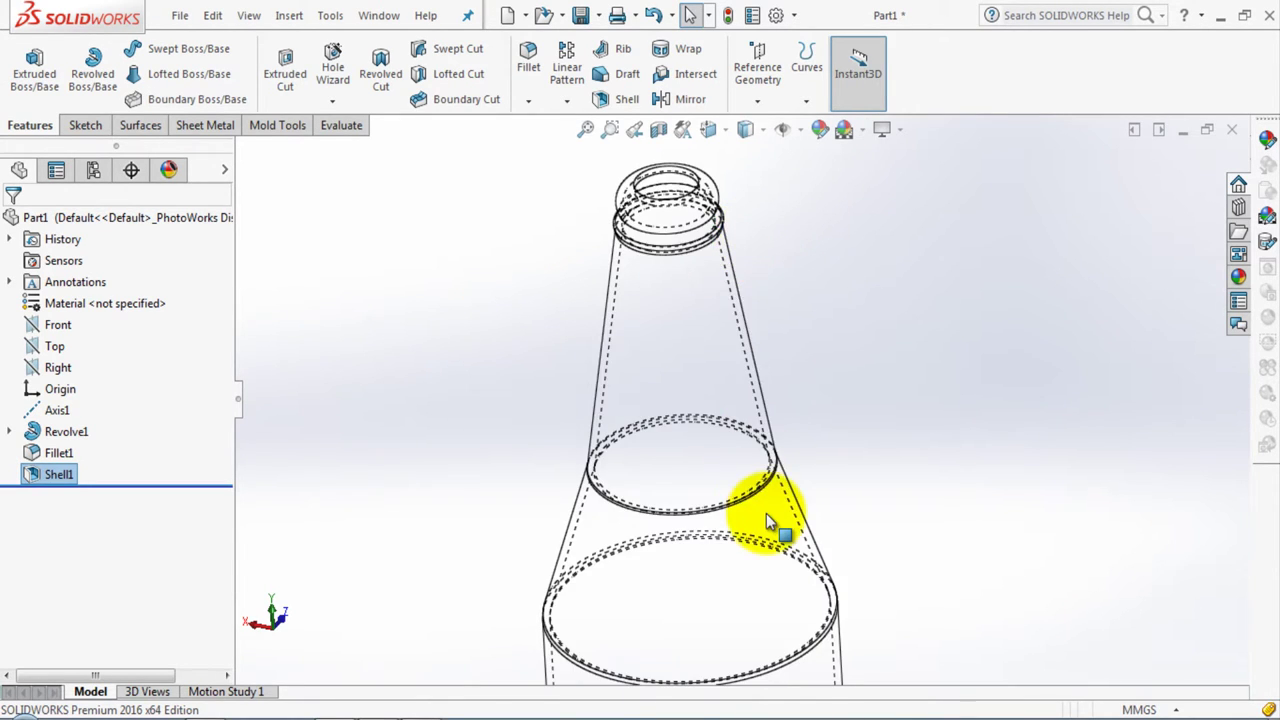
{"action": "scroll", "coordinate": [766, 520], "scroll_direction": "up", "scroll_amount": 3}
{"action": "scroll", "coordinate": [770, 516], "scroll_direction": "up", "scroll_amount": 2}
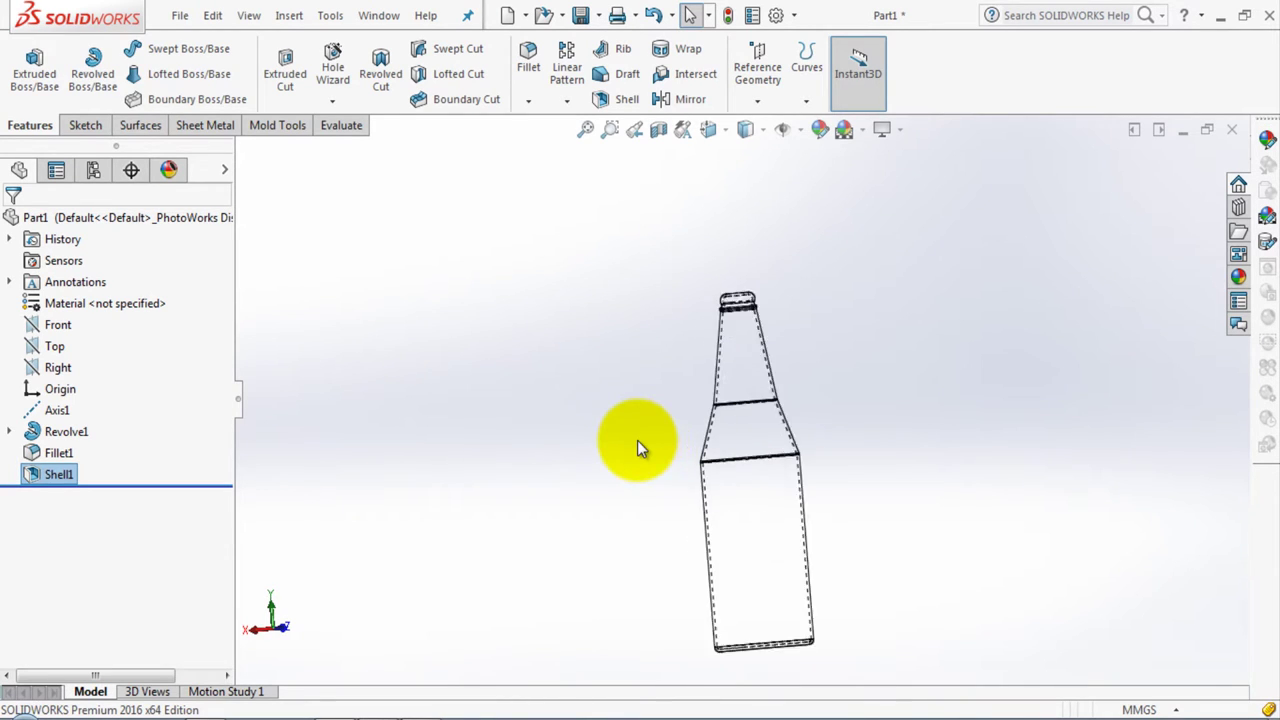
{"action": "scroll", "coordinate": [831, 517], "scroll_direction": "down", "scroll_amount": 5}
{"action": "scroll", "coordinate": [831, 517], "scroll_direction": "down", "scroll_amount": 1}
{"action": "scroll", "coordinate": [826, 506], "scroll_direction": "up", "scroll_amount": 4}
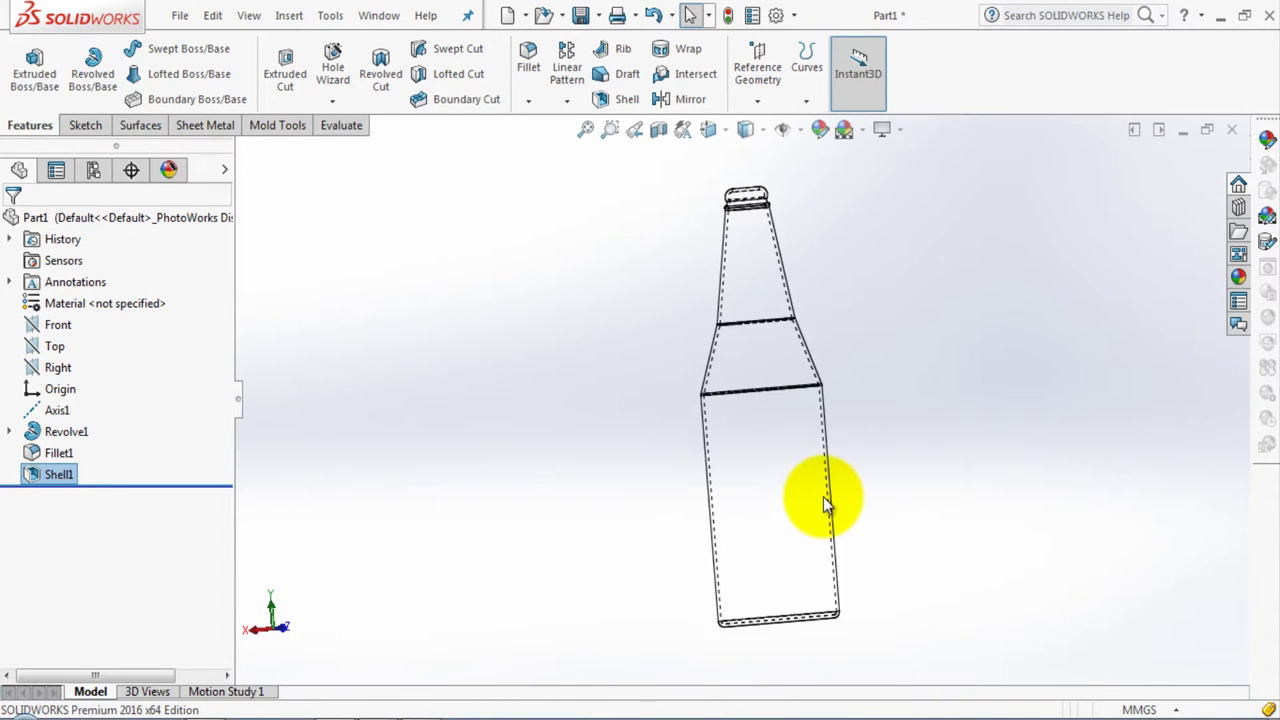
{"action": "scroll", "coordinate": [831, 463], "scroll_direction": "up", "scroll_amount": 1}
{"action": "mouse_move", "coordinate": [834, 463]}
{"action": "middle_mouse_down"}
{"action": "mouse_move", "coordinate": [934, 608]}
{"action": "mouse_move", "coordinate": [848, 423]}
{"action": "mouse_move", "coordinate": [798, 430]}
{"action": "mouse_move", "coordinate": [798, 402]}
{"action": "middle_mouse_up"}
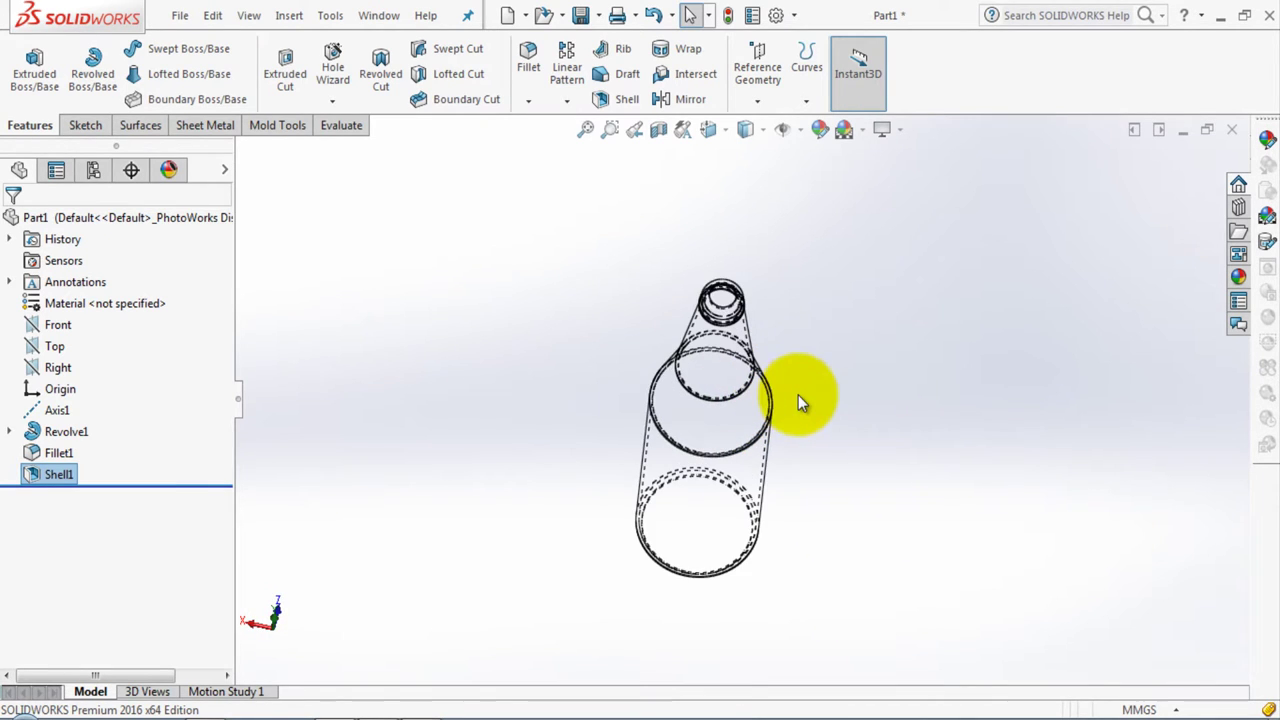
{"action": "left_click", "coordinate": [748, 134]}
{"action": "left_click", "coordinate": [748, 155]}
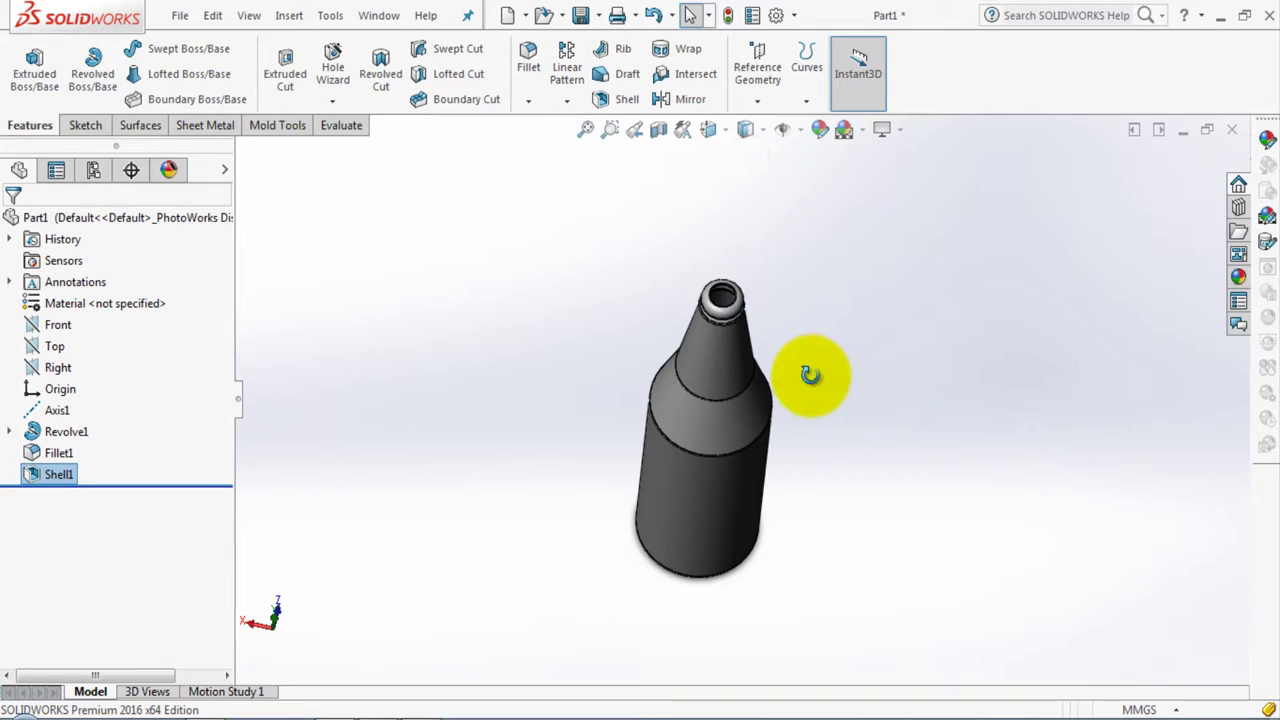
{"action": "mouse_move", "coordinate": [814, 371]}
{"action": "middle_mouse_down"}
{"action": "mouse_move", "coordinate": [810, 233]}
{"action": "mouse_move", "coordinate": [800, 245]}
{"action": "middle_mouse_up"}
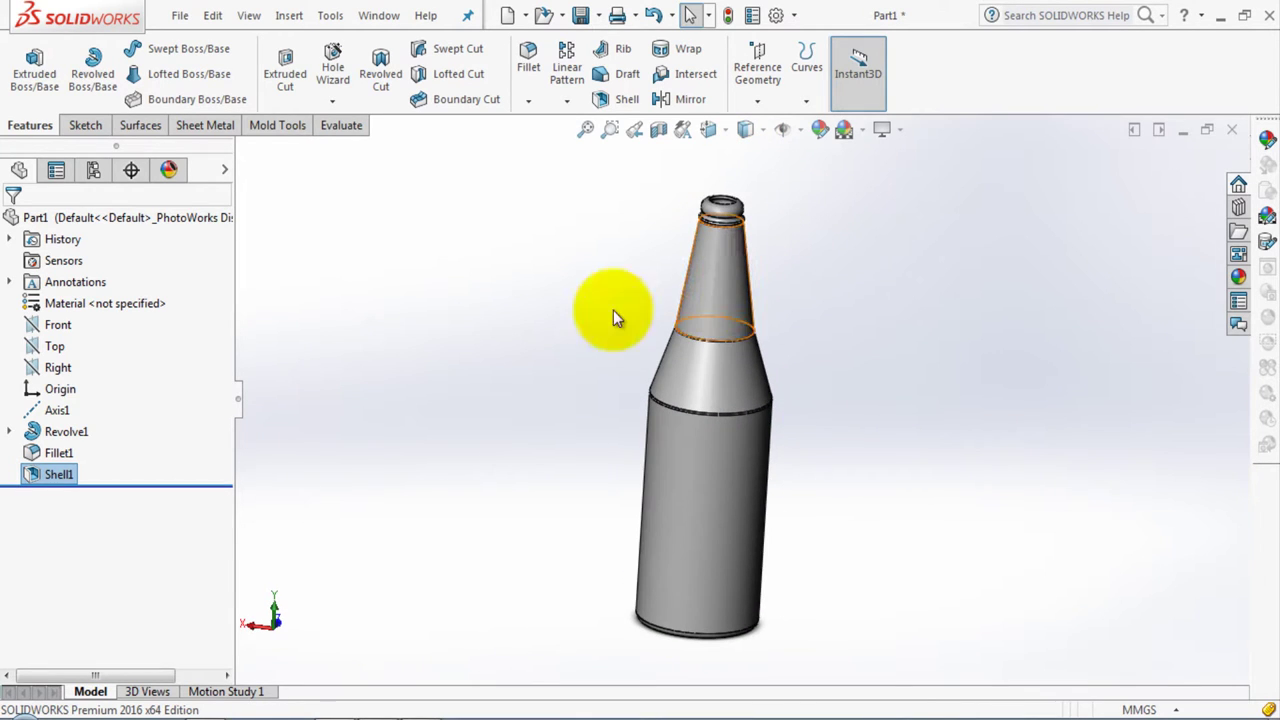
Apply Glass from the Other Non-metals library as the bottle part's material
{"action": "right_click", "coordinate": [52, 299]}
{"action": "left_click", "coordinate": [125, 314]}
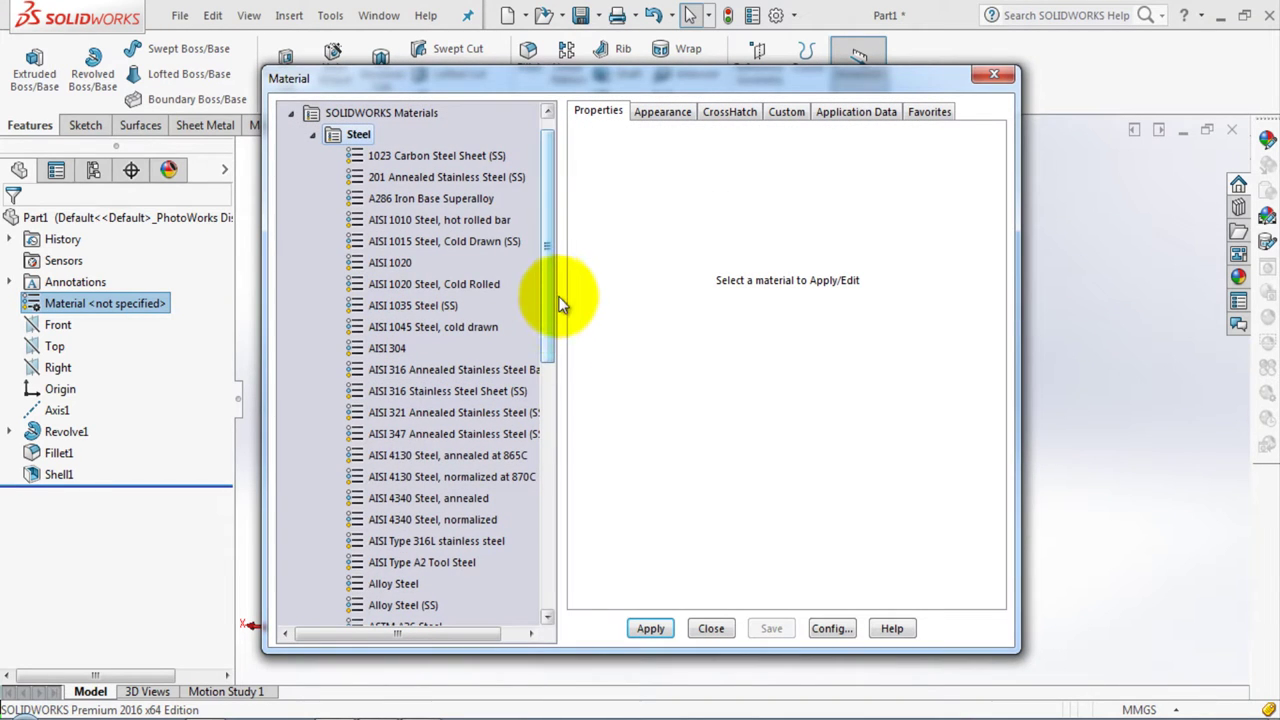
{"action": "left_click_drag", "start_coordinate": [554, 308], "coordinate": [541, 554]}
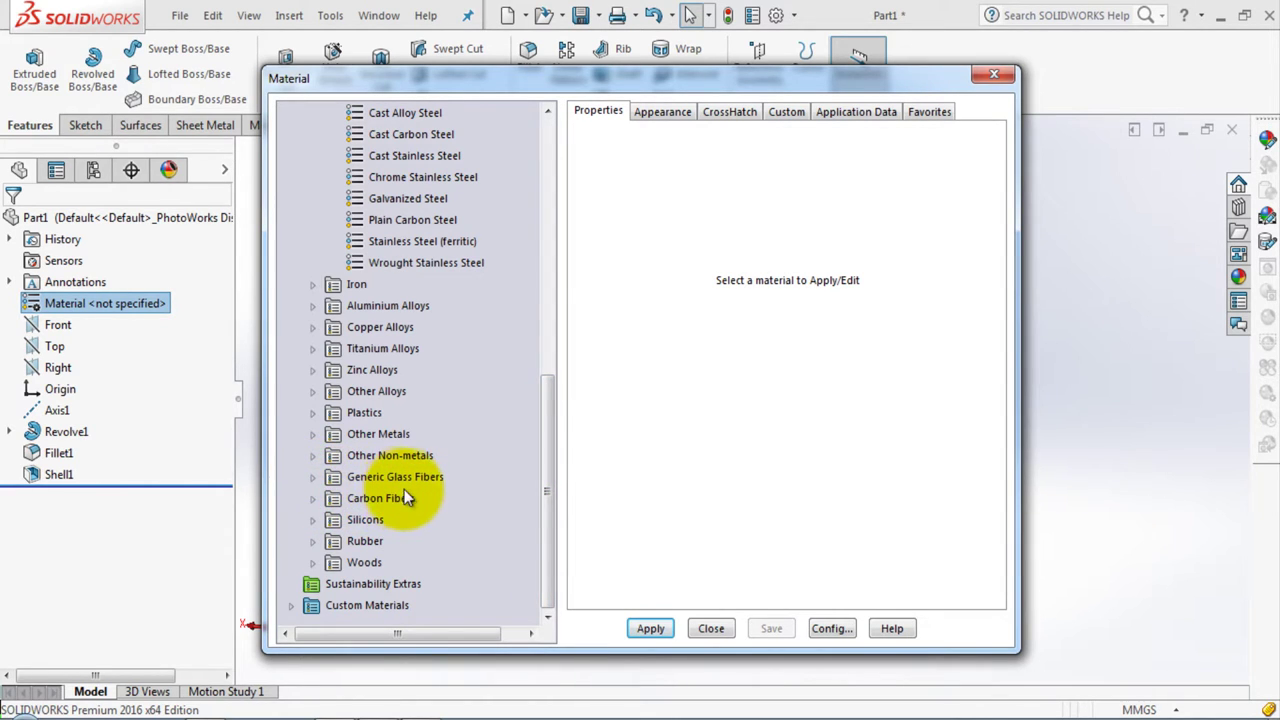
{"action": "left_click", "coordinate": [312, 460]}
{"action": "scroll", "coordinate": [436, 464], "scroll_direction": "down", "scroll_amount": 1}
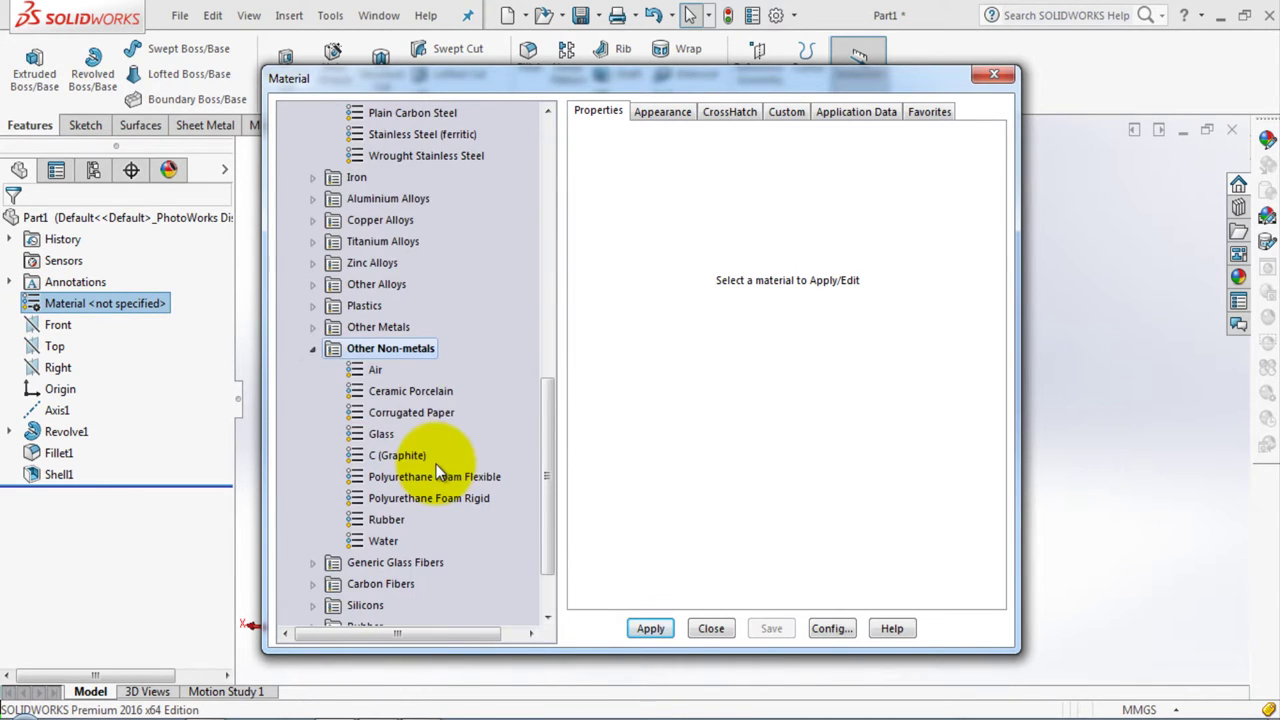
{"action": "left_click", "coordinate": [381, 435]}
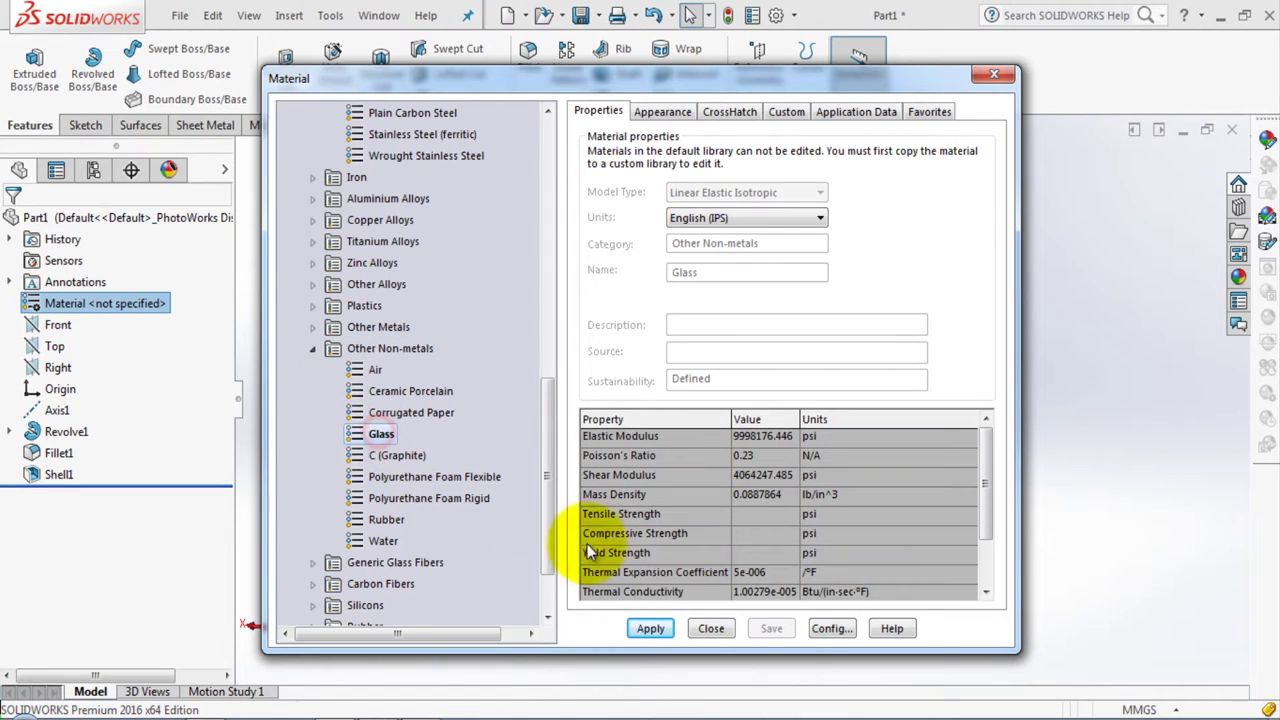
{"action": "left_click", "coordinate": [650, 628]}
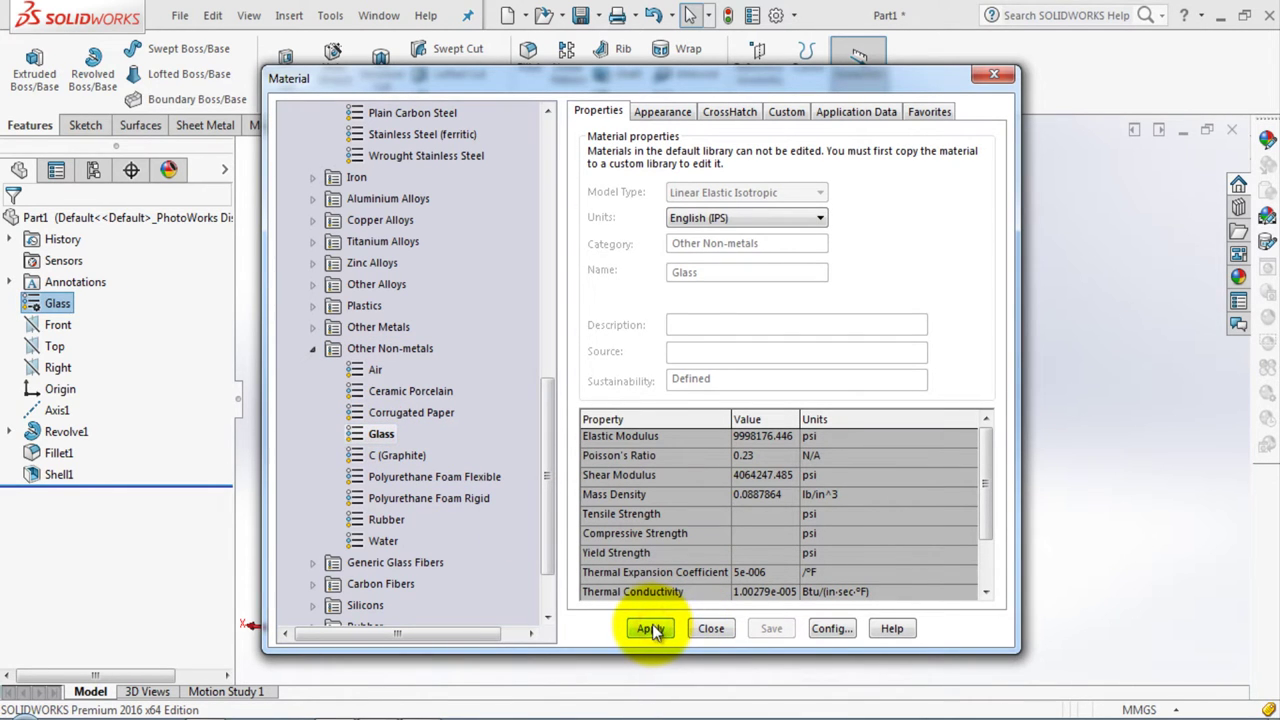
{"action": "left_click", "coordinate": [711, 628]}
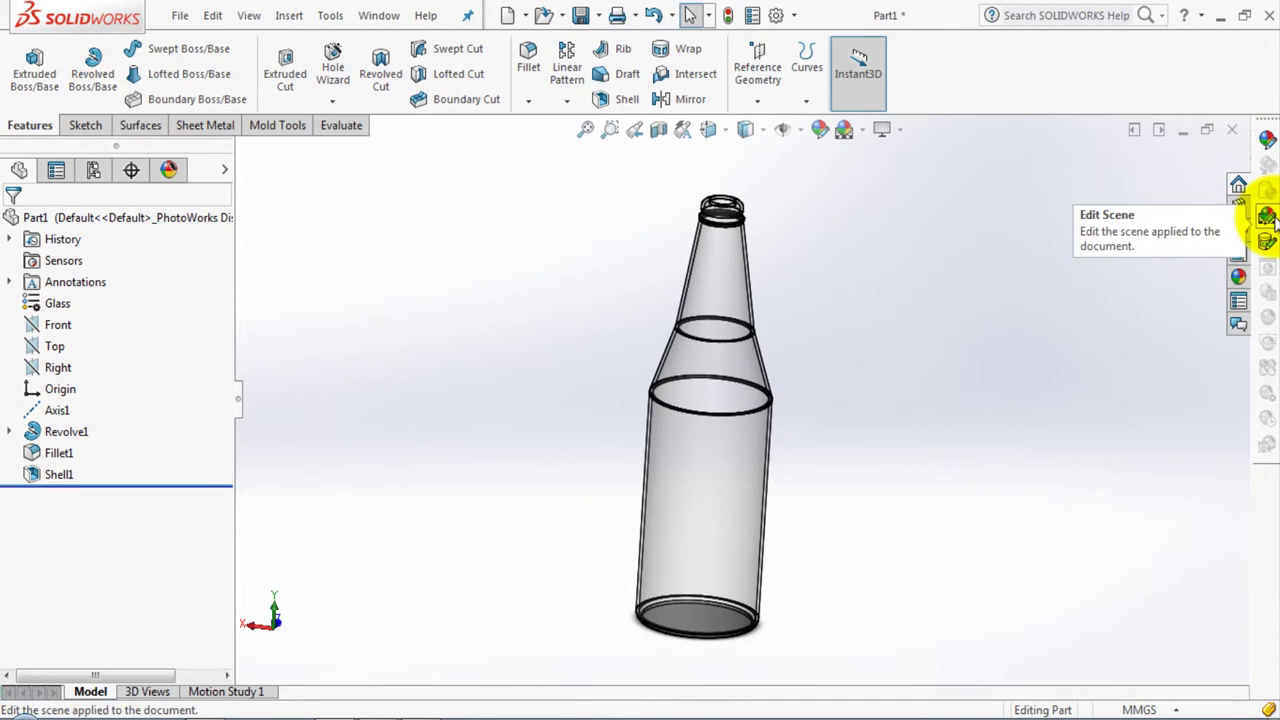
{"action": "middle_click_drag", "start_coordinate": [891, 421], "coordinate": [927, 395]}
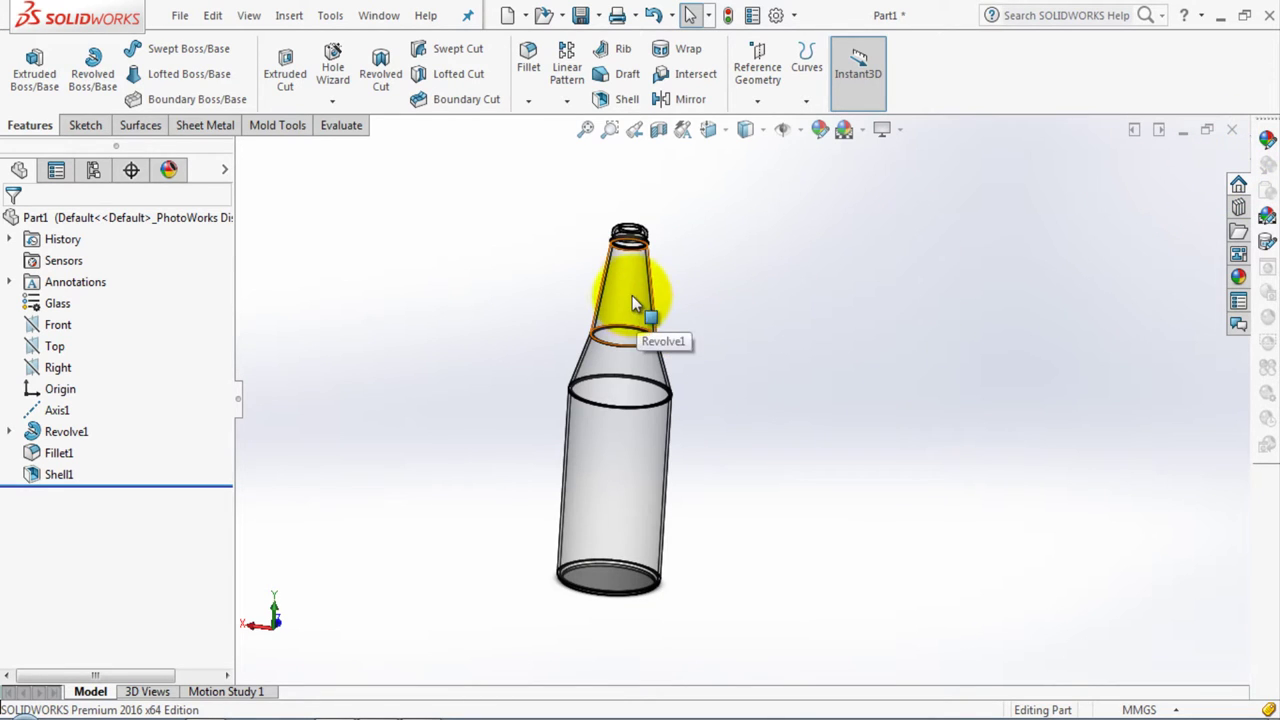
Preview the green, clear, blue and brown glass swatches, then apply reflective green glass to the bottle
{"action": "left_click", "coordinate": [818, 131]}
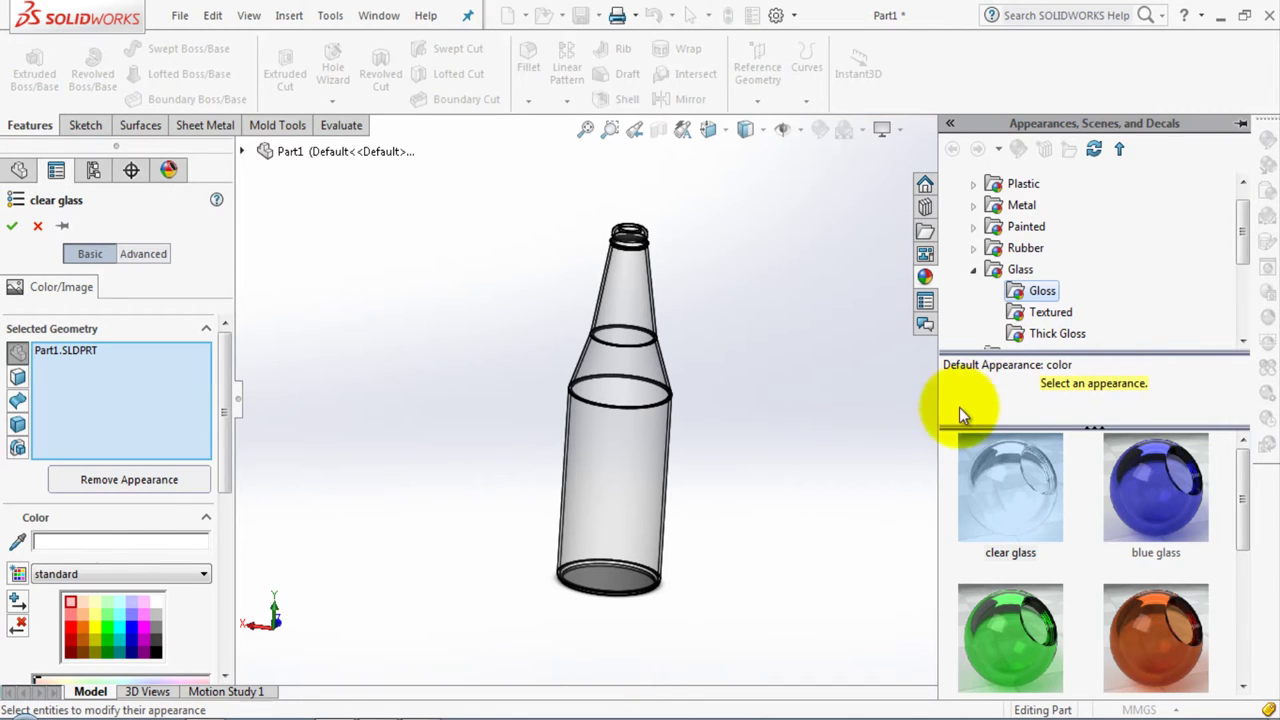
{"action": "left_click", "coordinate": [1007, 624]}
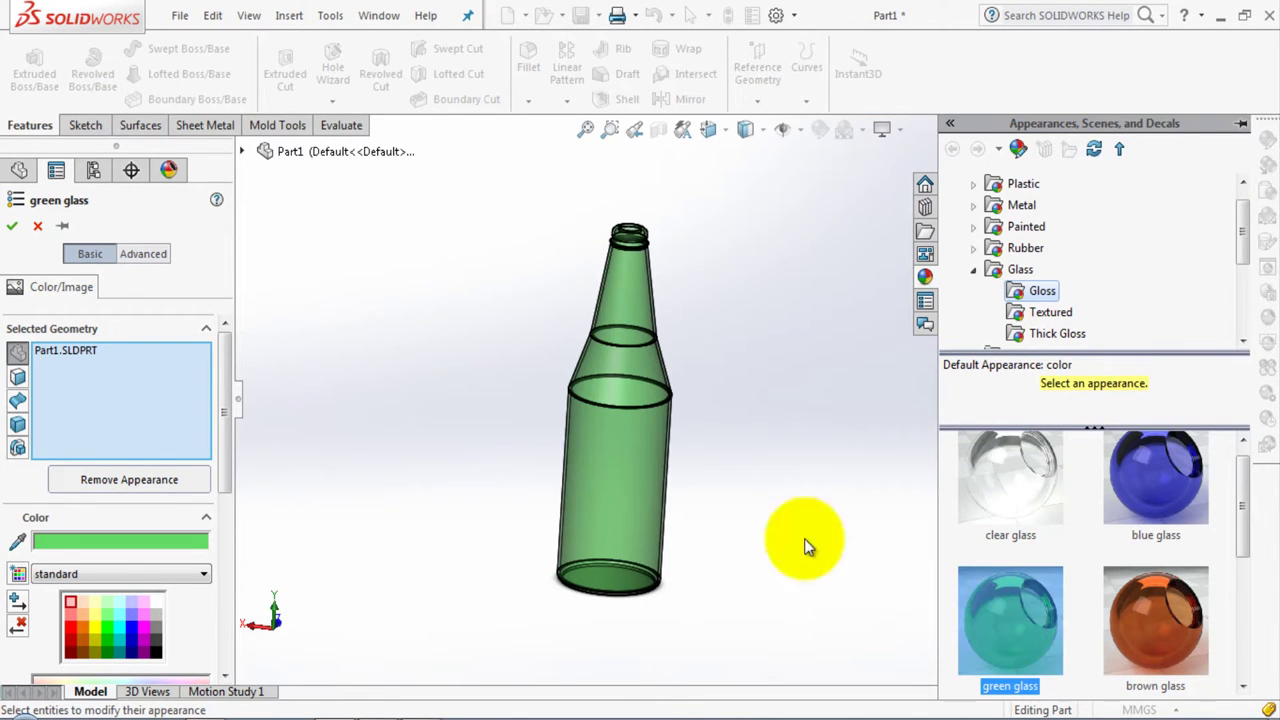
{"action": "mouse_move", "coordinate": [712, 507]}
{"action": "middle_mouse_down"}
{"action": "mouse_move", "coordinate": [763, 391]}
{"action": "mouse_move", "coordinate": [891, 380]}
{"action": "mouse_move", "coordinate": [729, 514]}
{"action": "mouse_move", "coordinate": [682, 460]}
{"action": "middle_mouse_up"}
{"action": "left_click", "coordinate": [1046, 468]}
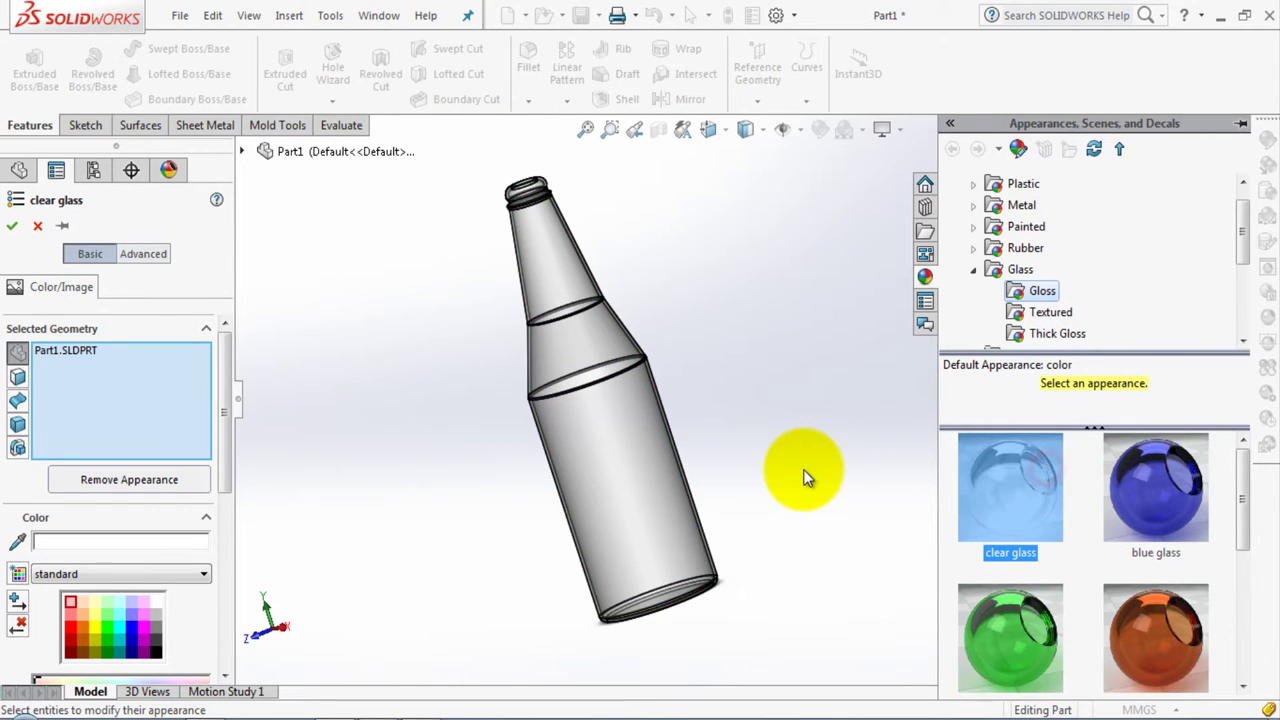
{"action": "left_click", "coordinate": [1168, 514]}
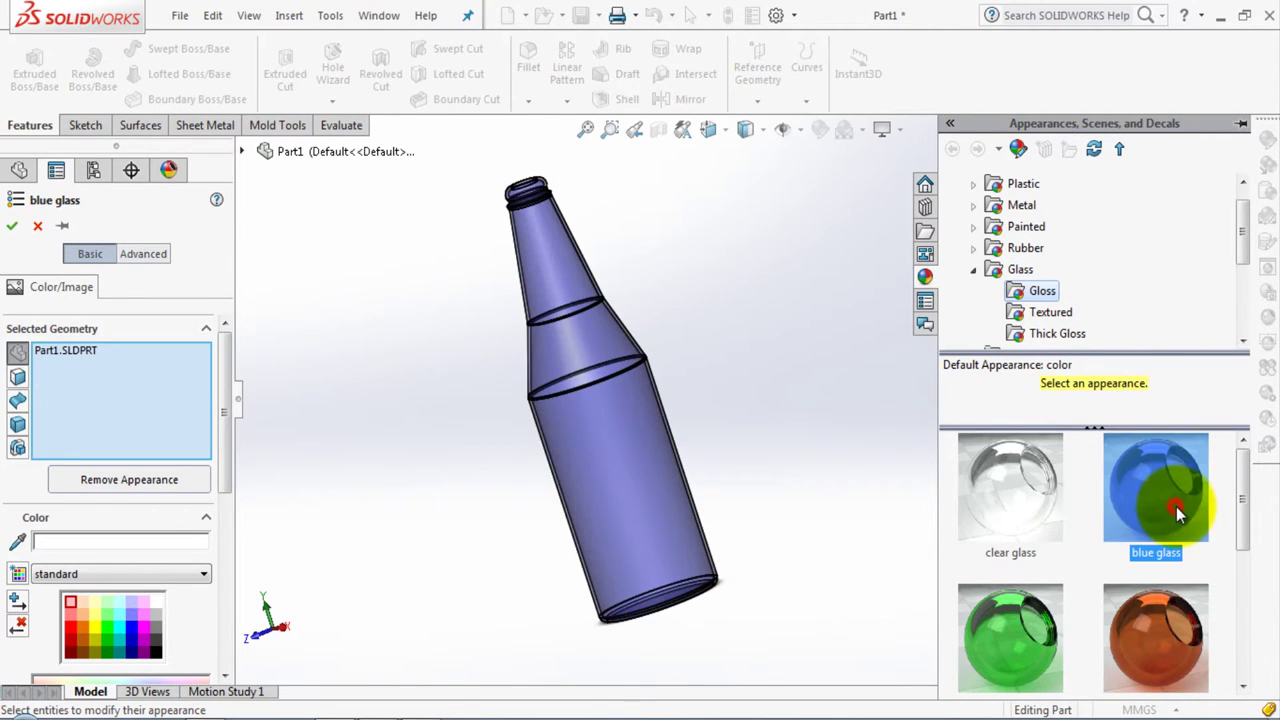
{"action": "left_click", "coordinate": [1176, 645]}
{"action": "scroll", "coordinate": [1176, 620], "scroll_direction": "down", "scroll_amount": 3}
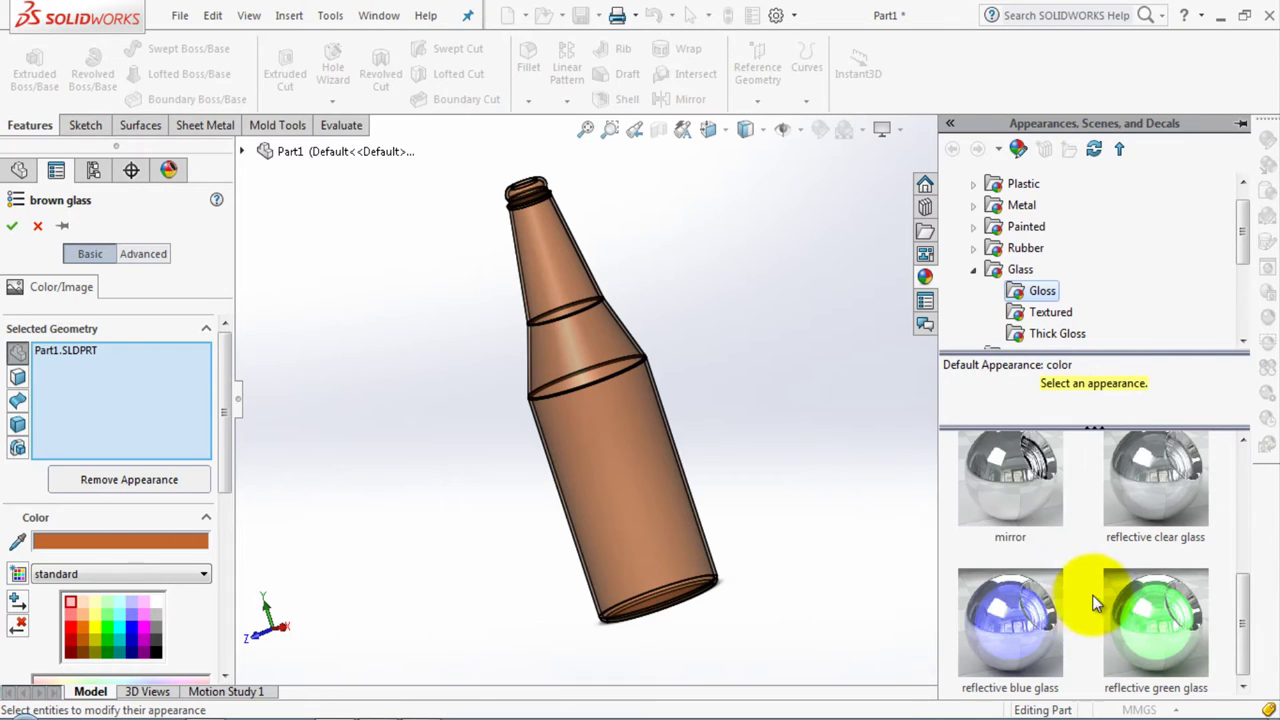
{"action": "left_click", "coordinate": [1043, 620]}
{"action": "left_click", "coordinate": [1163, 628]}
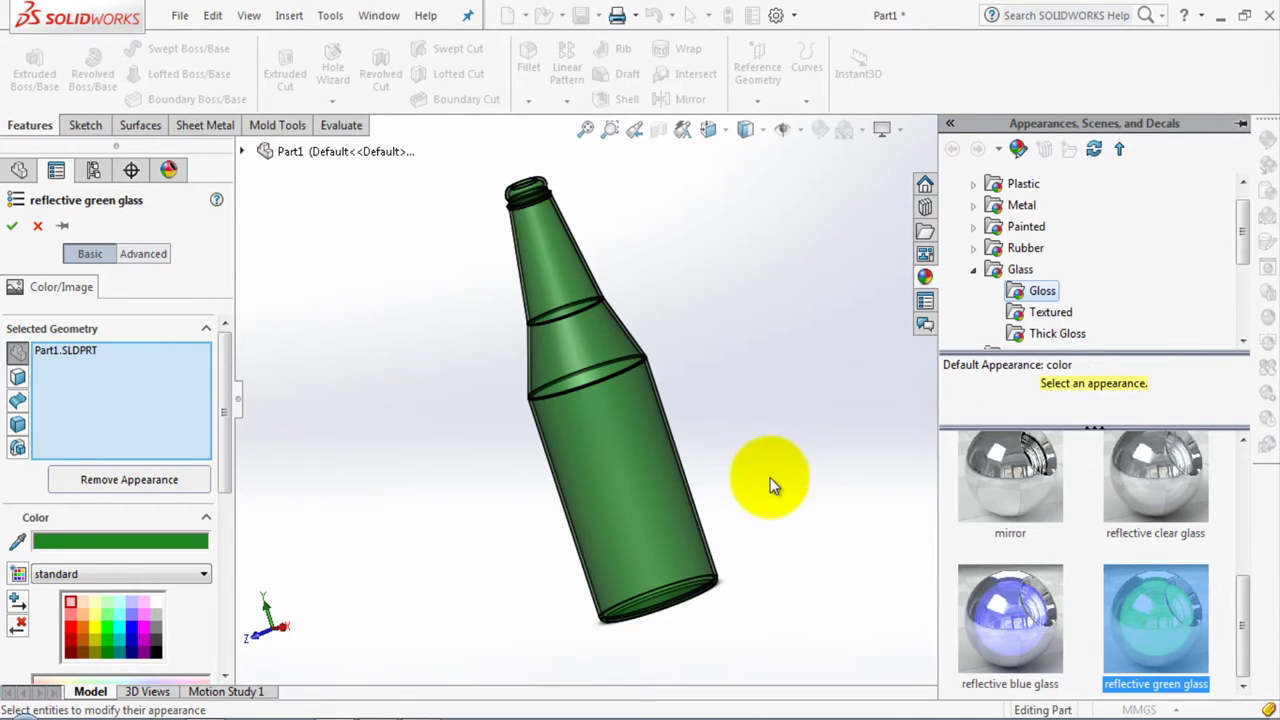
{"action": "scroll", "coordinate": [770, 477], "scroll_direction": "down", "scroll_amount": 2}
{"action": "scroll", "coordinate": [800, 490], "scroll_direction": "up", "scroll_amount": 3}
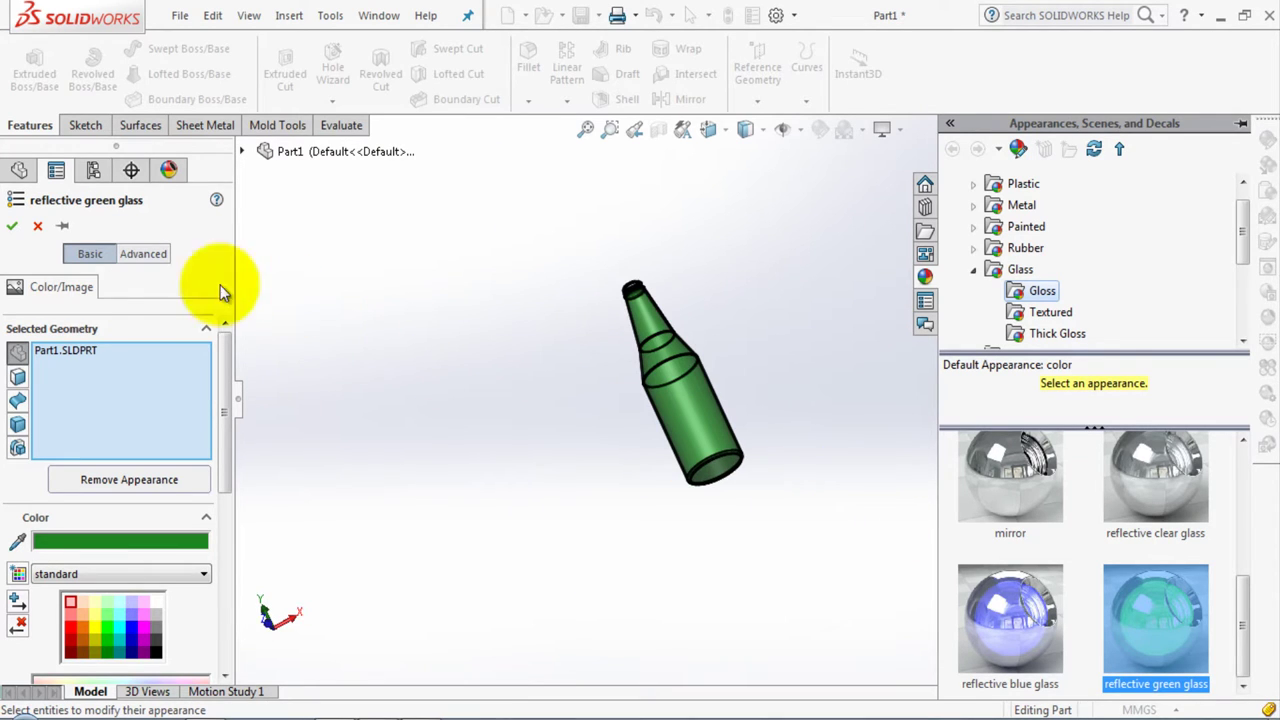
{"action": "left_click", "coordinate": [11, 227]}
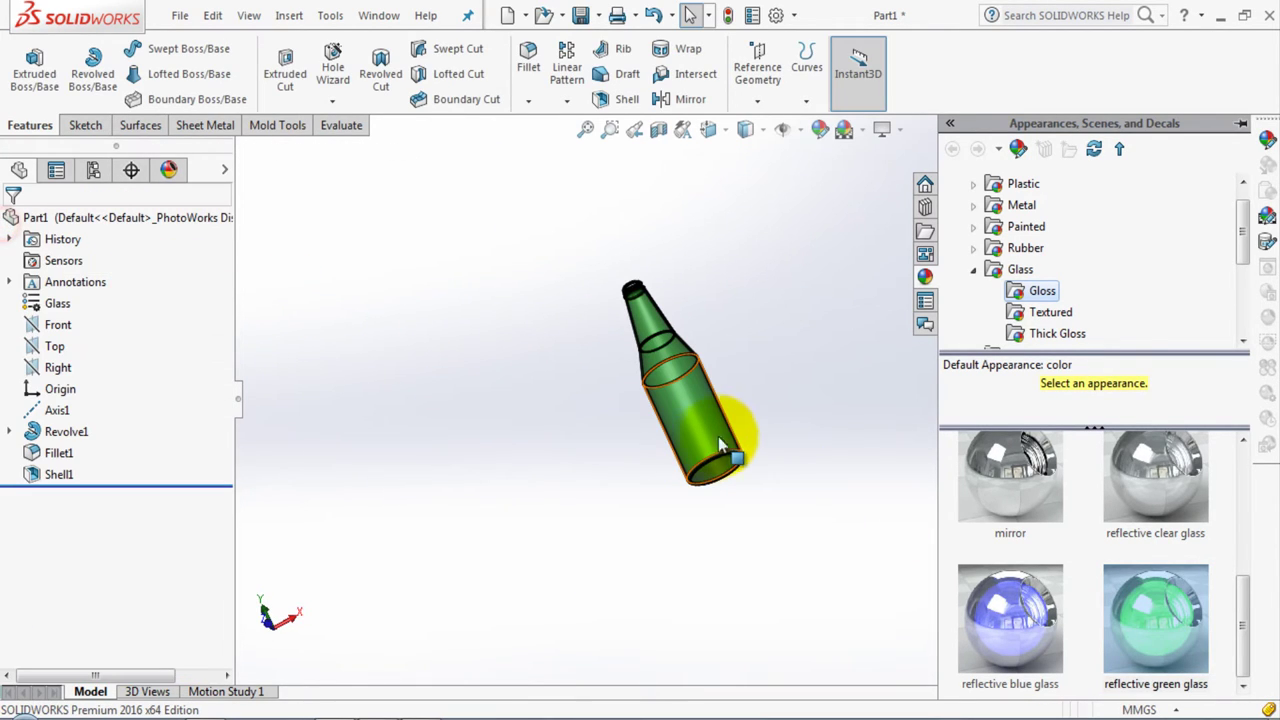
Close the appearances library and reorient the bottle to a new viewing angle
{"action": "left_click", "coordinate": [840, 363]}
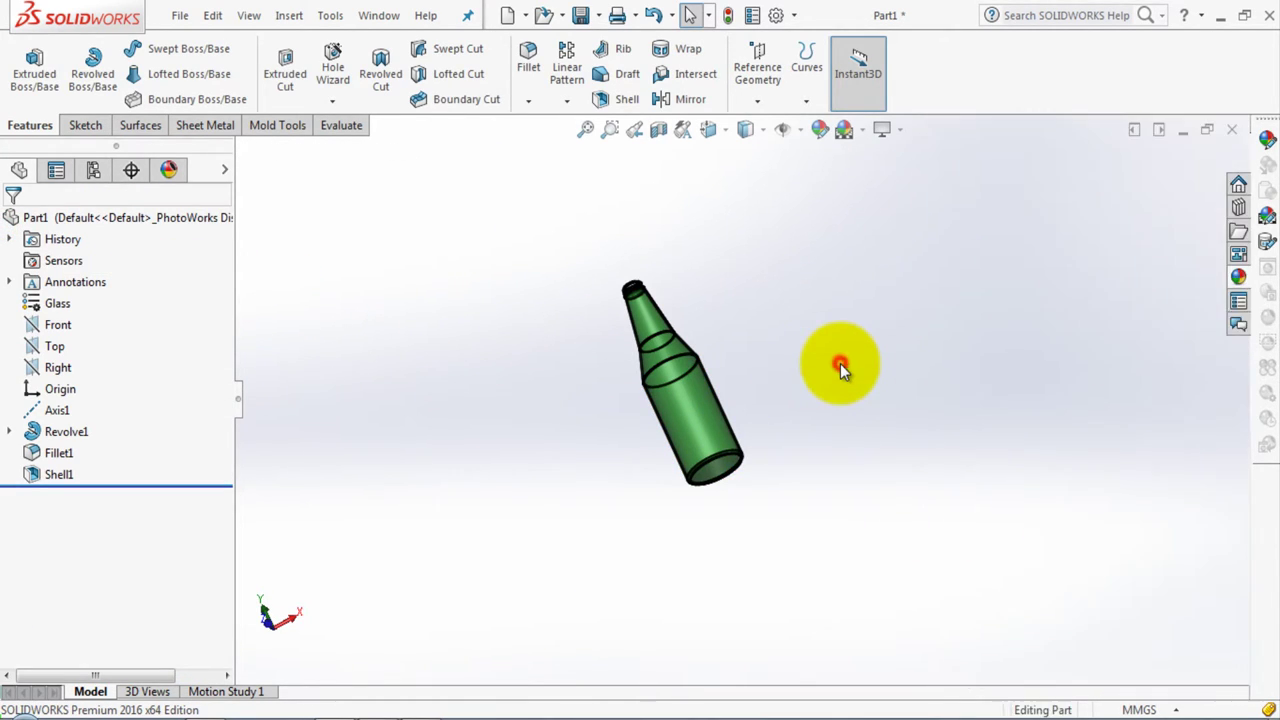
{"action": "scroll", "coordinate": [660, 375], "scroll_direction": "down", "scroll_amount": 1}
{"action": "scroll", "coordinate": [697, 352], "scroll_direction": "down", "scroll_amount": 4}
{"action": "middle_click_drag", "start_coordinate": [697, 352], "coordinate": [943, 429]}
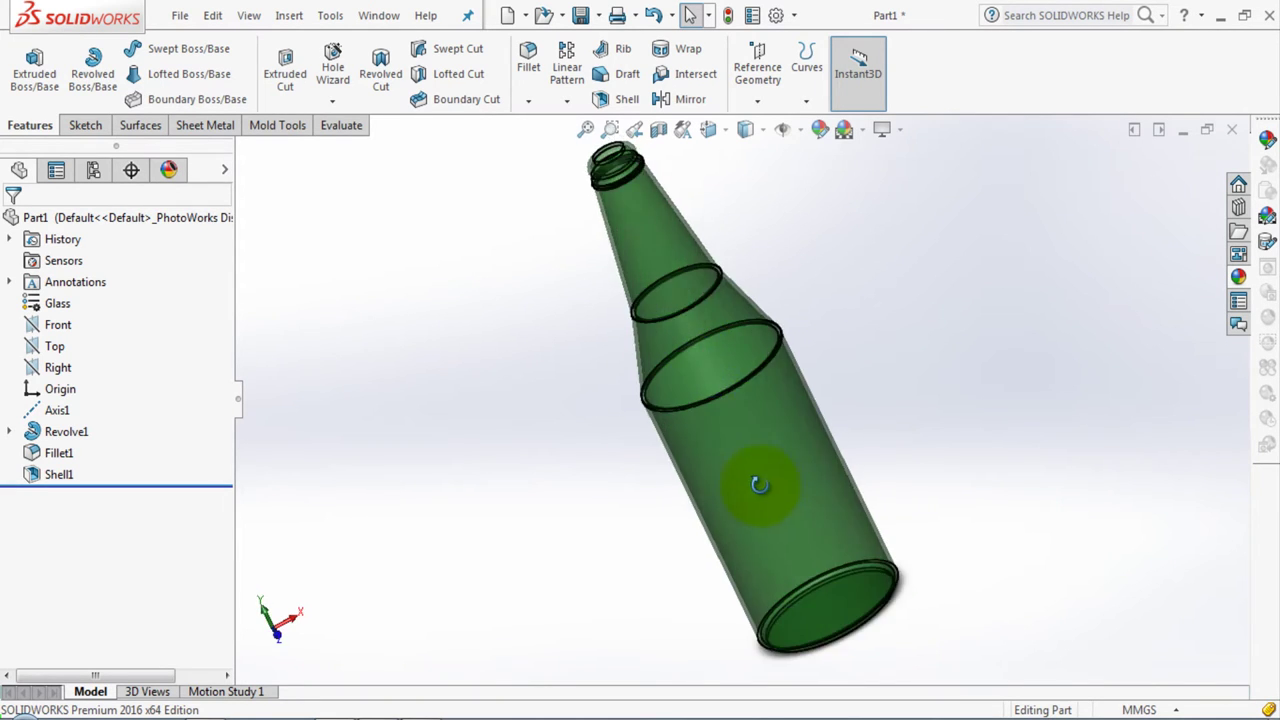
{"action": "scroll", "coordinate": [943, 423], "scroll_direction": "up", "scroll_amount": 1}
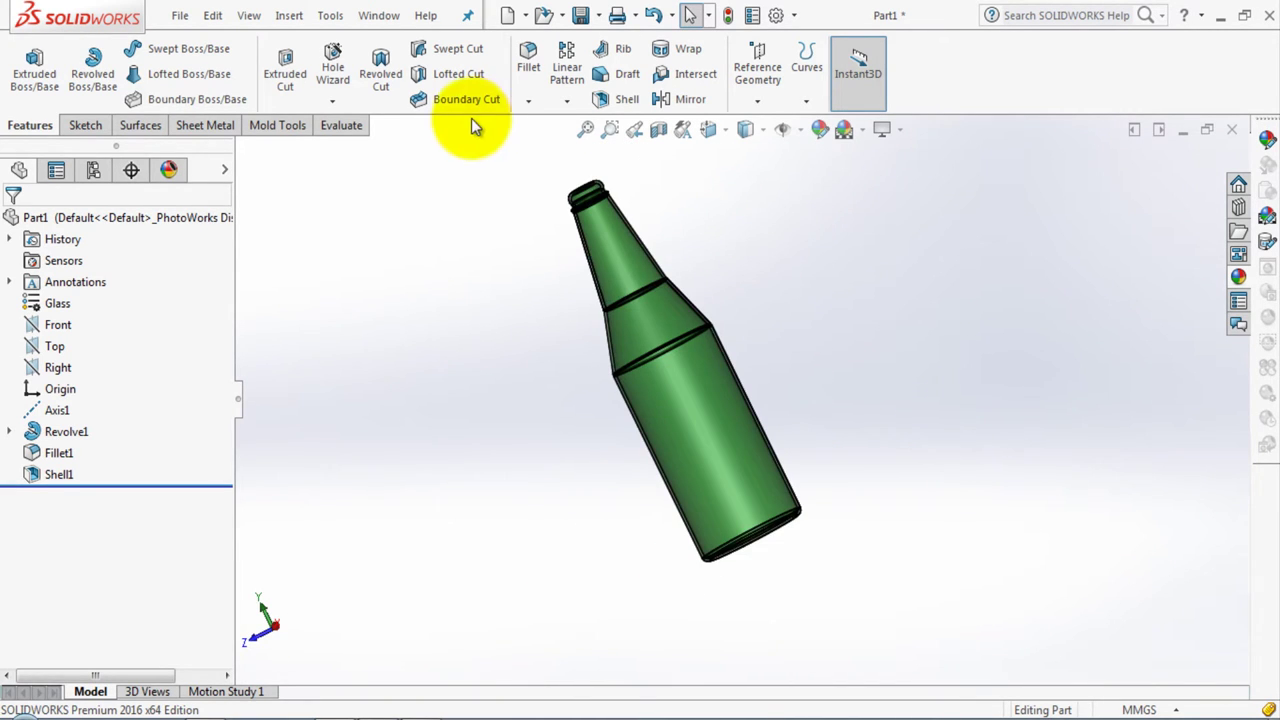
Save the part as Bottle.SLDPRT in a new Bottle folder under My YouTube Channel
{"action": "left_click", "coordinate": [580, 15]}
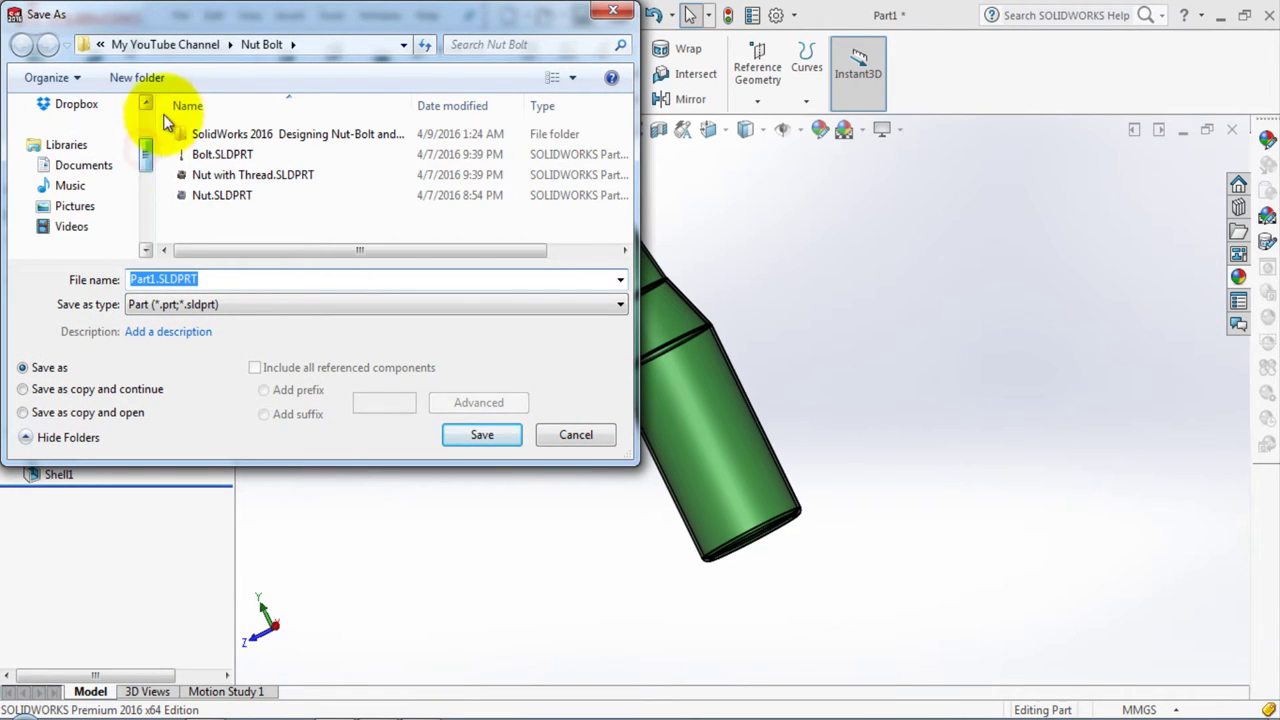
{"action": "left_click", "coordinate": [155, 45]}
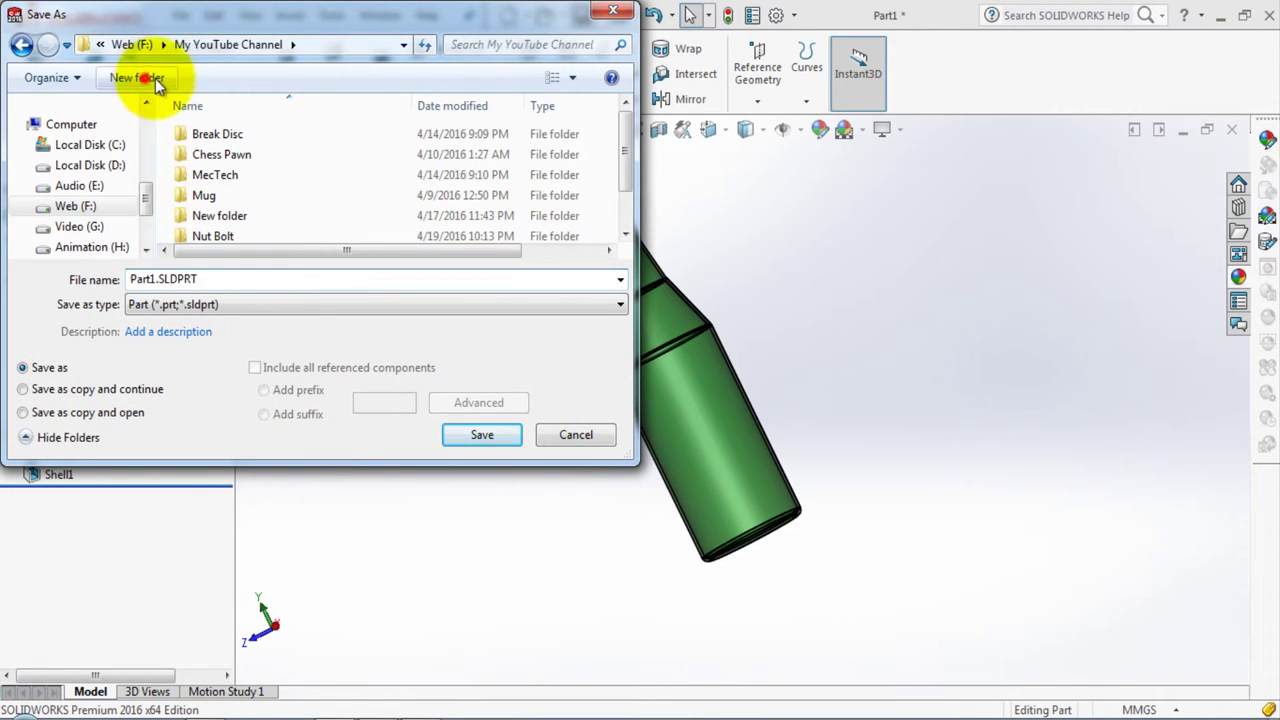
{"action": "left_click", "coordinate": [148, 78]}
{"action": "type", "text": "Bottle"}
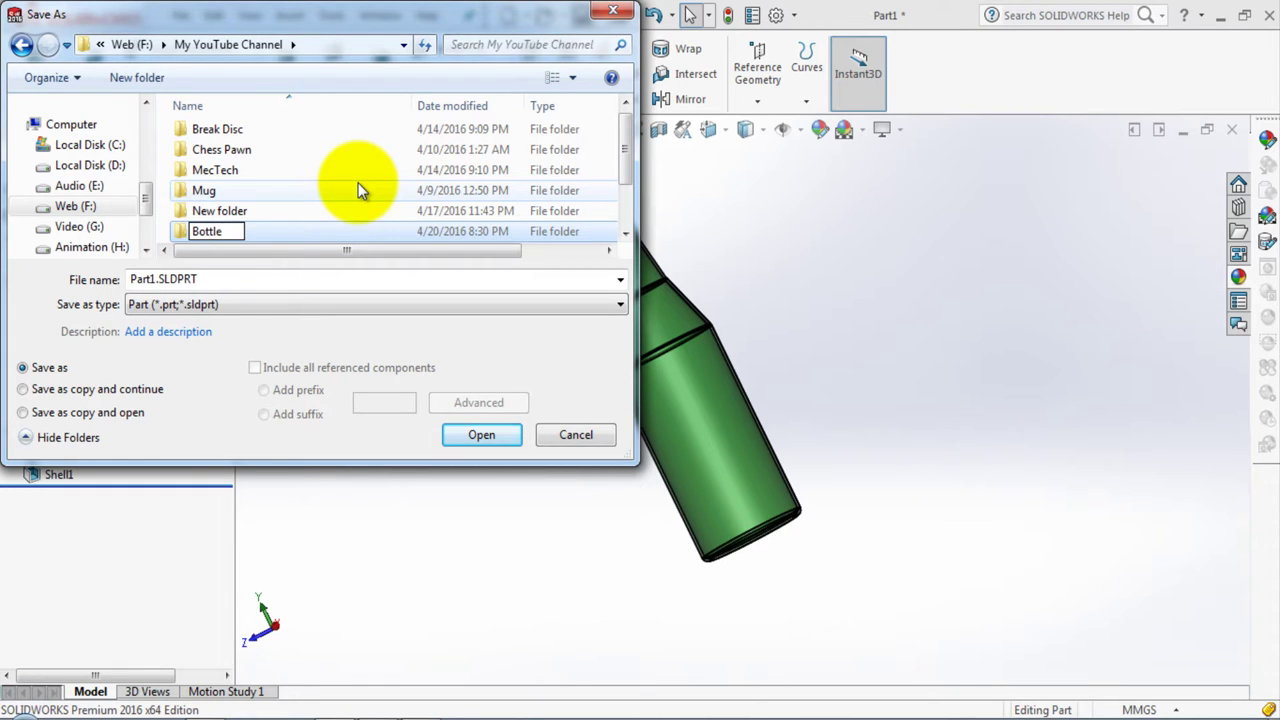
{"action": "key", "text": "Return"}
{"action": "key", "text": "Return"}
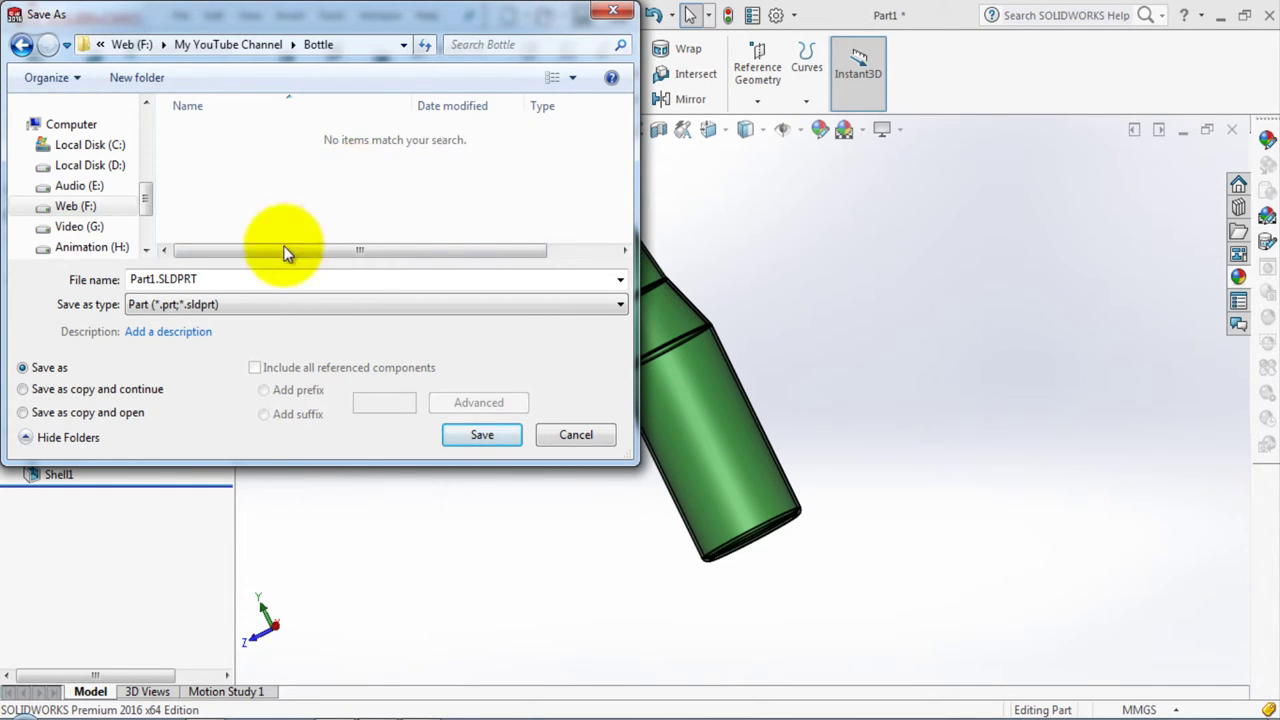
{"action": "double_click", "coordinate": [154, 279]}
{"action": "type", "text": "Bottle"}
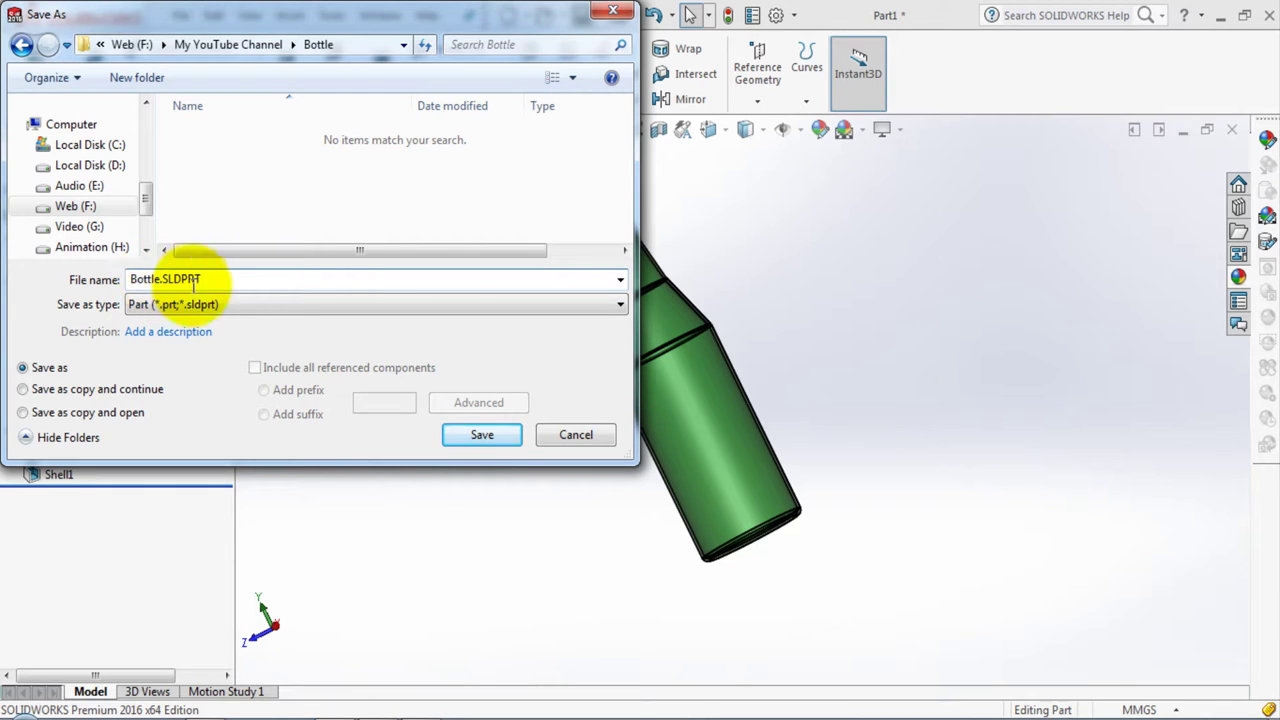
{"action": "left_click", "coordinate": [488, 437]}
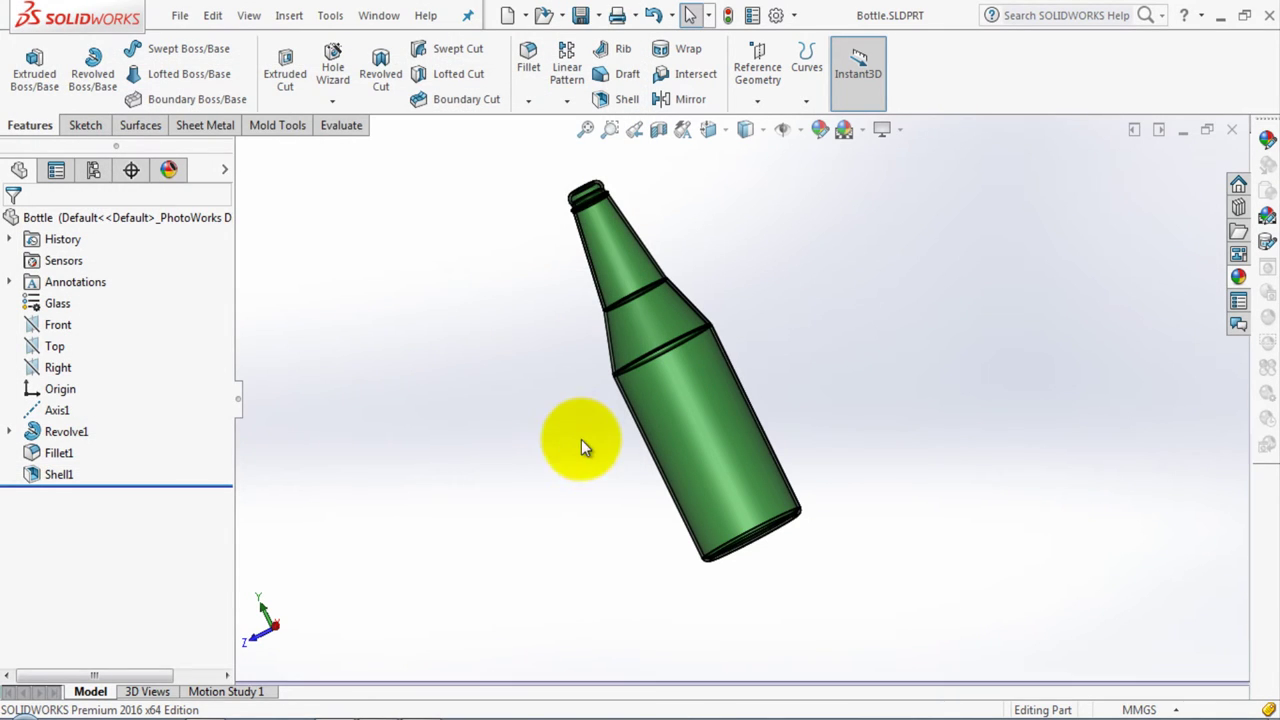
Add a 5 mm fillet to the top circular edge of the bottle's mouth
{"action": "scroll", "coordinate": [611, 171], "scroll_direction": "down", "scroll_amount": 3}
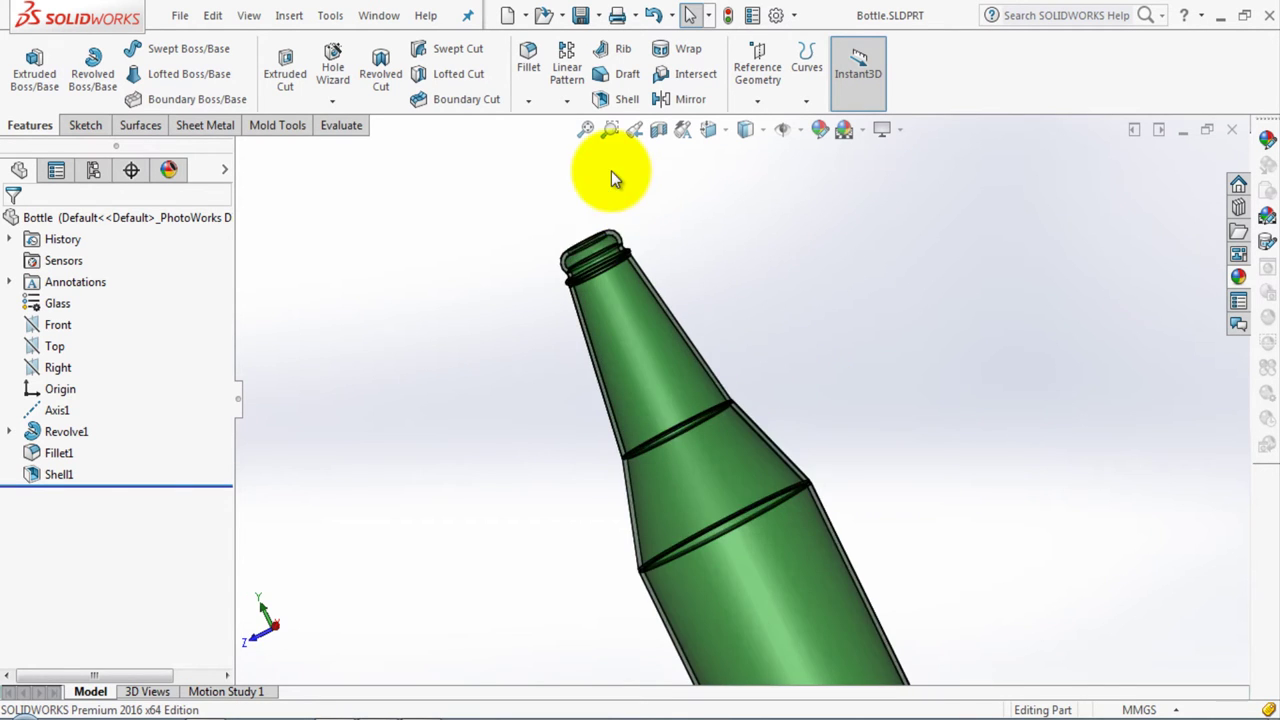
{"action": "scroll", "coordinate": [571, 271], "scroll_direction": "down", "scroll_amount": 3}
{"action": "scroll", "coordinate": [565, 330], "scroll_direction": "down", "scroll_amount": 2}
{"action": "mouse_move", "coordinate": [598, 325]}
{"action": "middle_mouse_down"}
{"action": "mouse_move", "coordinate": [720, 386]}
{"action": "mouse_move", "coordinate": [706, 466]}
{"action": "mouse_move", "coordinate": [623, 423]}
{"action": "mouse_move", "coordinate": [618, 392]}
{"action": "mouse_move", "coordinate": [663, 357]}
{"action": "mouse_move", "coordinate": [766, 337]}
{"action": "mouse_move", "coordinate": [760, 325]}
{"action": "middle_mouse_up"}
{"action": "mouse_move", "coordinate": [600, 297]}
{"action": "middle_mouse_down"}
{"action": "mouse_move", "coordinate": [501, 229]}
{"action": "mouse_move", "coordinate": [500, 129]}
{"action": "mouse_move", "coordinate": [507, 162]}
{"action": "middle_mouse_up"}
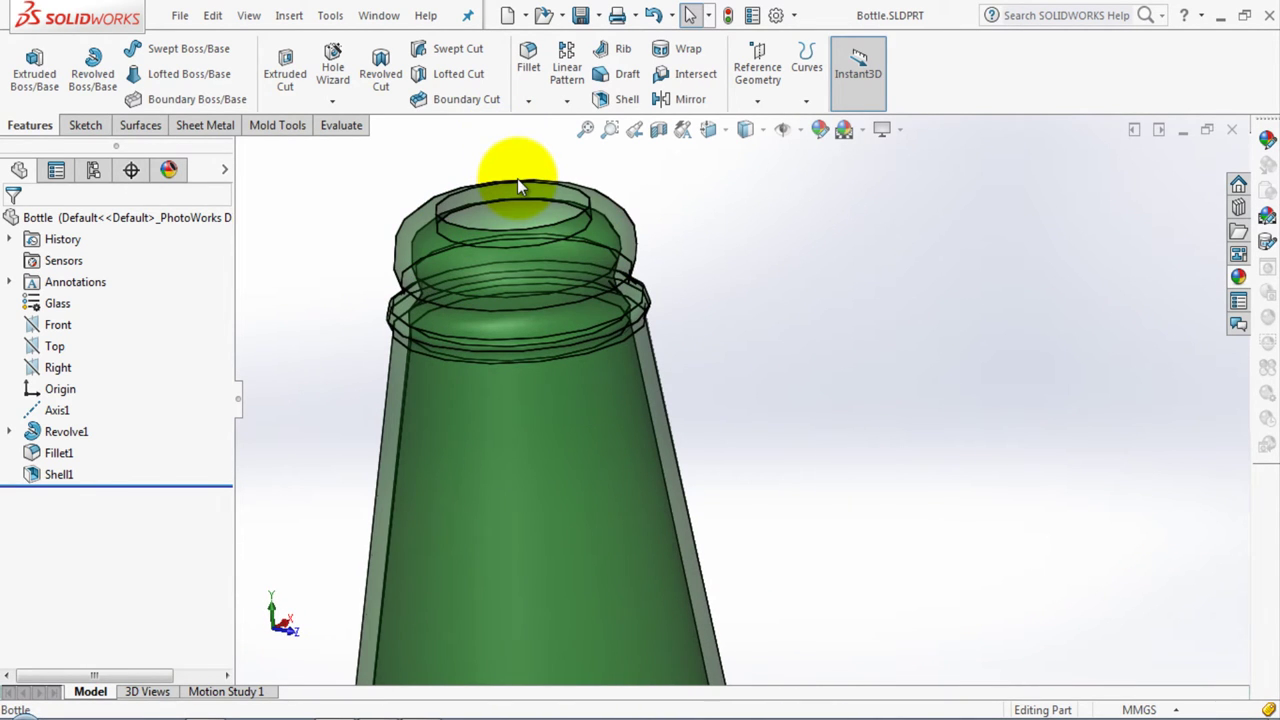
{"action": "left_click", "coordinate": [517, 179]}
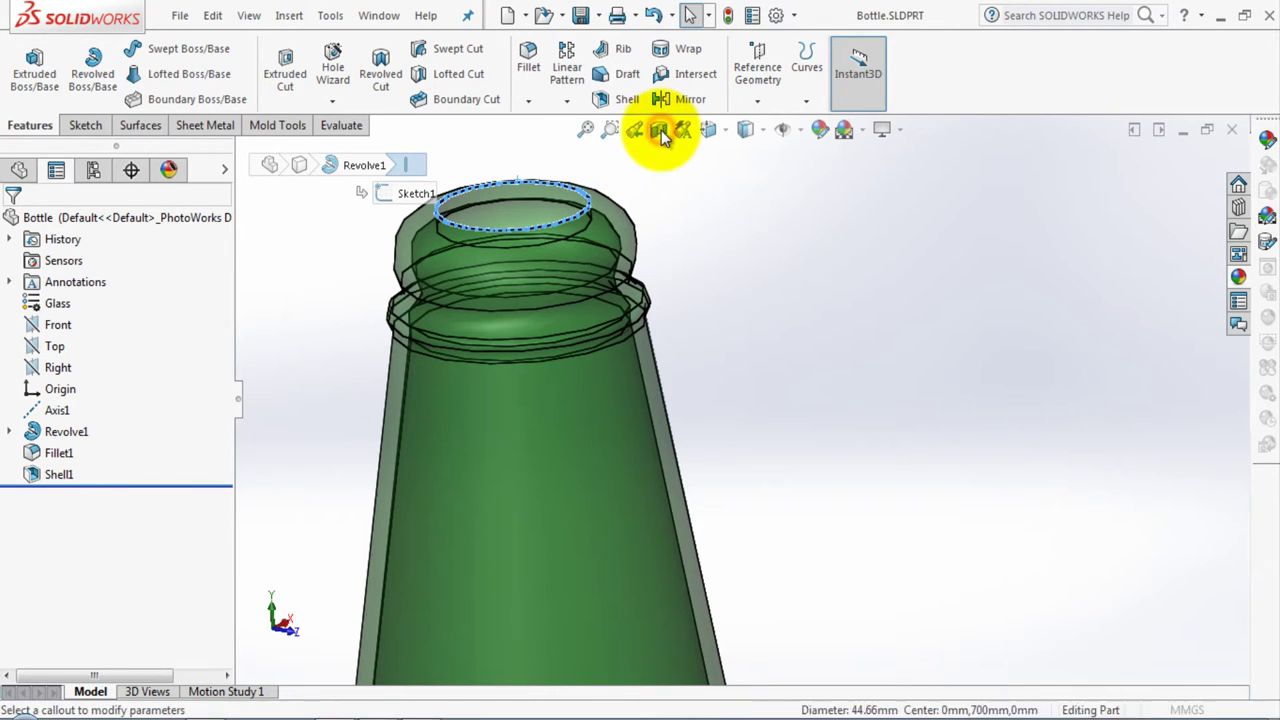
{"action": "left_click", "coordinate": [659, 131]}
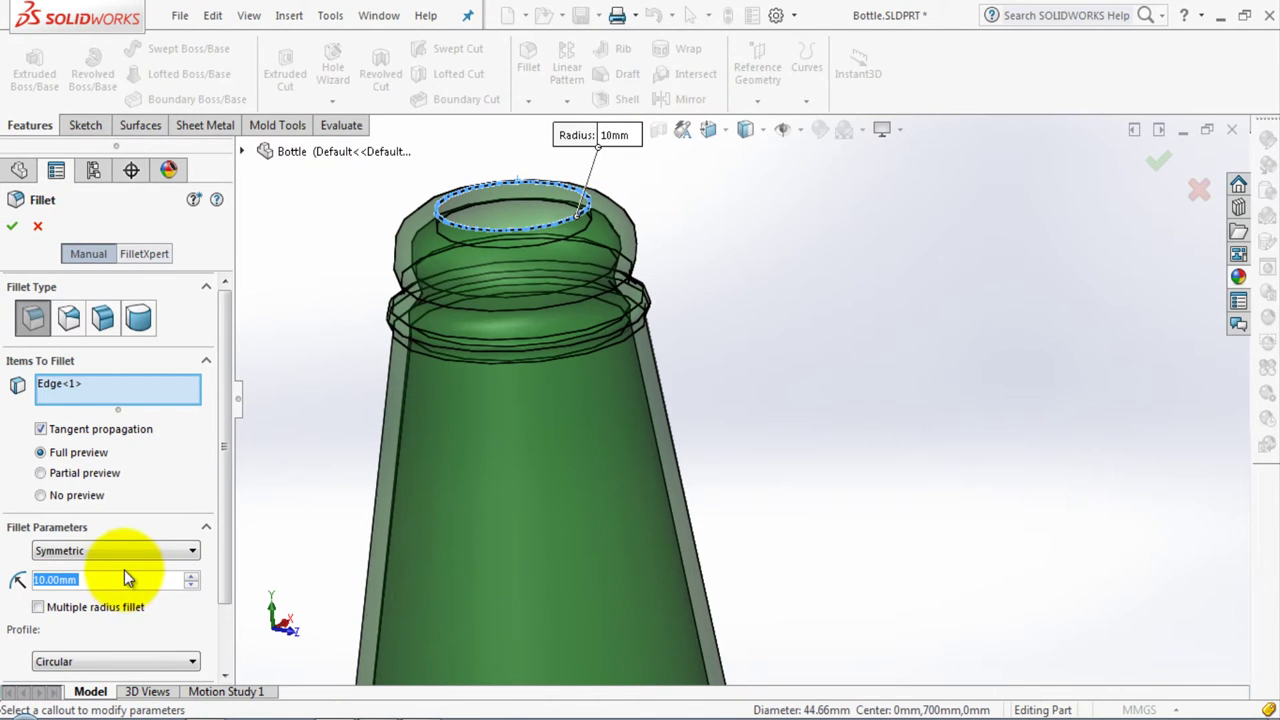
{"action": "type", "text": "5"}
{"action": "key", "text": "Return"}
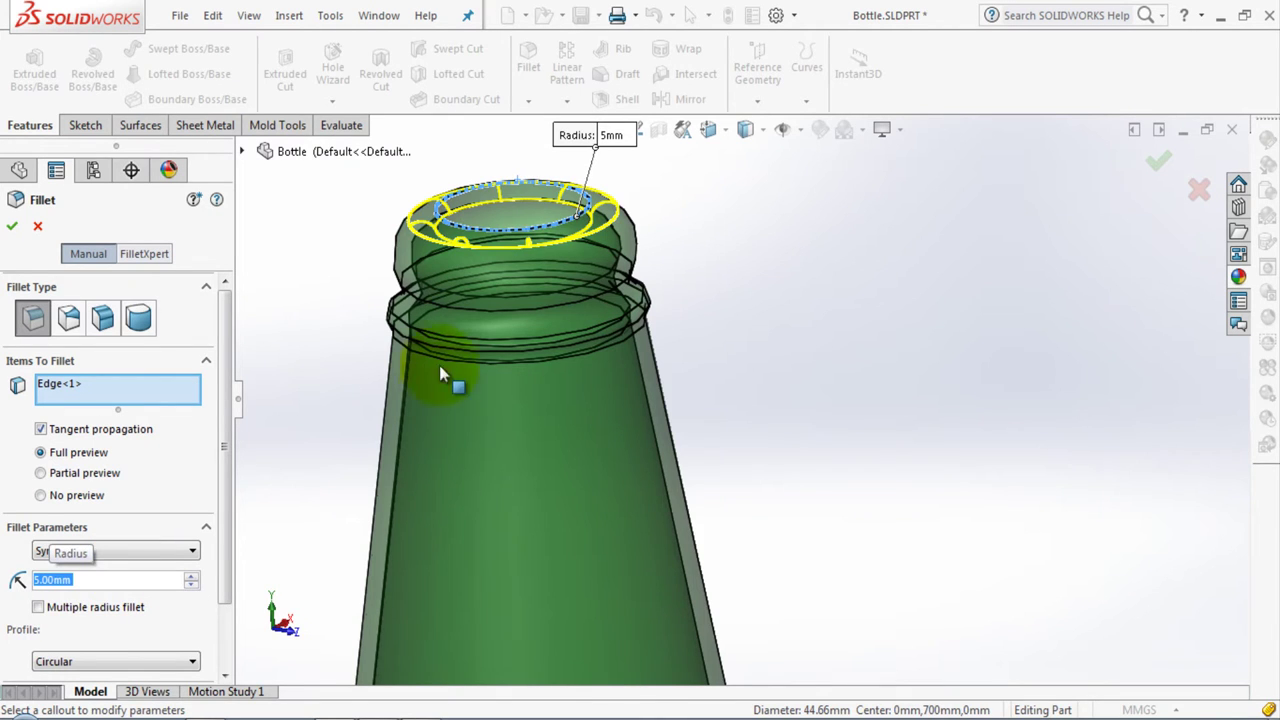
{"action": "mouse_move", "coordinate": [723, 325]}
{"action": "middle_mouse_down"}
{"action": "mouse_move", "coordinate": [720, 408]}
{"action": "mouse_move", "coordinate": [689, 449]}
{"action": "mouse_move", "coordinate": [731, 463]}
{"action": "mouse_move", "coordinate": [727, 356]}
{"action": "mouse_move", "coordinate": [630, 262]}
{"action": "middle_mouse_up"}
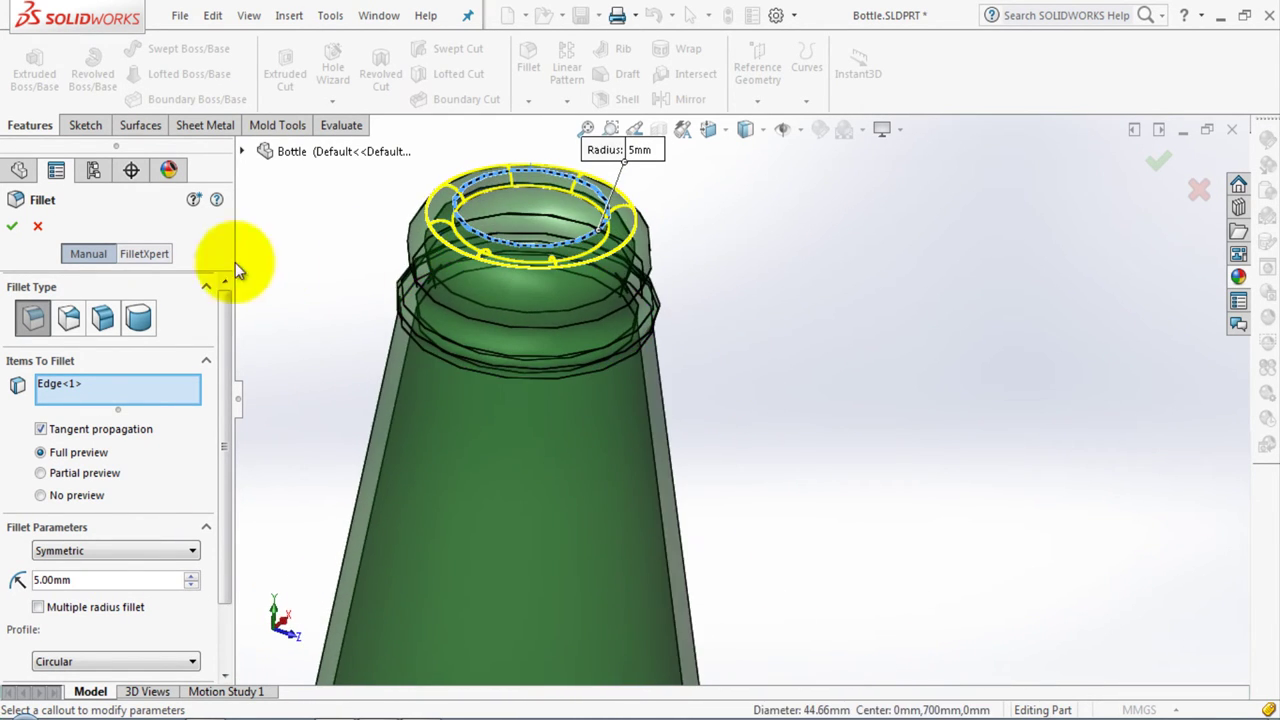
{"action": "left_click", "coordinate": [12, 226]}
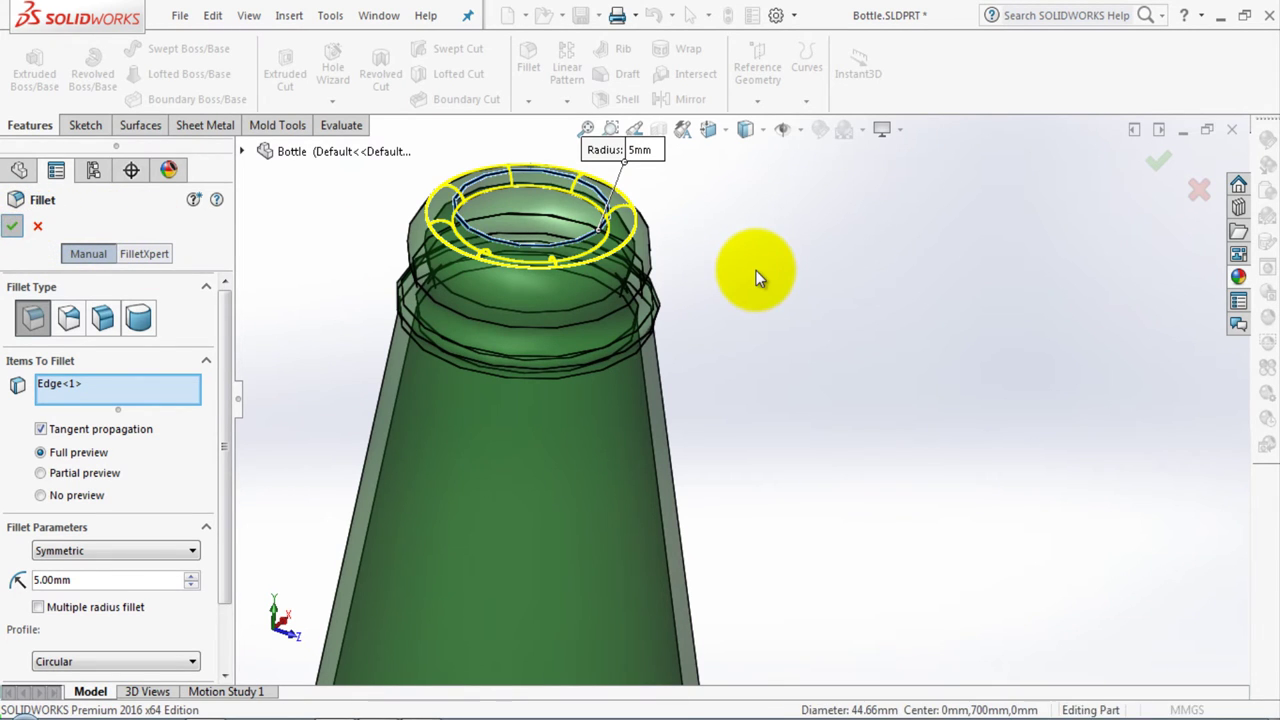
{"action": "middle_click_drag", "start_coordinate": [712, 261], "coordinate": [693, 167]}
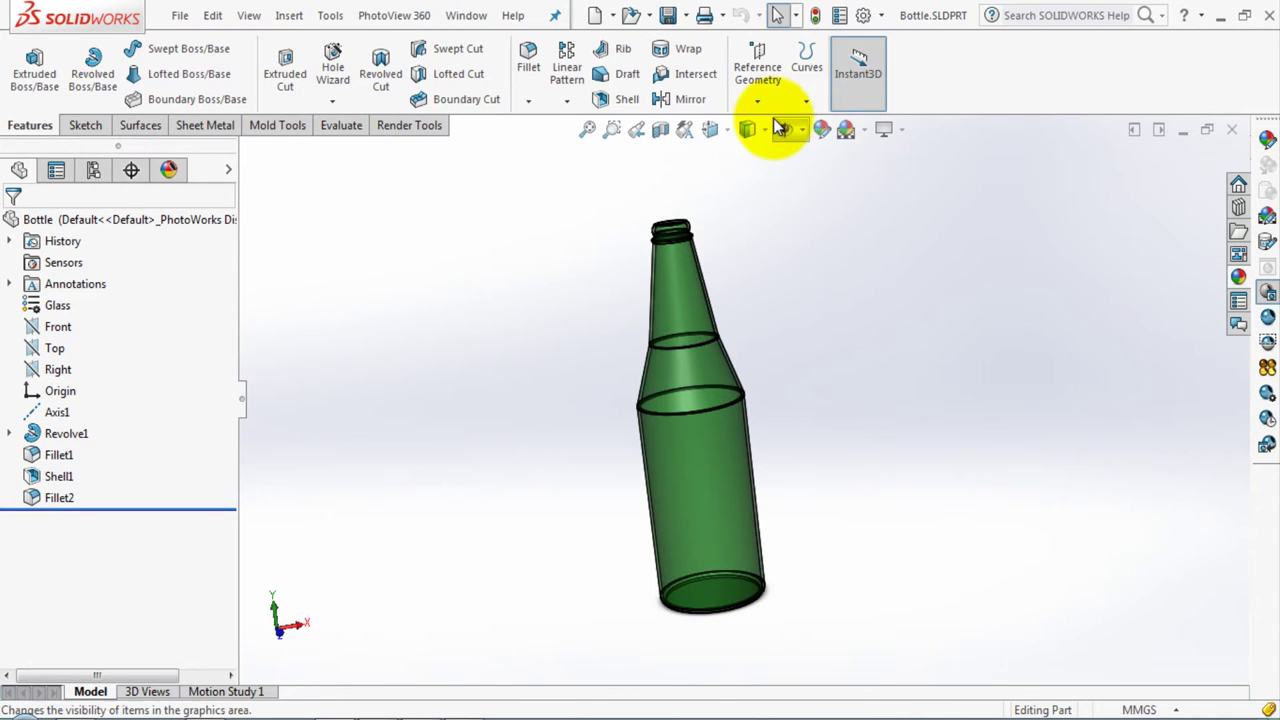
Turn the bottle to the Isometric orientation and launch the PhotoView 360 Final Render
{"action": "key", "text": "space"}
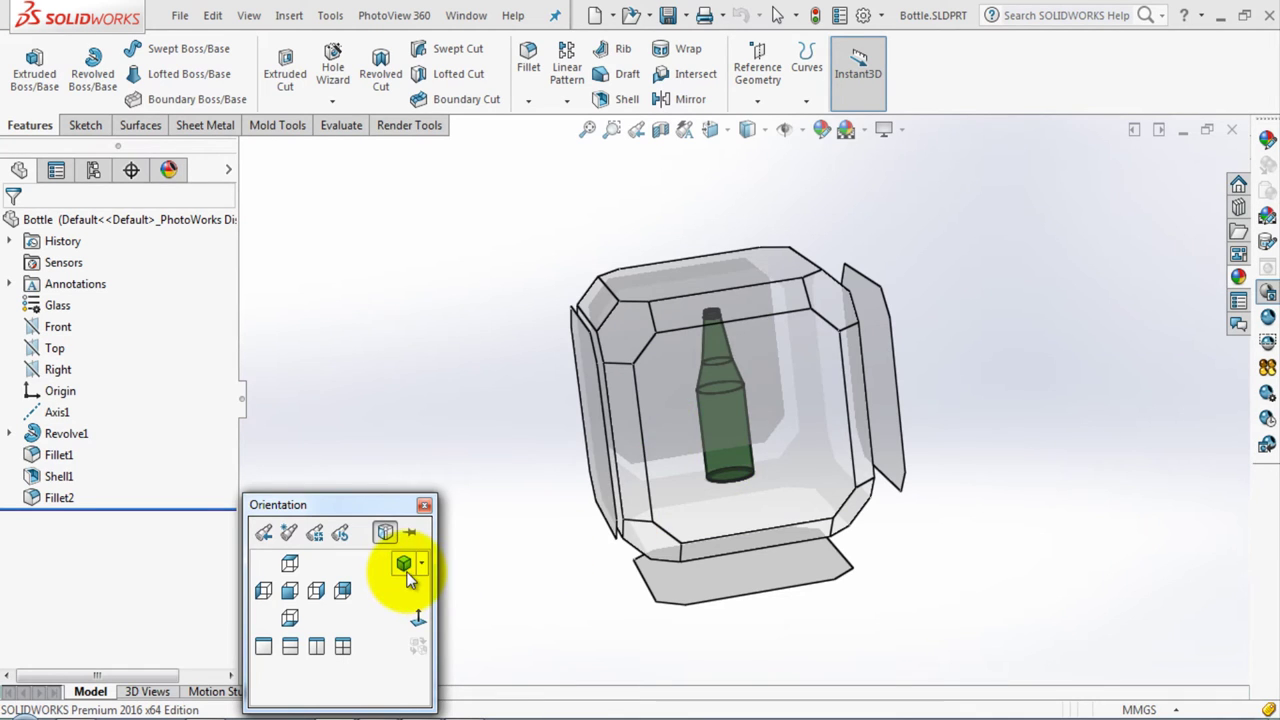
{"action": "left_click", "coordinate": [408, 578]}
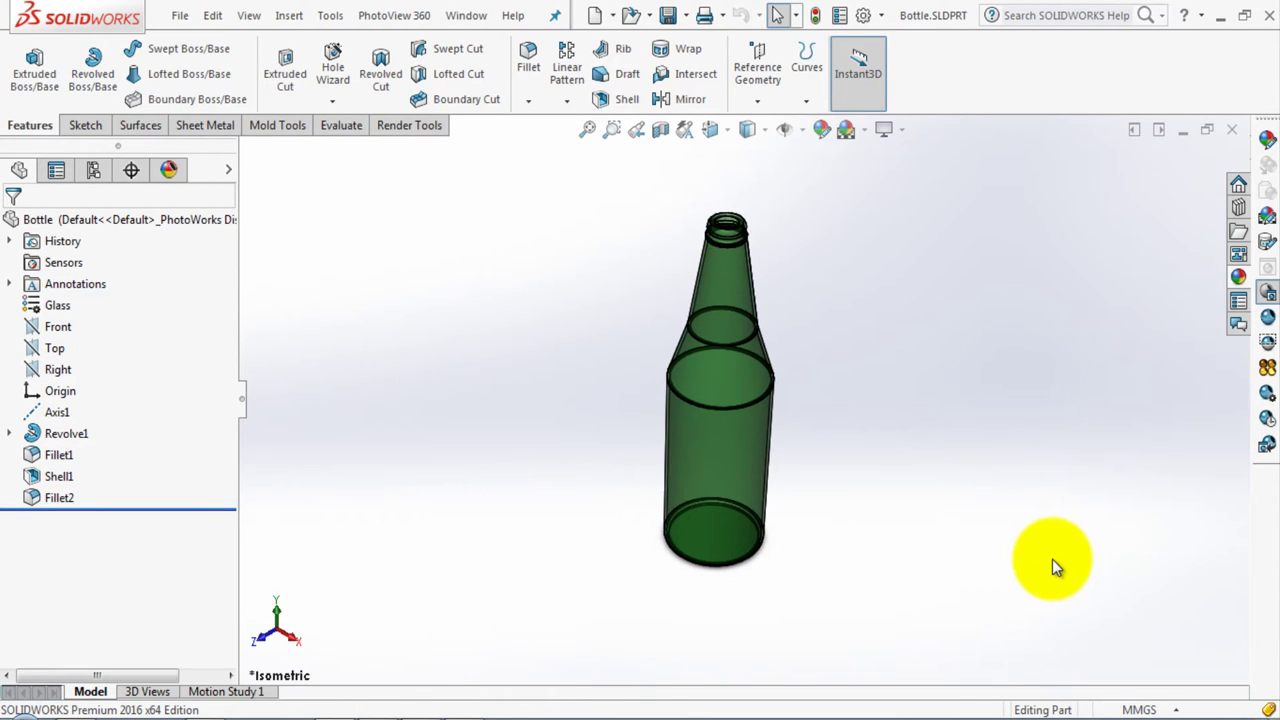
{"action": "left_click", "coordinate": [1268, 318]}
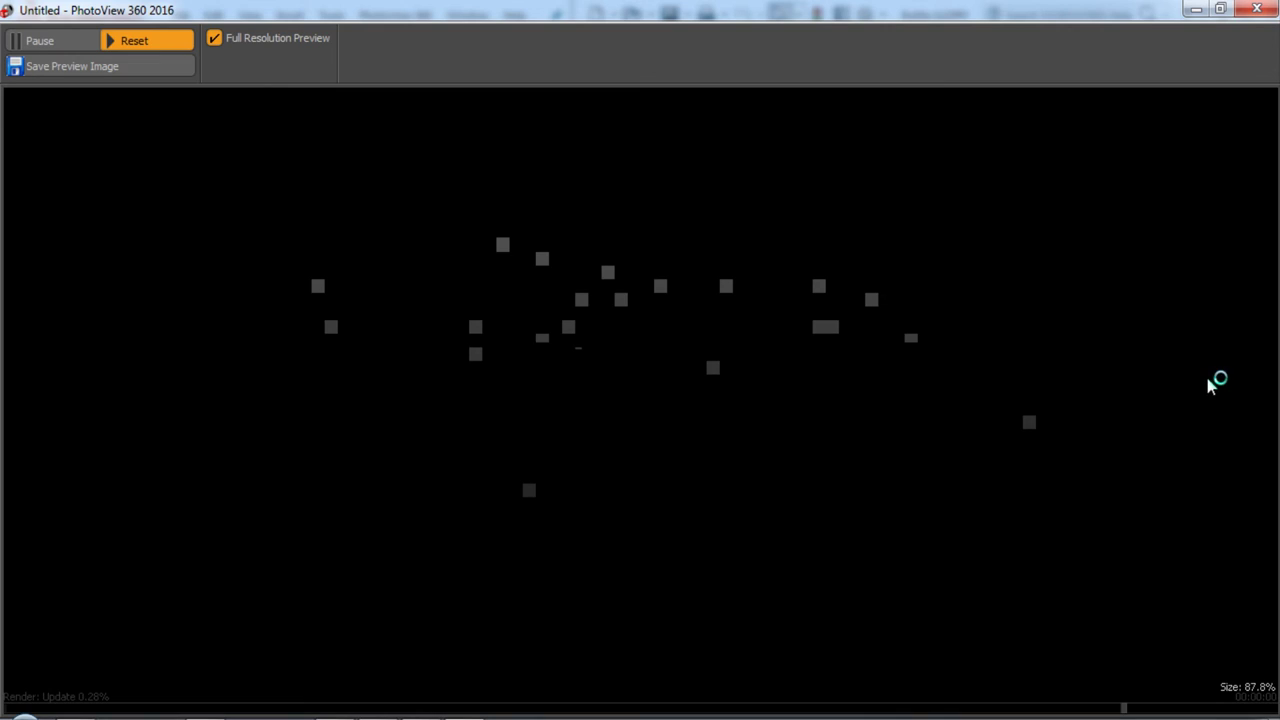
Wait for the green glass bottle render to finish, then zoom the render window to 100%
{"action": "left_click", "coordinate": [838, 428]}
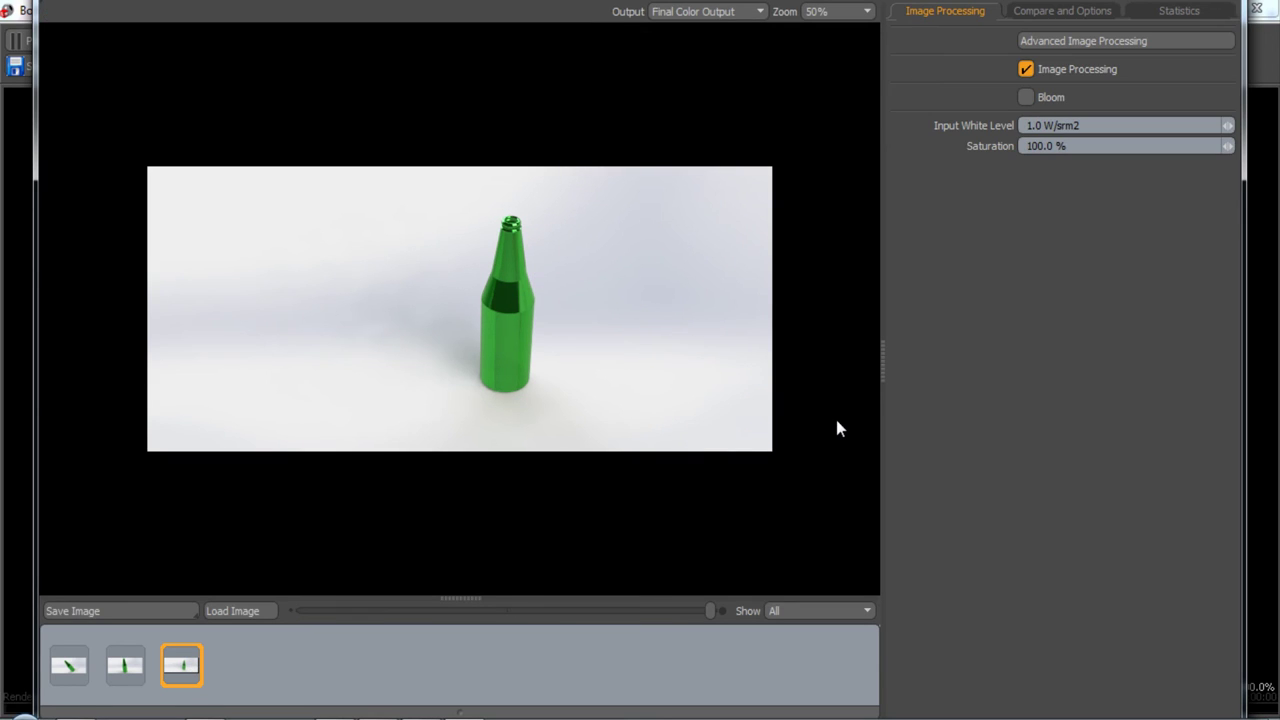
{"action": "scroll", "coordinate": [543, 400], "scroll_direction": "up", "scroll_amount": 1}
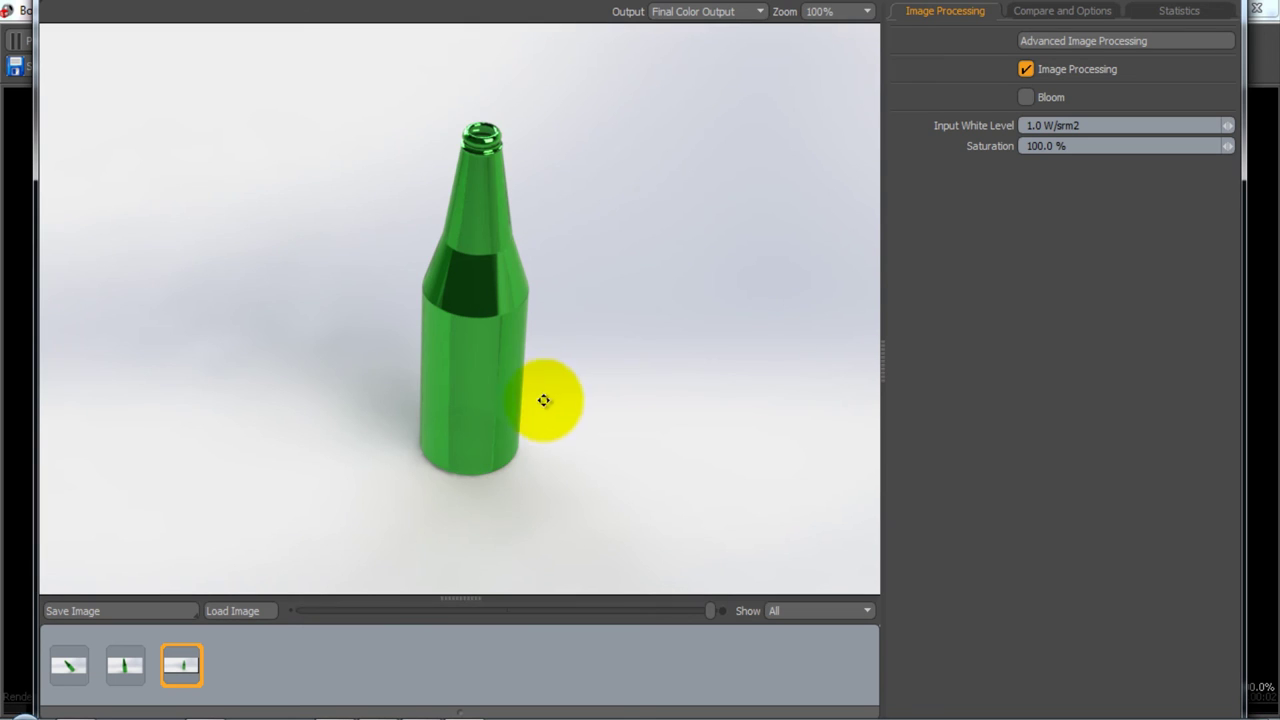
{"action": "scroll", "coordinate": [545, 229], "scroll_direction": "up", "scroll_amount": 1}
{"action": "scroll", "coordinate": [545, 229], "scroll_direction": "down", "scroll_amount": 1}
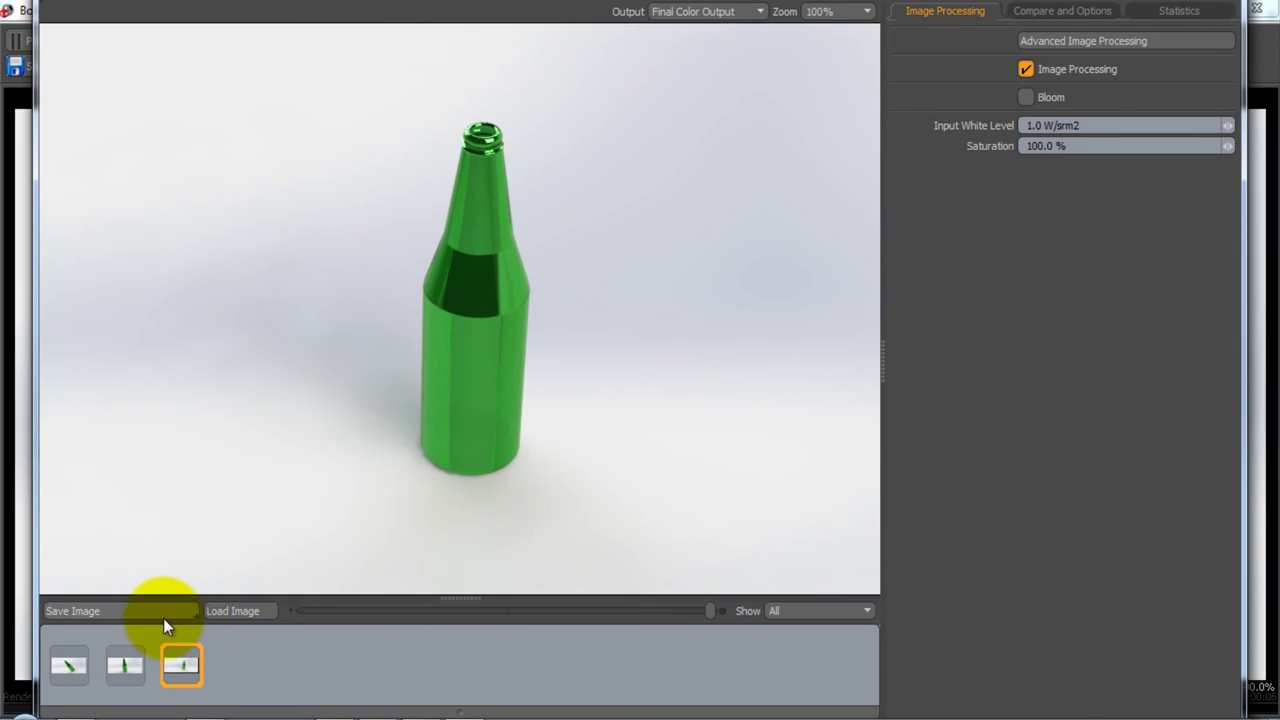
Save the render as Bottle 3.JPG and close the PhotoView 360 window
{"action": "left_click", "coordinate": [101, 612]}
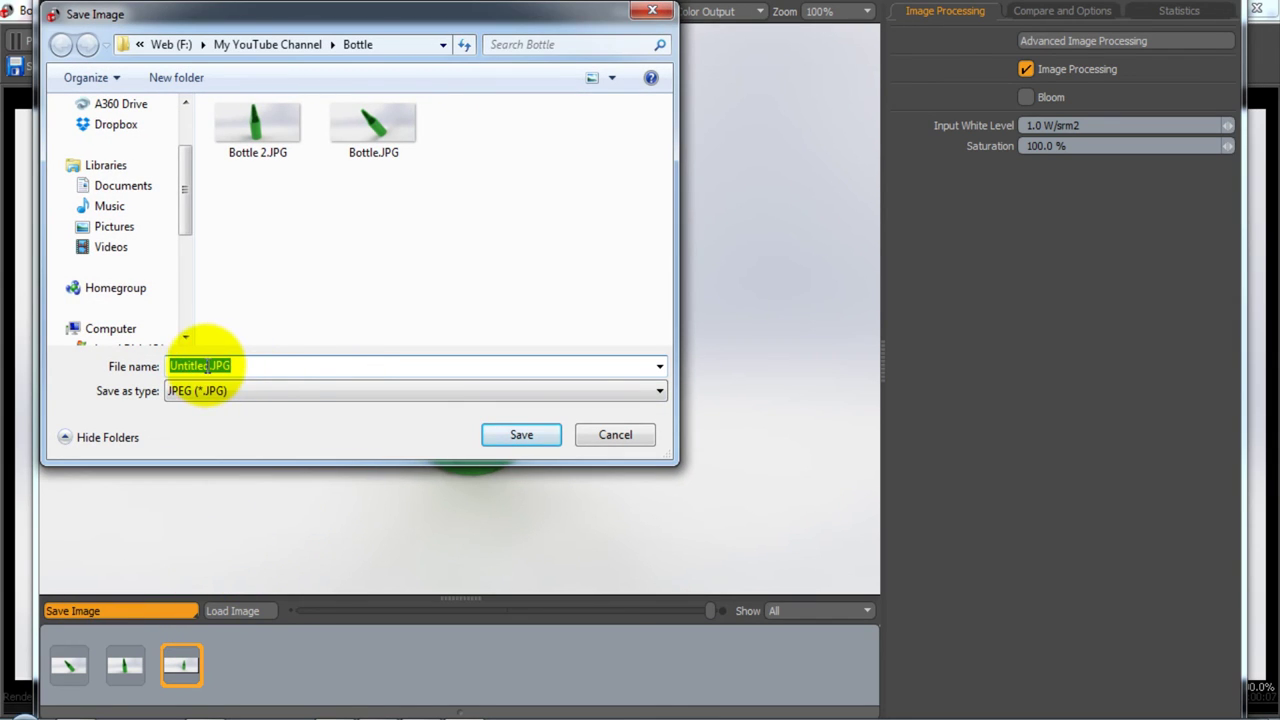
{"action": "left_click", "coordinate": [206, 366]}
{"action": "key", "text": "ctrl+shift+Left"}
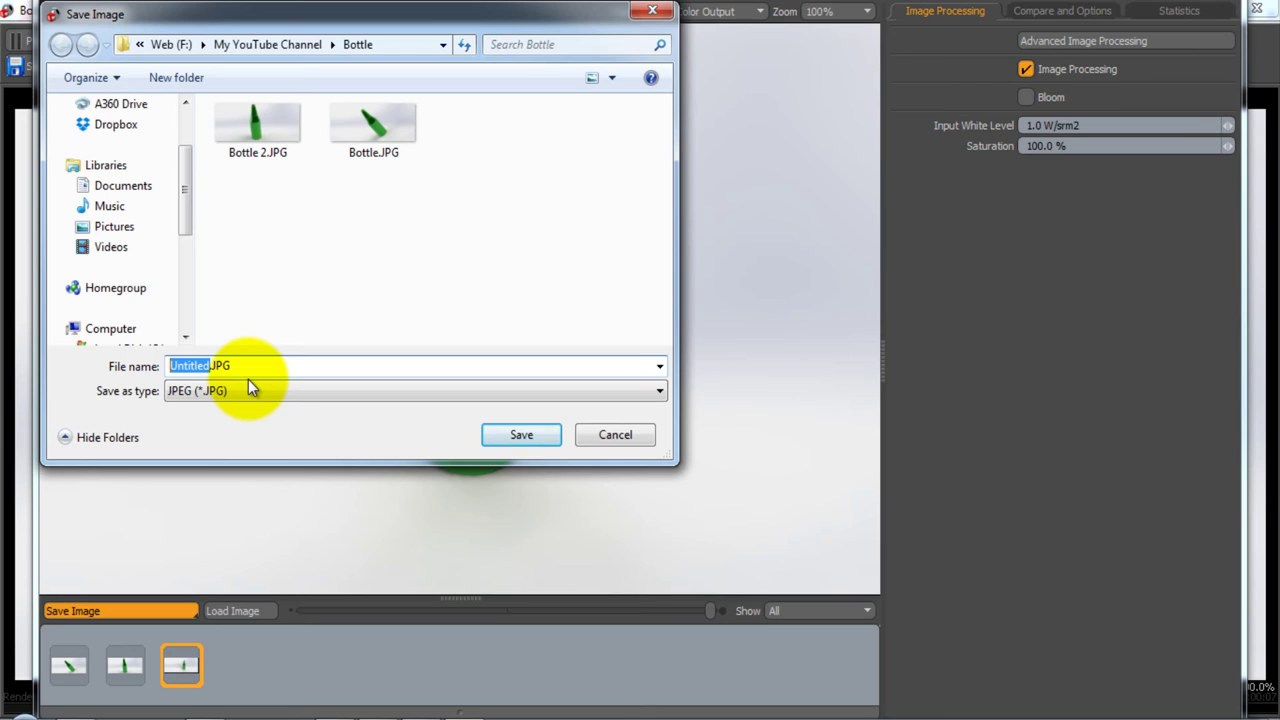
{"action": "type", "text": "Bottl"}
{"action": "type", "text": "e 3"}
{"action": "key", "text": "Return"}
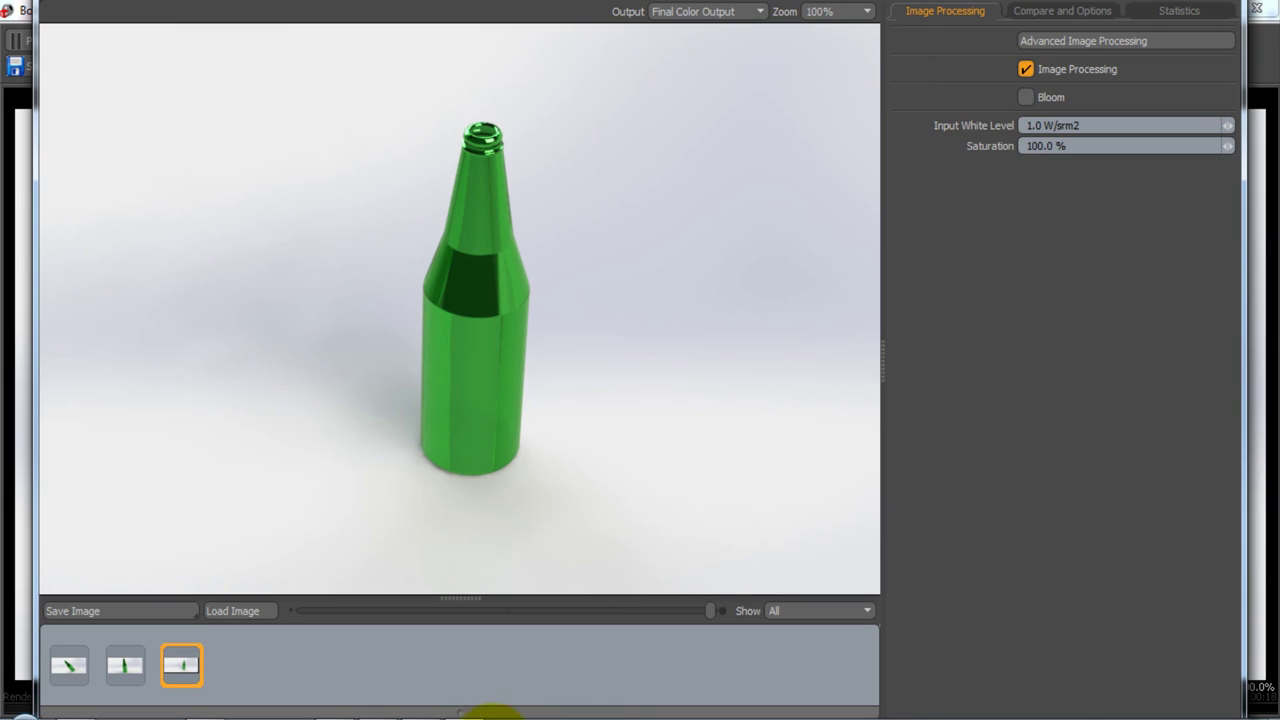
{"action": "right_click", "coordinate": [458, 710]}
{"action": "left_click", "coordinate": [457, 686]}
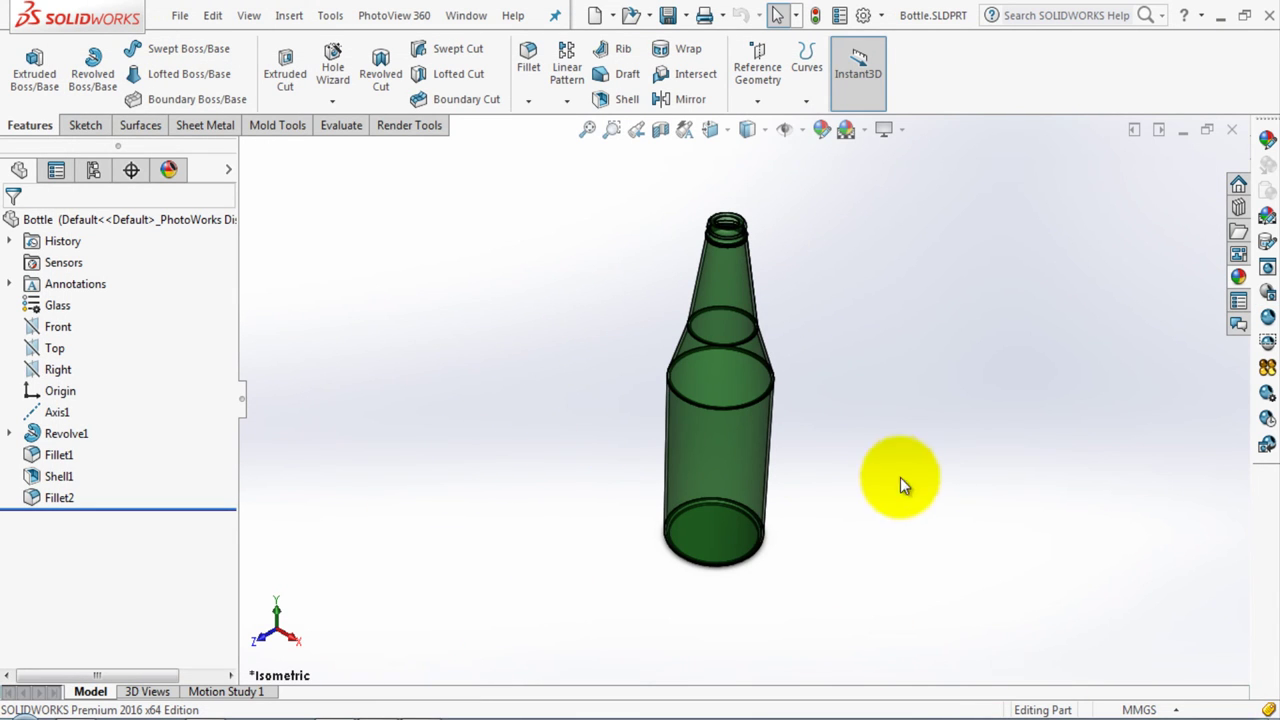
Use the Animation Wizard in Motion Study 1 for one clockwise Y-axis turn over 10 seconds, then play it
{"action": "left_click", "coordinate": [222, 692]}
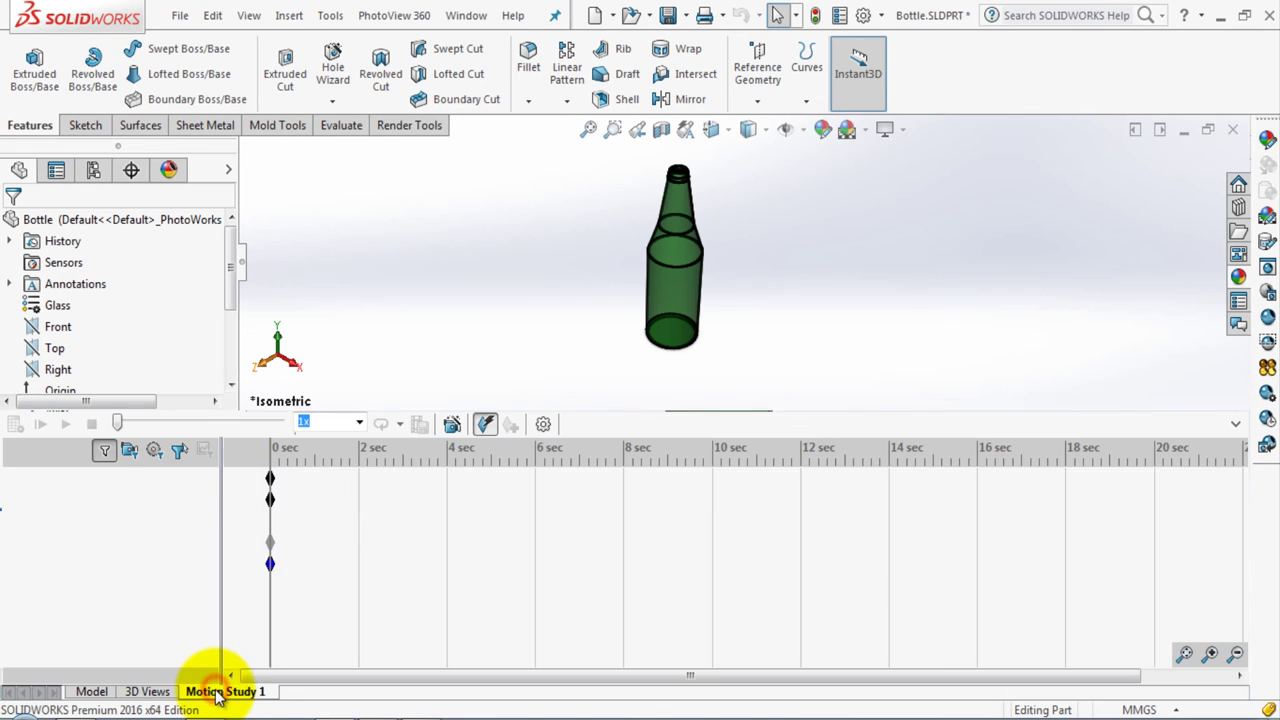
{"action": "left_click", "coordinate": [452, 425]}
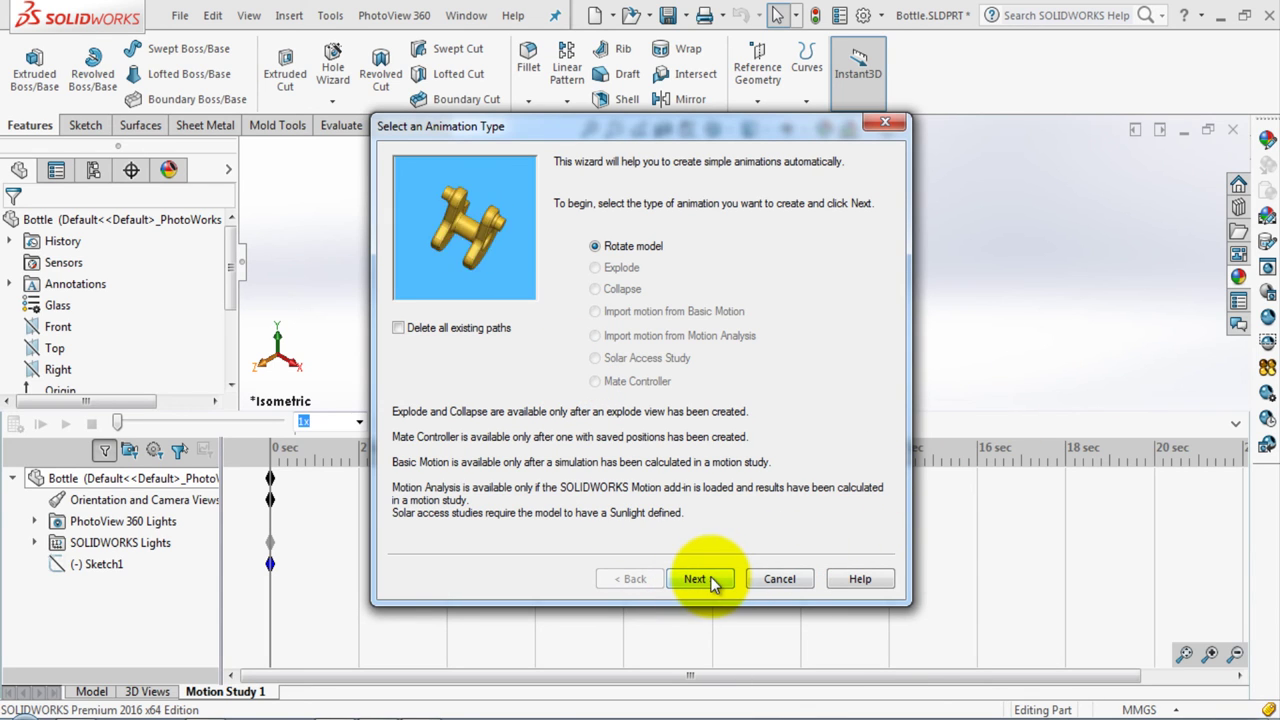
{"action": "left_click", "coordinate": [697, 579]}
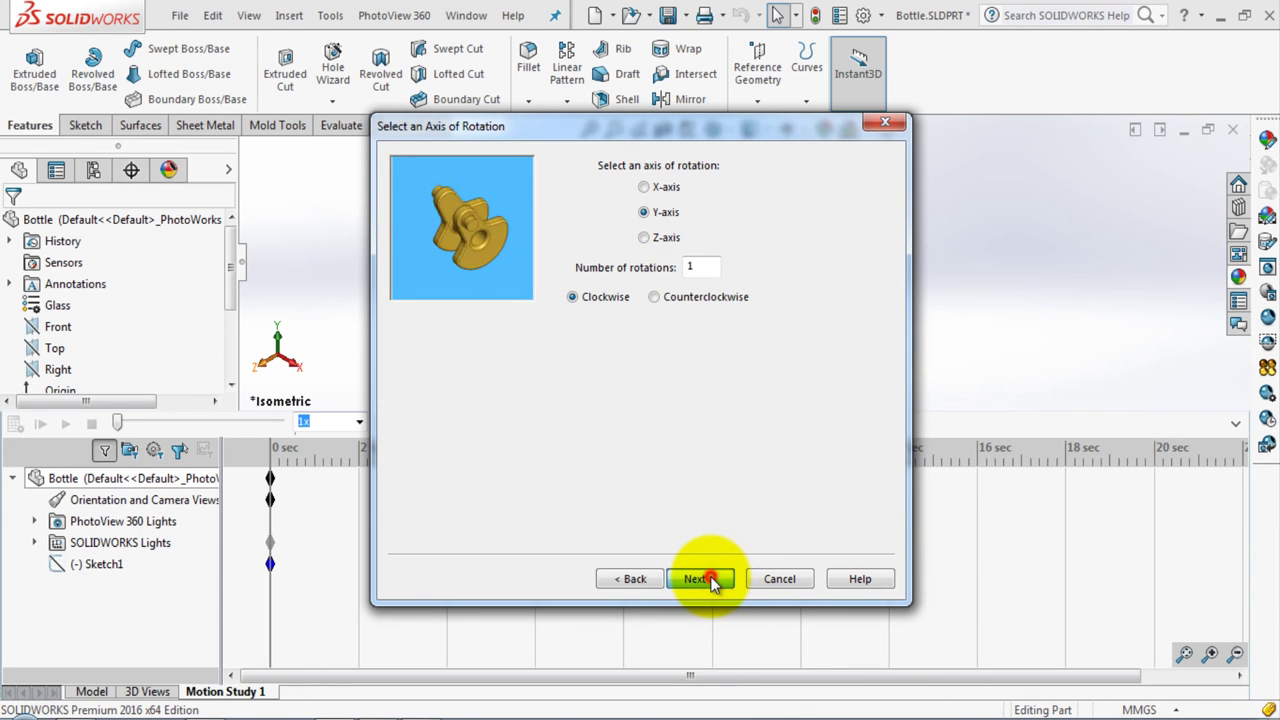
{"action": "left_click", "coordinate": [711, 581]}
{"action": "left_click", "coordinate": [711, 581]}
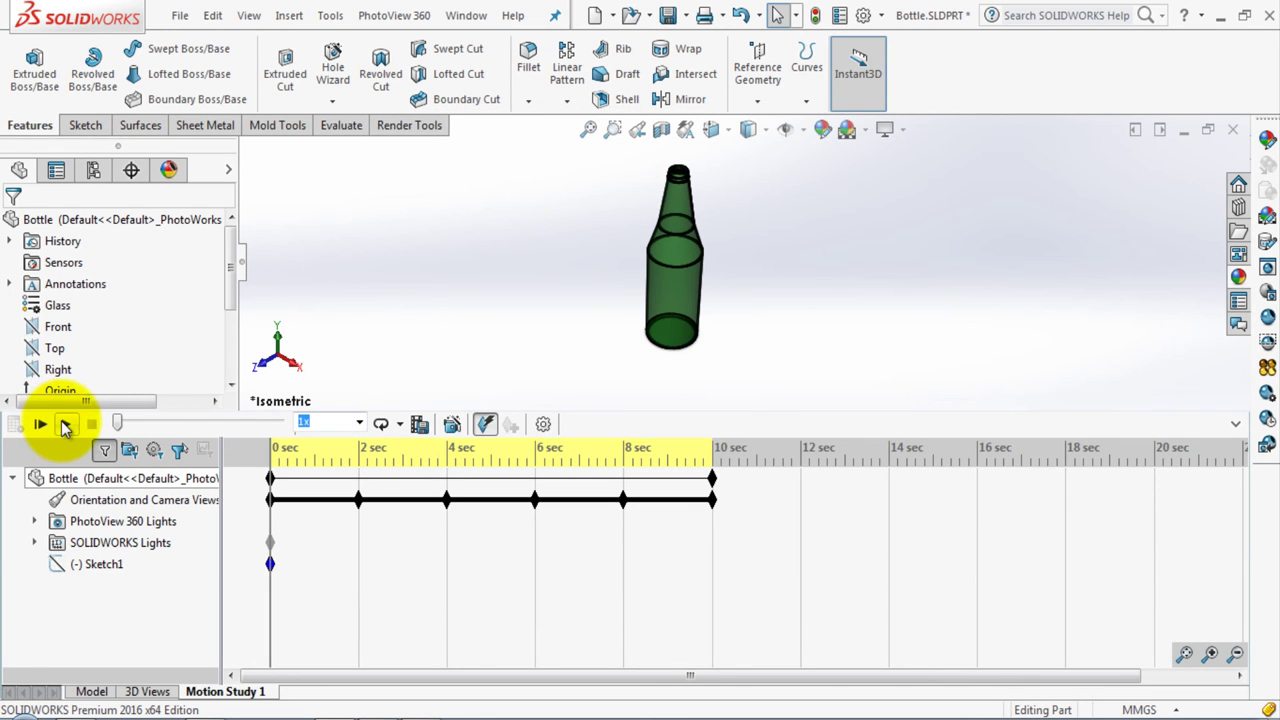
{"action": "left_click", "coordinate": [63, 425]}
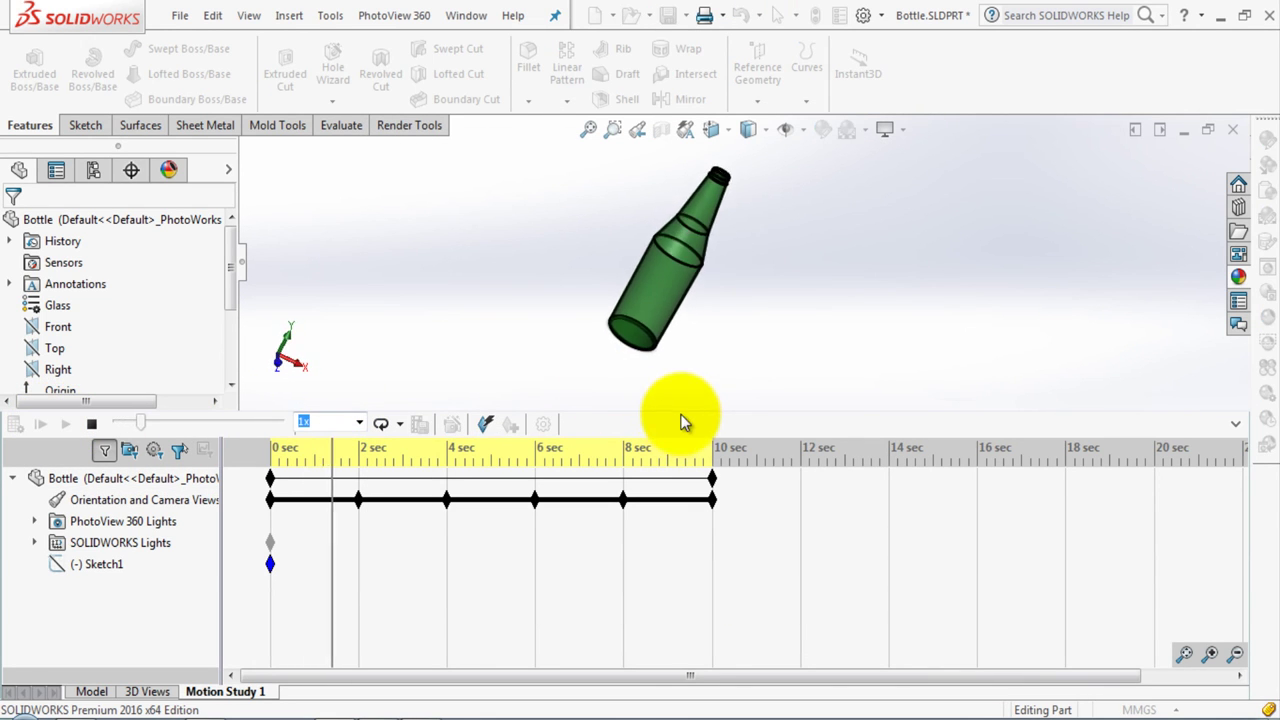
{"action": "left_click_drag", "start_coordinate": [681, 409], "coordinate": [671, 577]}
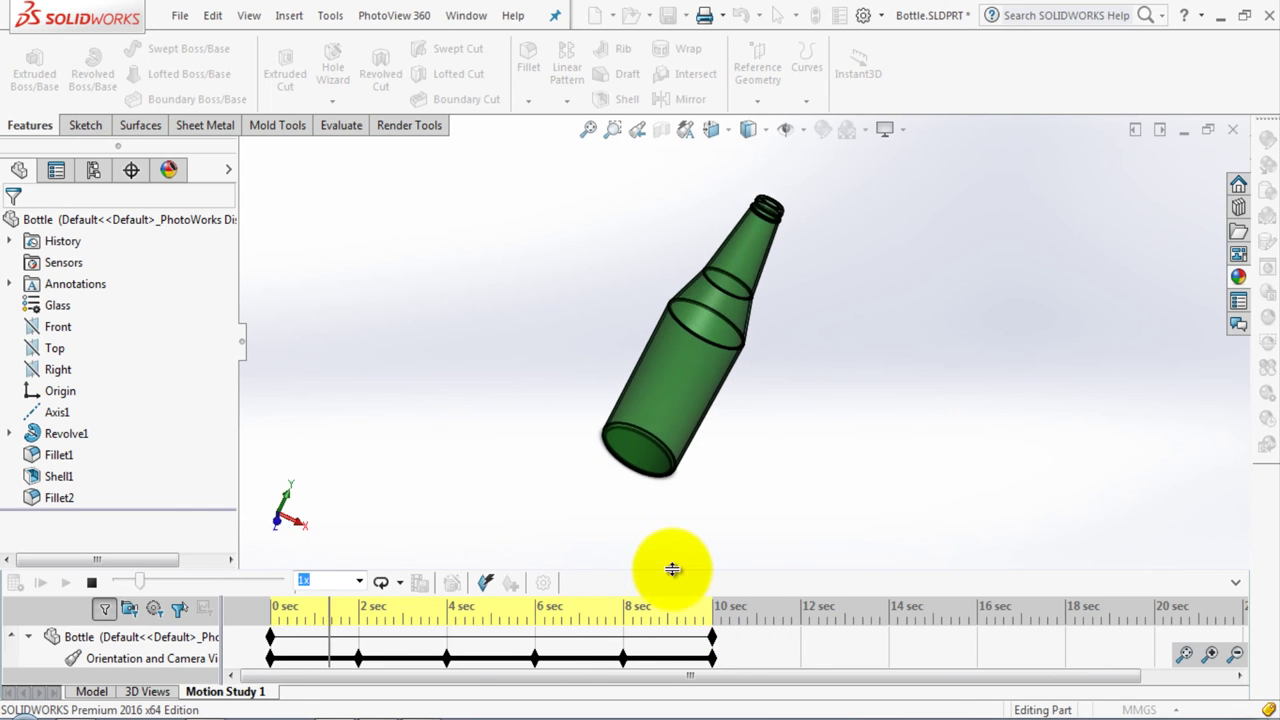
{"action": "left_click_drag", "start_coordinate": [671, 568], "coordinate": [670, 630]}
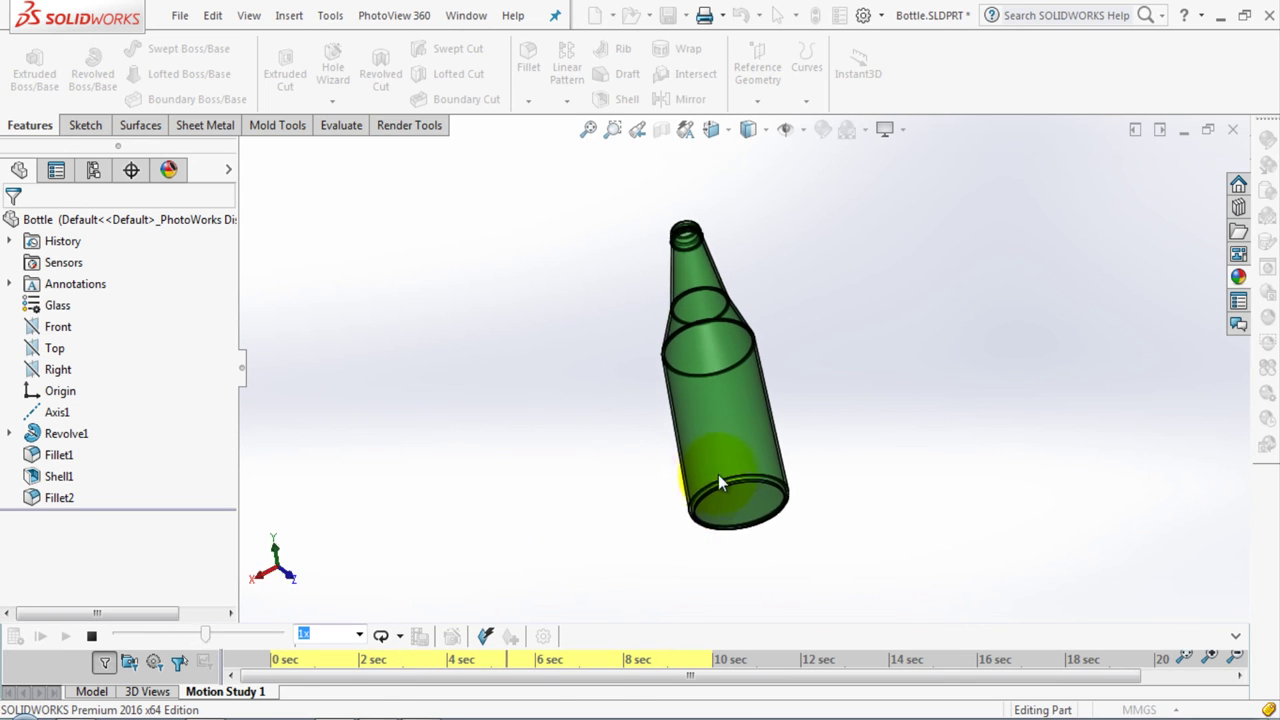